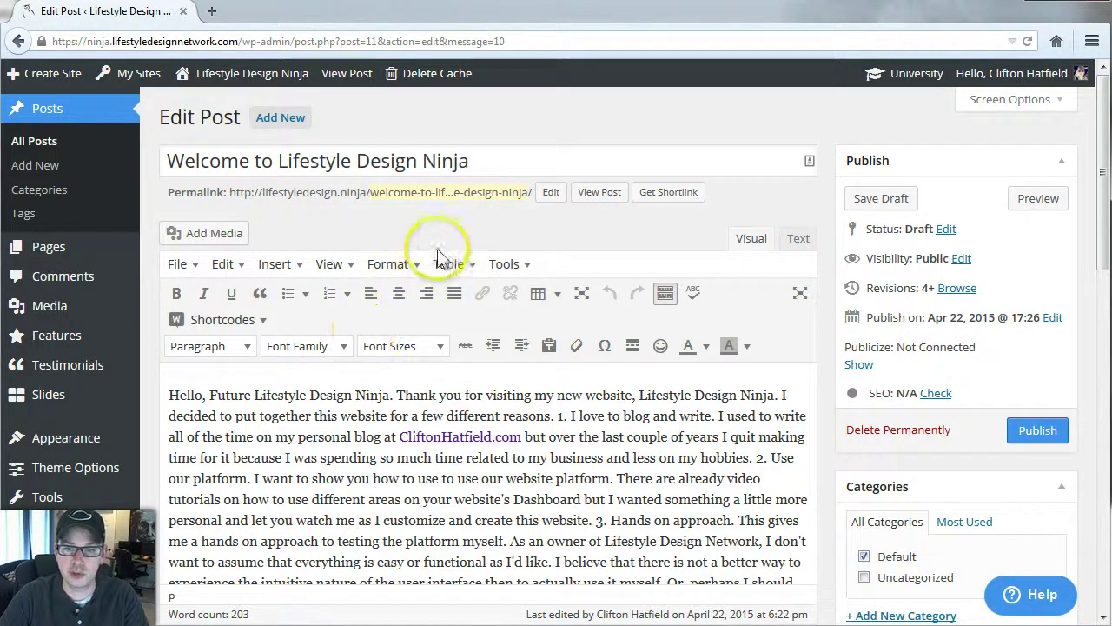
Step: Check the link settings of the personal blog address in the post's opening text, and remove its hyperlink
scroll(589, 373, down, 2)
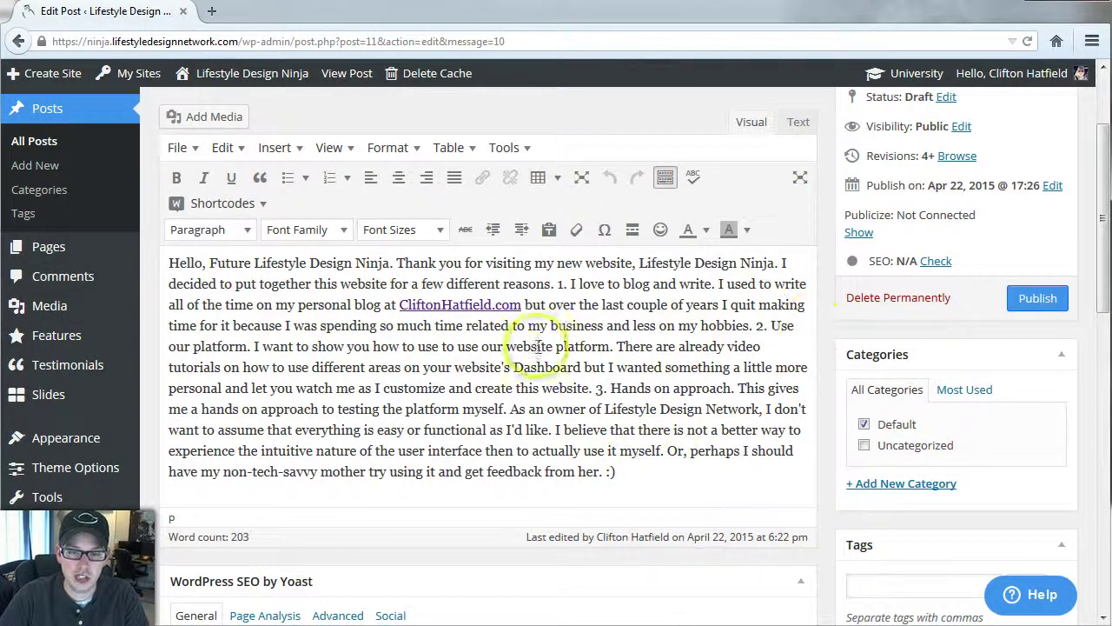
drag(522, 306, 410, 309)
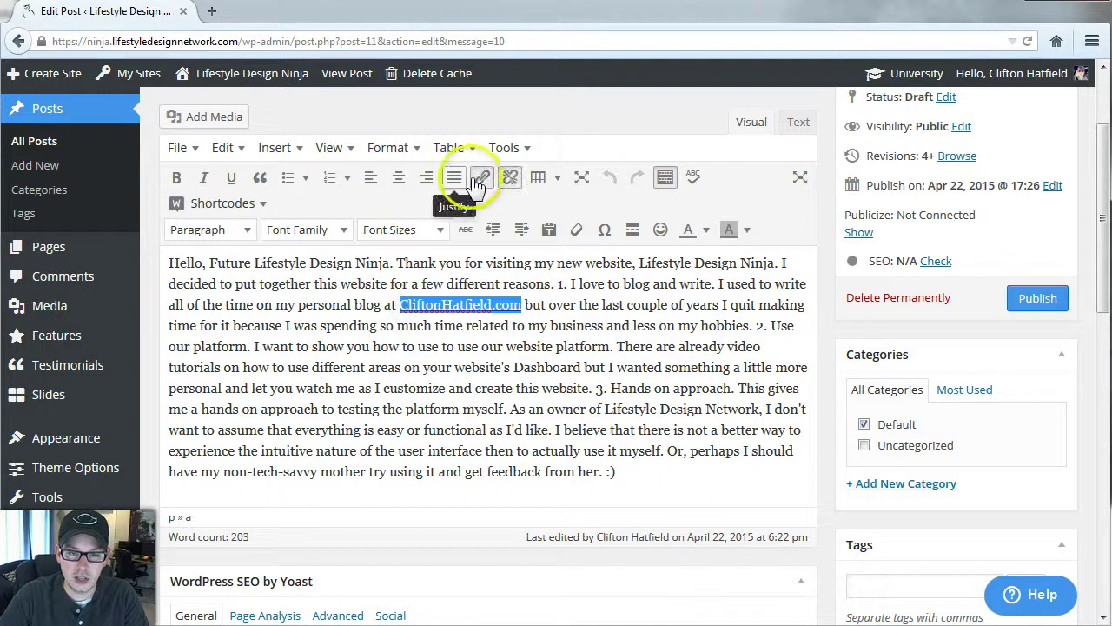
click(482, 177)
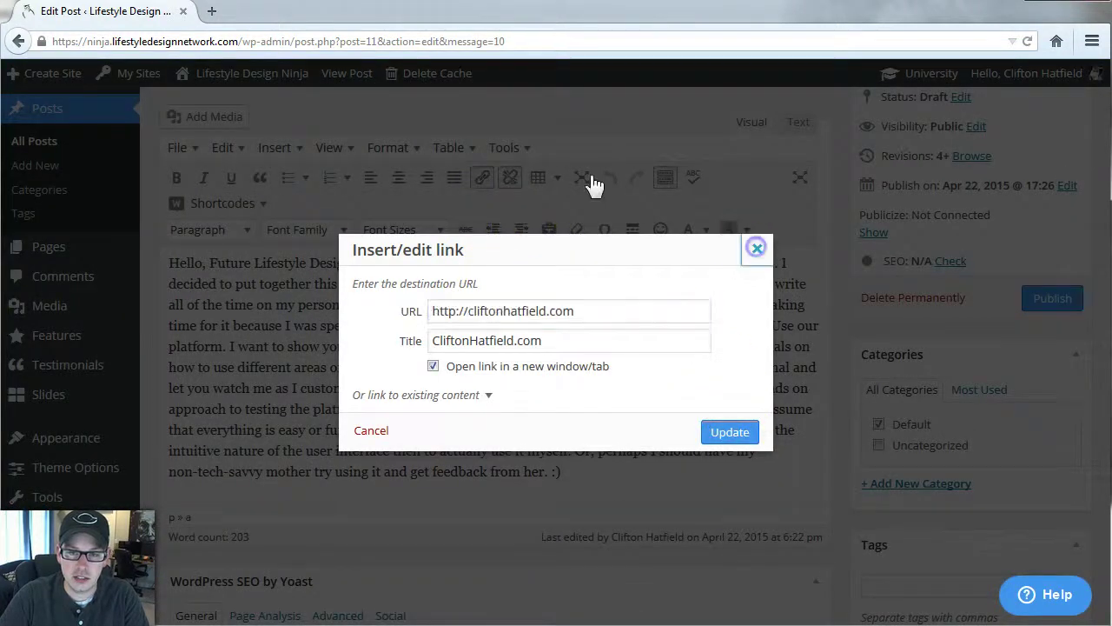
click(756, 249)
click(510, 177)
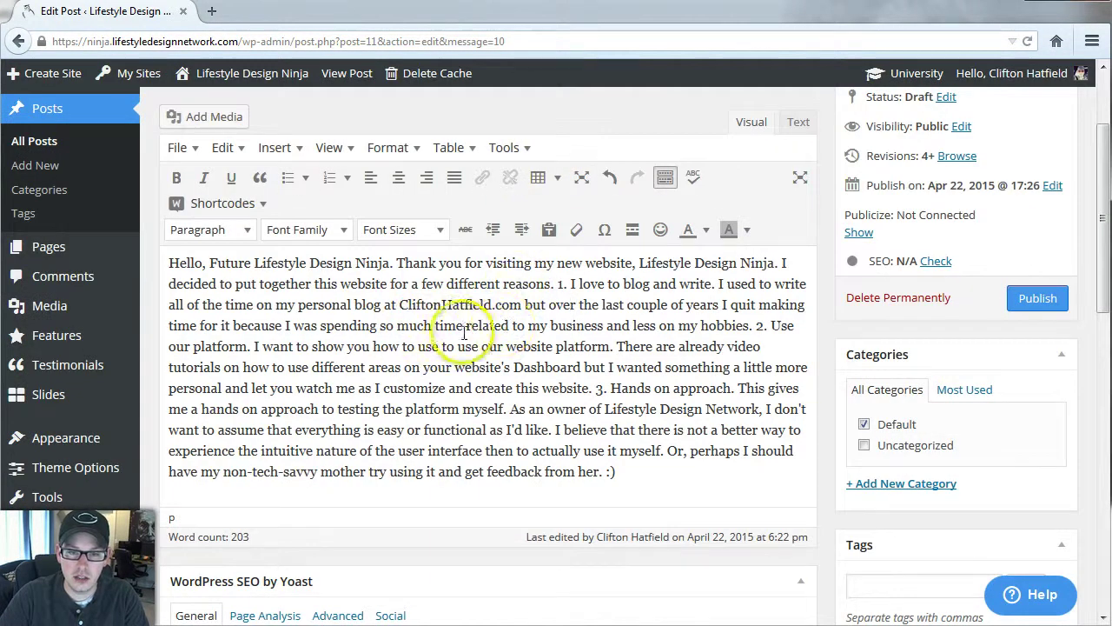
scroll(426, 330, up, 3)
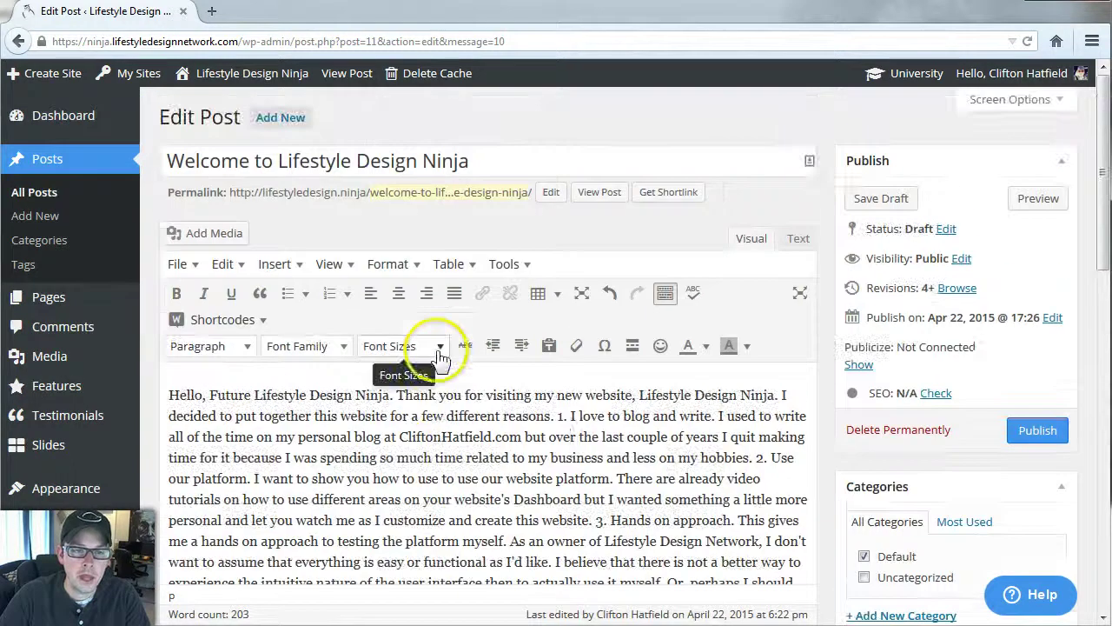
click(809, 309)
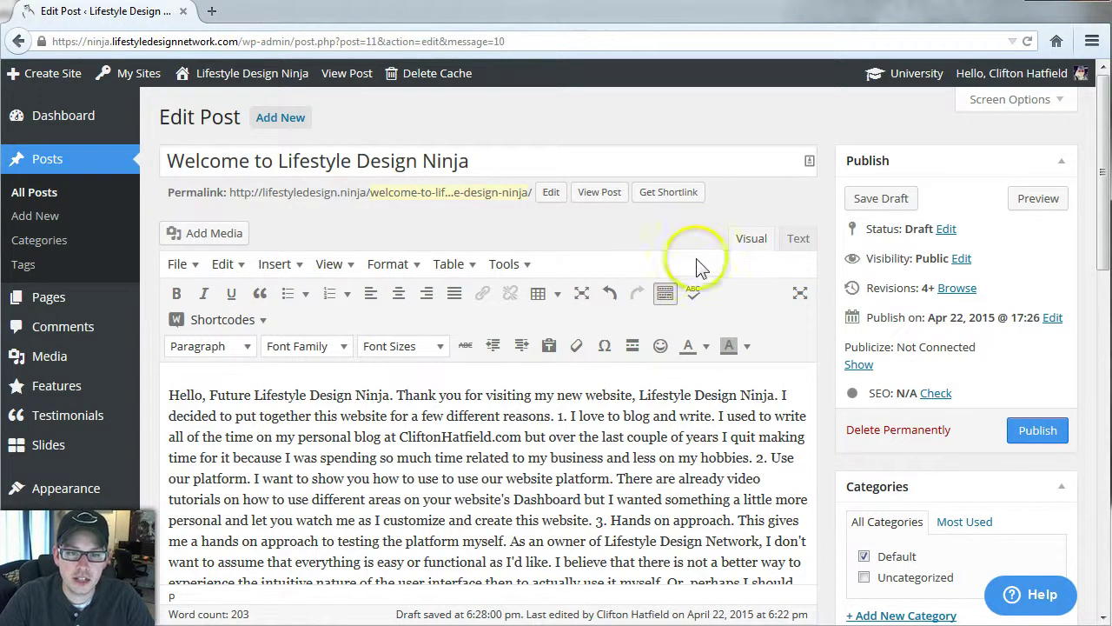
Step: Preview the draft post to examine how its unformatted text looks on the site, and return to the post editor
scroll(647, 282, down, 1)
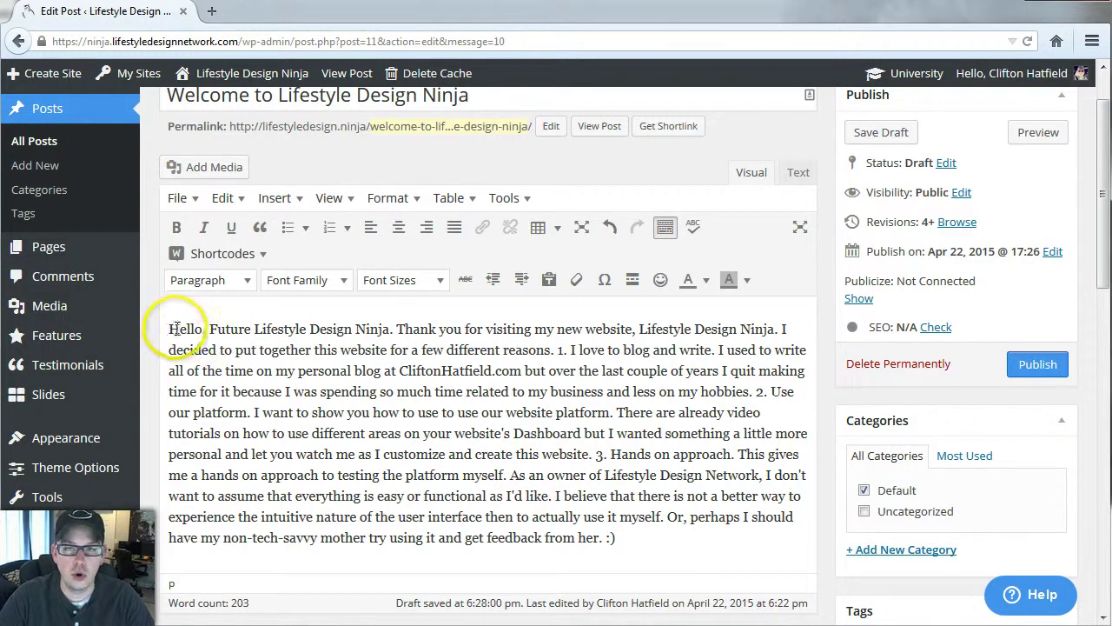
click(1039, 133)
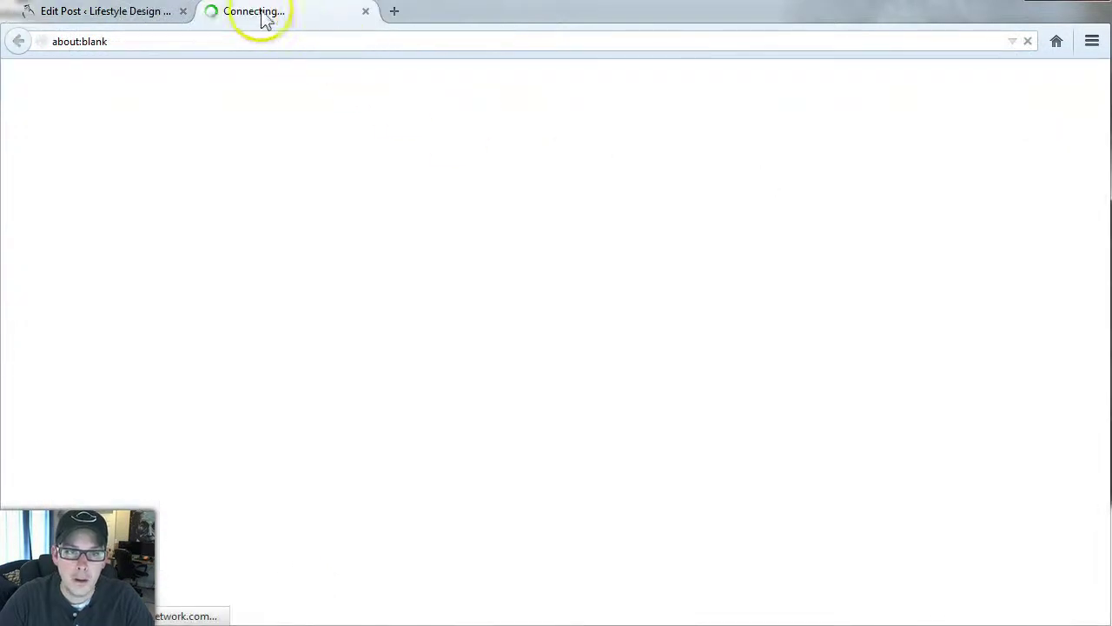
scroll(348, 187, down, 3)
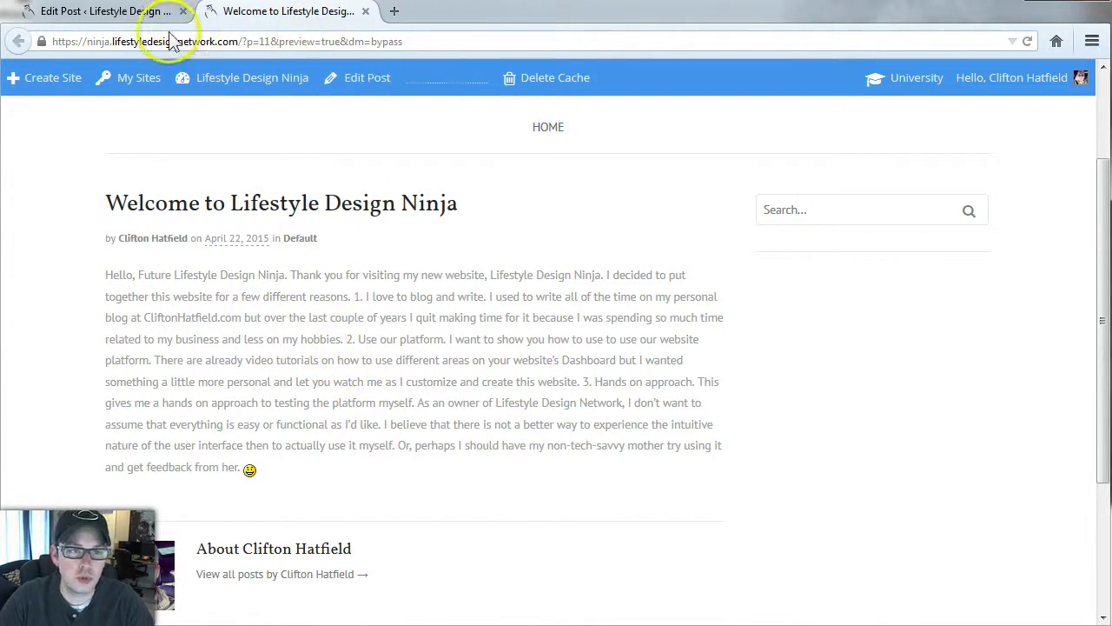
click(95, 11)
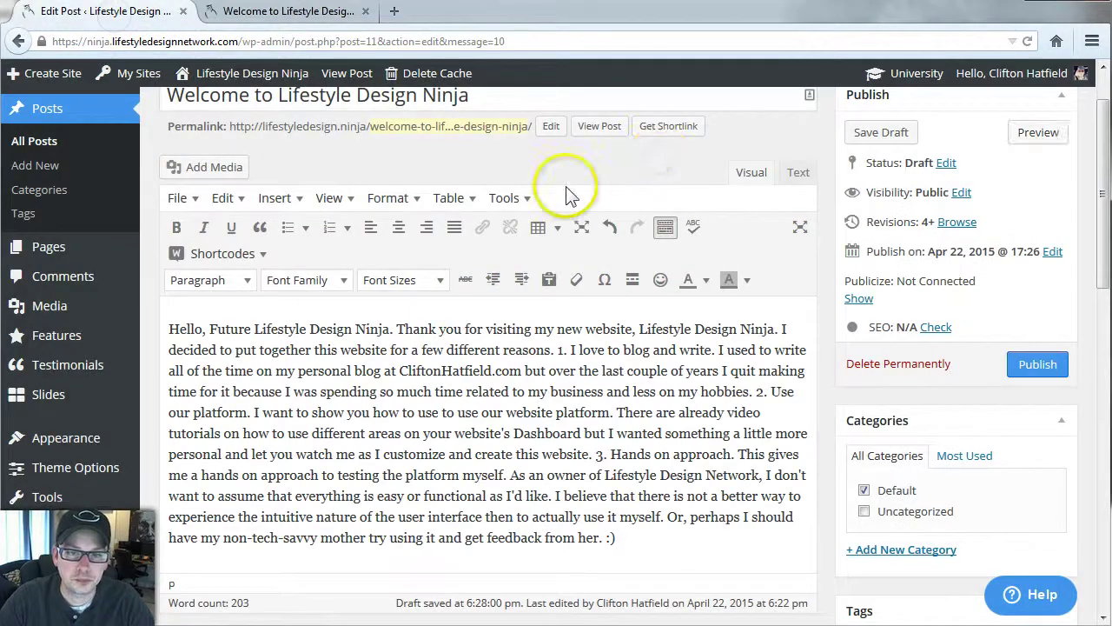
Step: Make the opening greeting "Hello, Future Lifestyle Design Ninja" bold
drag(168, 330, 200, 331)
click(201, 329)
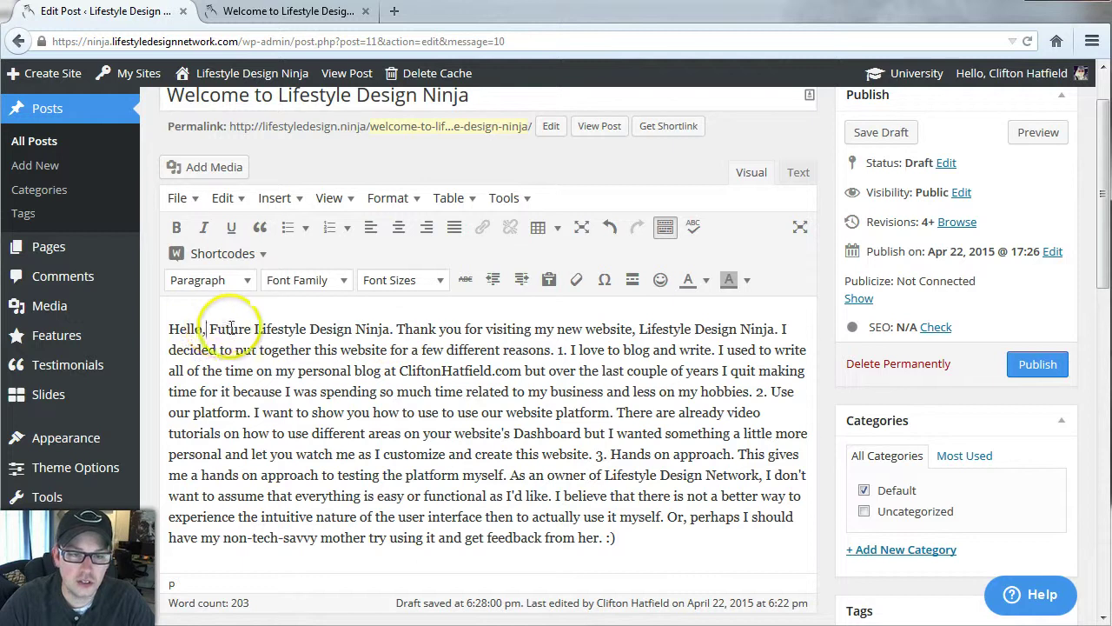
click(382, 330)
drag(383, 330, 310, 330)
click(393, 330)
drag(393, 330, 169, 331)
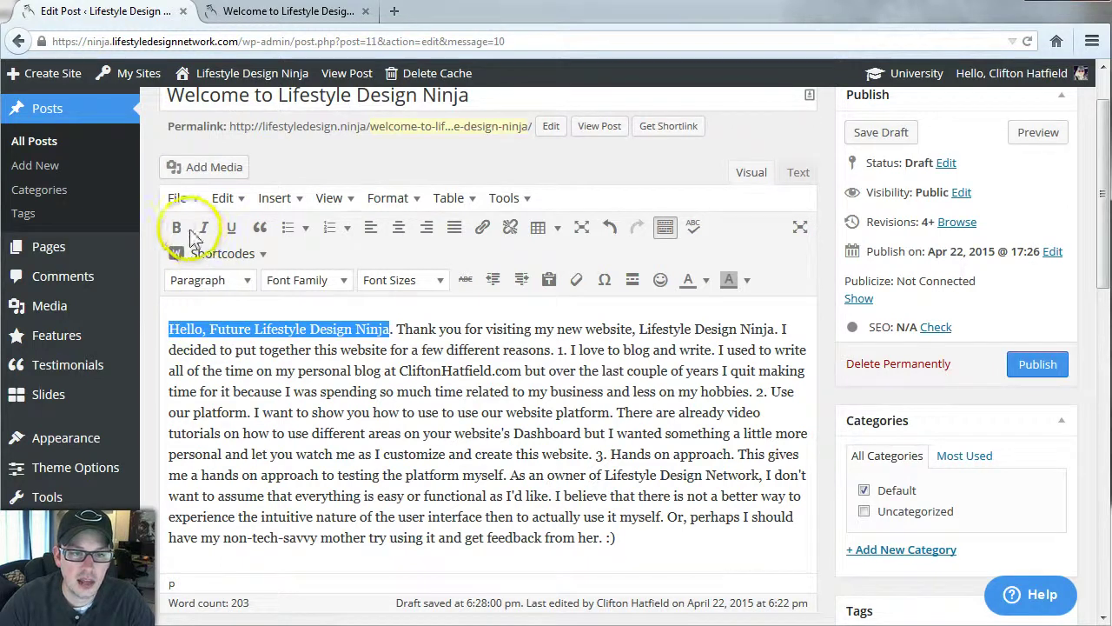
click(176, 227)
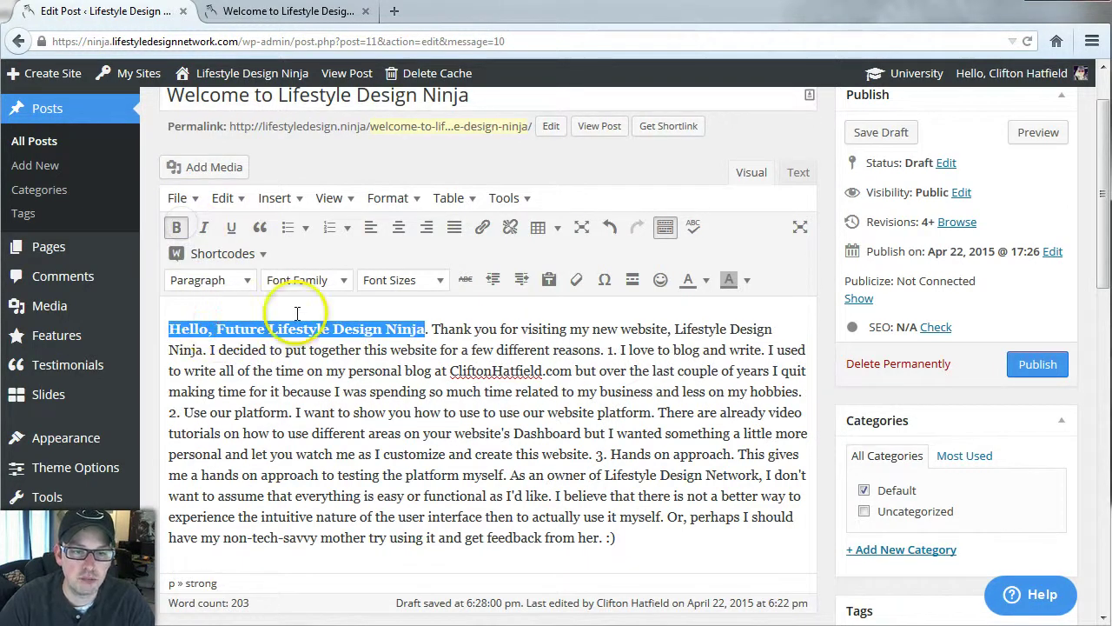
click(344, 328)
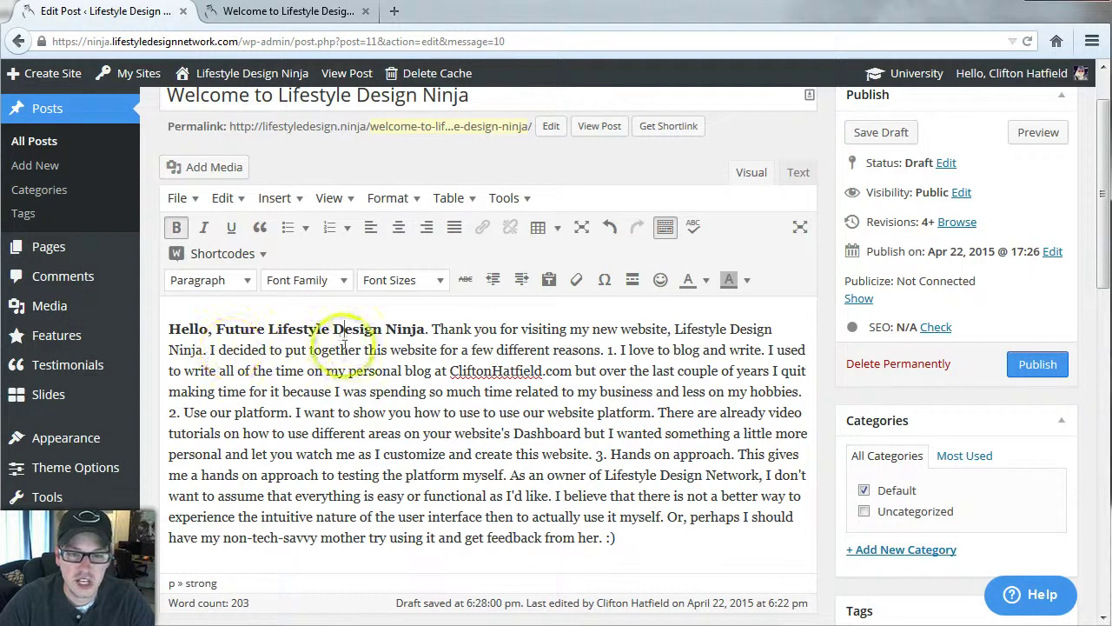
Step: Split the text so that "1. I love to blog and write." stands in its own paragraph
double_click(610, 351)
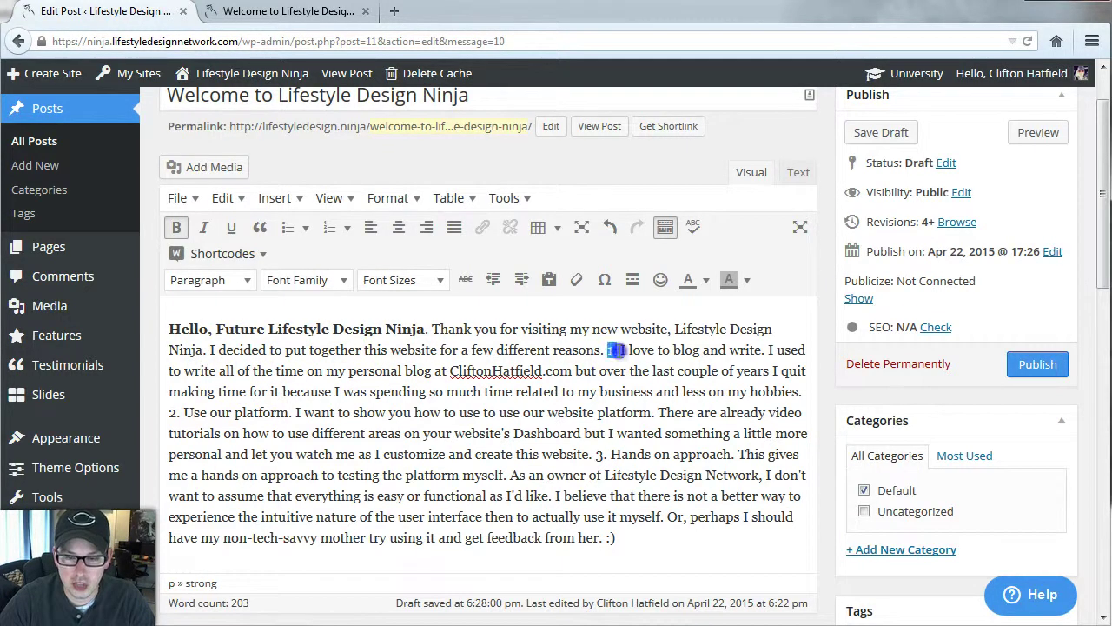
double_click(172, 411)
double_click(599, 453)
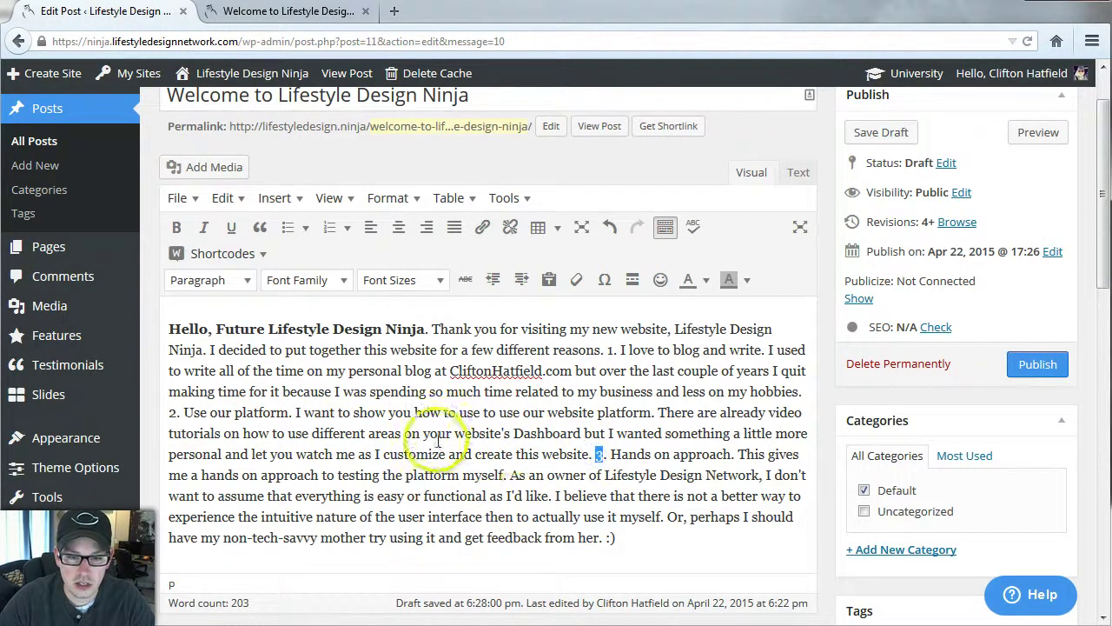
click(611, 350)
key(Return)
click(211, 395)
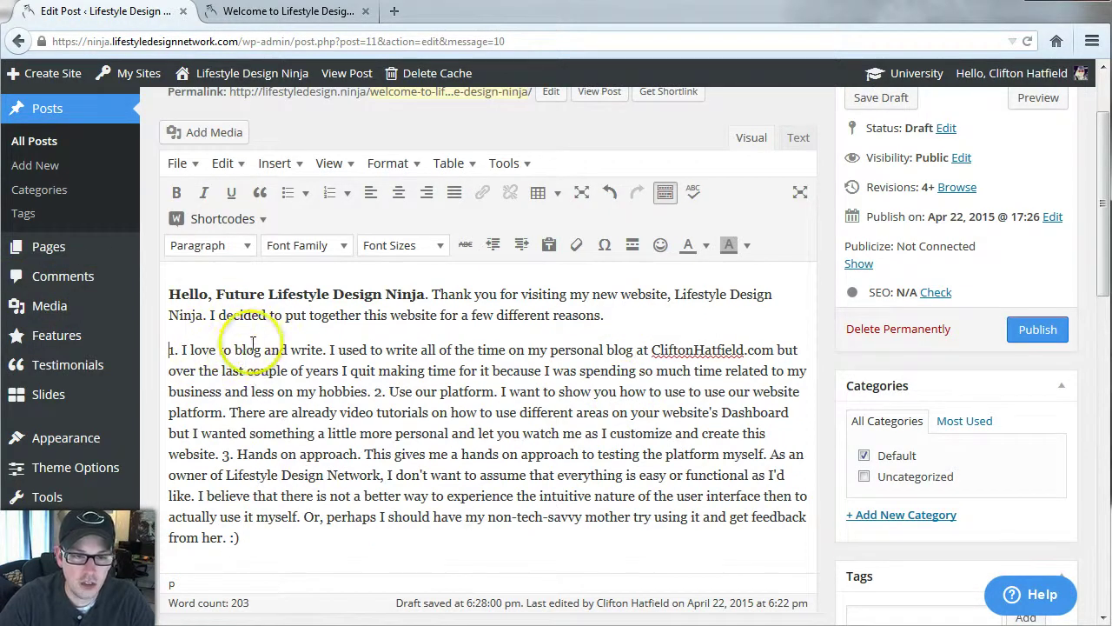
click(328, 350)
text(.)
key(Return)
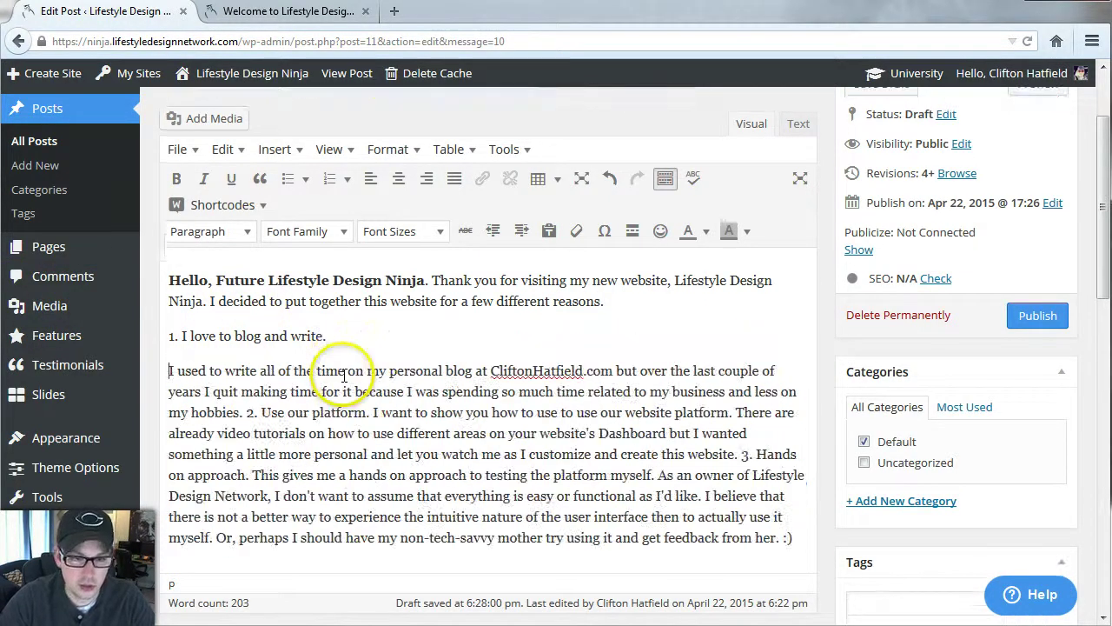
key(Up)
scroll(345, 375, up, 1)
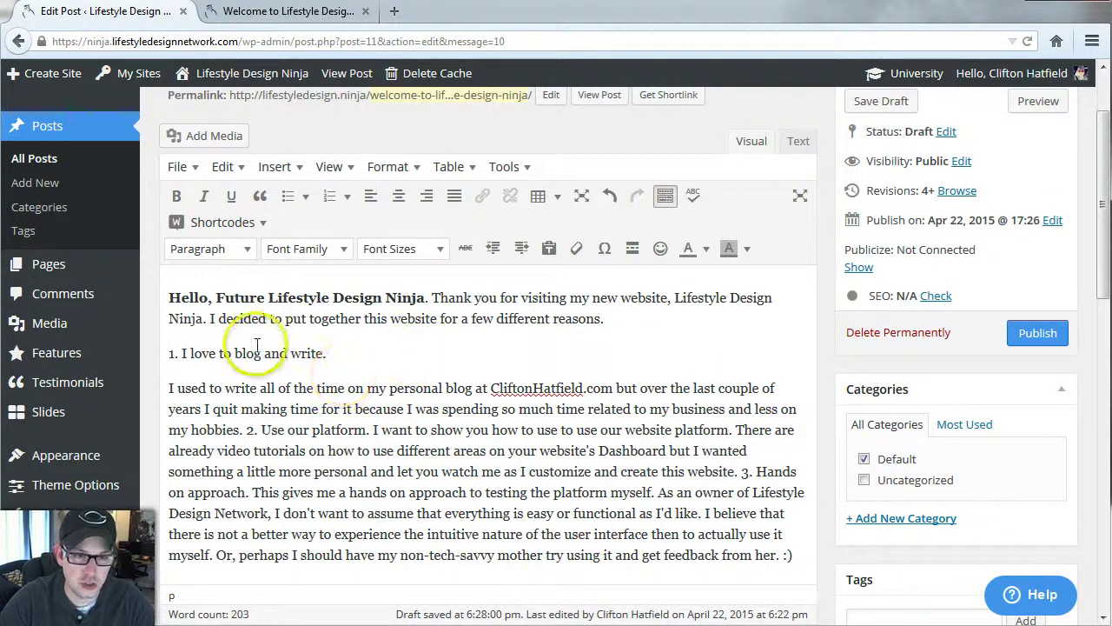
Step: Format the line "1. I love to blog and write." as Heading 3
drag(325, 353, 164, 353)
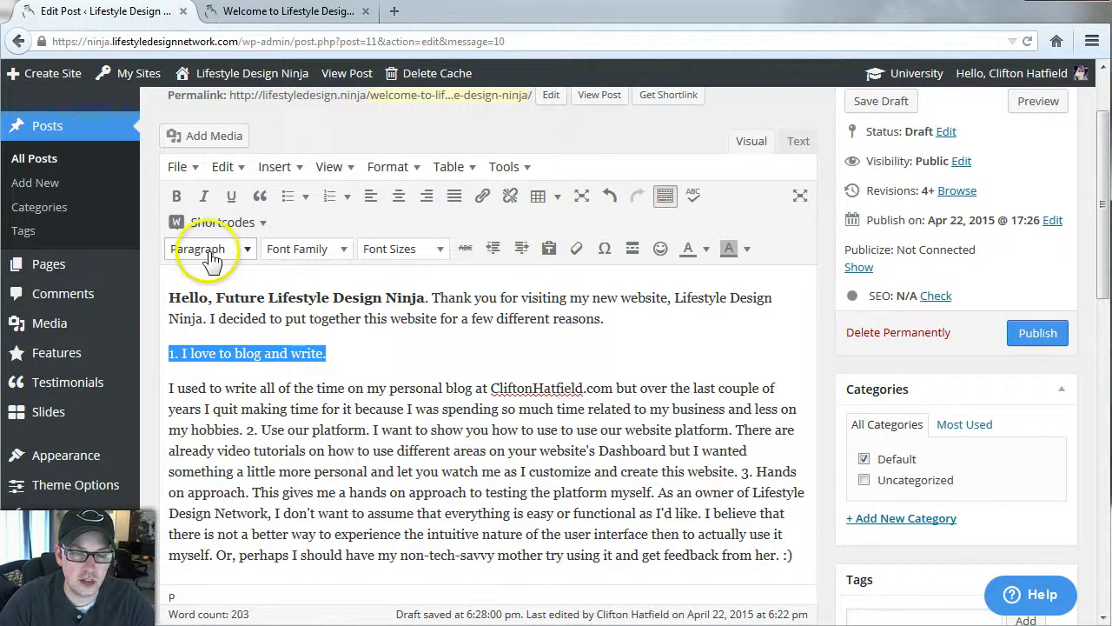
click(665, 196)
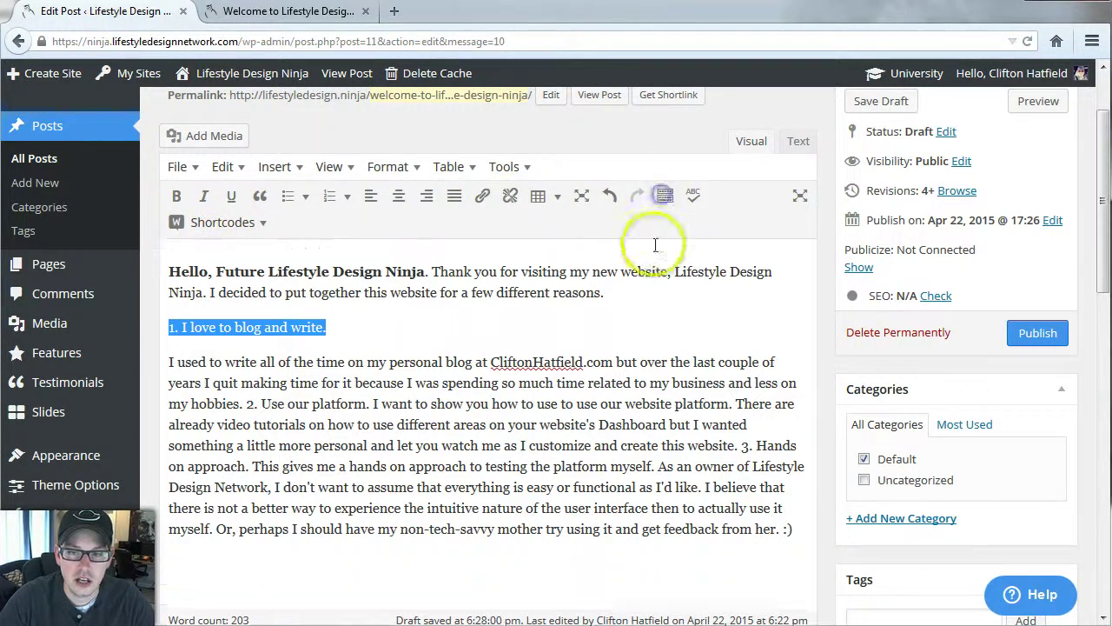
click(666, 199)
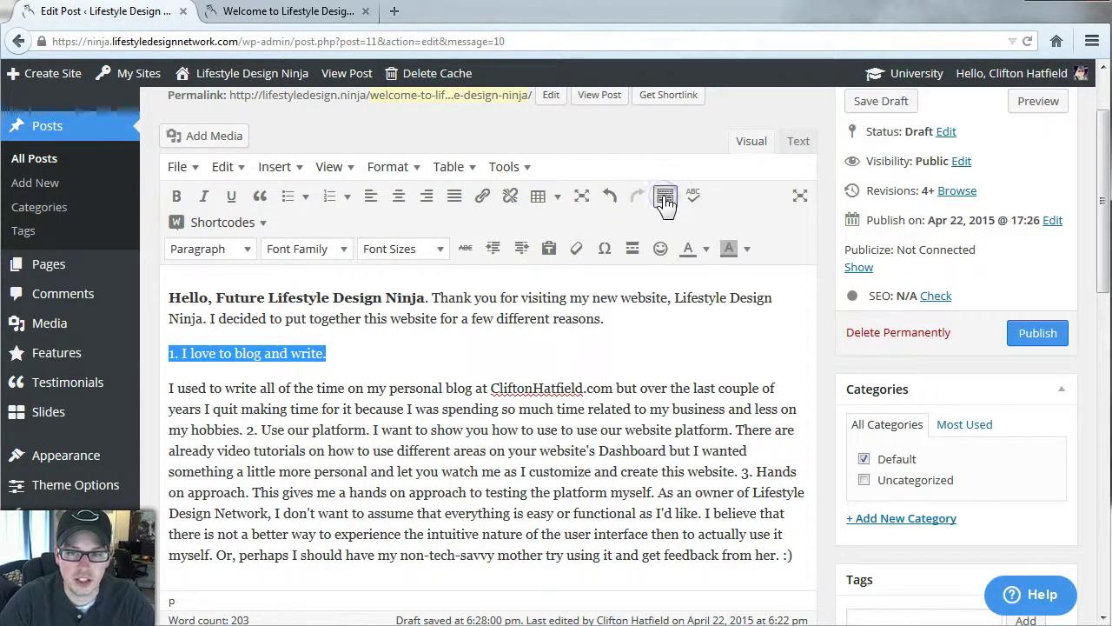
click(236, 252)
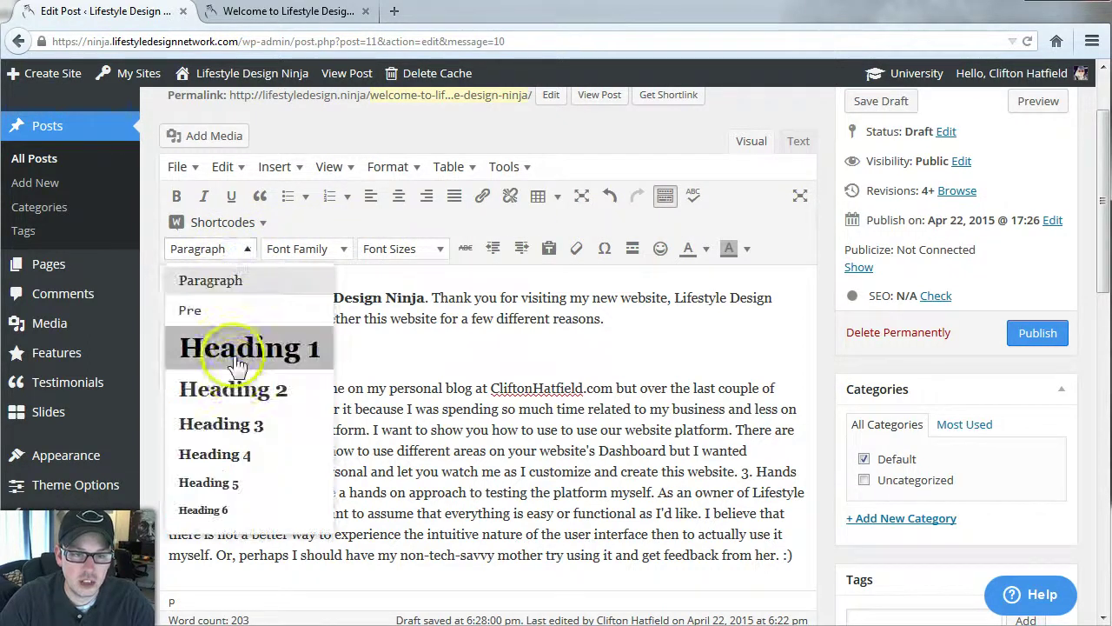
click(236, 425)
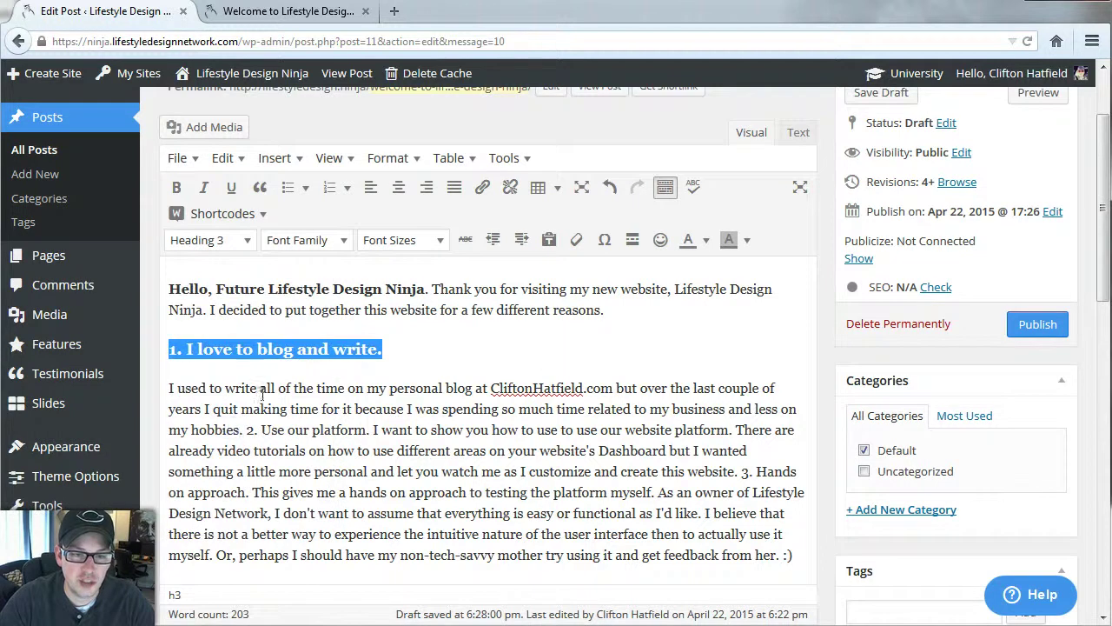
click(298, 363)
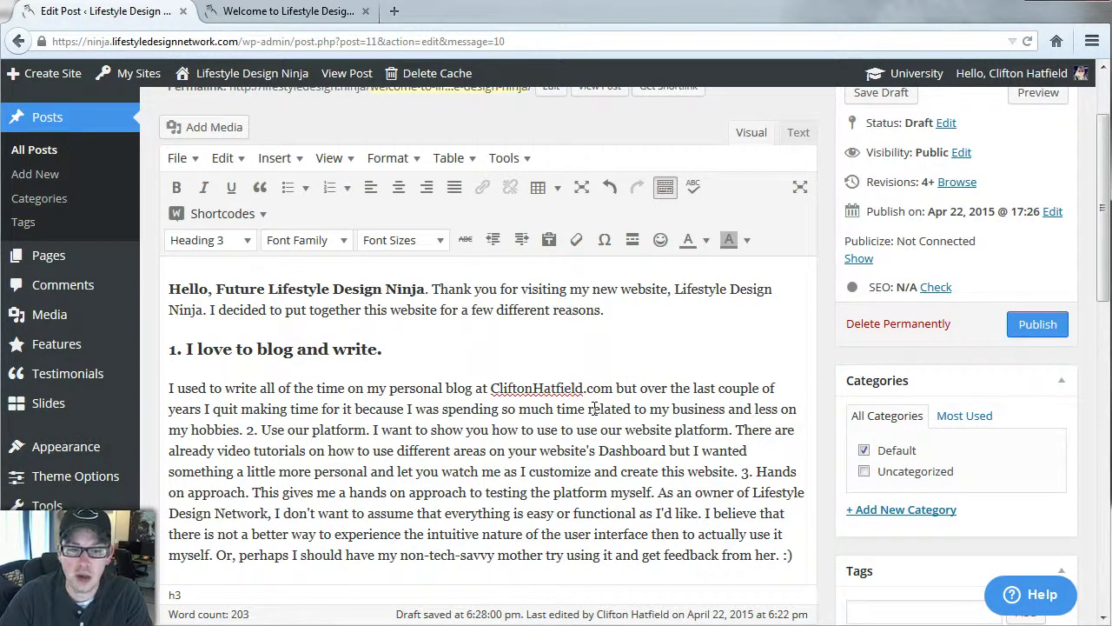
Step: Link the personal blog address to the matching site URL, with a title identifying it as the author's Personal Blog
drag(491, 388, 613, 387)
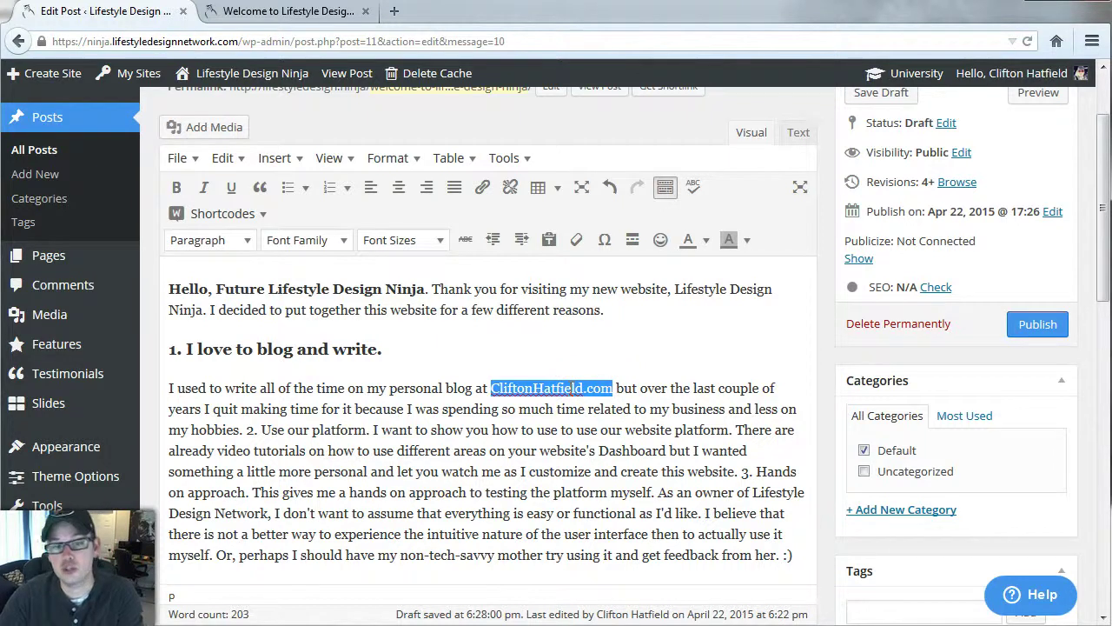
click(483, 193)
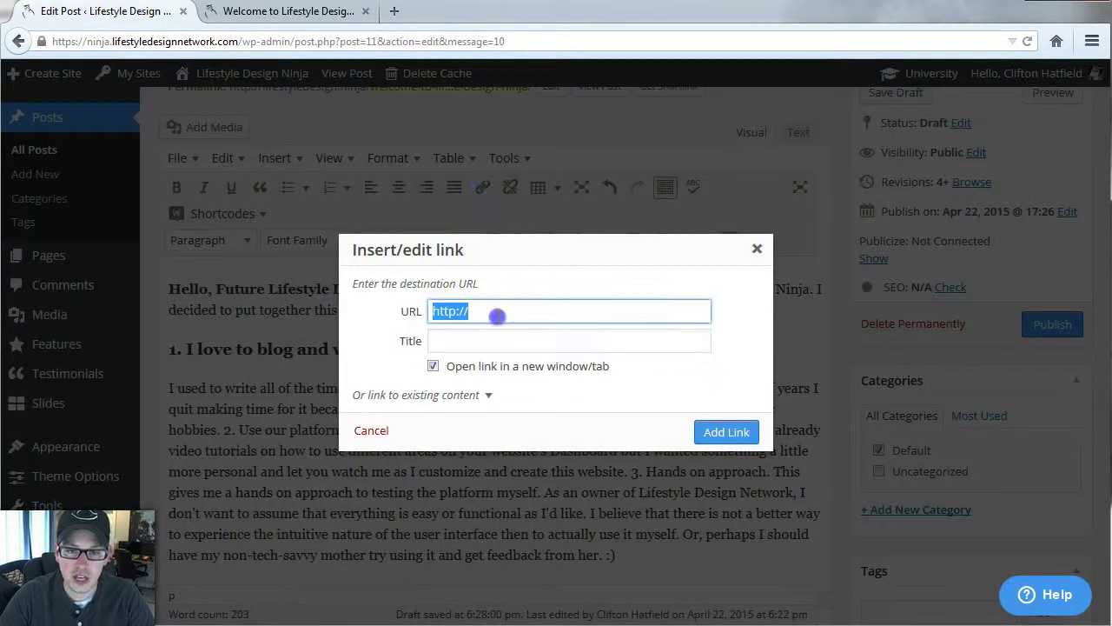
click(524, 310)
text(cliftonhatfield.com)
key(Tab)
text(C)
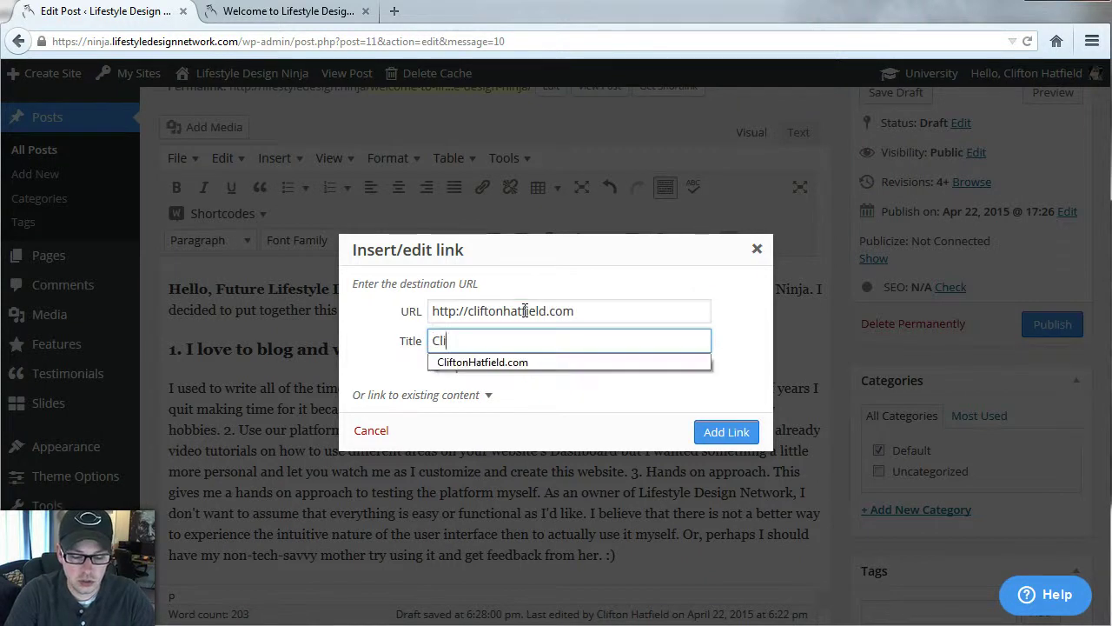
text(lifton Hatfield's Personal)
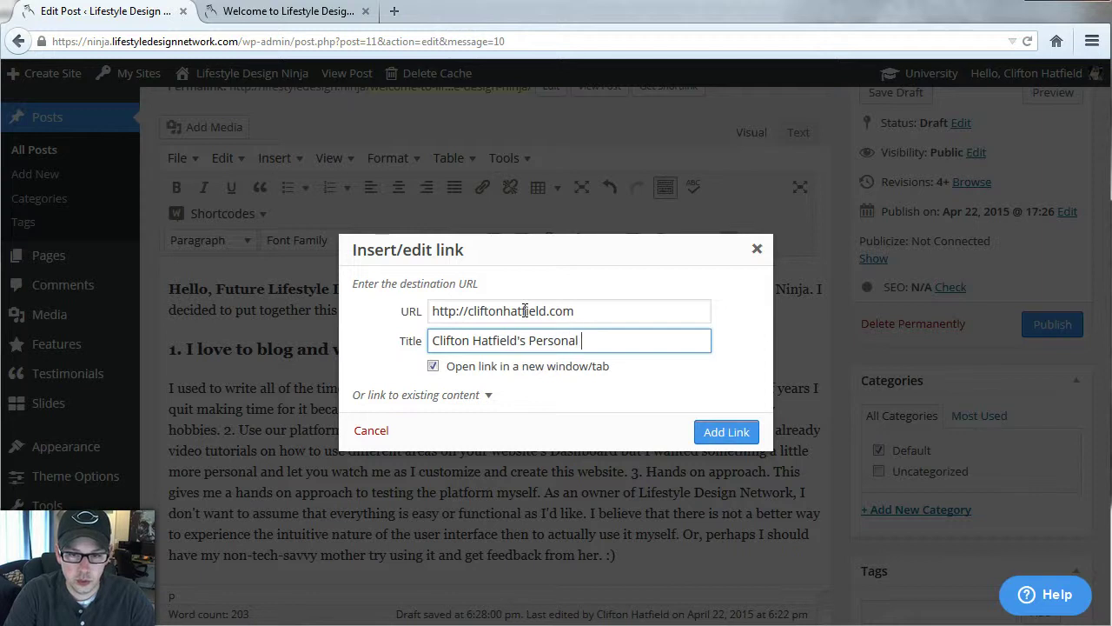
text( Blog)
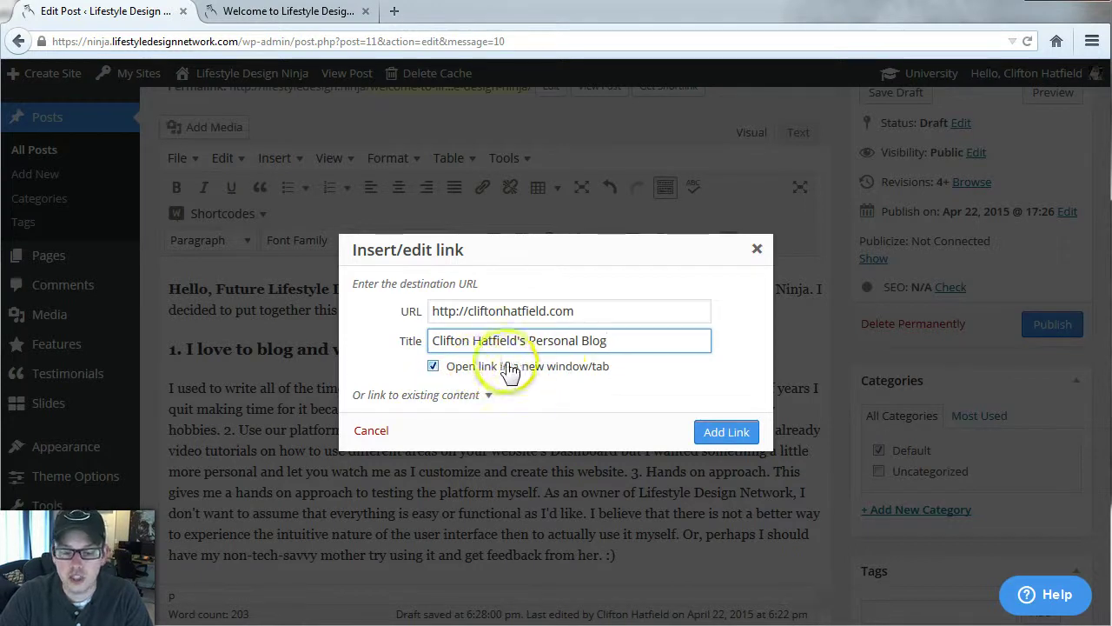
click(712, 435)
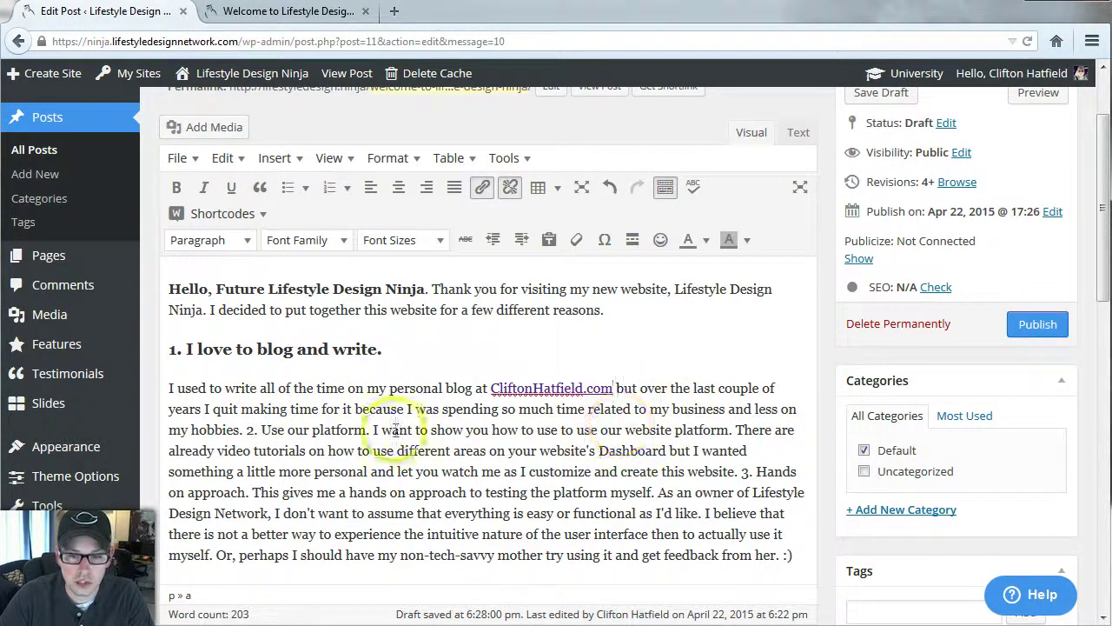
Step: Split the text so that "2. Use our platform." stands in its own paragraph
click(246, 430)
key(Return)
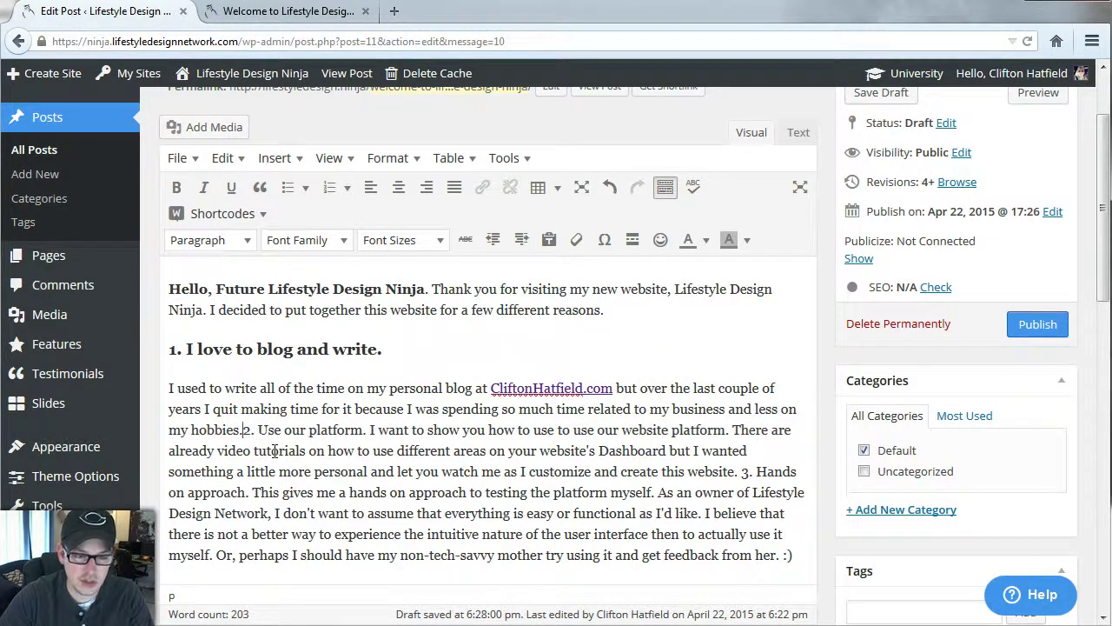
click(297, 429)
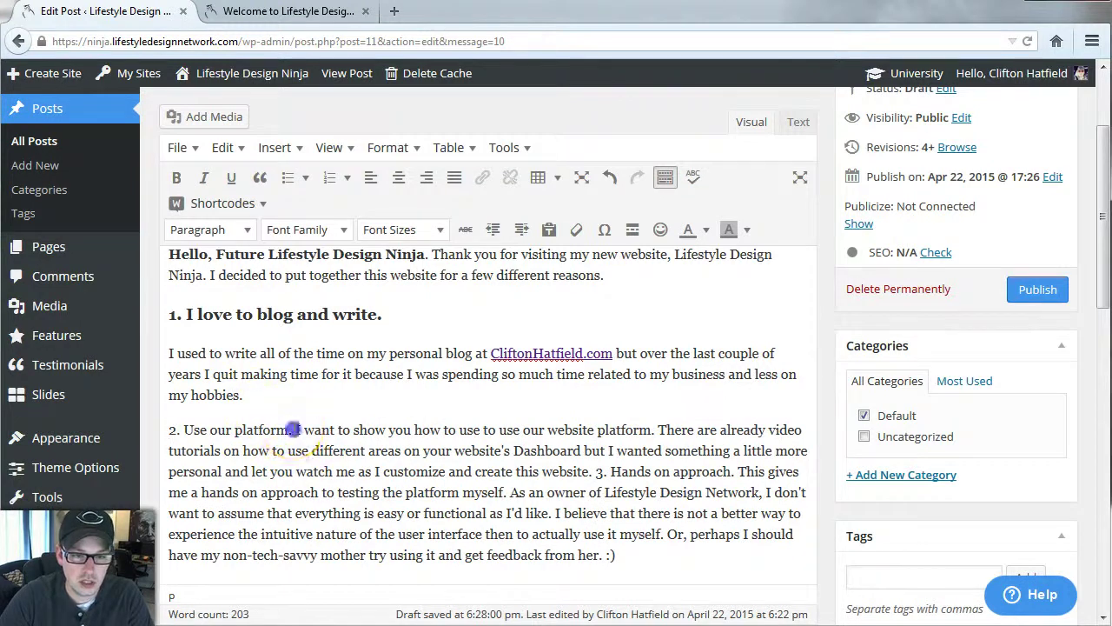
key(BackSpace)
key(Return)
Step: Format the line "2. Use our platform." as Heading 3
drag(292, 395, 172, 395)
click(210, 229)
click(217, 402)
drag(168, 271, 231, 271)
click(295, 390)
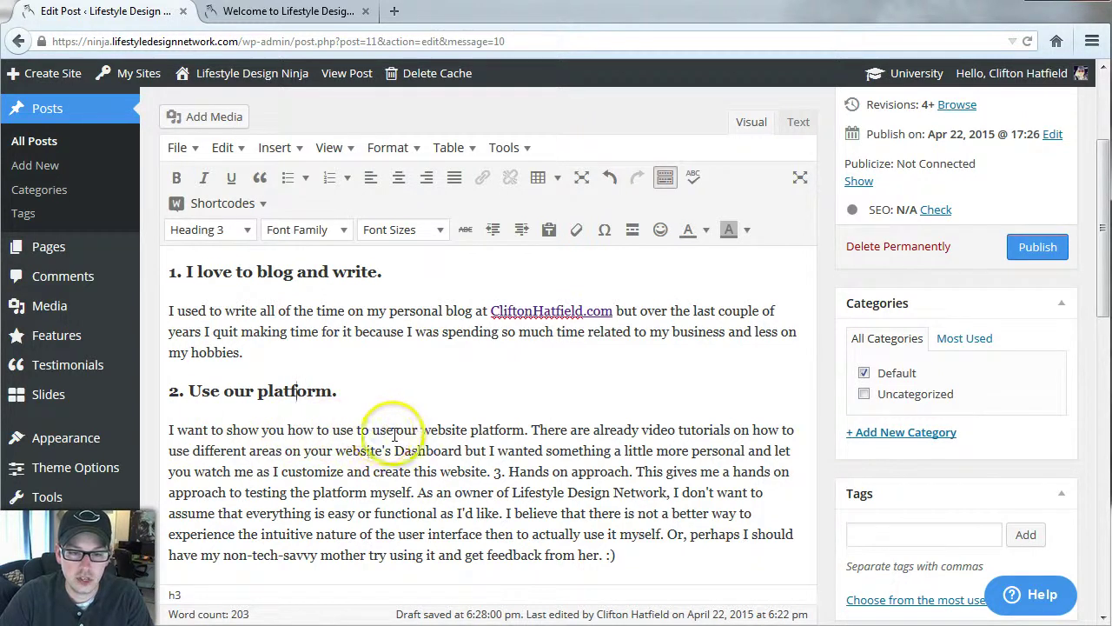
Step: Correct the "Use our platform" paragraph: remove the duplicate "to use", write "areas of your website's Dashboard", and delete "me" from "watch me as I customize"
drag(393, 432, 358, 433)
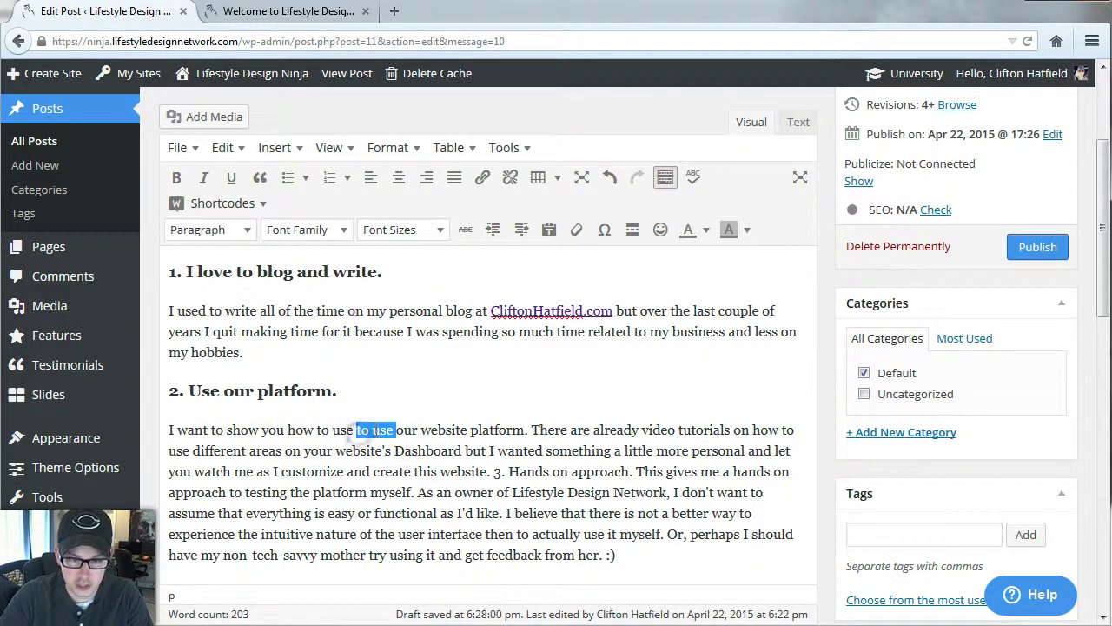
key(Delete)
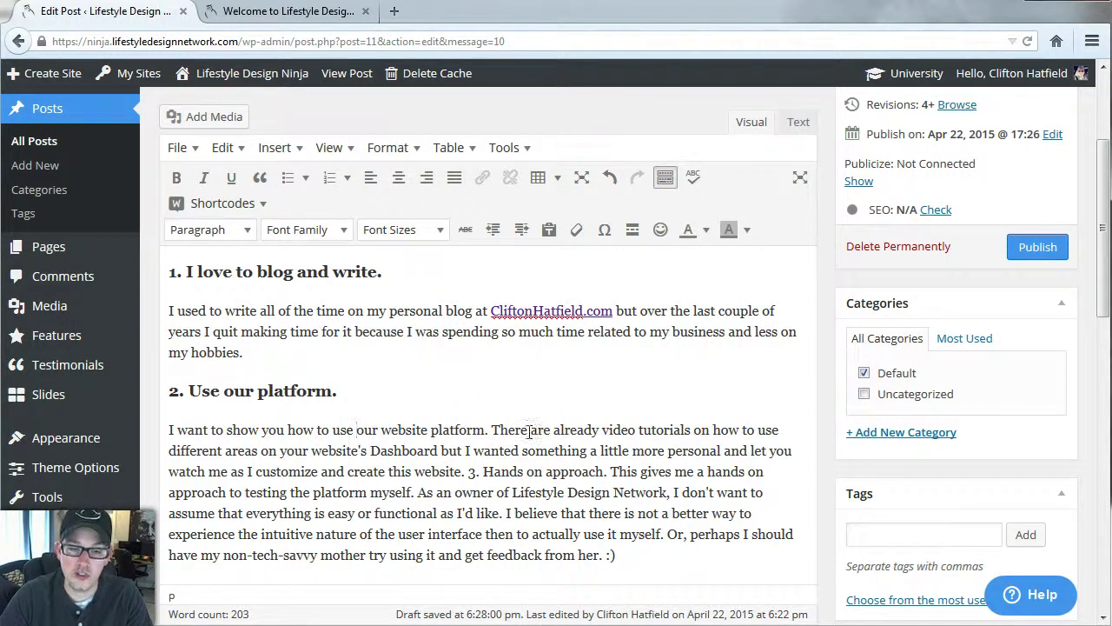
click(270, 450)
key(BackSpace)
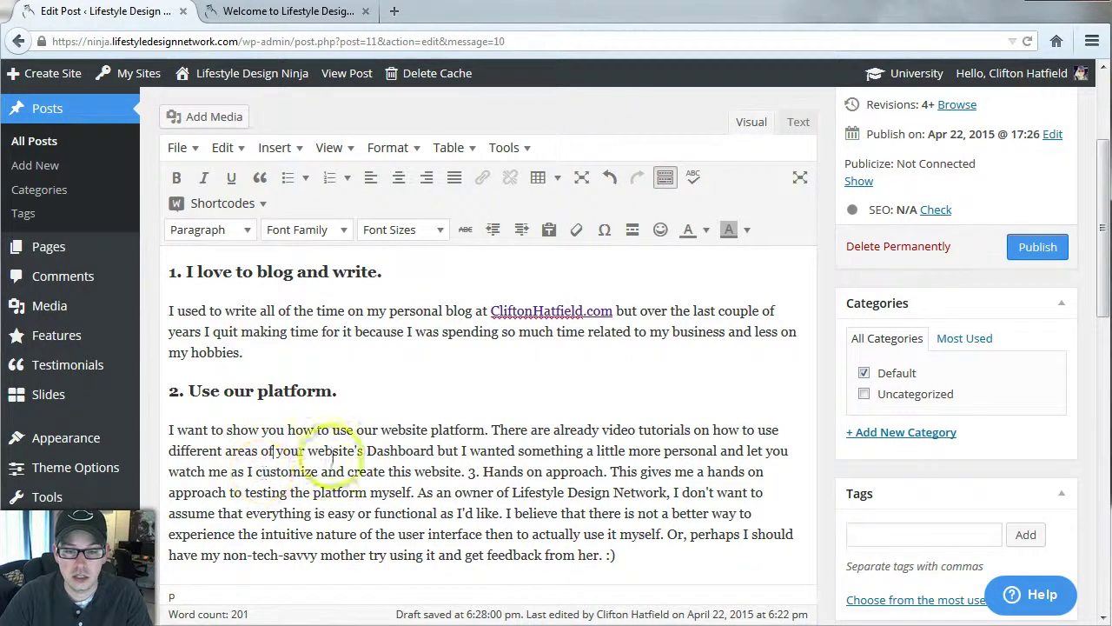
drag(208, 471, 231, 471)
key(BackSpace)
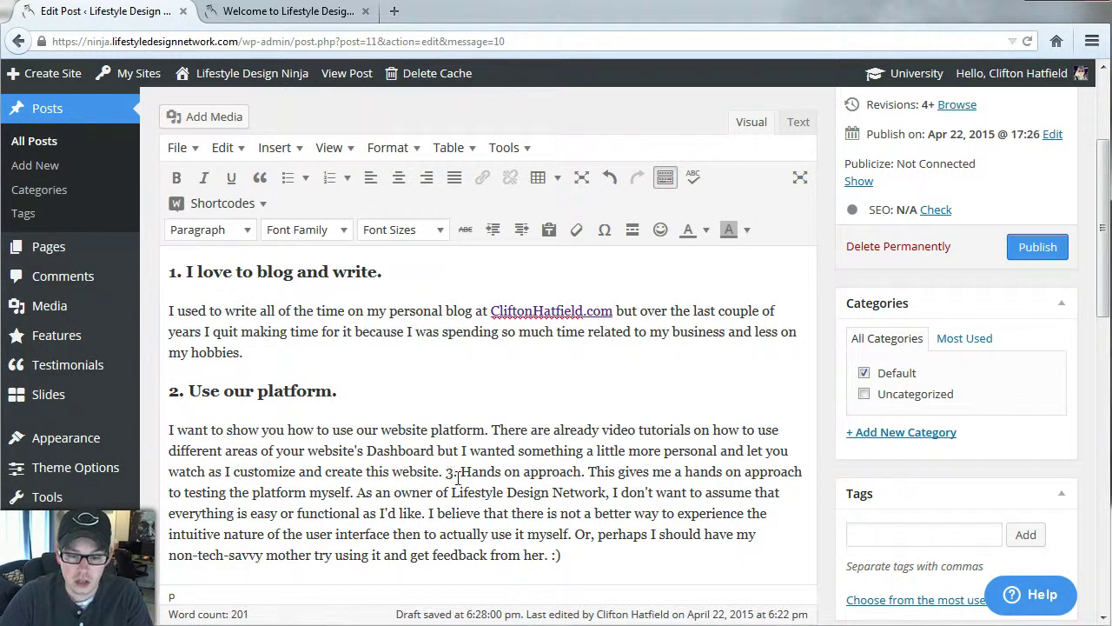
Step: Split the text so that "3. Hands on approach." stands in its own paragraph, and format that line as Heading 3
key(Return)
click(311, 473)
key(Return)
drag(314, 463, 161, 458)
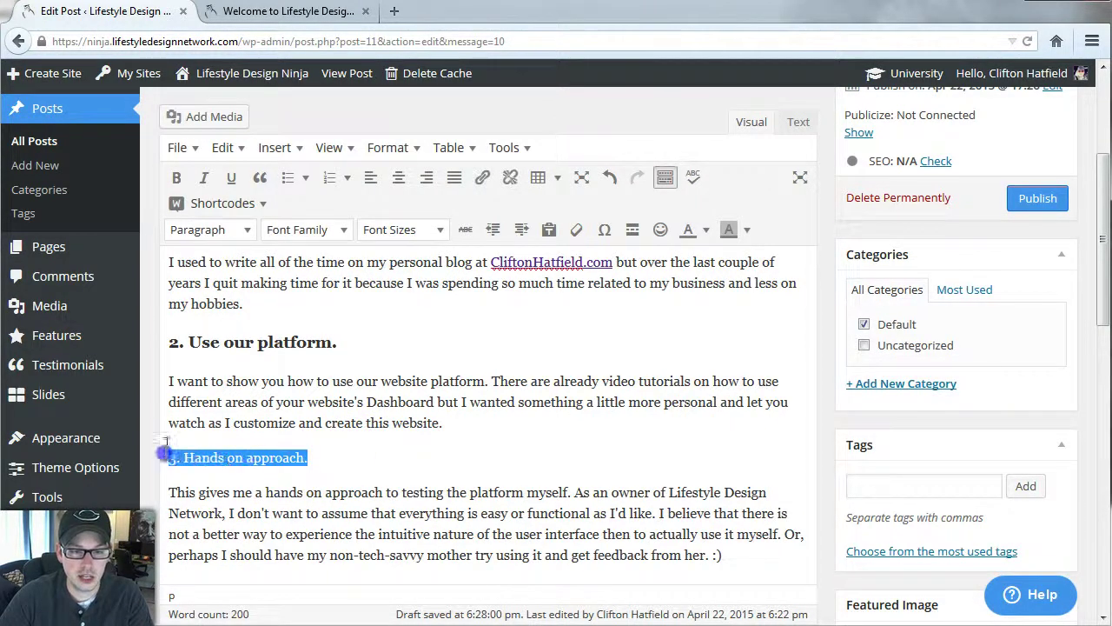
click(194, 228)
click(223, 412)
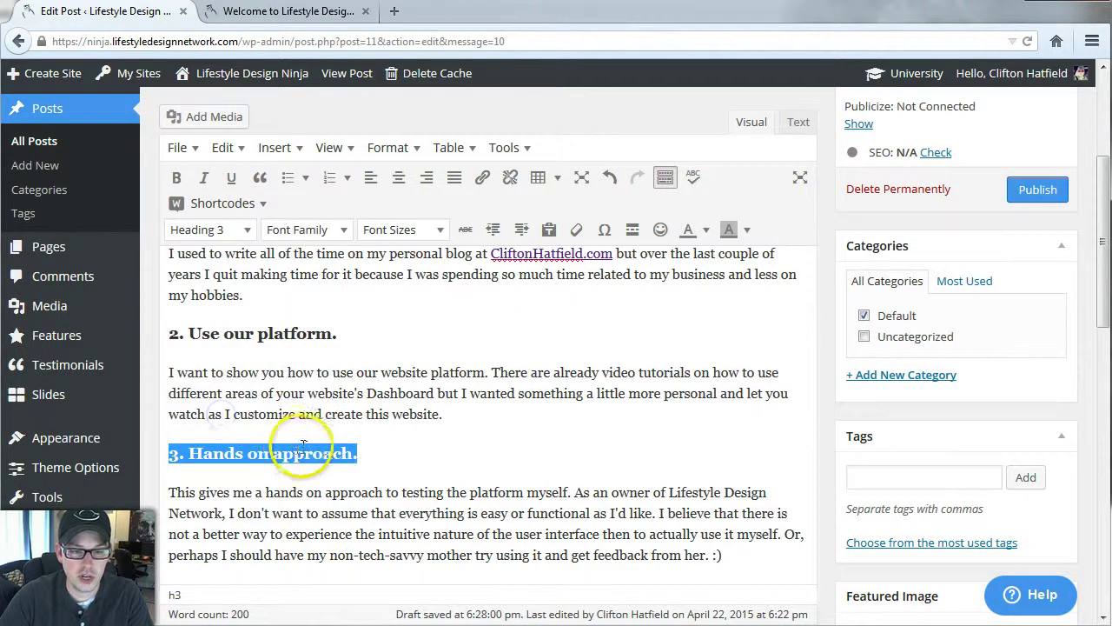
click(366, 453)
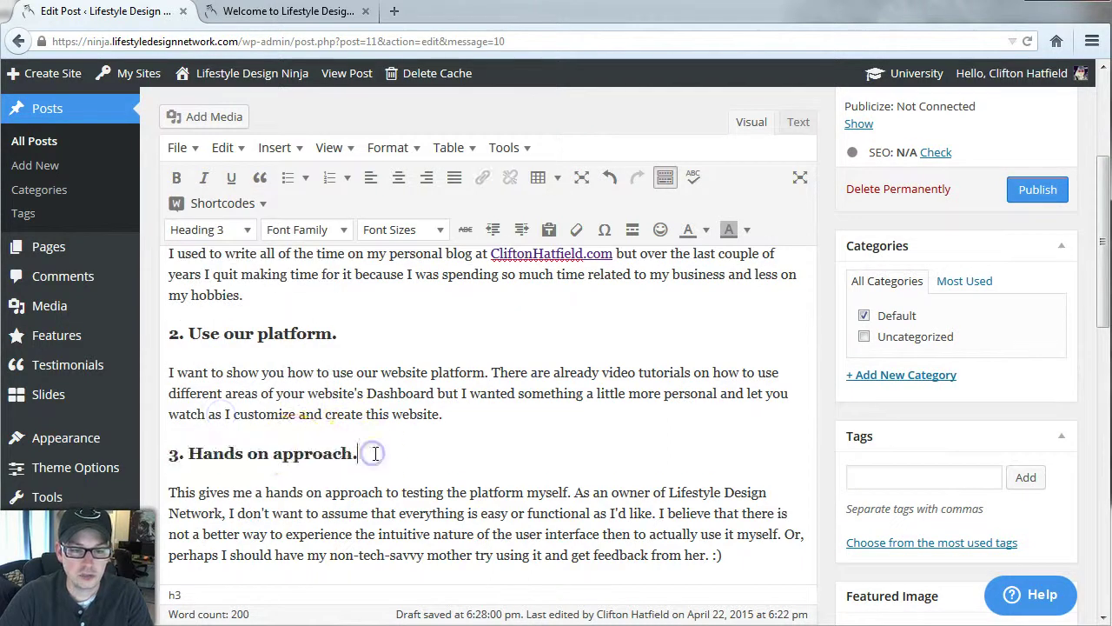
click(235, 229)
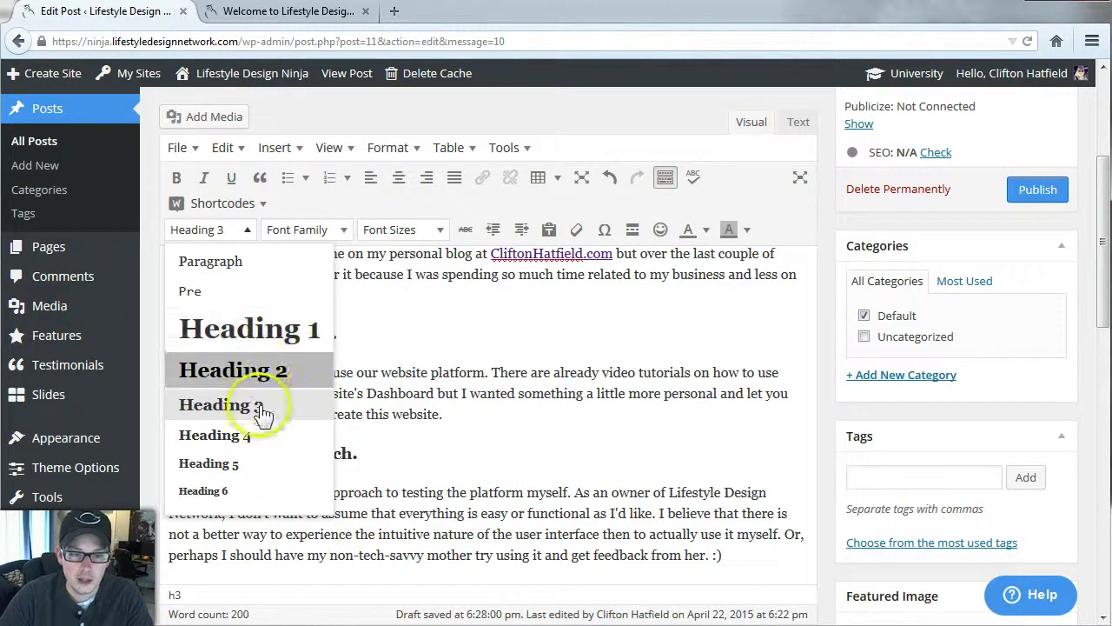
click(458, 415)
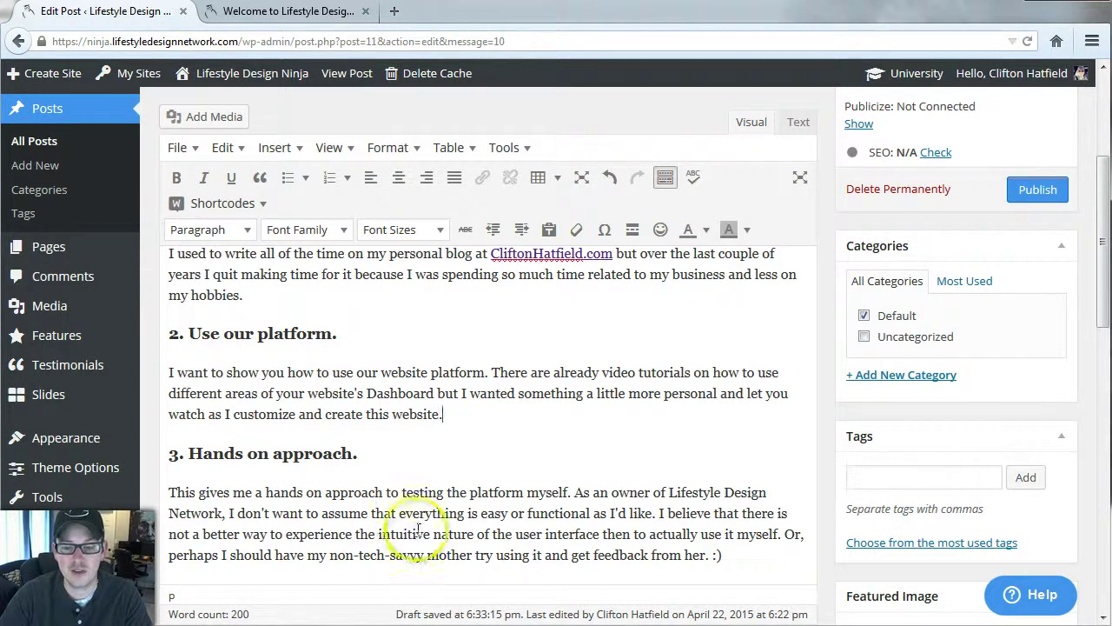
Step: Preview the draft post and examine how the bold greeting, numbered headings, link and paragraphs look on the site
scroll(328, 395, up, 3)
scroll(328, 395, up, 2)
scroll(322, 422, down, 3)
scroll(956, 342, up, 4)
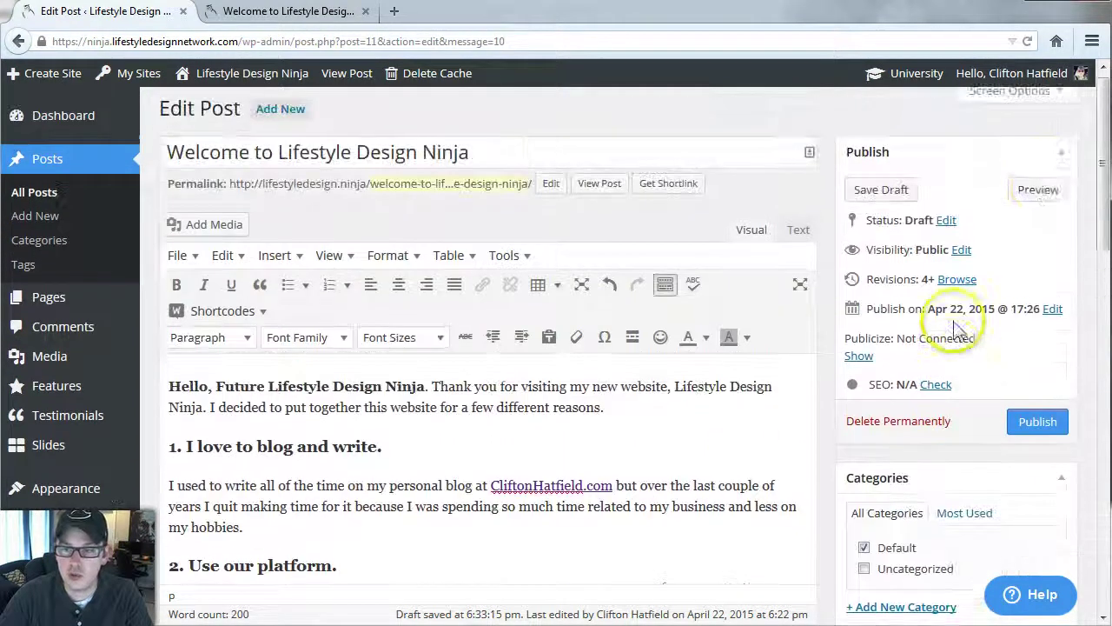
click(1047, 198)
click(296, 19)
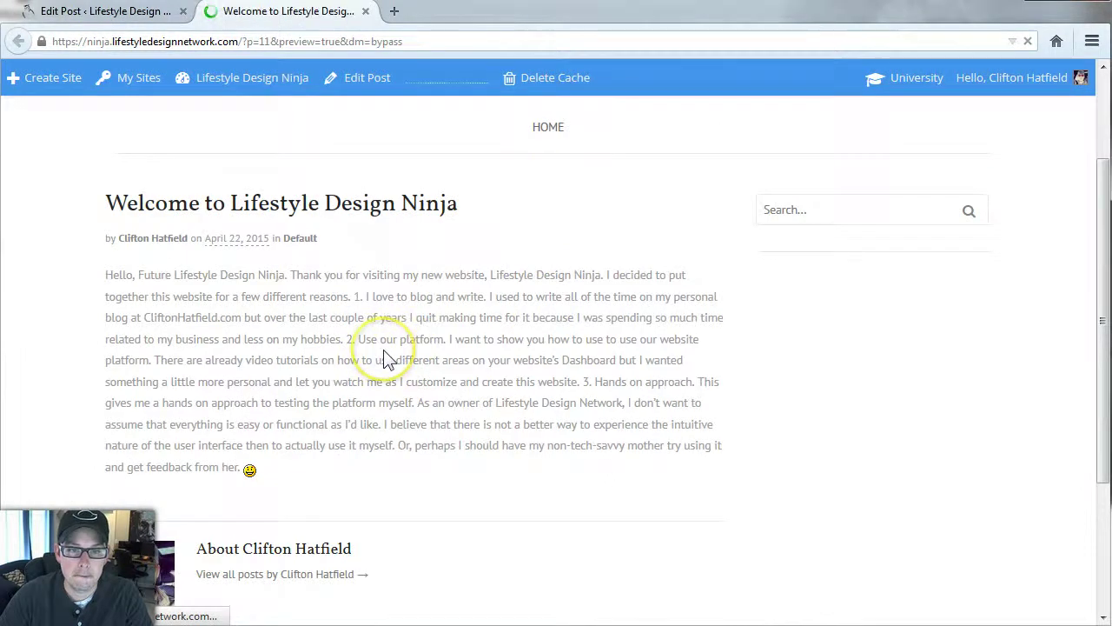
scroll(426, 341, down, 3)
scroll(422, 340, down, 1)
scroll(422, 340, up, 2)
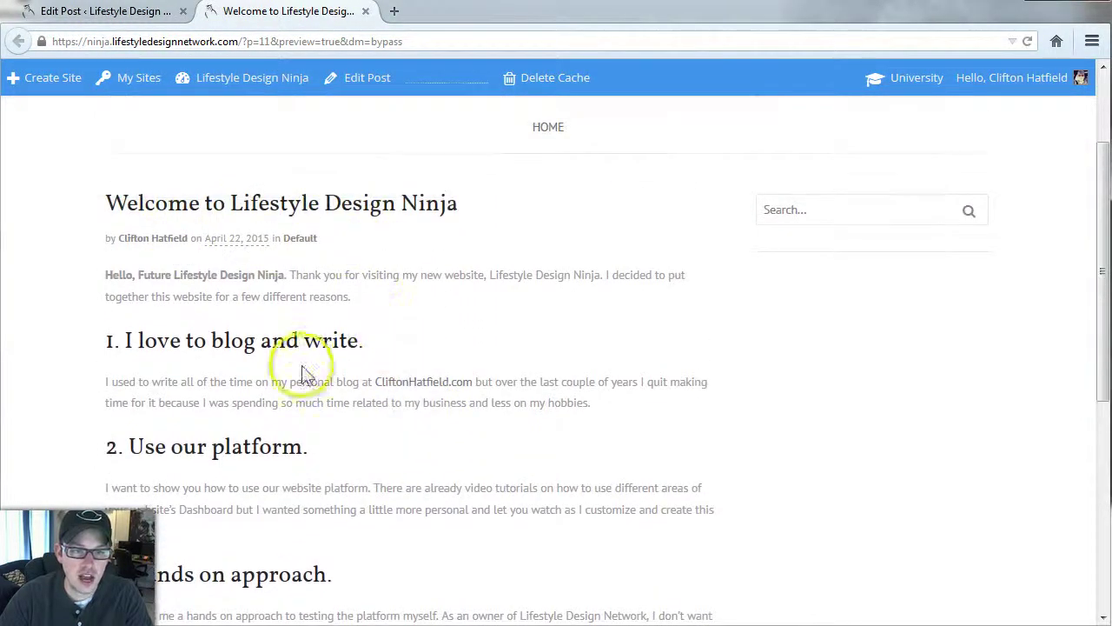
scroll(67, 169, down, 1)
drag(67, 169, 151, 139)
click(151, 139)
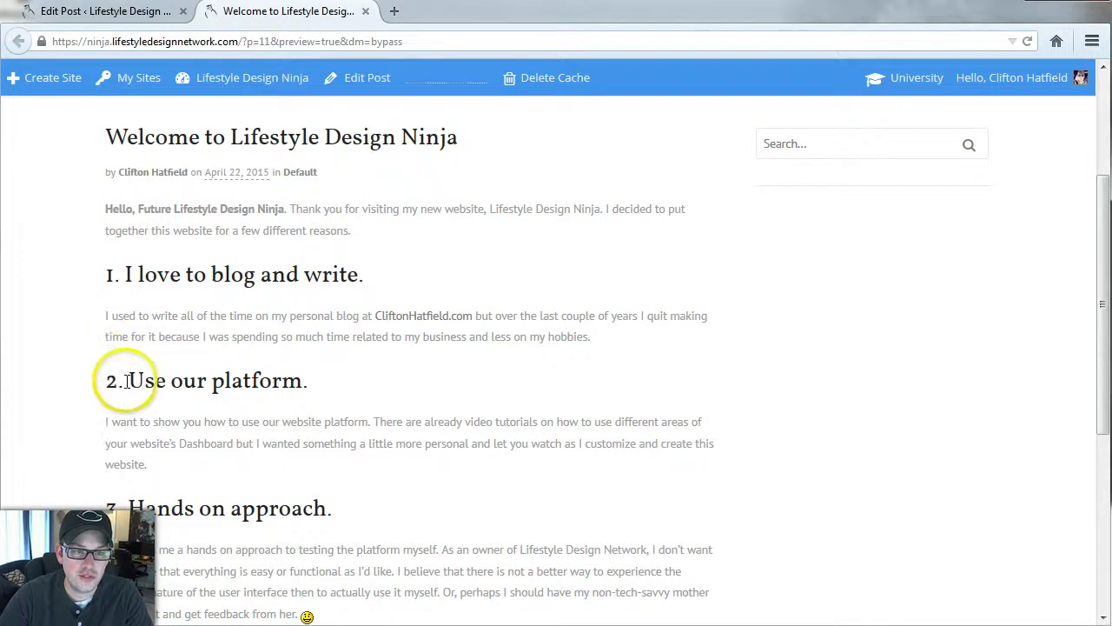
scroll(119, 377, down, 1)
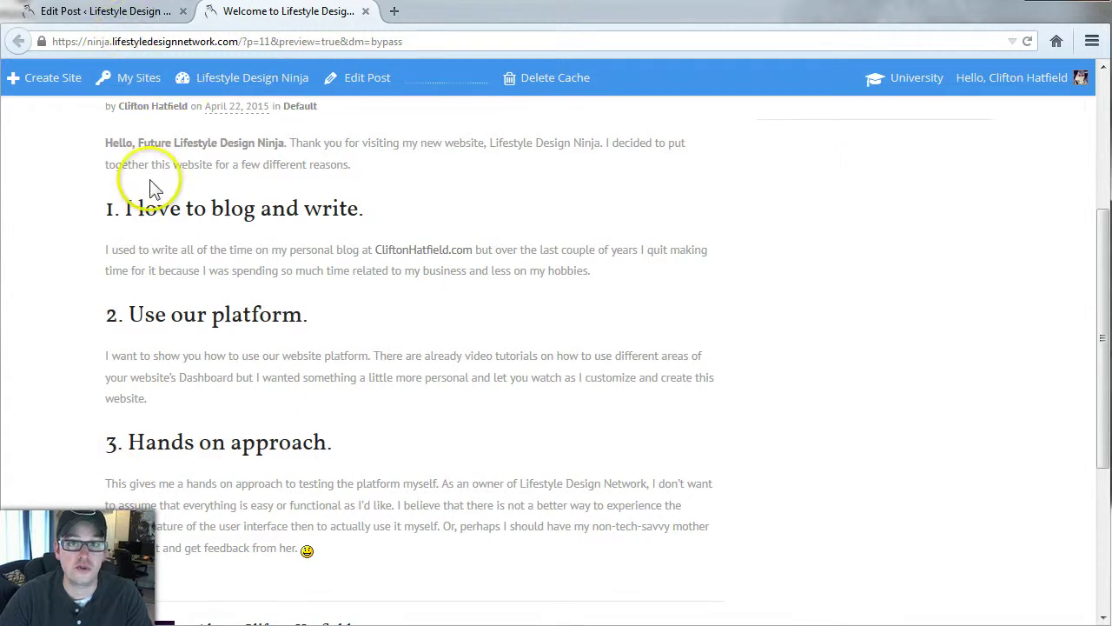
Step: Return to the post editor and italicize the closing sentence "Or, perhaps I should have my non-tech-savvy mother try using it and get feedback from her."
click(130, 11)
scroll(666, 362, down, 3)
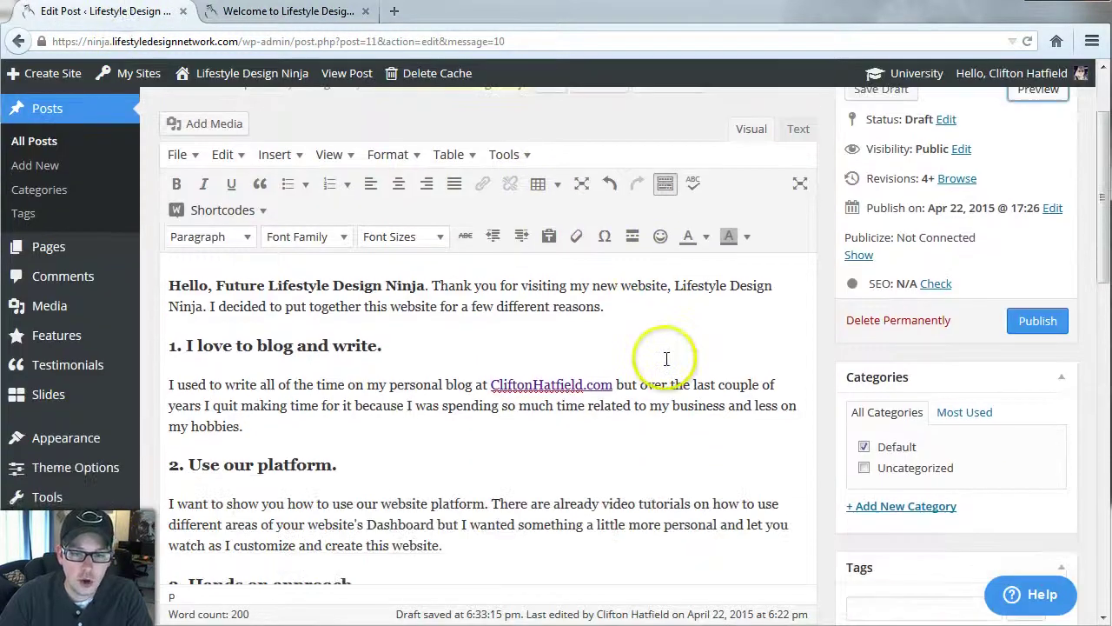
scroll(599, 384, down, 1)
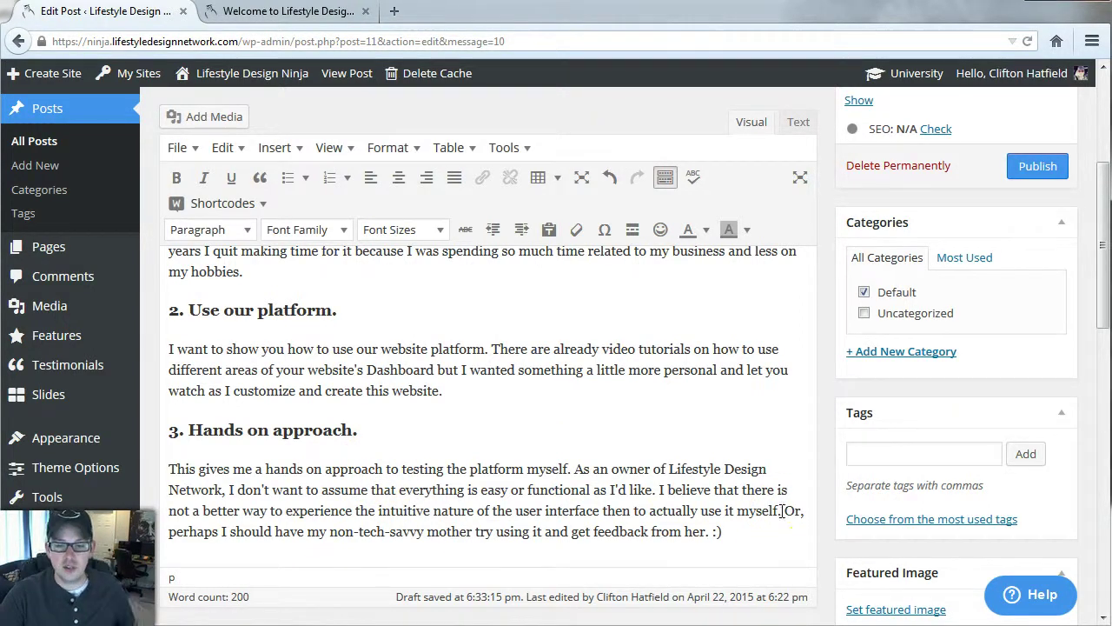
drag(785, 510, 761, 531)
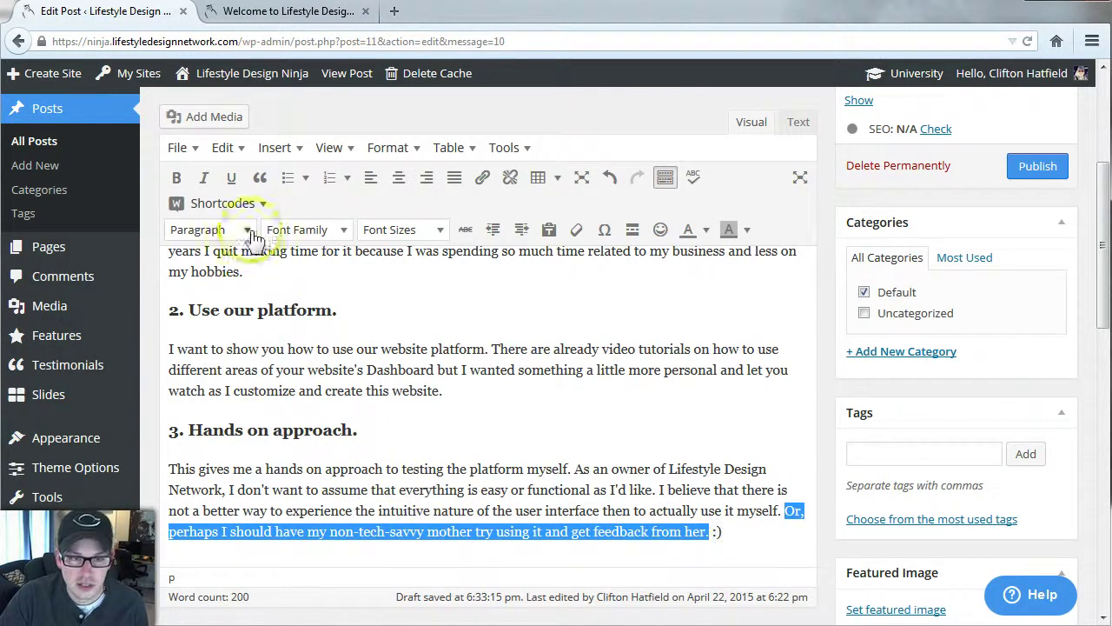
click(205, 186)
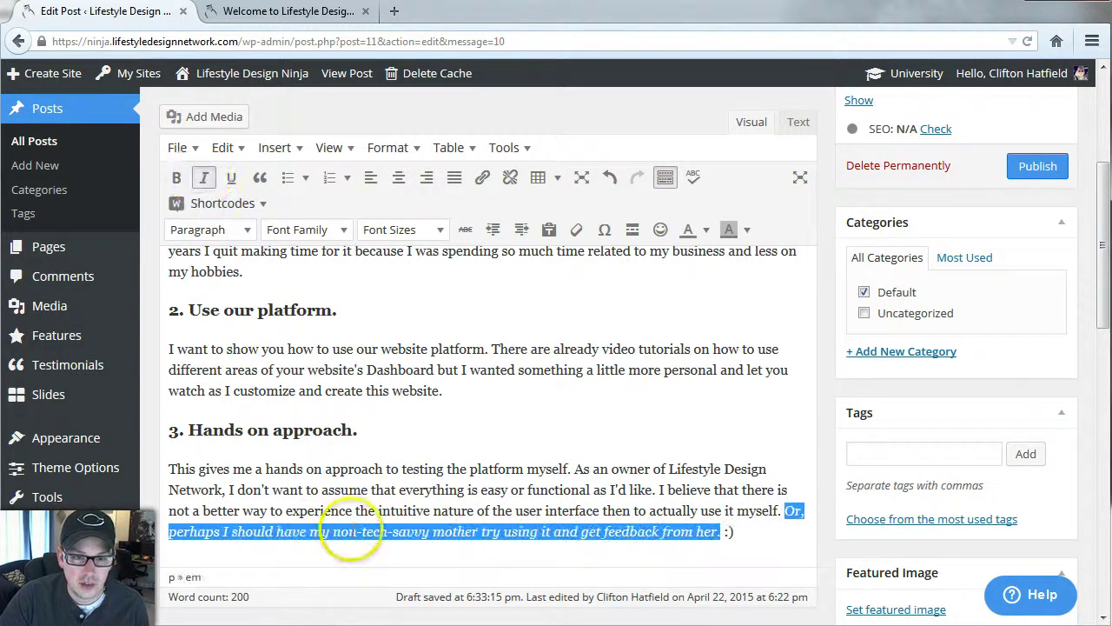
click(461, 534)
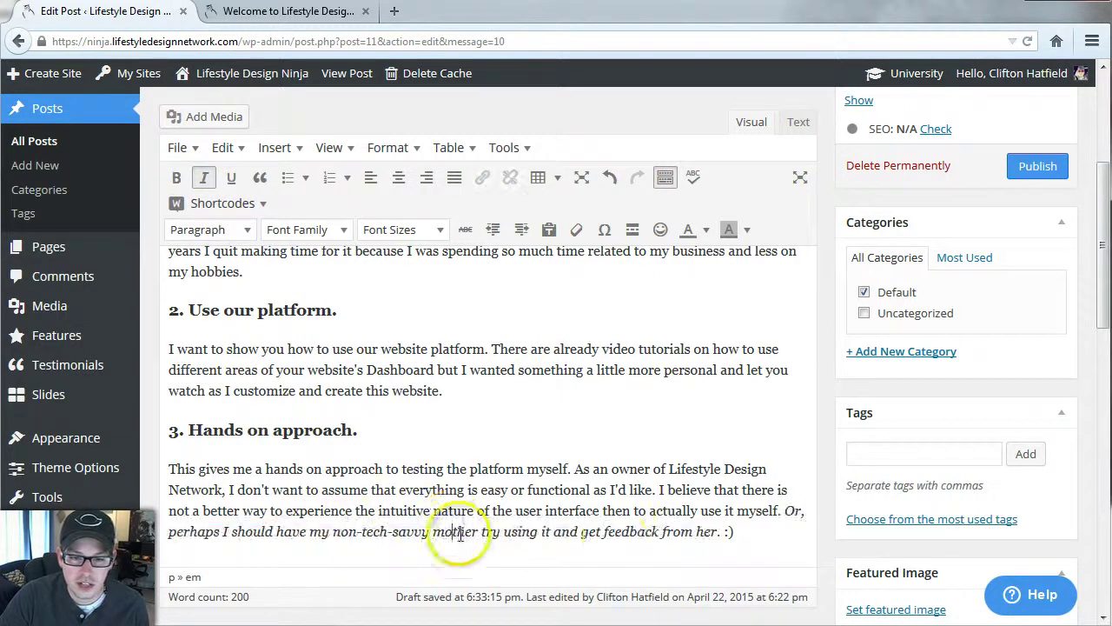
Step: Move the ":)" after the italic closing sentence into its own paragraph
click(724, 531)
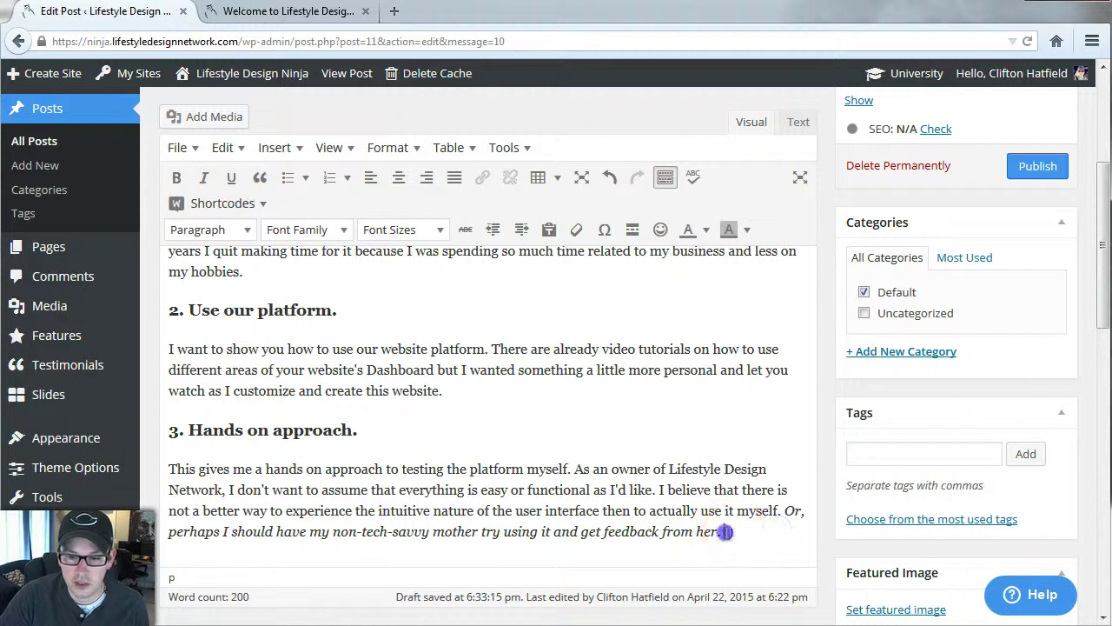
click(777, 577)
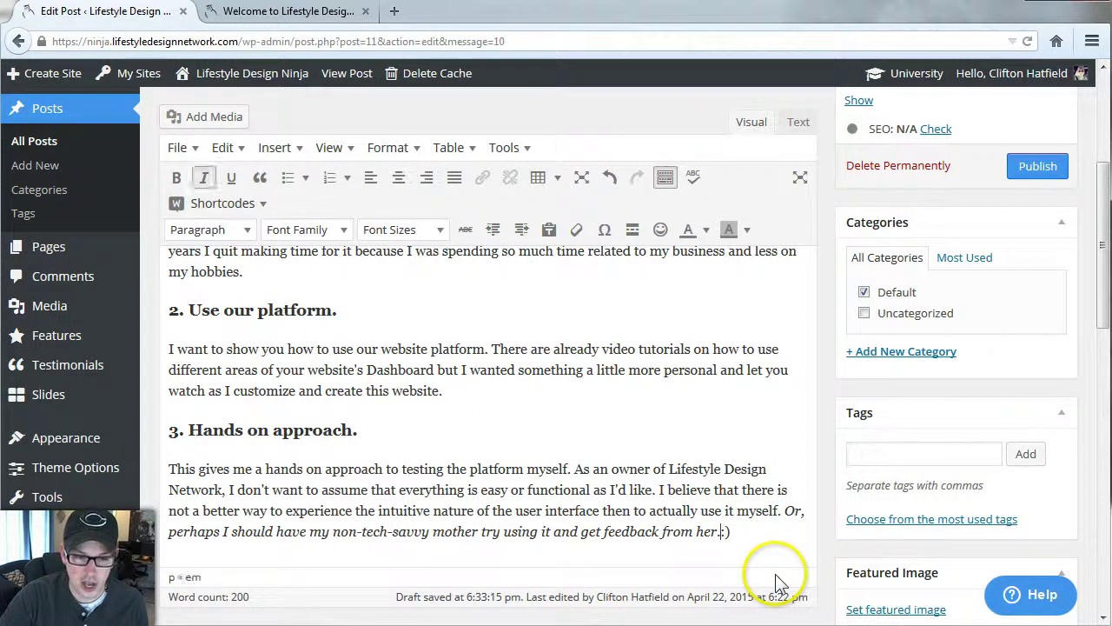
key(Return)
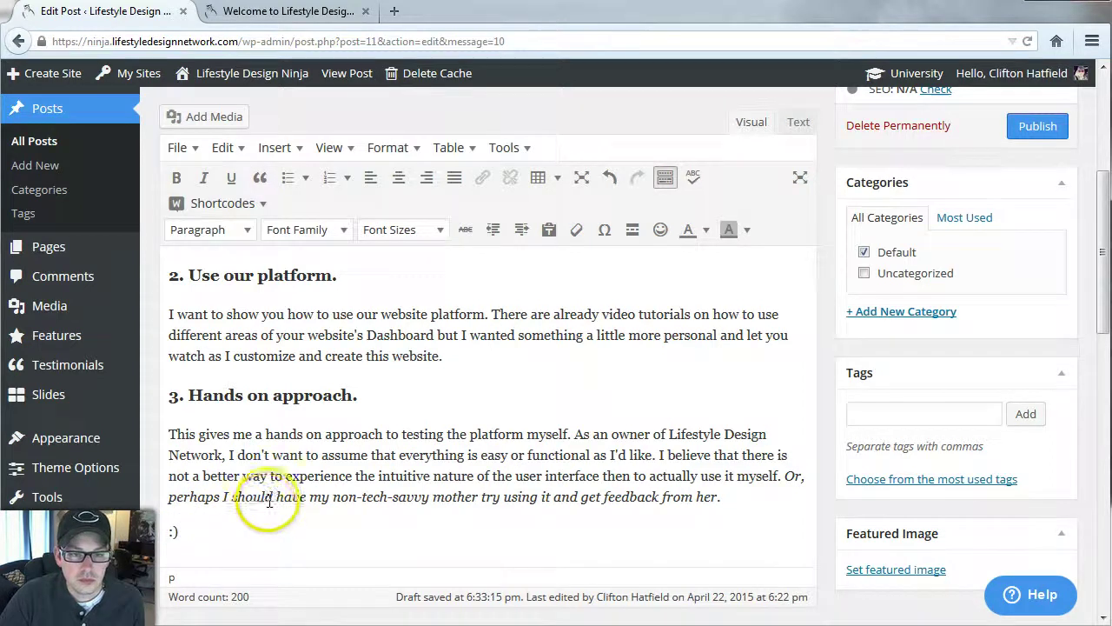
Step: Insert a Horizontal Rule shortcode on a new line between the first section's paragraph and the heading "2. Use our platform."
scroll(272, 496, up, 4)
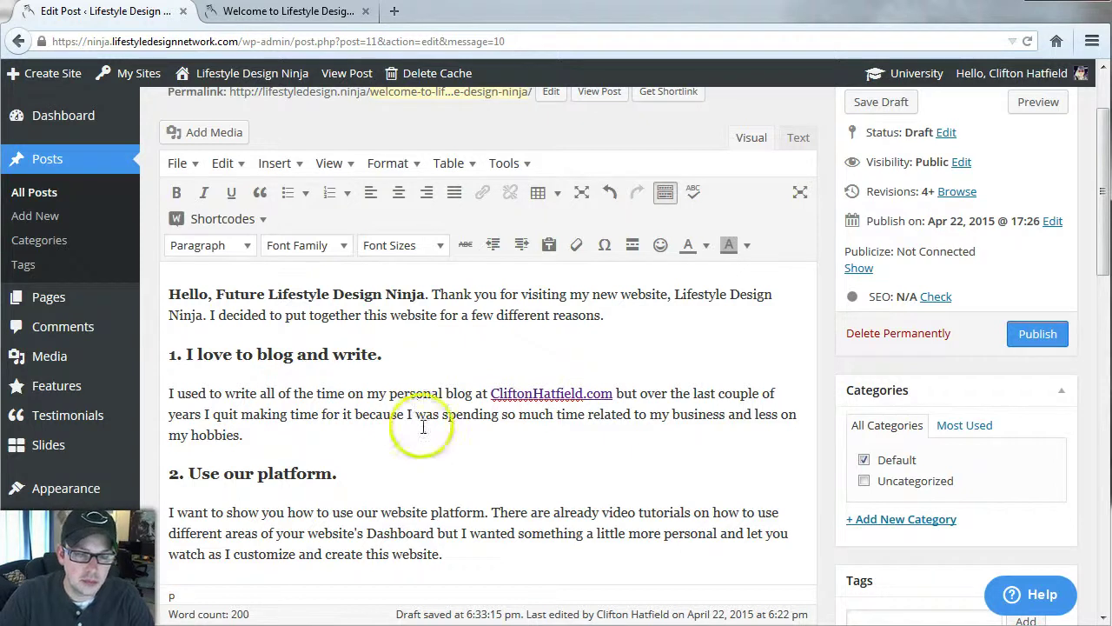
click(270, 432)
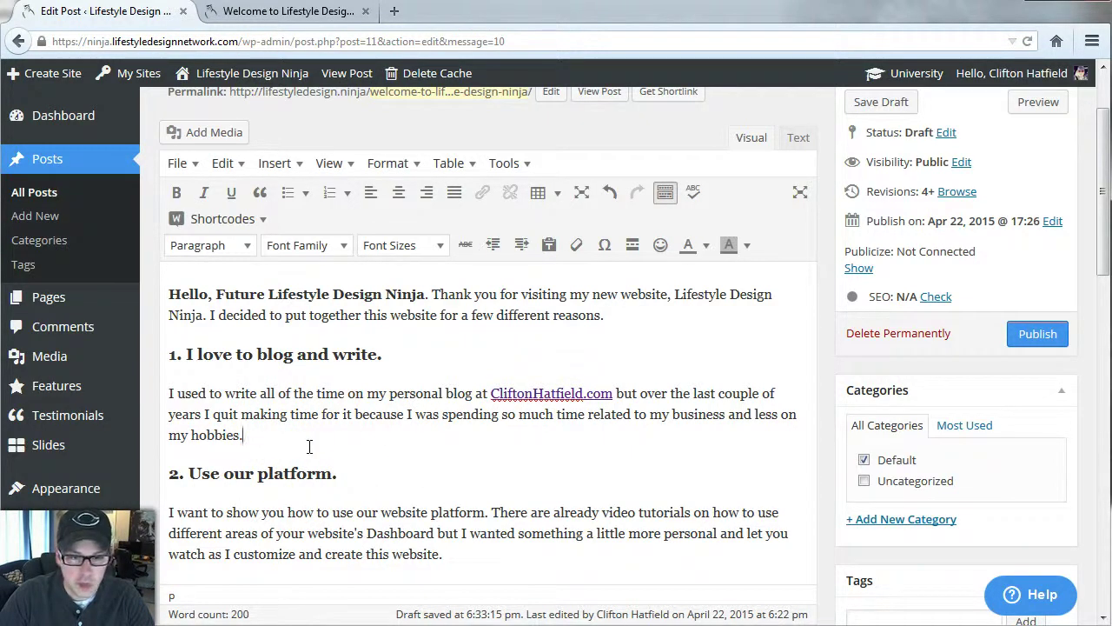
key(Return)
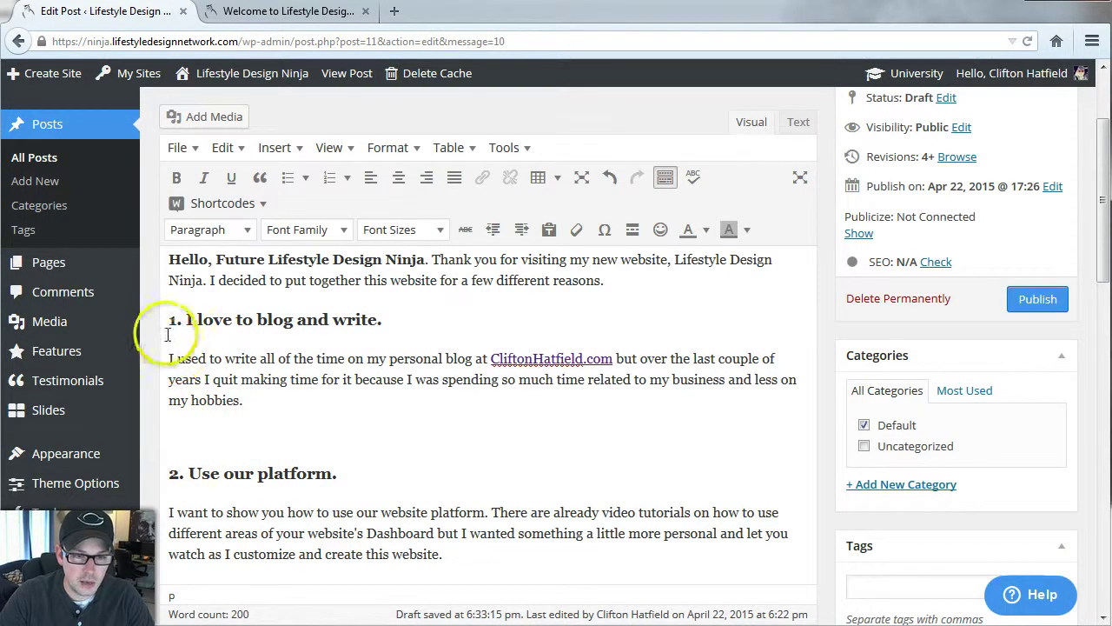
click(168, 432)
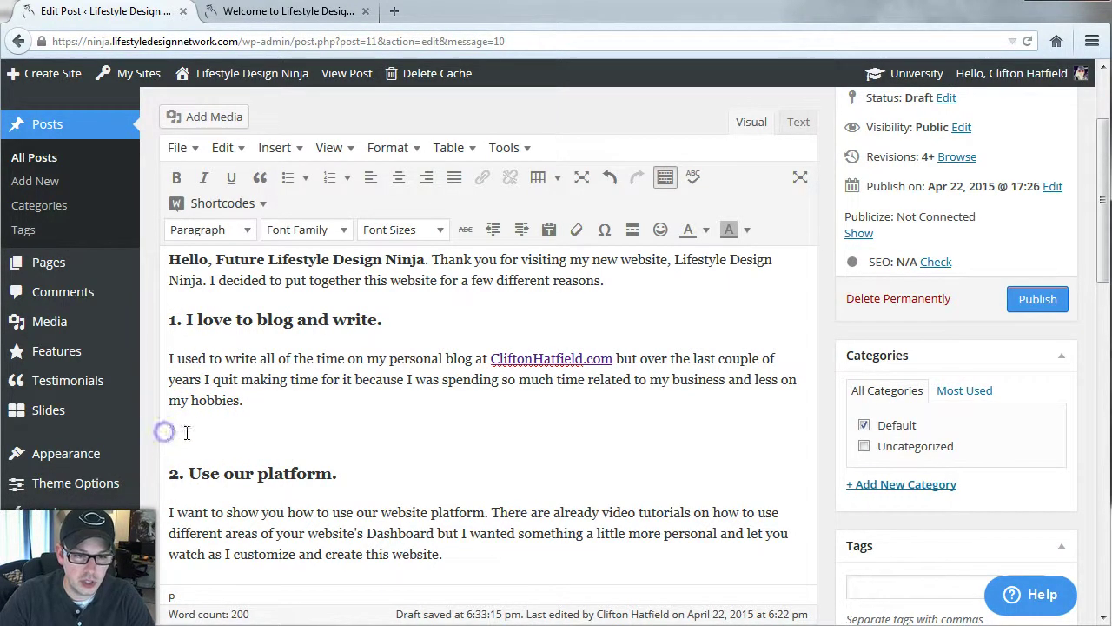
click(253, 205)
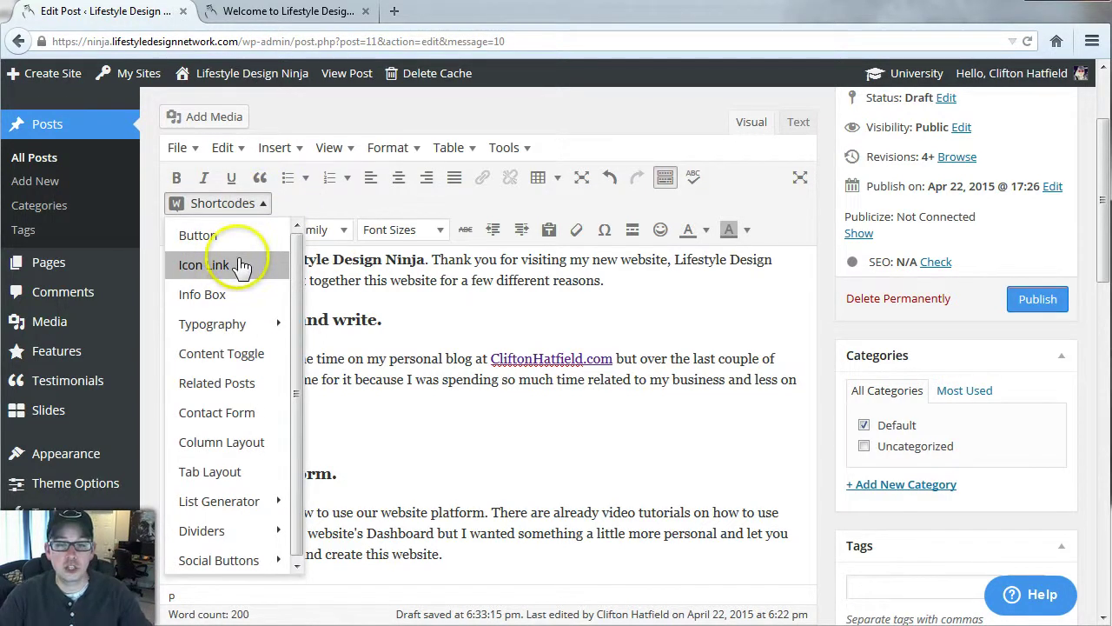
mouse_move(254, 341)
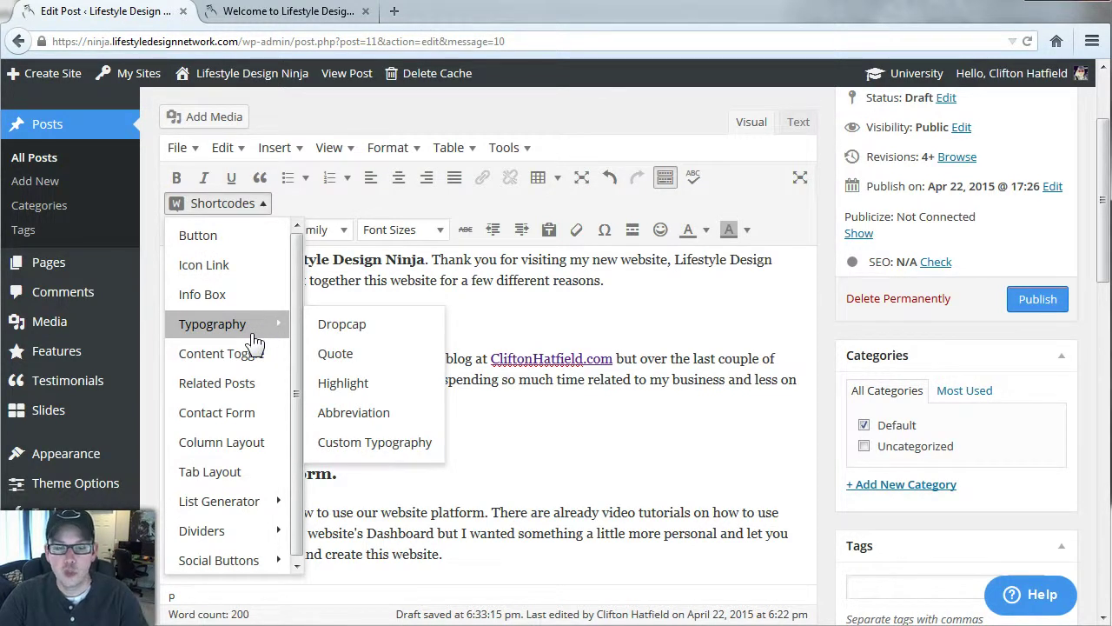
click(239, 367)
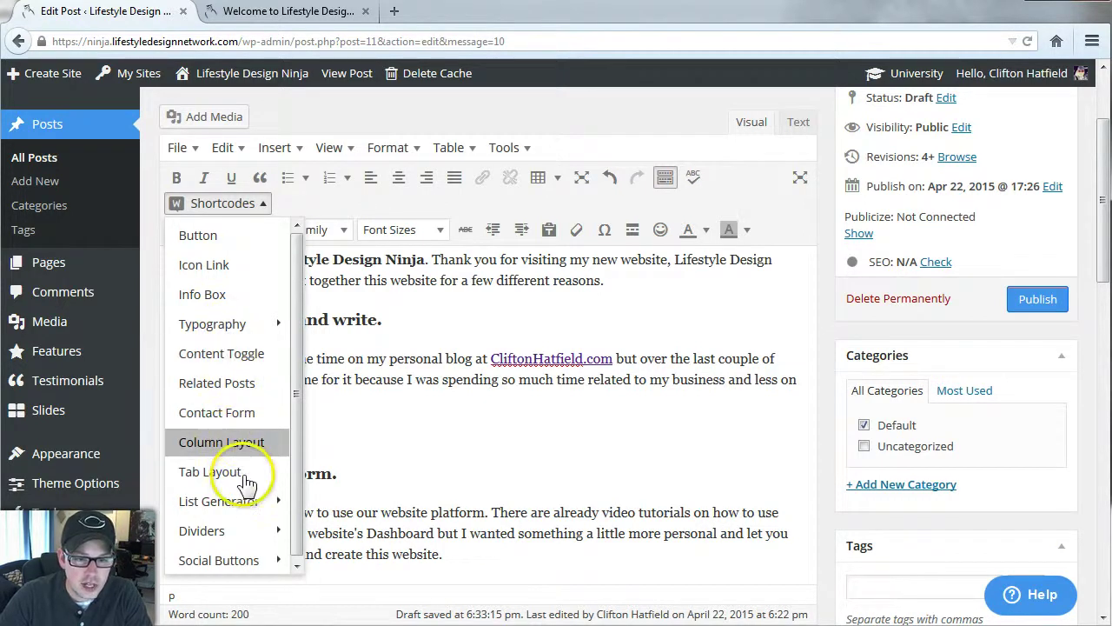
click(222, 540)
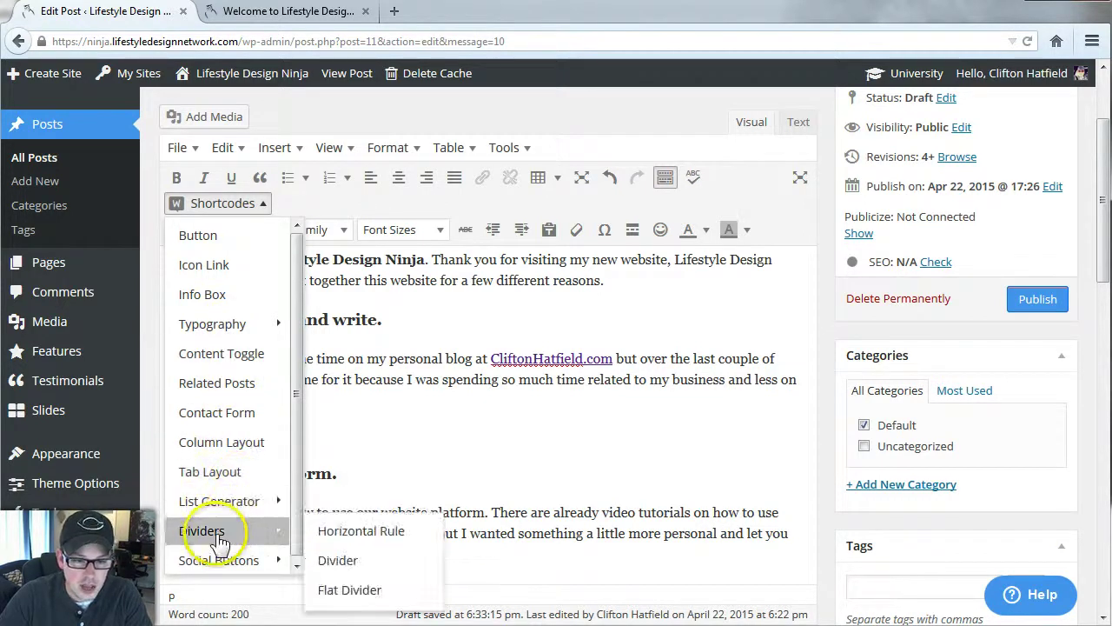
click(372, 531)
Step: Insert a Horizontal Rule shortcode on a new line between the second section's paragraph and the heading "3. Hands on approach."
scroll(365, 426, down, 3)
click(492, 422)
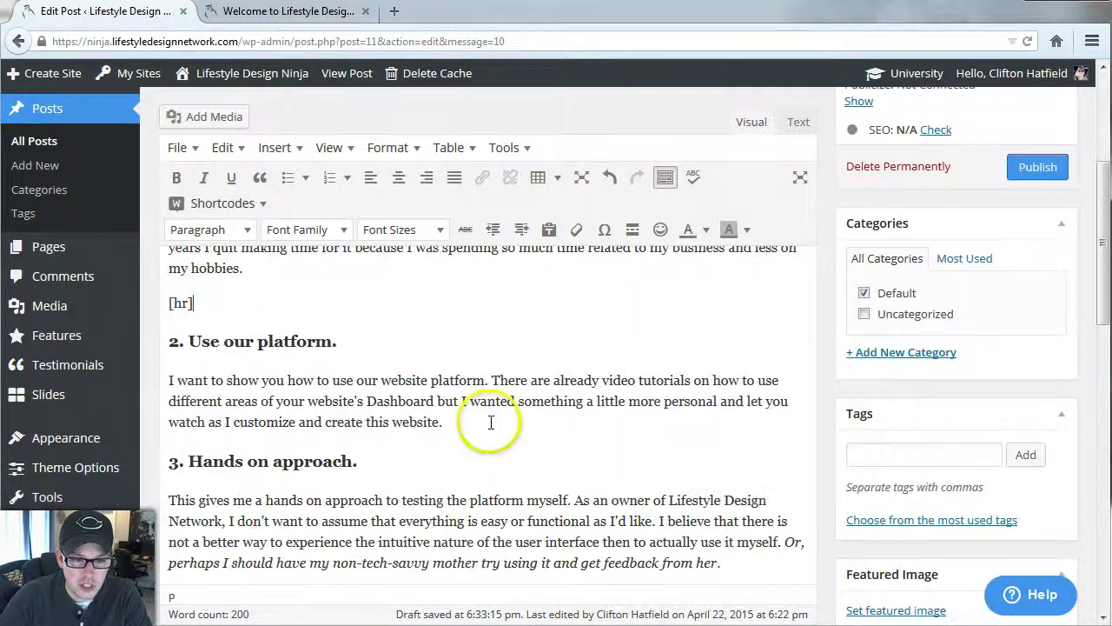
click(222, 205)
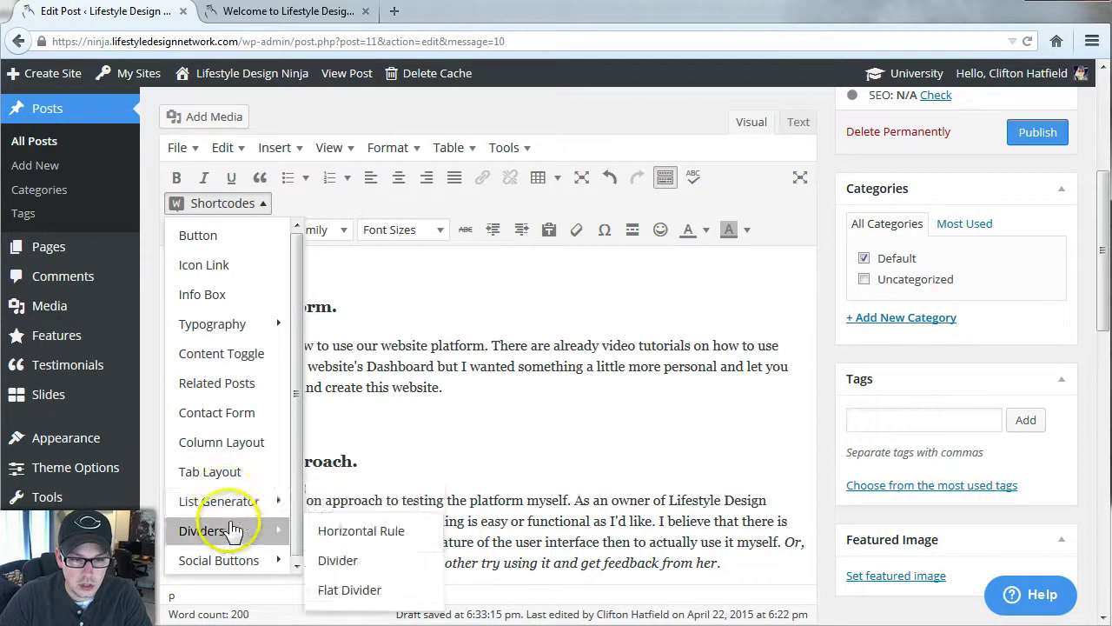
click(333, 530)
click(385, 459)
Step: Preview the updated post and examine the horizontal rules between its sections and the overall page layout
scroll(712, 374, up, 5)
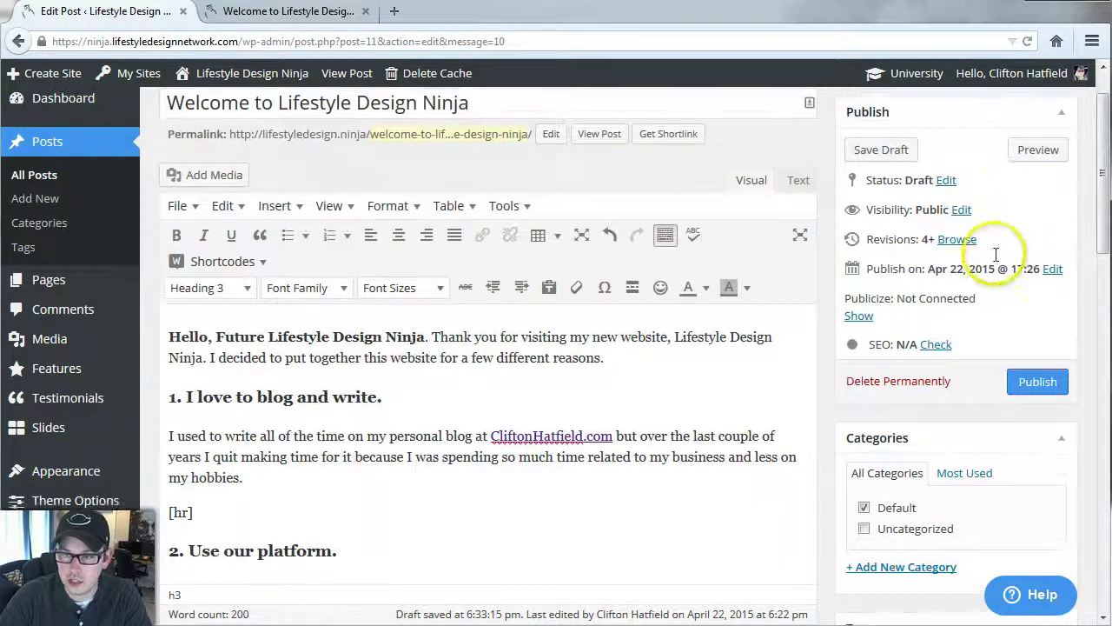
click(1047, 150)
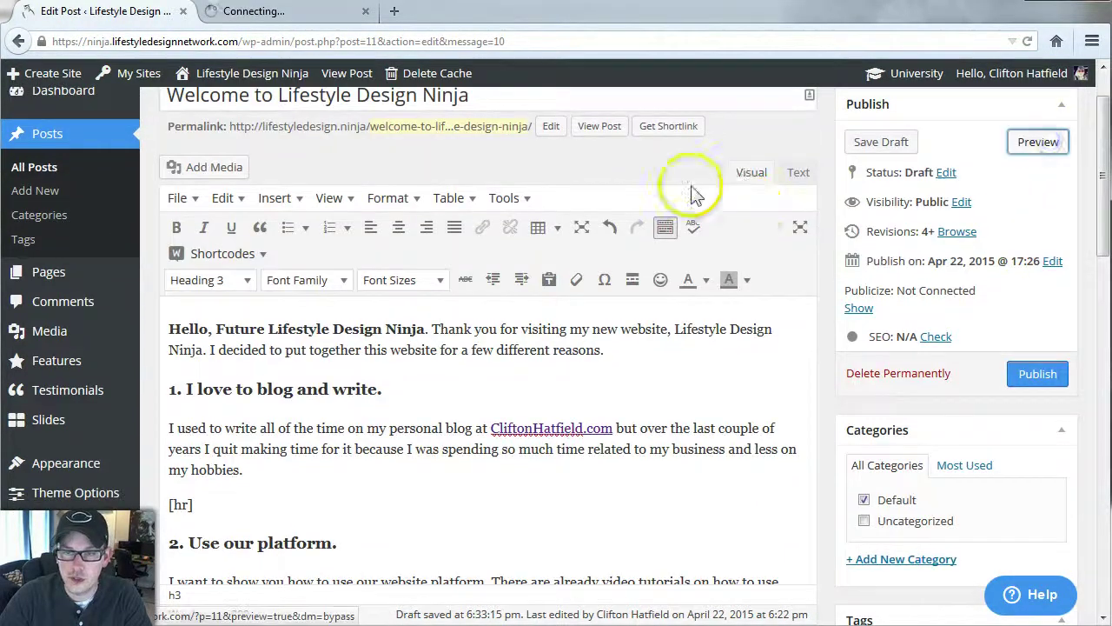
click(228, 16)
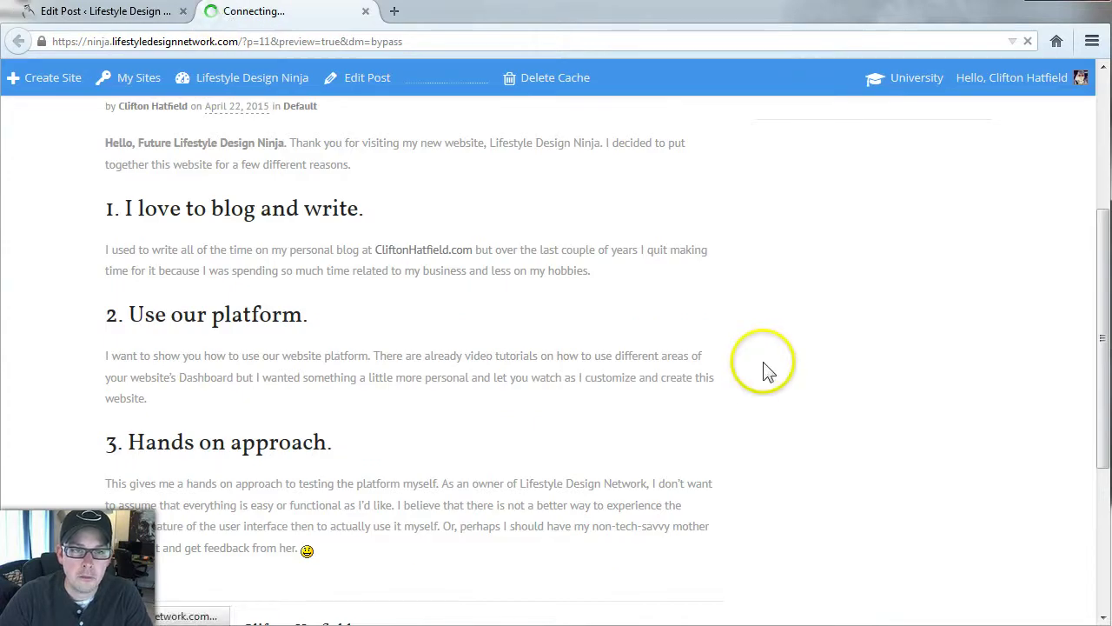
scroll(782, 323, down, 4)
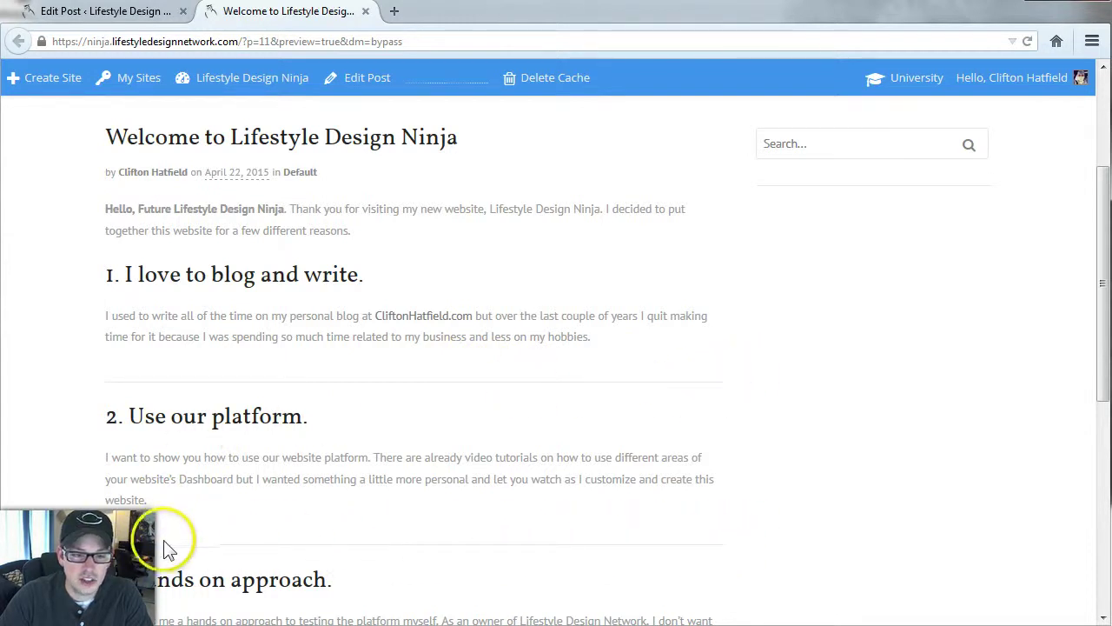
scroll(152, 522, down, 1)
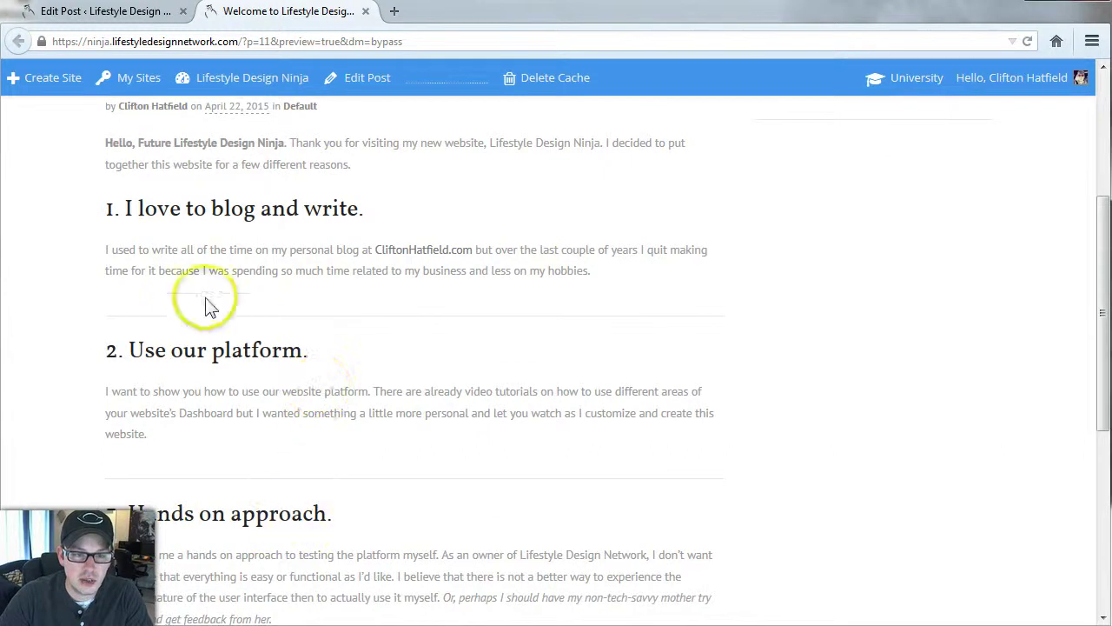
scroll(193, 345, down, 1)
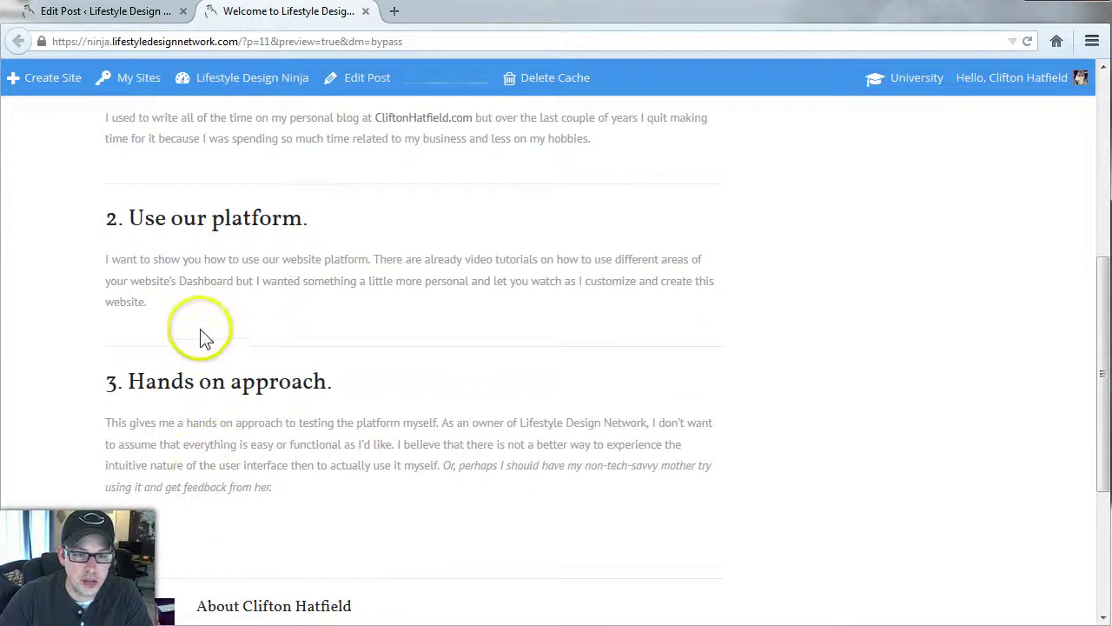
scroll(203, 339, up, 2)
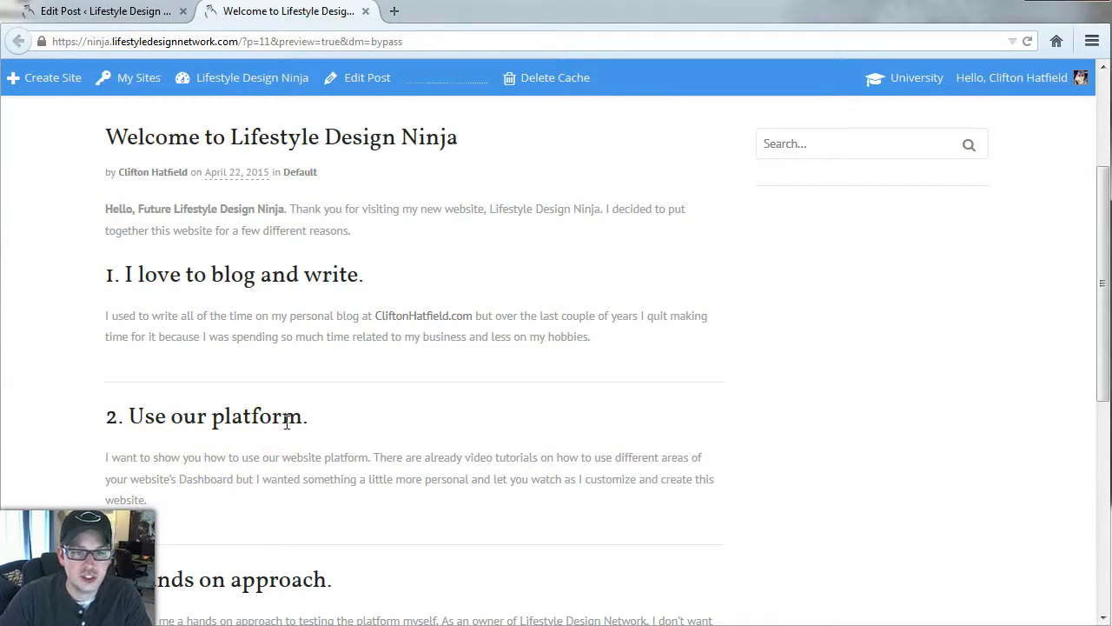
click(83, 12)
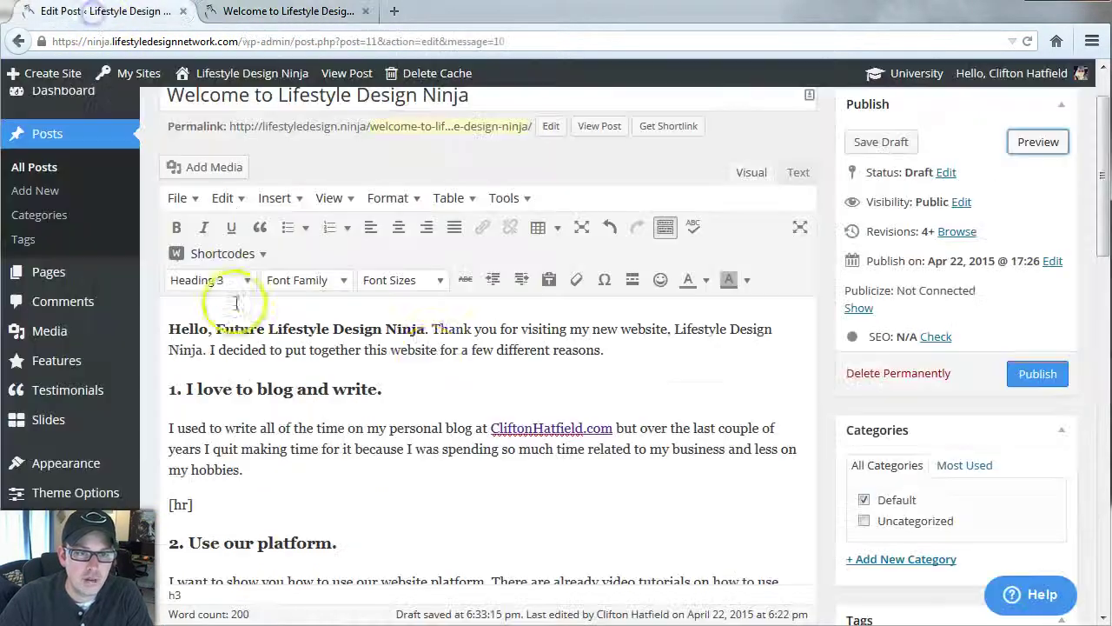
click(295, 12)
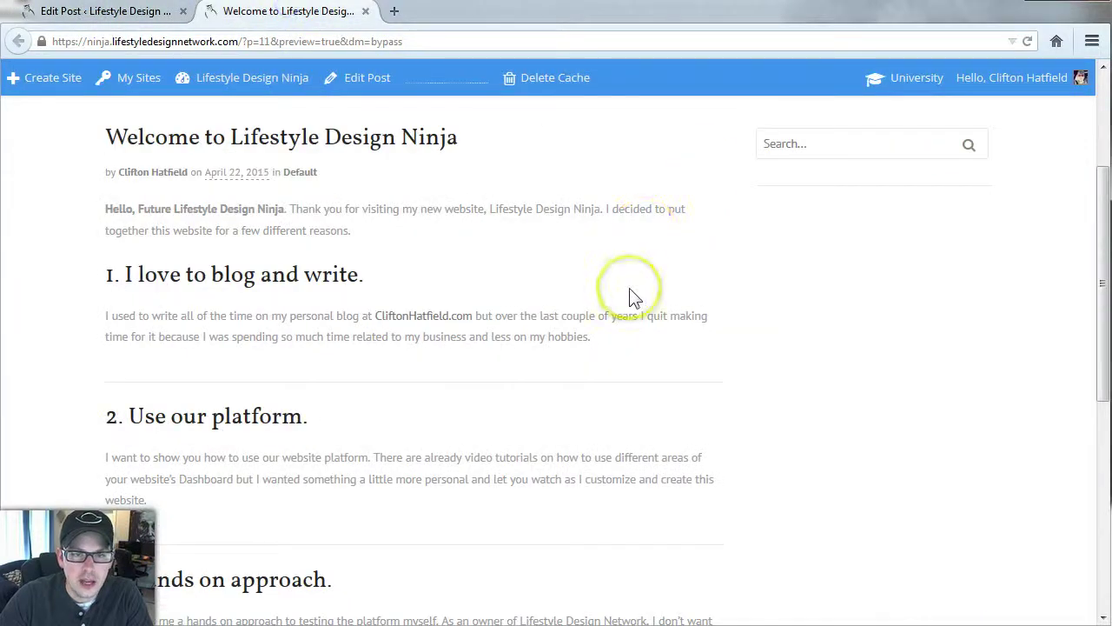
scroll(633, 295, up, 2)
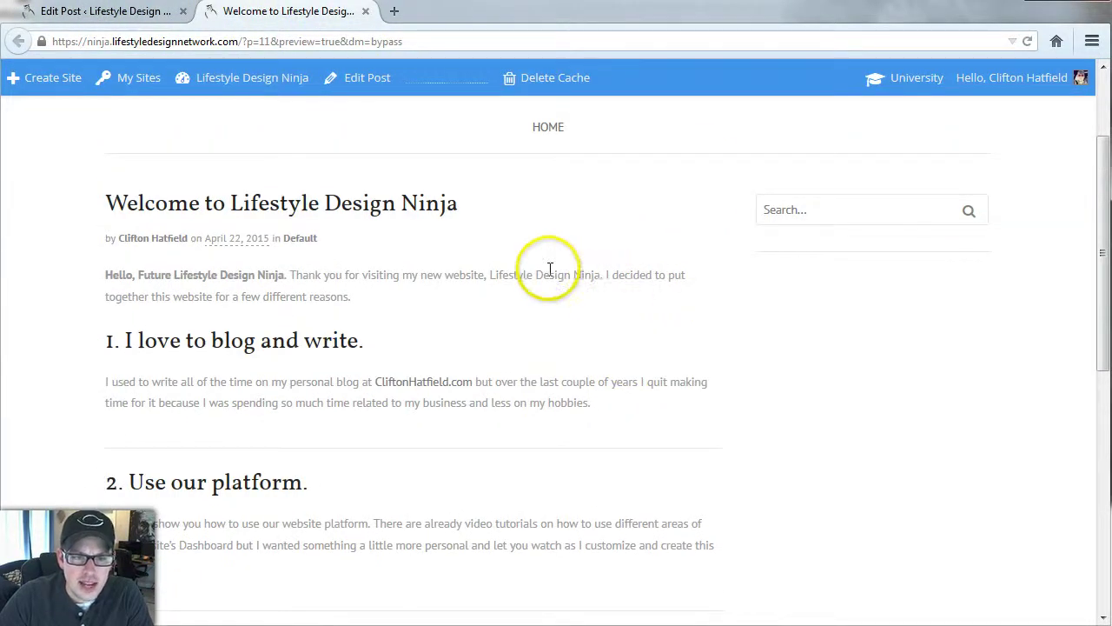
scroll(547, 270, up, 3)
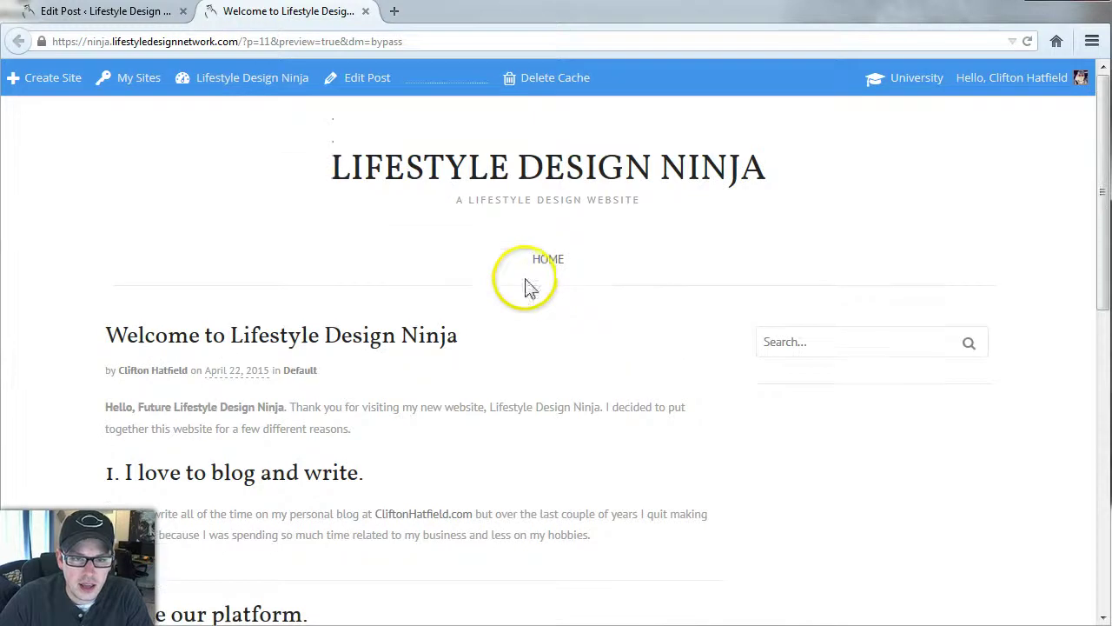
scroll(380, 405, down, 2)
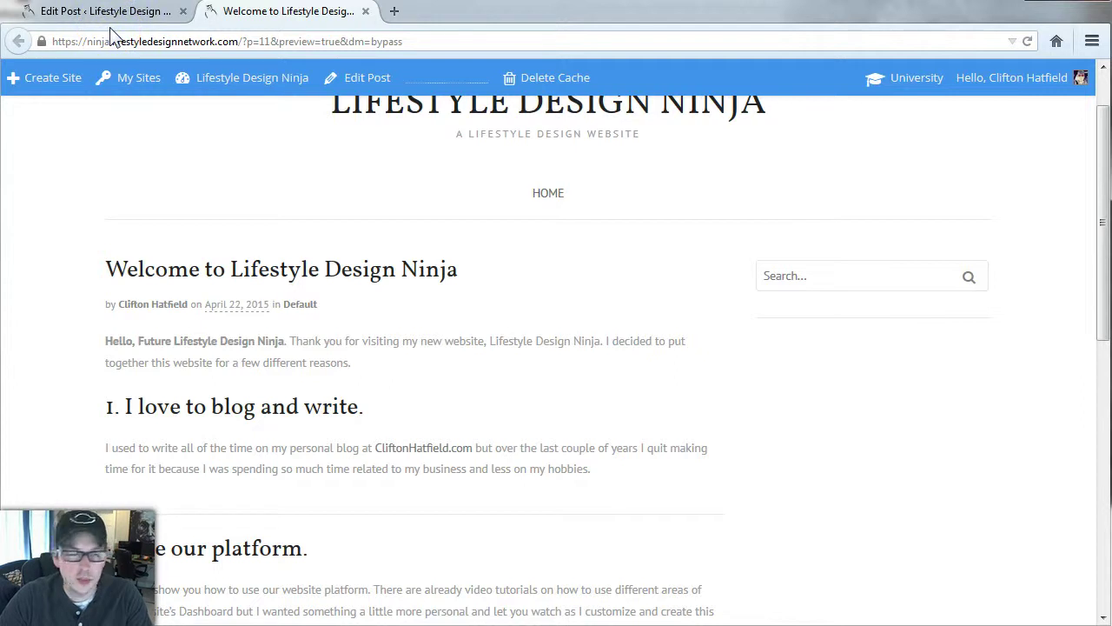
Step: Return to the post editor and, with the cursor before "Hello, Future Lifestyle Design Ninja", upload ninja.jpg to the media library
click(160, 11)
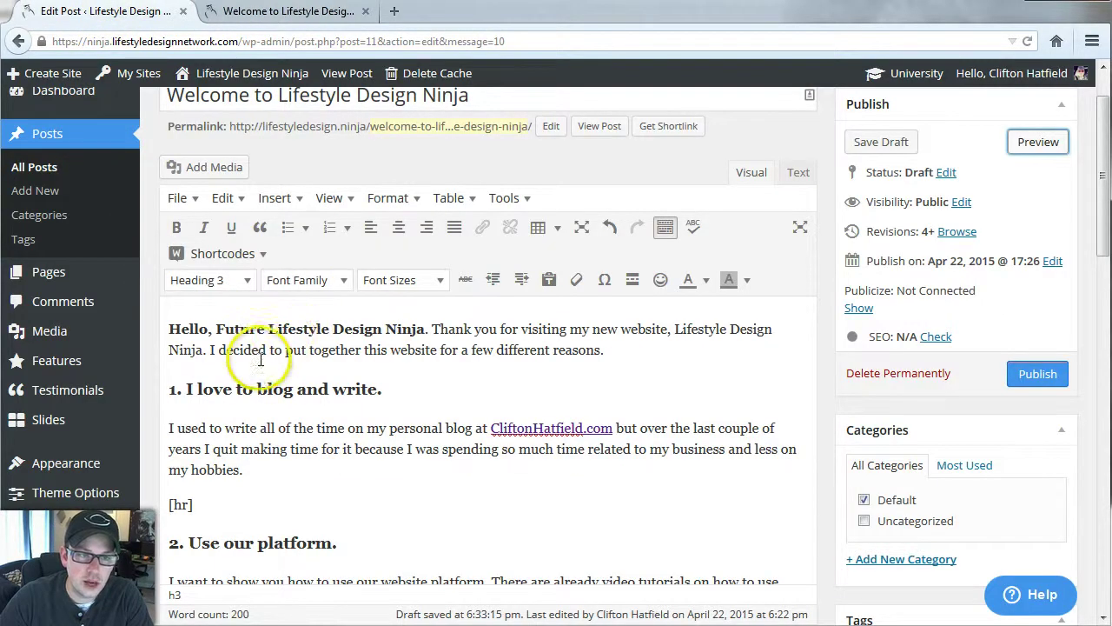
click(170, 331)
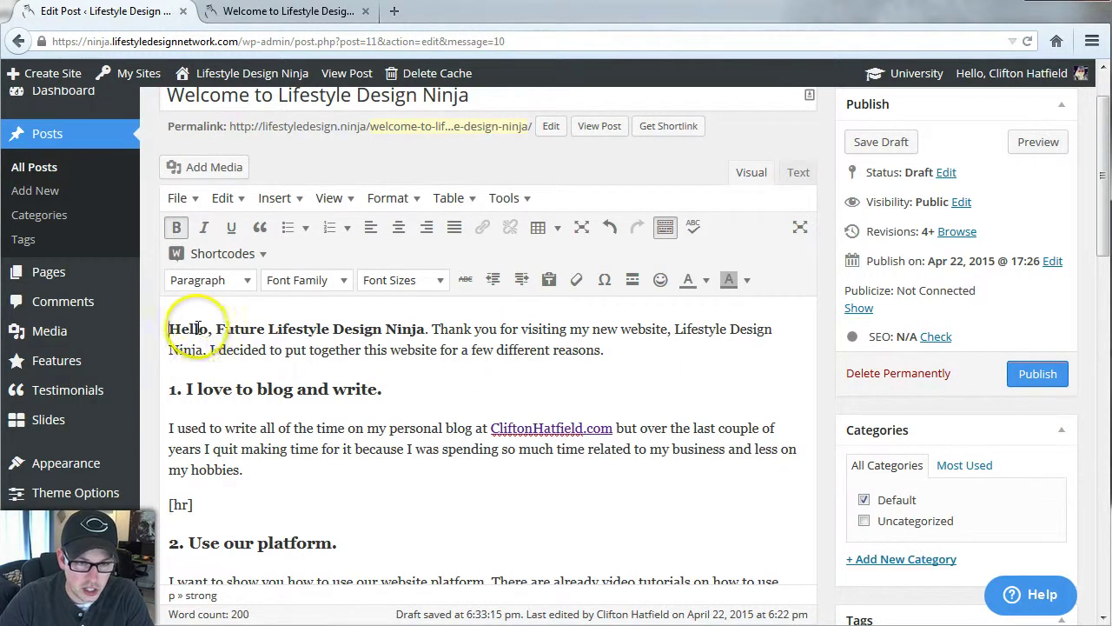
click(193, 167)
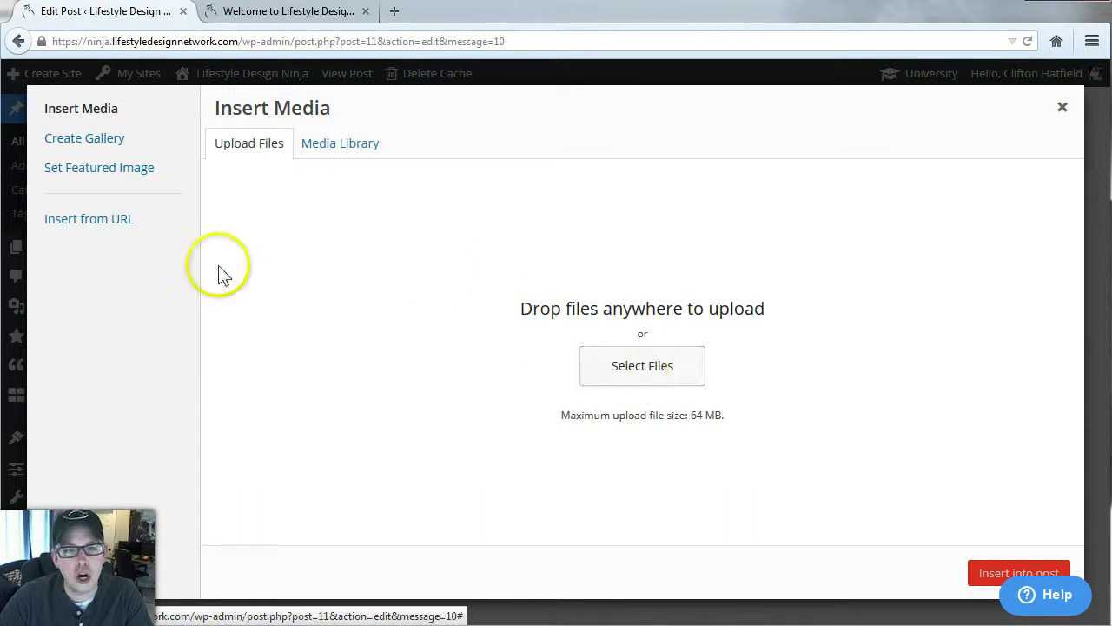
click(341, 147)
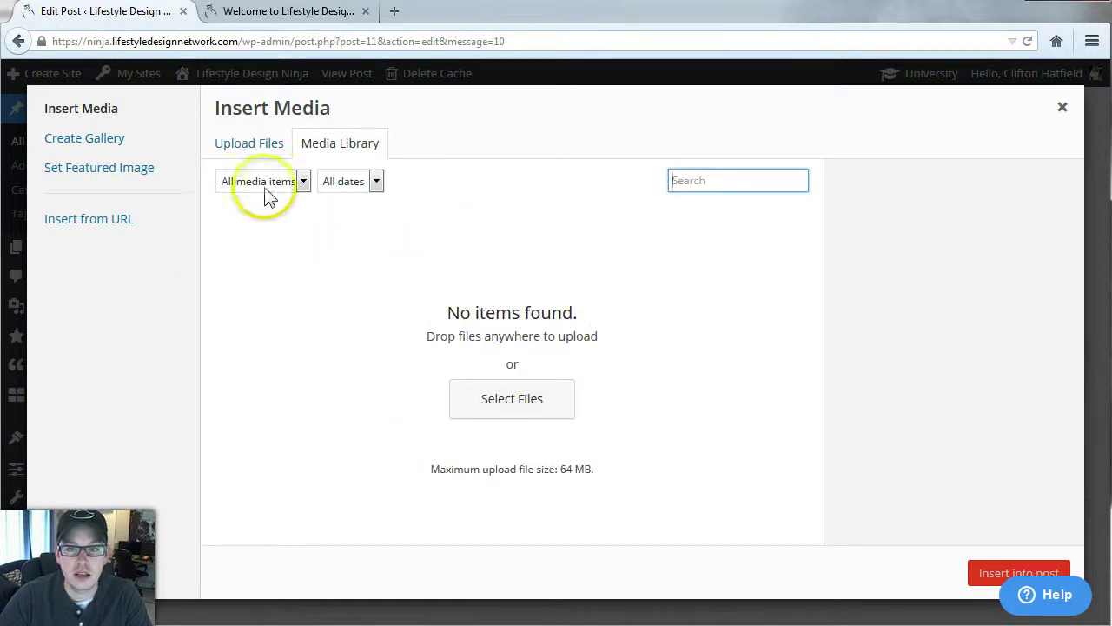
drag(0, 165, 823, 157)
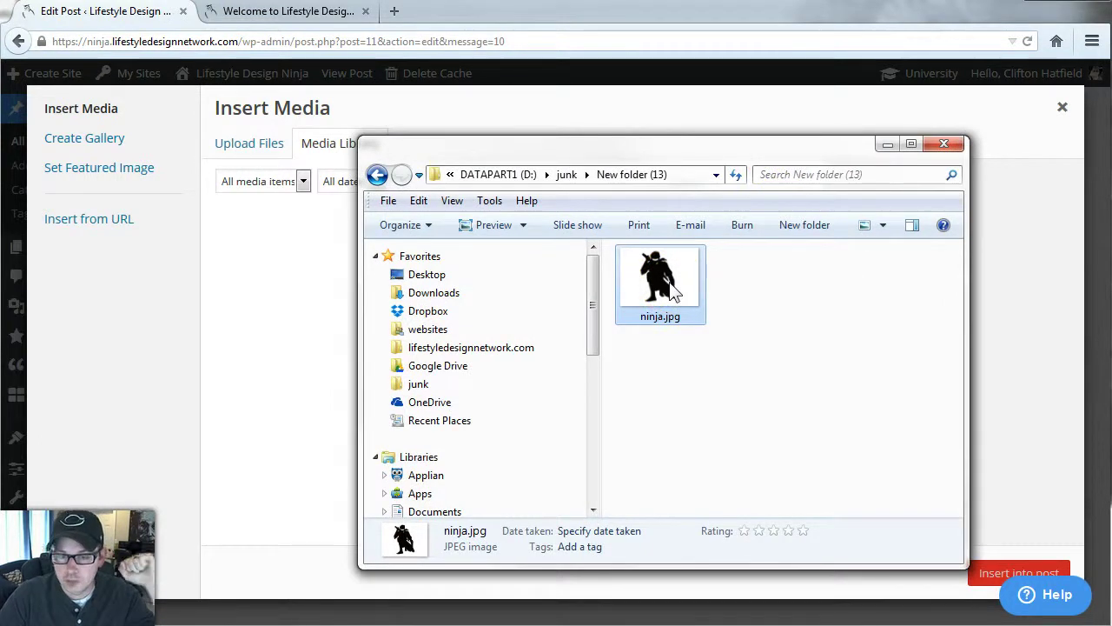
drag(674, 295, 253, 295)
click(882, 146)
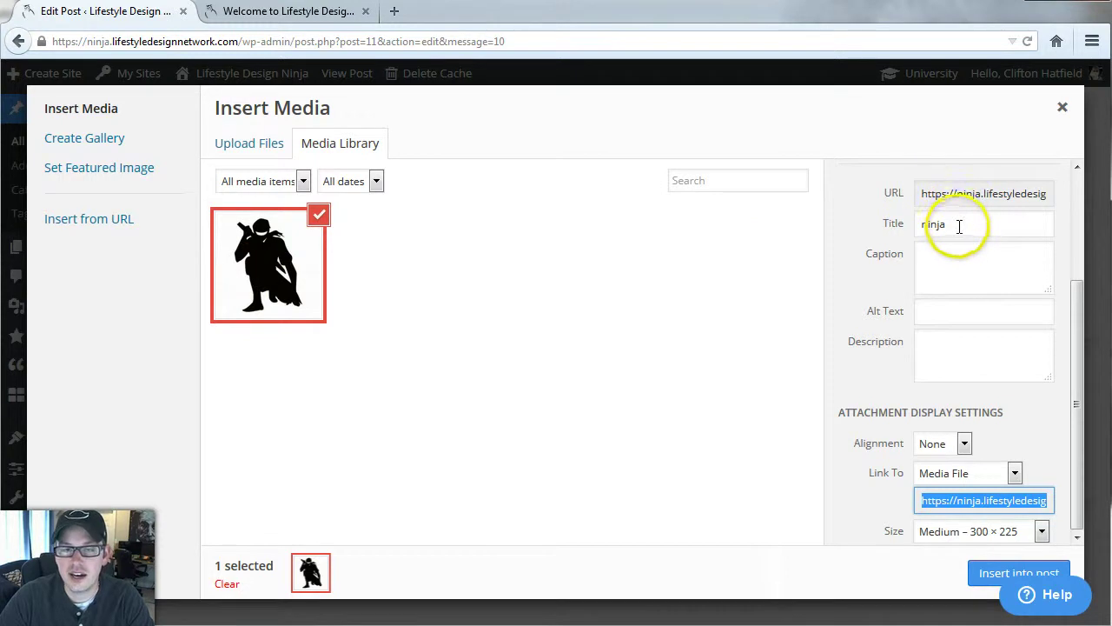
Step: Capitalize the uploaded image's title as "Ninja" in its attachment details
drag(956, 223, 907, 228)
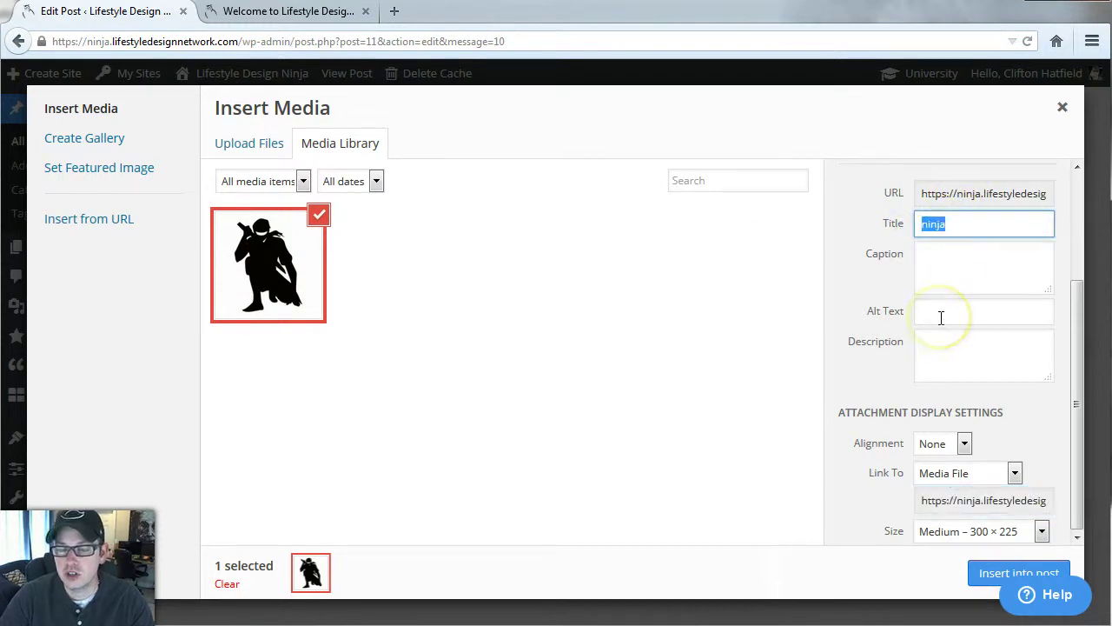
click(956, 226)
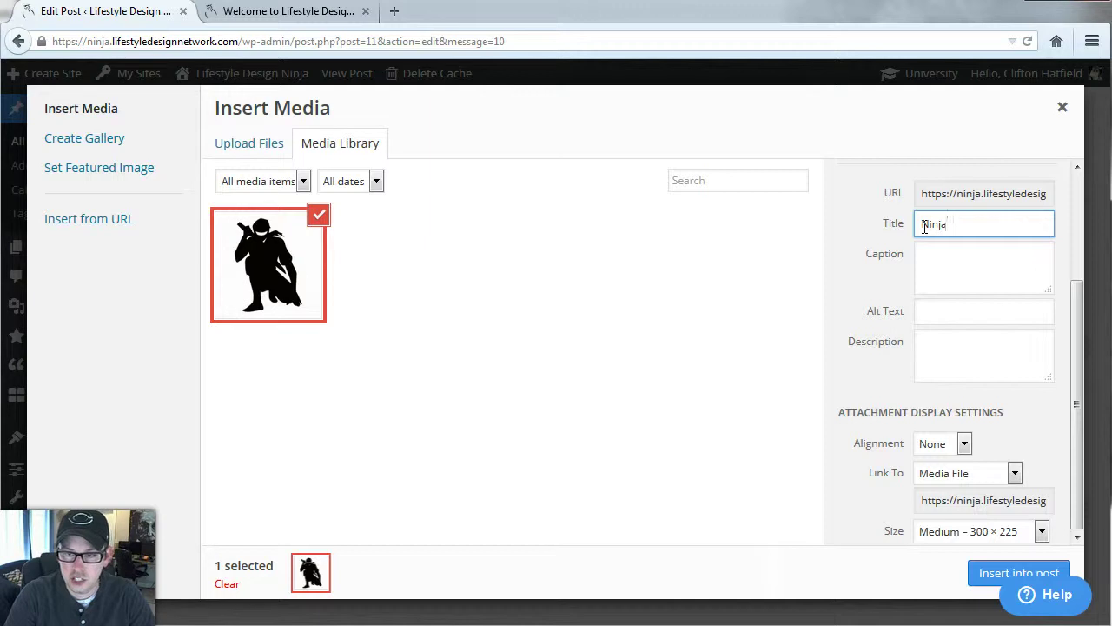
key(Tab)
key(Tab)
Step: Set the image's alt text to "Ninja croaching"
click(942, 323)
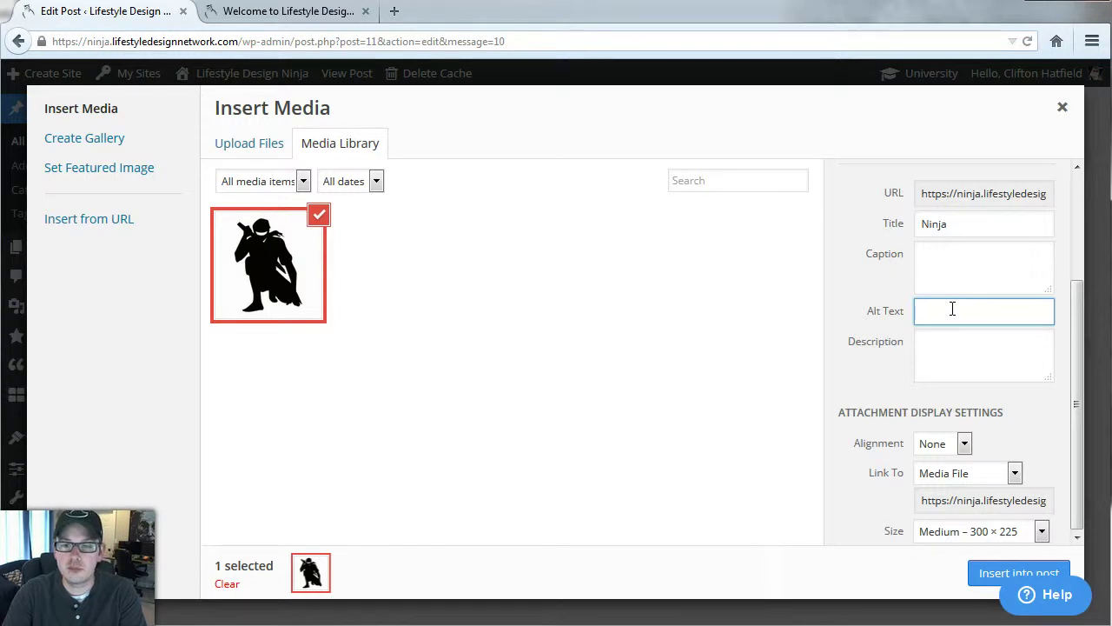
text(Ninja)
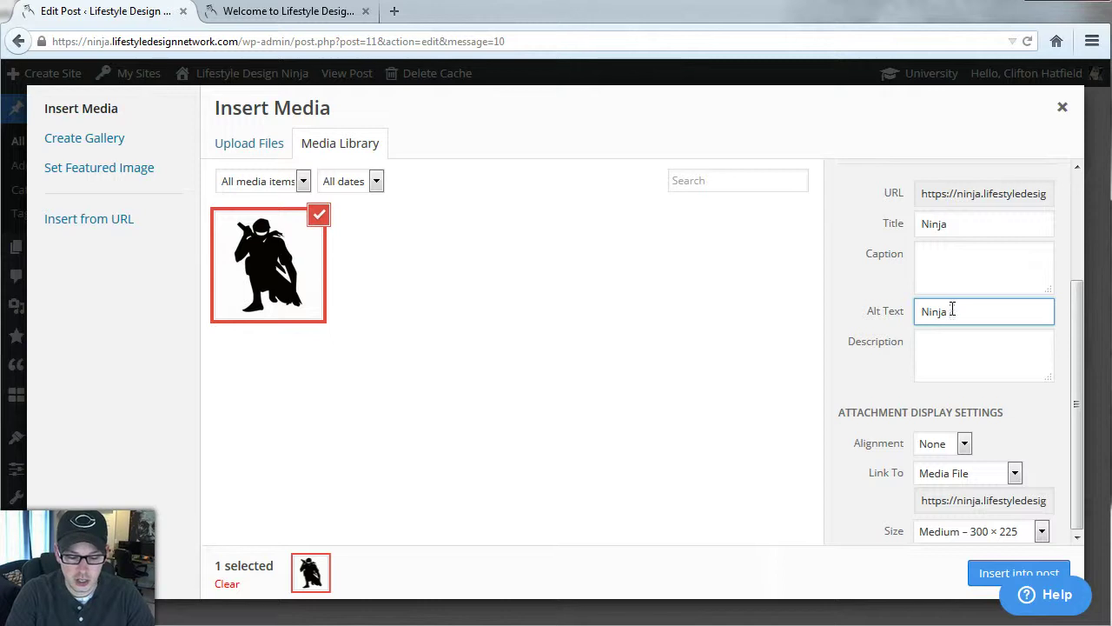
text( croauching)
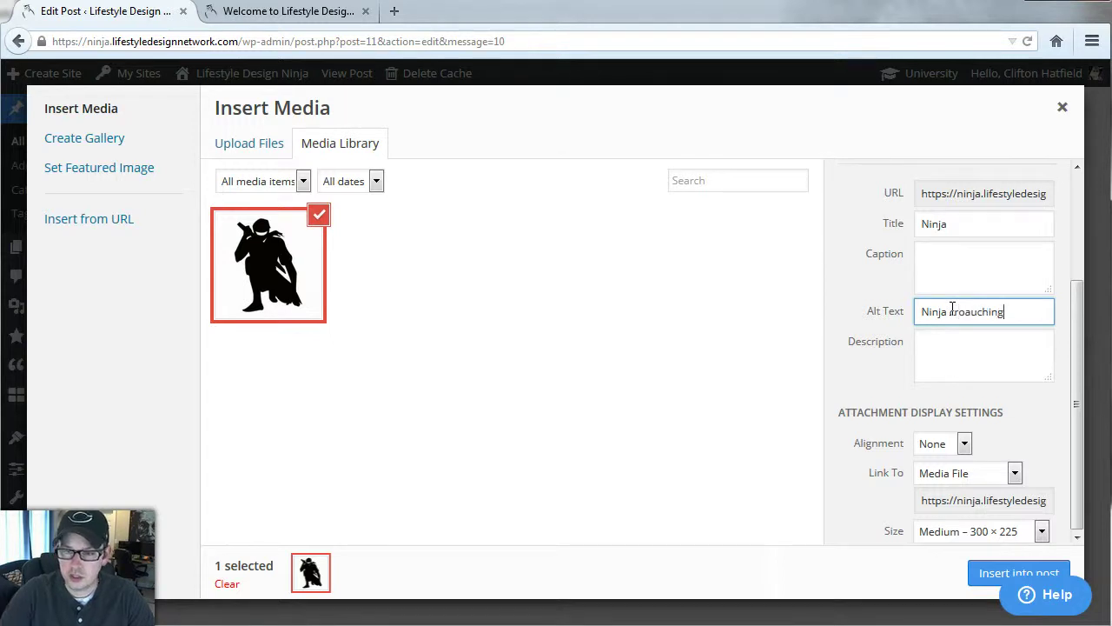
click(956, 309)
click(973, 314)
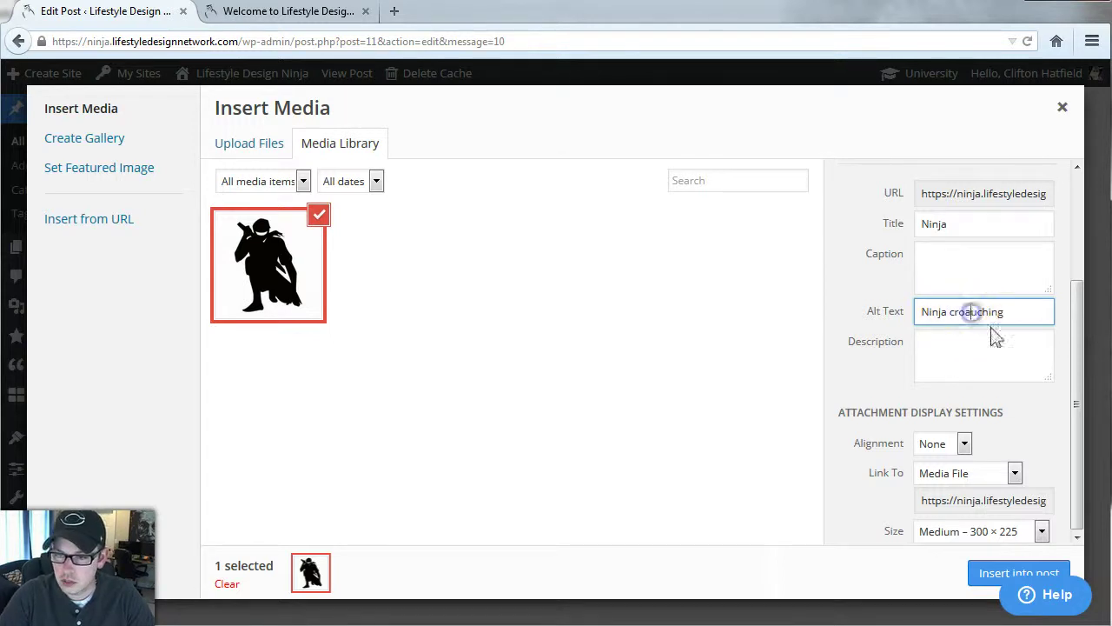
key(Delete)
Step: Leave the image's description empty and set its alignment to Right
click(1006, 343)
click(984, 345)
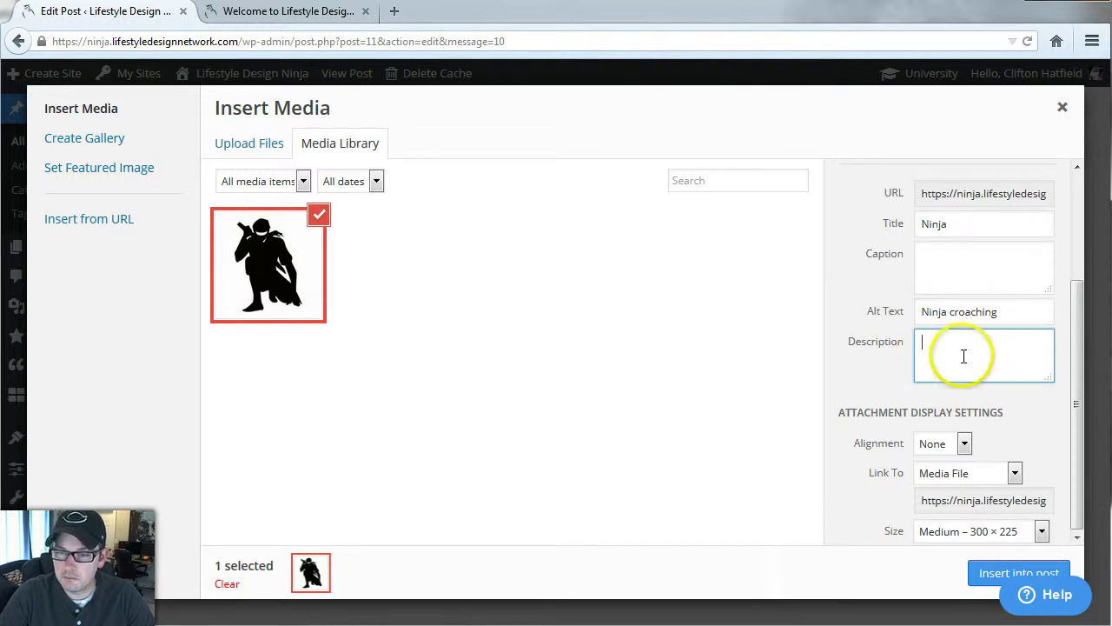
click(947, 350)
click(941, 346)
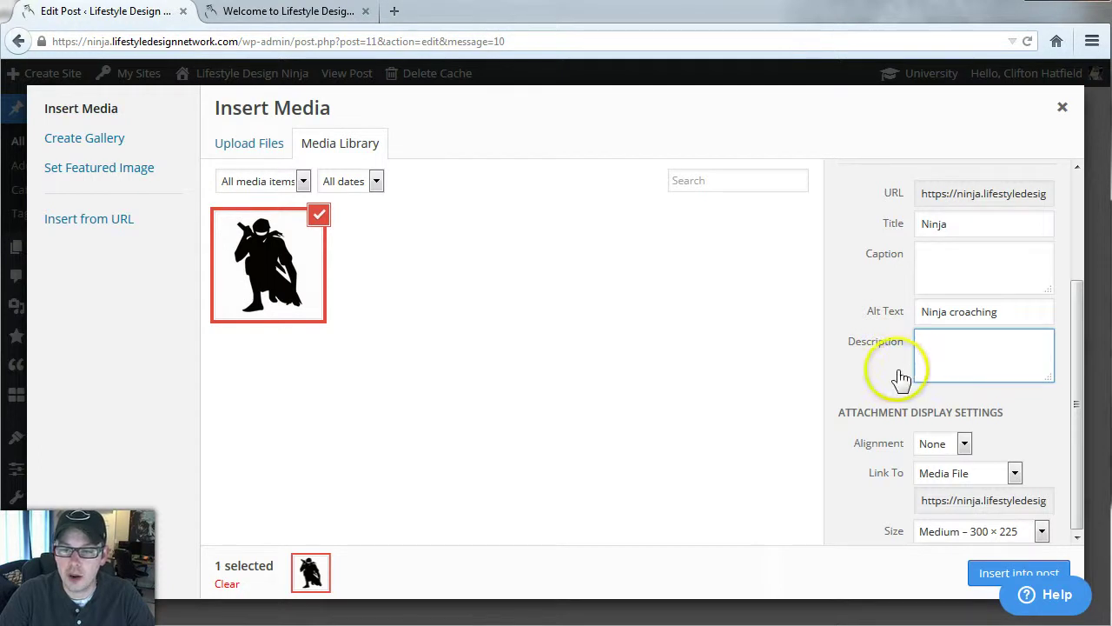
click(945, 443)
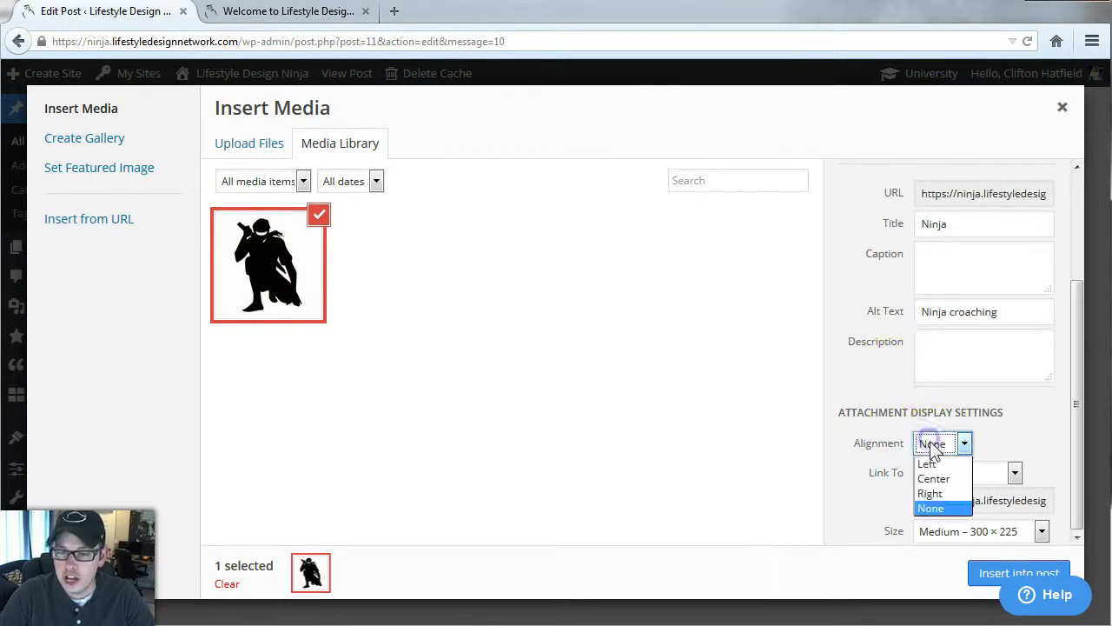
click(930, 492)
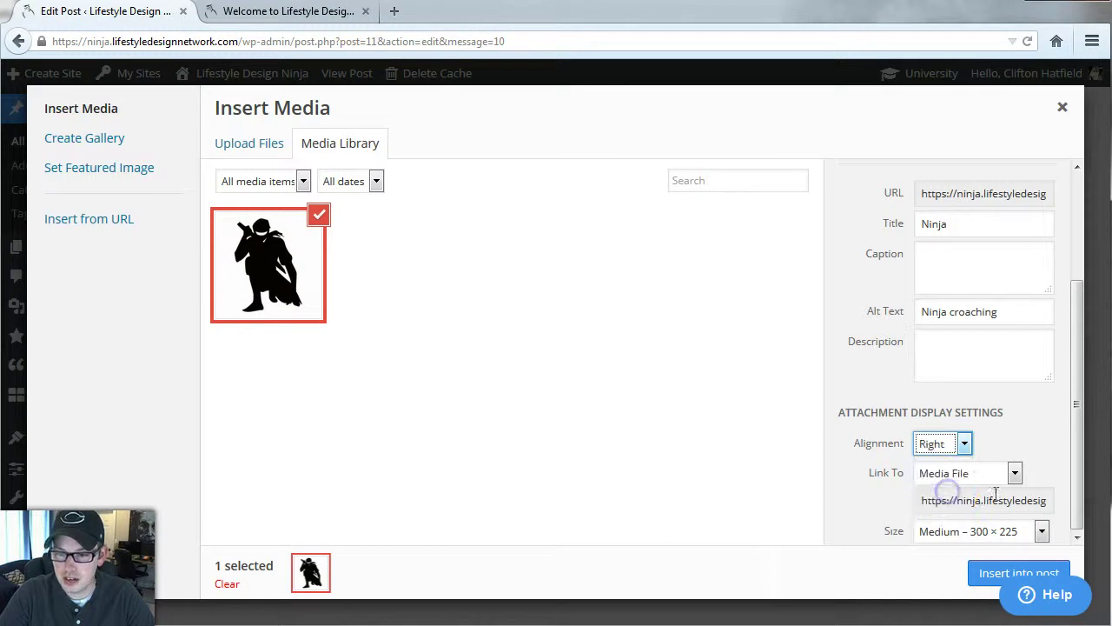
Step: Try Custom URL as the link target of the ninja image
click(946, 477)
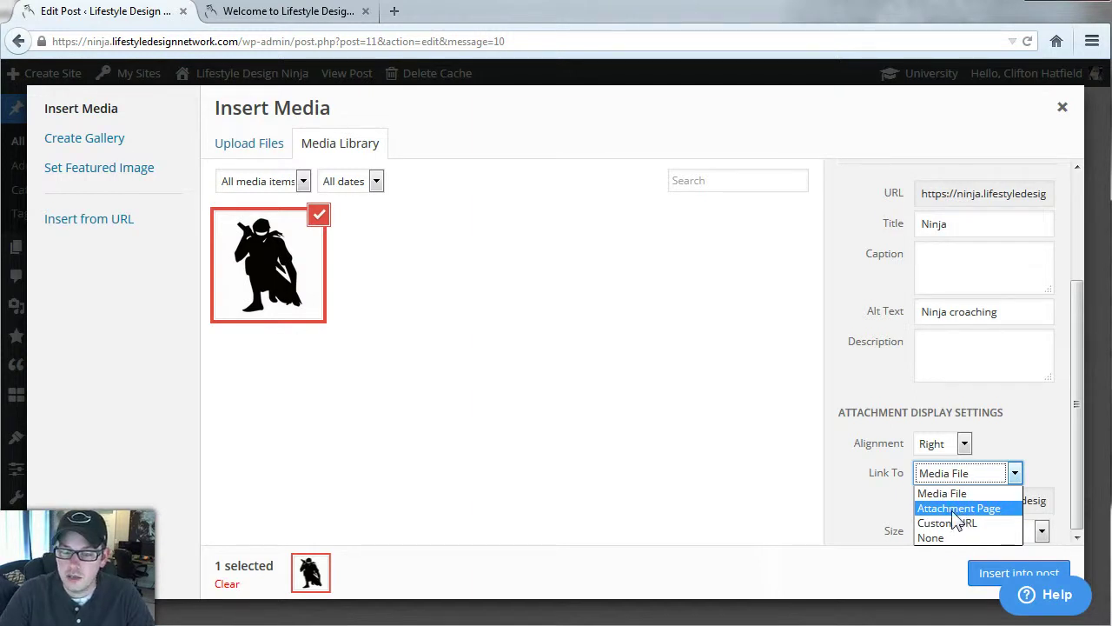
click(961, 522)
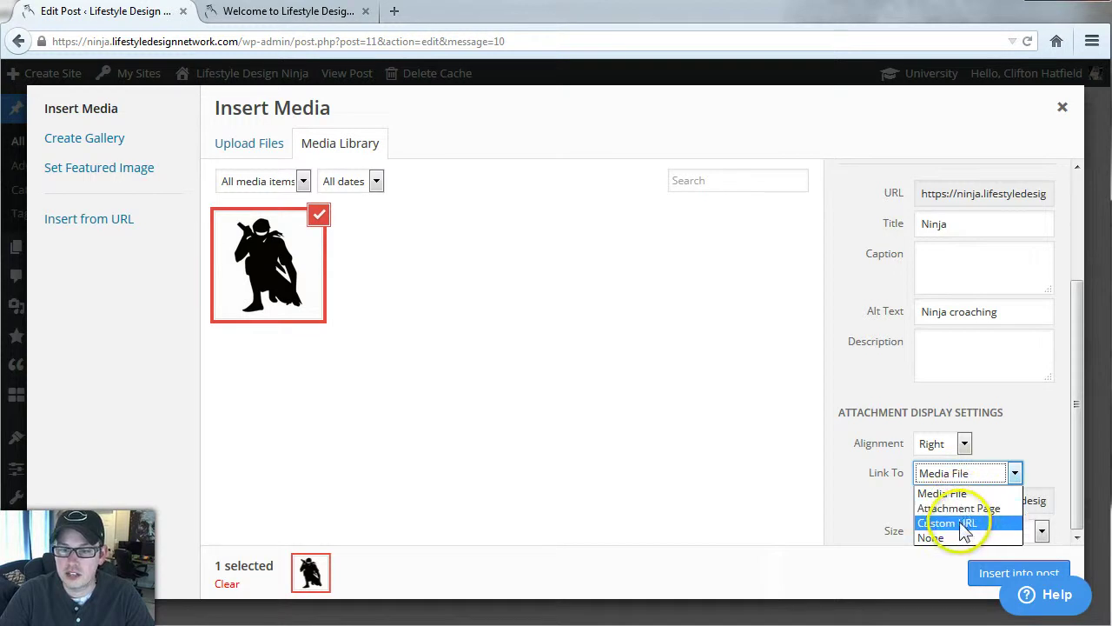
click(975, 494)
click(977, 494)
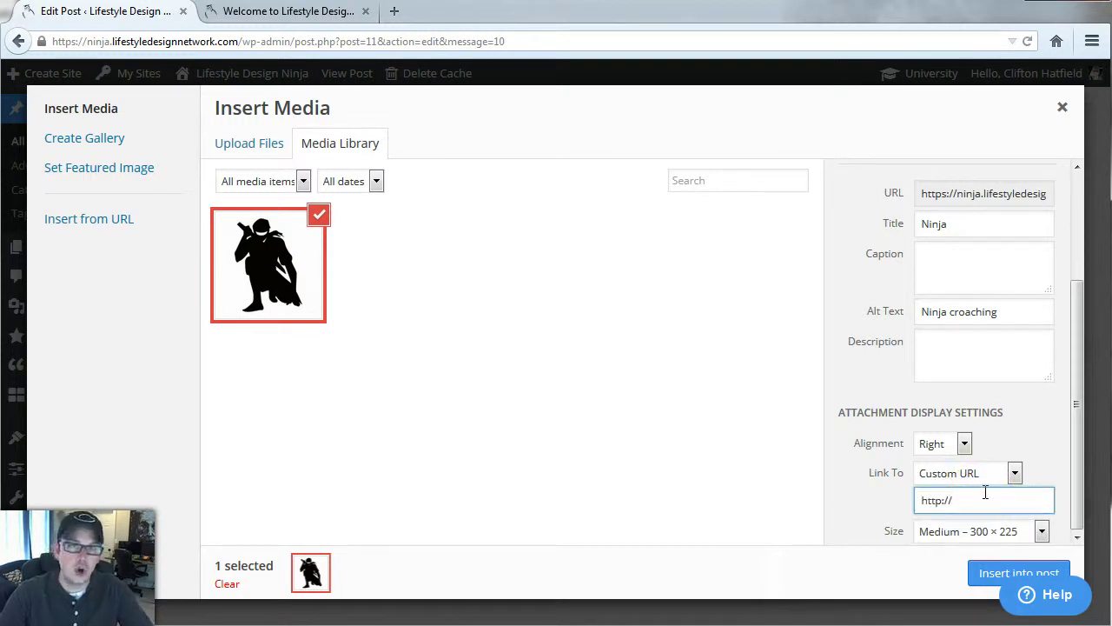
click(986, 492)
Step: Insert the ninja image into the post with its link target set to None and its size to Thumbnail – 150 × 150
click(965, 472)
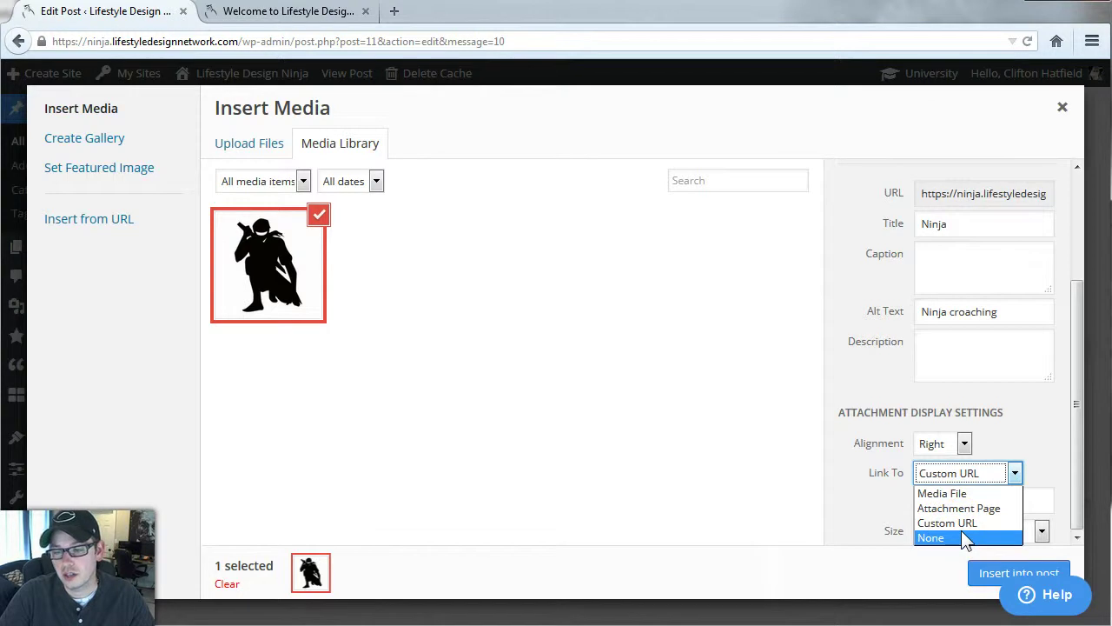
click(964, 538)
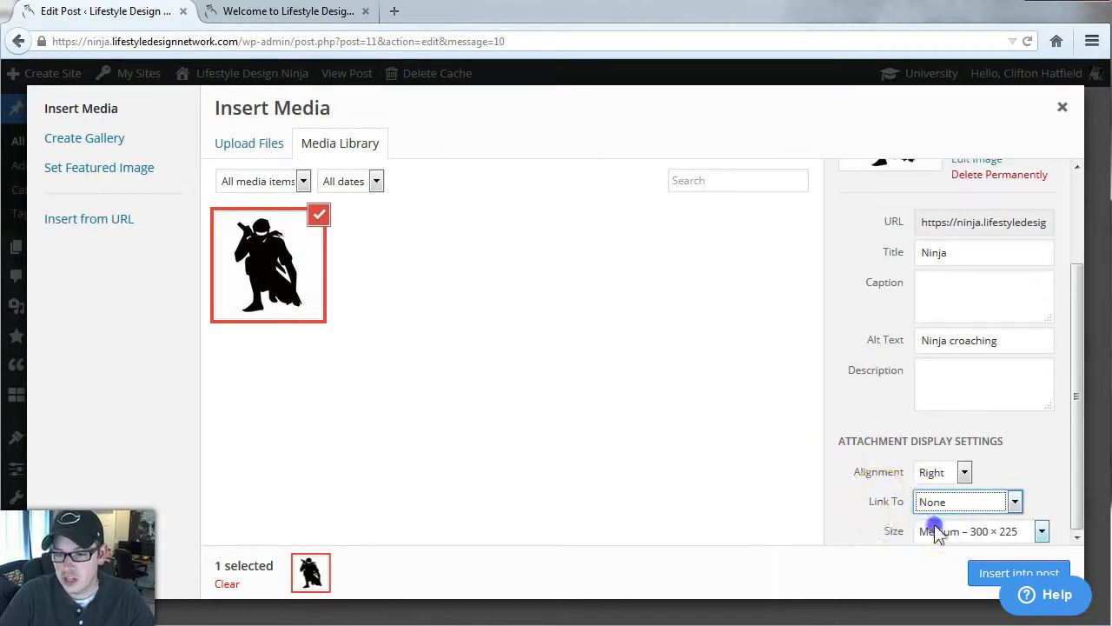
click(927, 531)
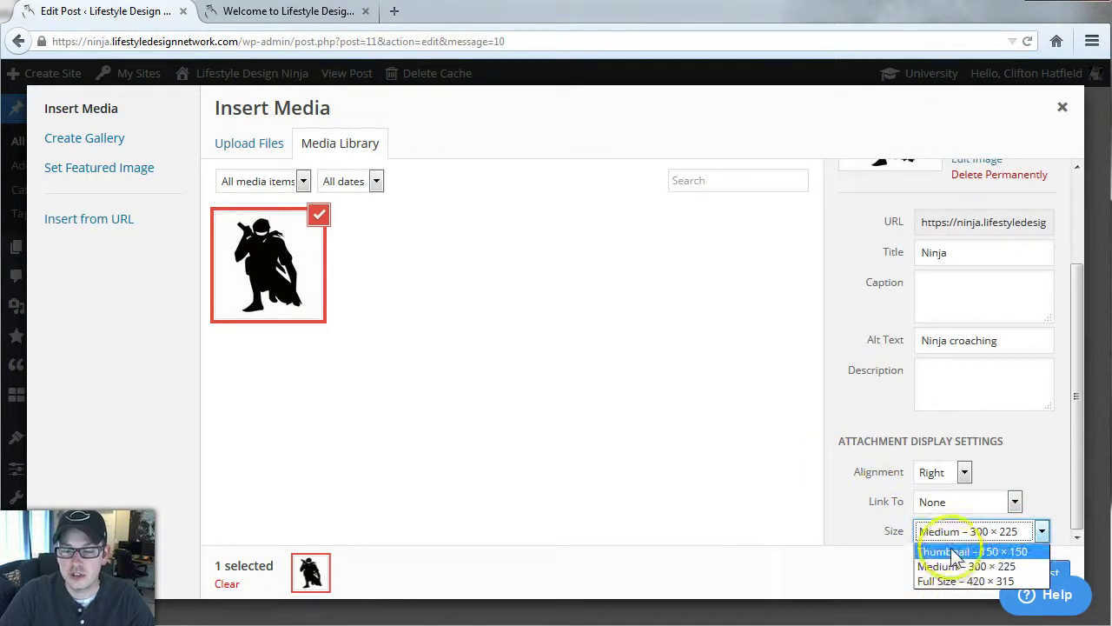
click(955, 552)
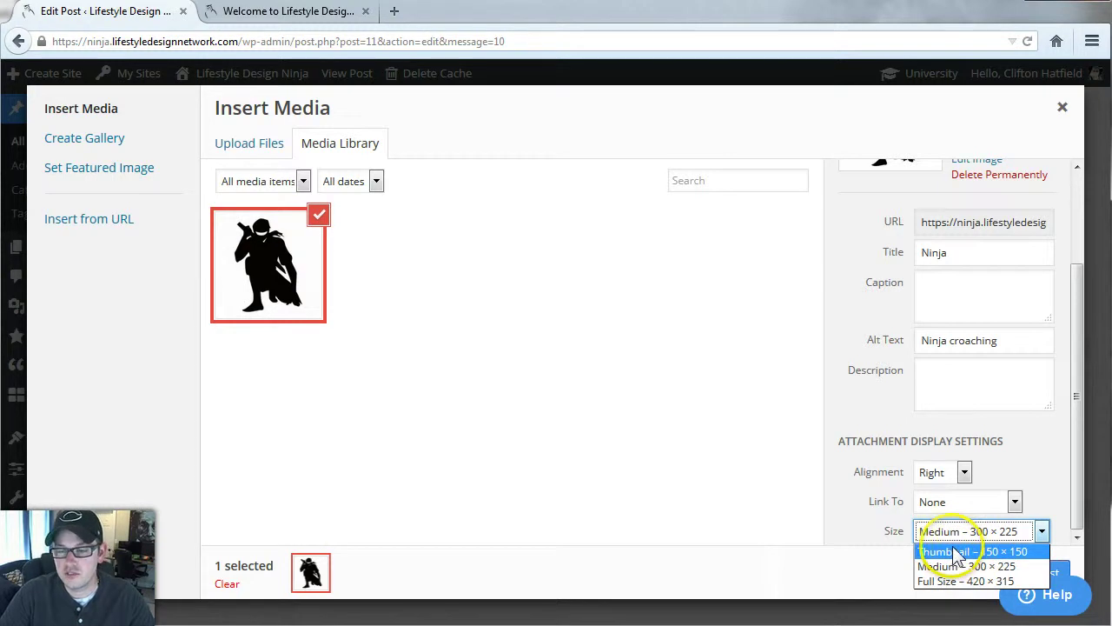
click(956, 552)
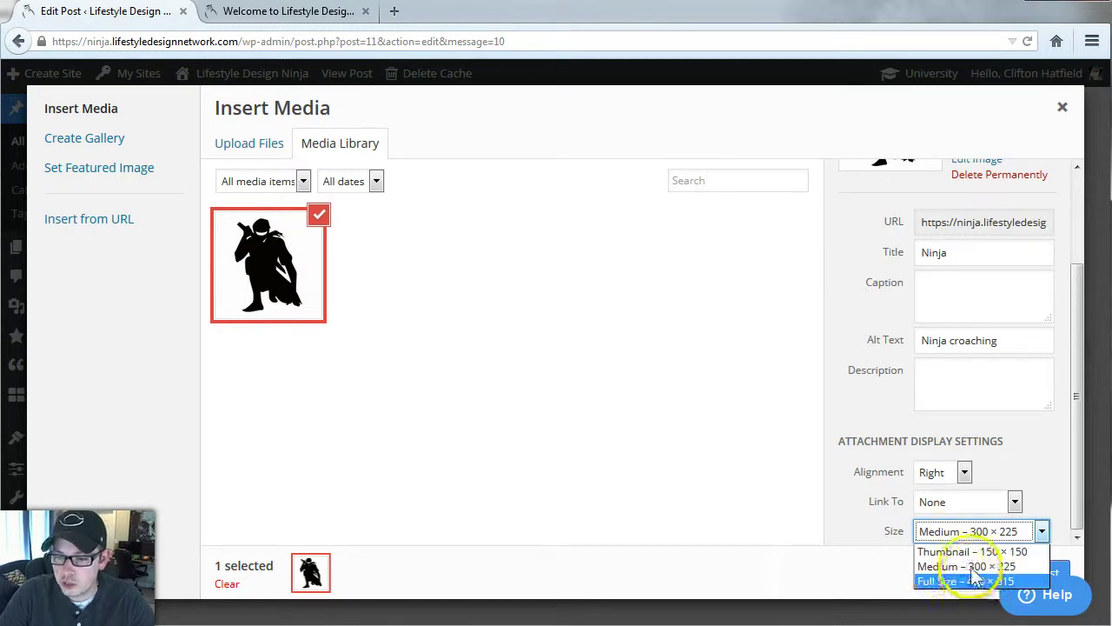
click(966, 551)
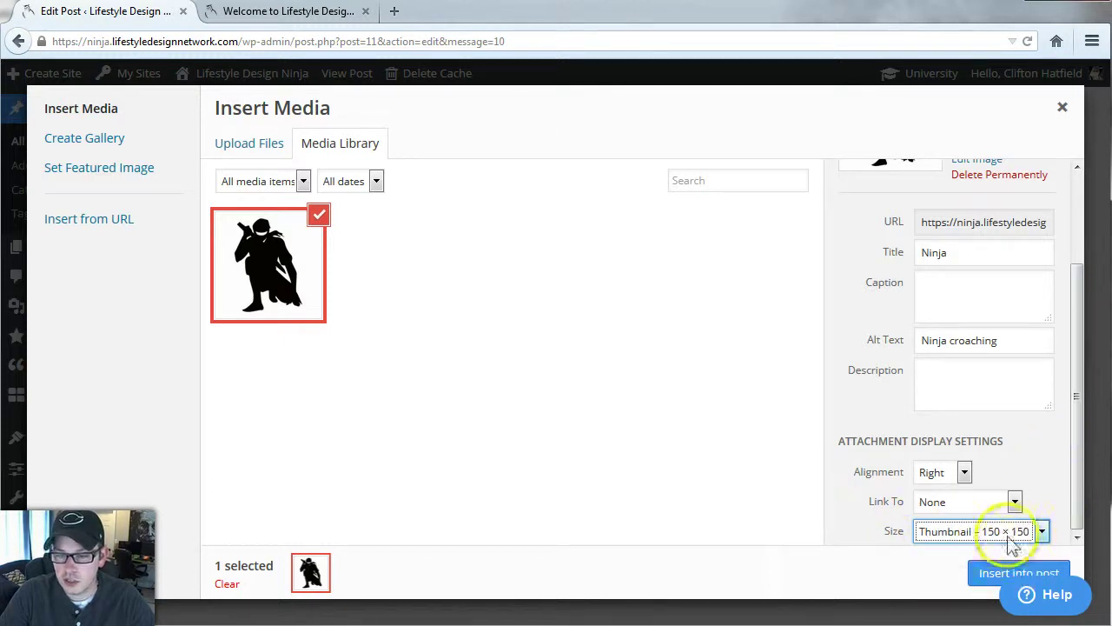
click(983, 575)
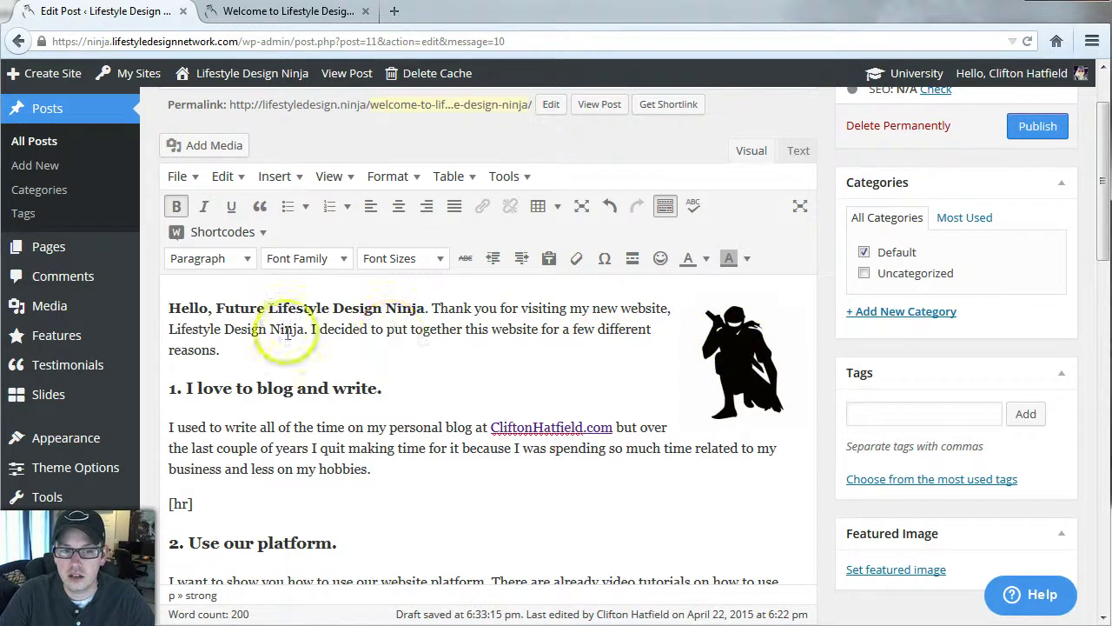
Step: Preview the post and examine how the ninja image sits beside the opening paragraph and the sections that follow
scroll(1086, 213, up, 2)
scroll(1089, 213, down, 1)
scroll(1090, 211, up, 1)
click(1021, 199)
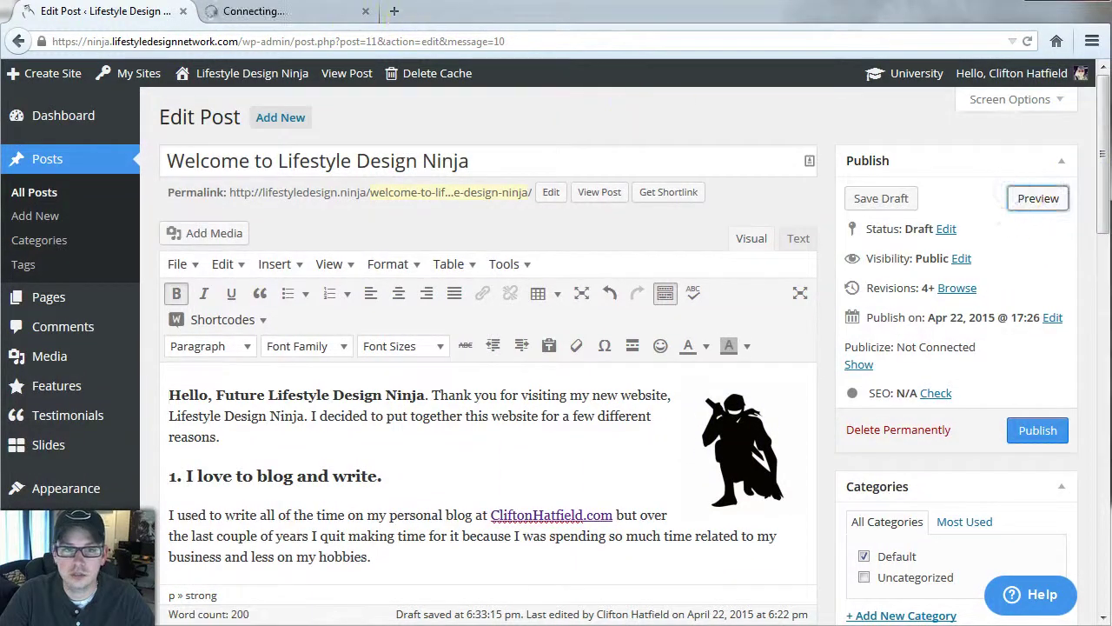
click(298, 12)
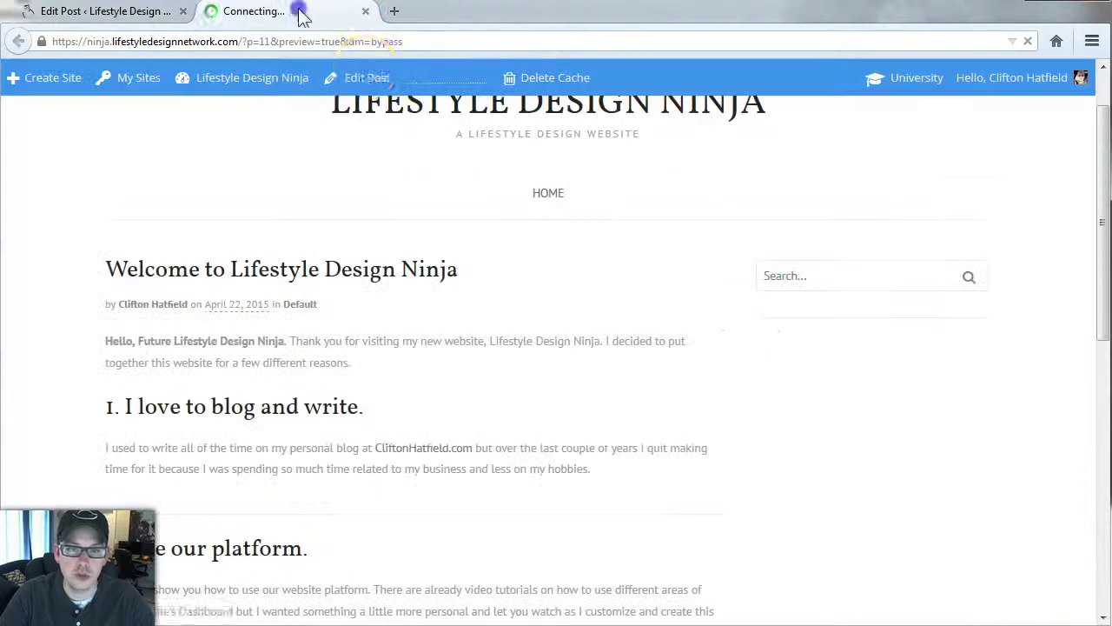
scroll(591, 347, down, 1)
scroll(591, 347, down, 1)
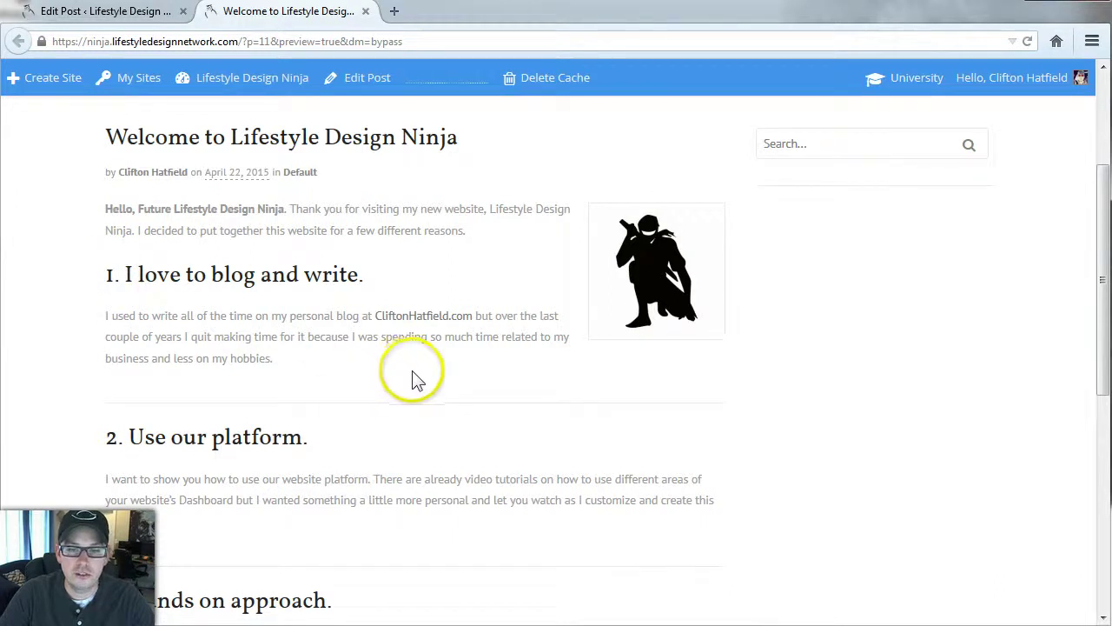
scroll(416, 379, down, 3)
scroll(417, 380, up, 3)
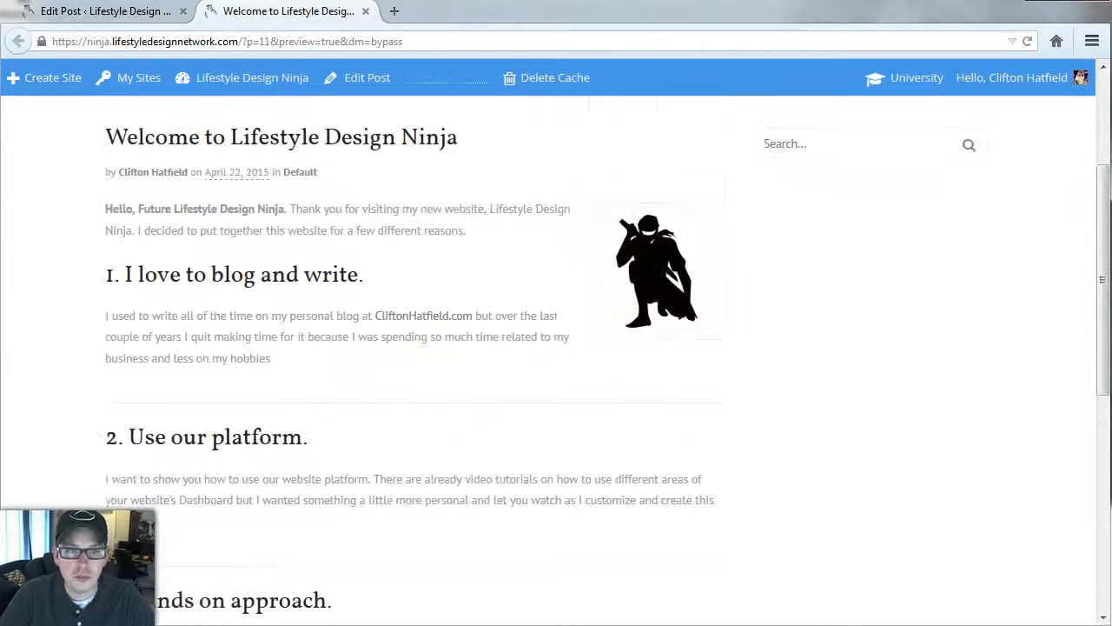
Step: Return to editing the post and review its text from the opening paragraph to the end of the third section
click(105, 12)
scroll(821, 330, down, 3)
scroll(817, 326, down, 7)
scroll(807, 322, up, 7)
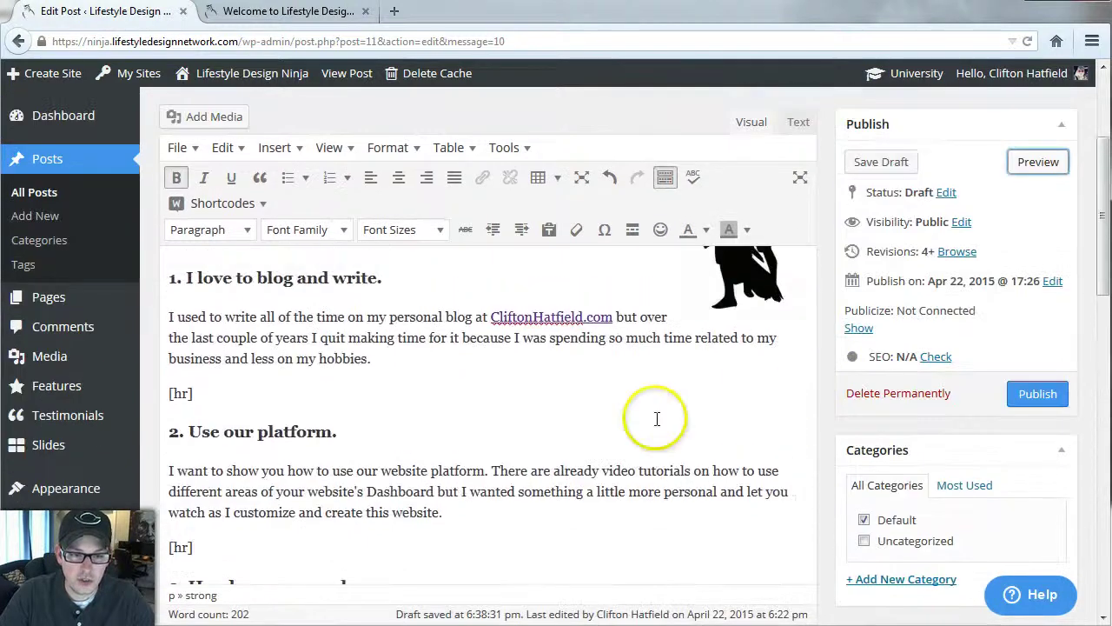
scroll(534, 406, down, 2)
scroll(531, 426, down, 1)
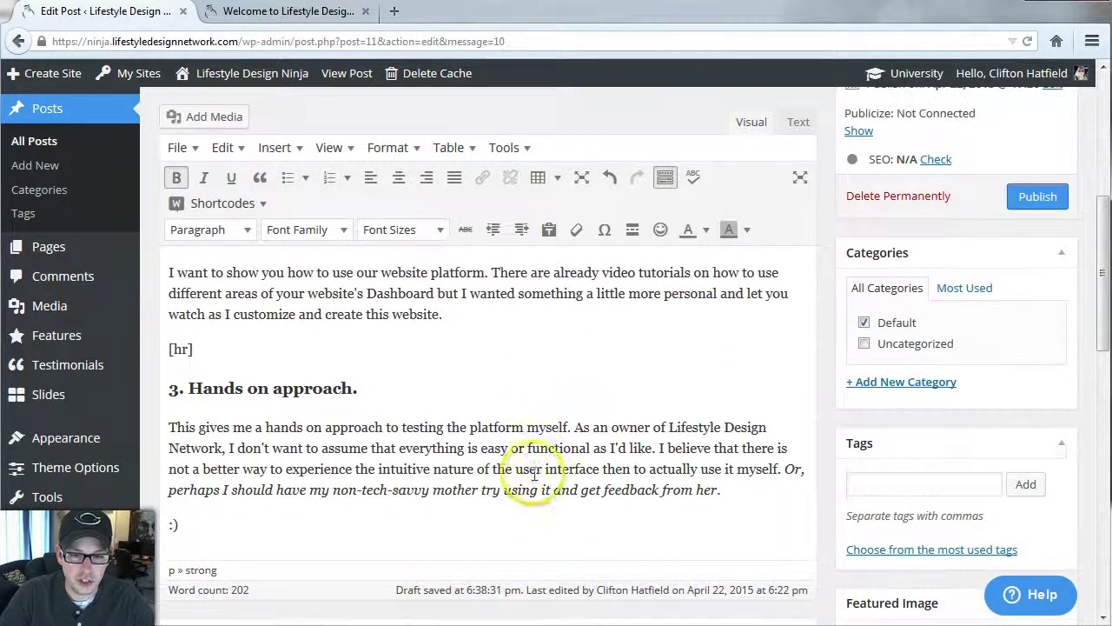
scroll(770, 484, up, 3)
scroll(217, 326, up, 3)
scroll(321, 400, down, 2)
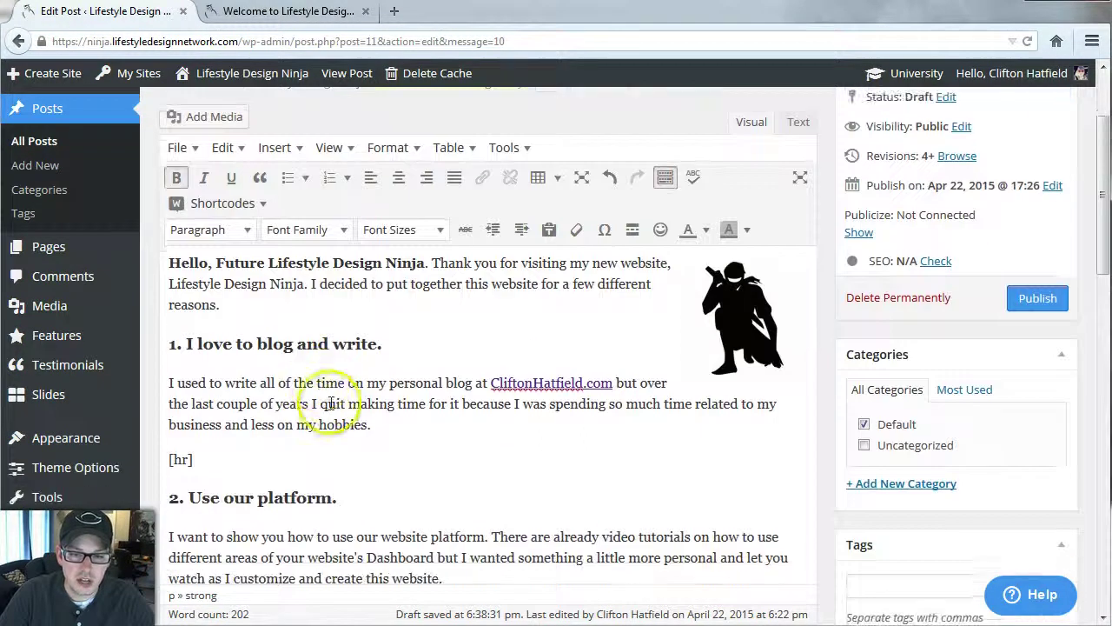
scroll(331, 403, down, 1)
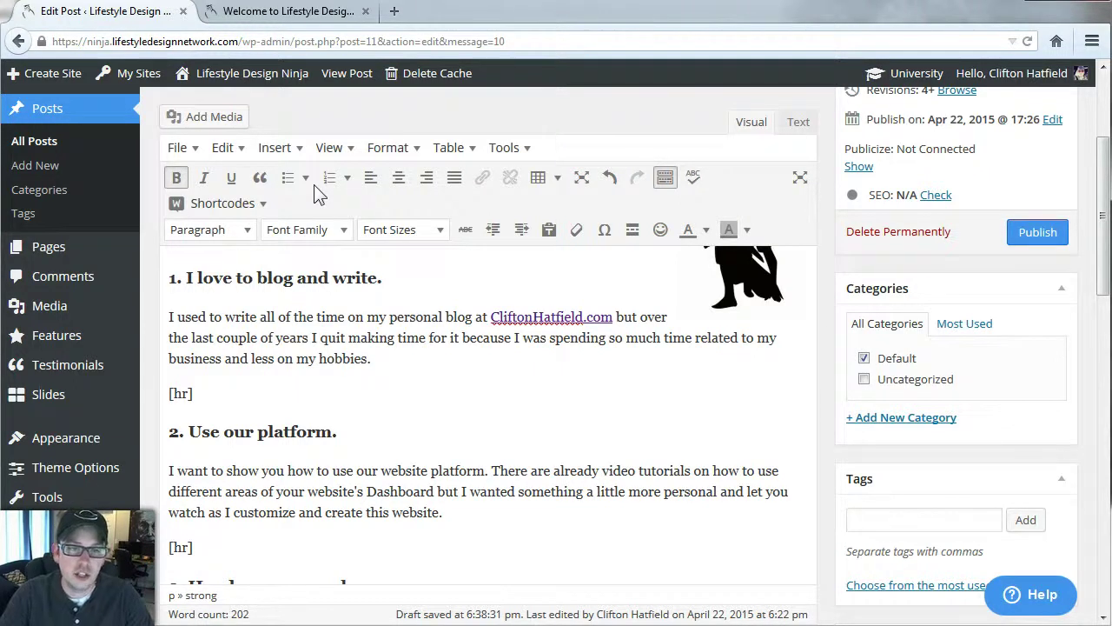
click(317, 237)
click(410, 236)
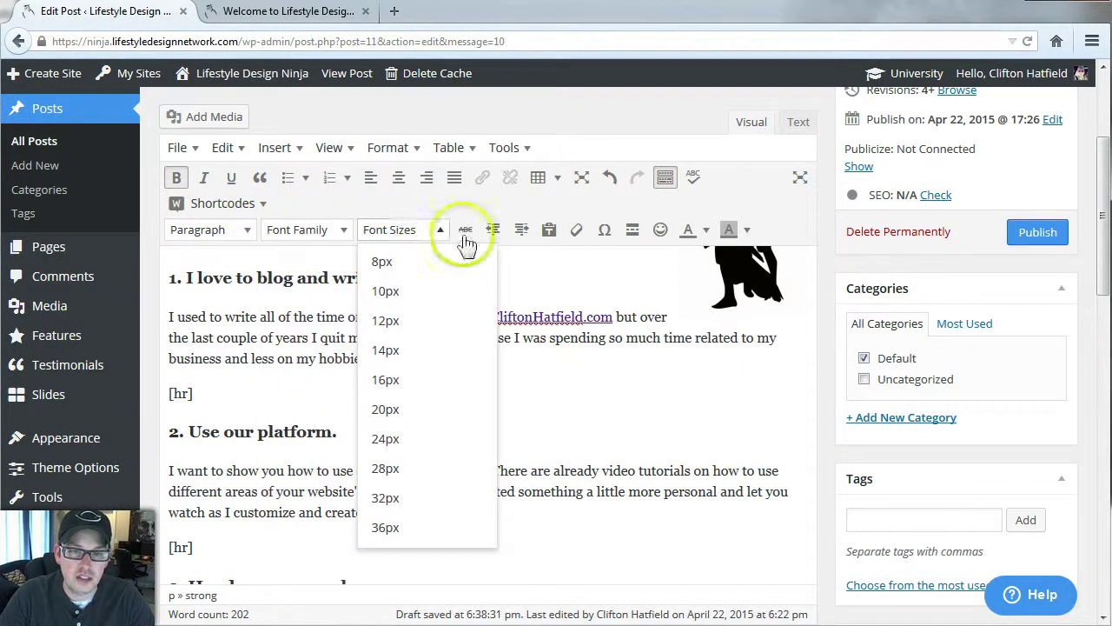
click(658, 269)
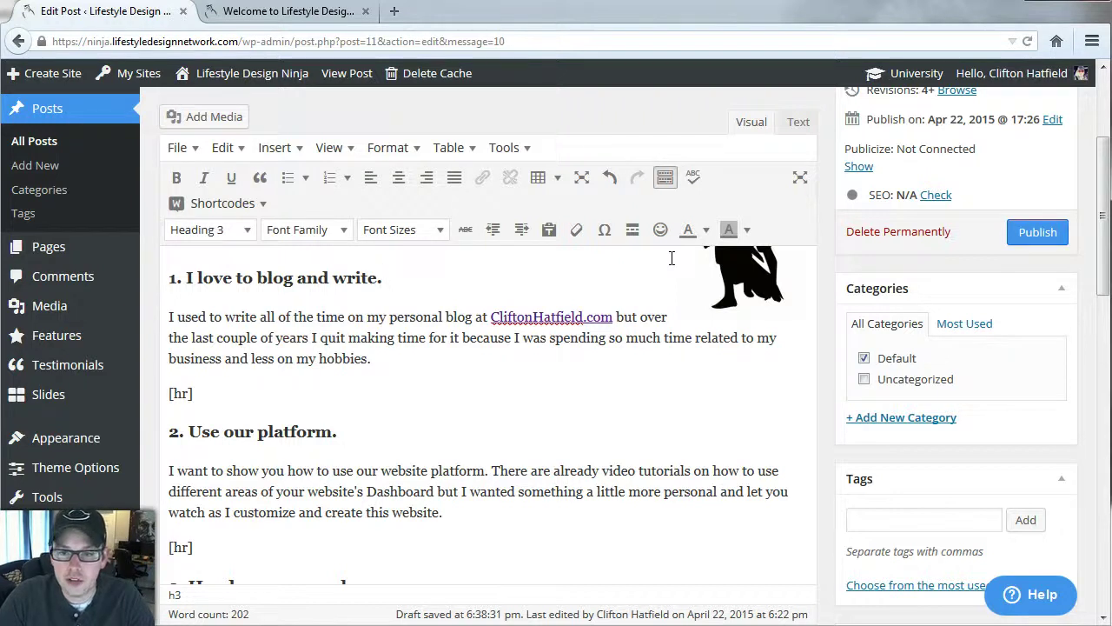
click(193, 203)
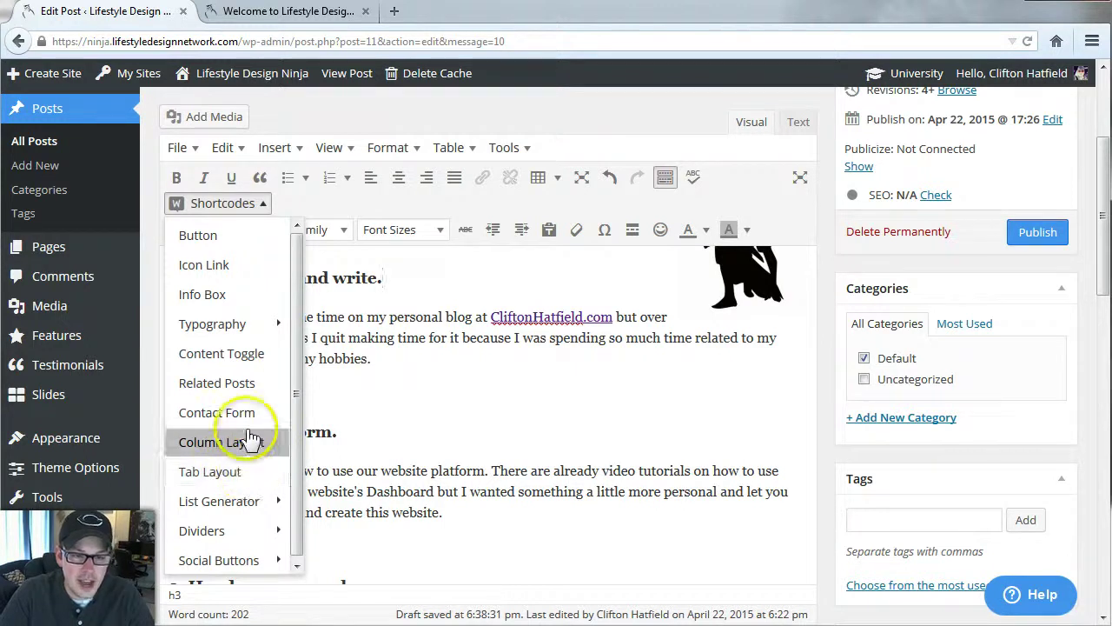
mouse_move(252, 563)
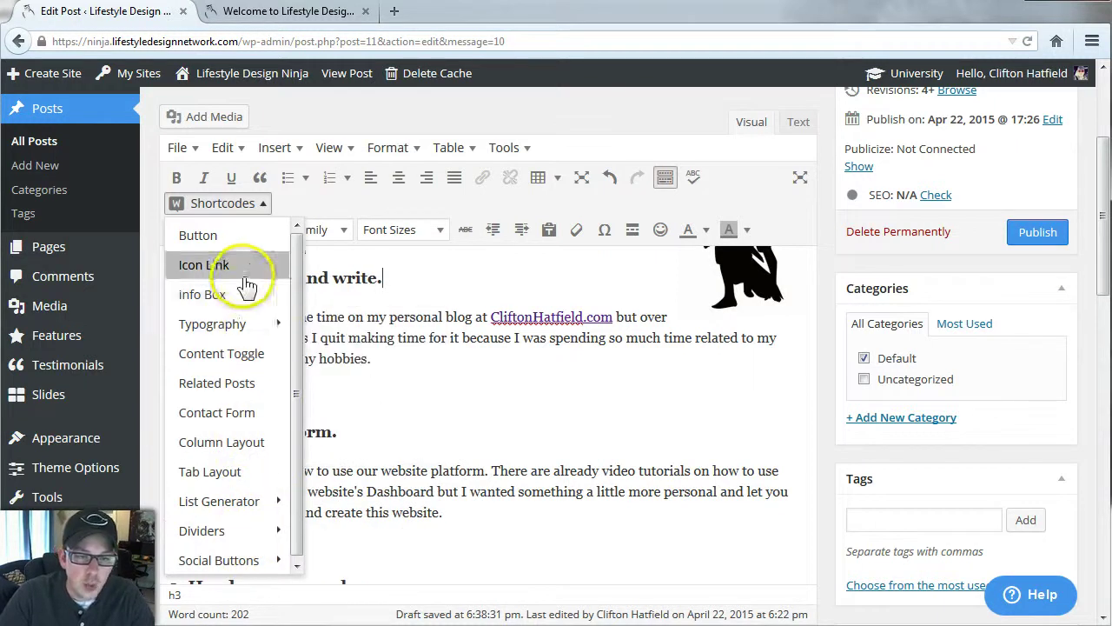
mouse_move(220, 335)
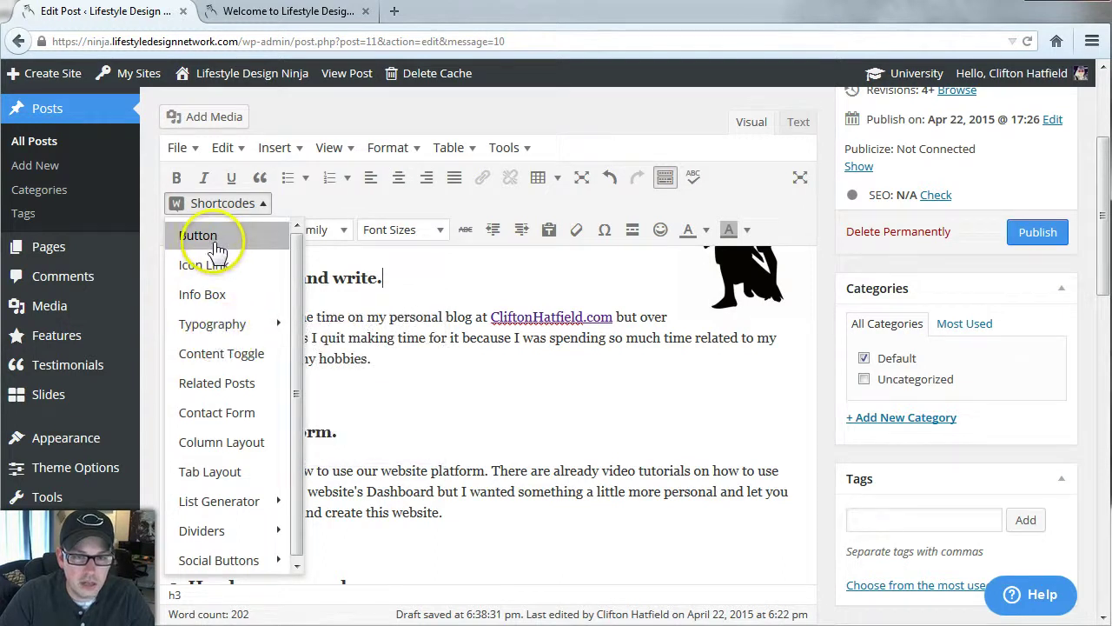
Step: Add an empty paragraph beneath the text of the "I love to blog and write" section, above the horizontal rule
click(401, 382)
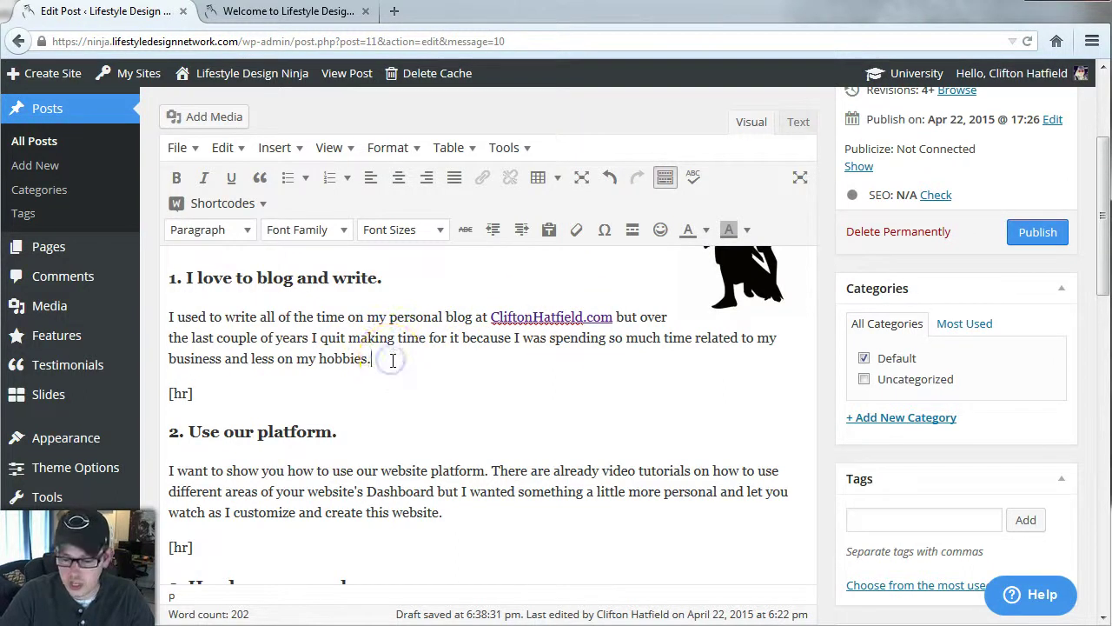
key(Return)
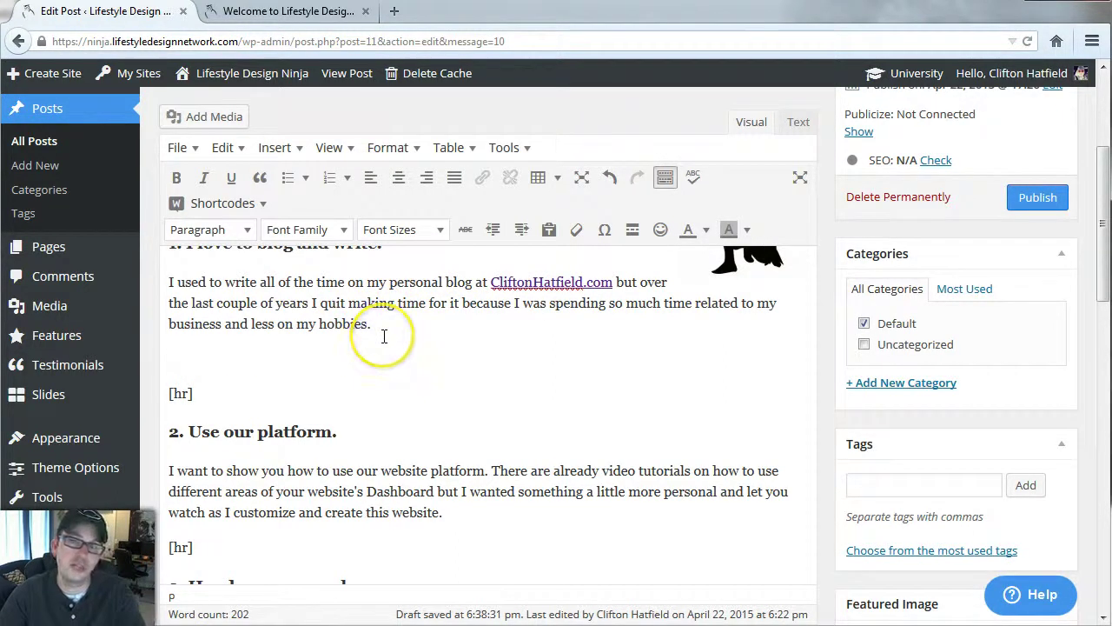
click(186, 360)
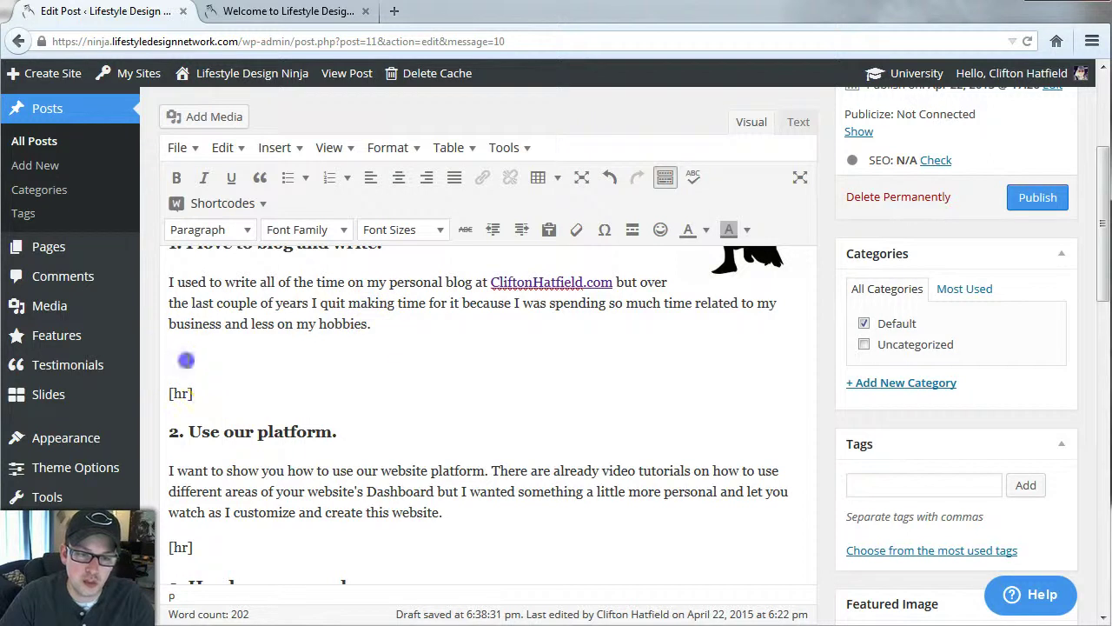
Step: Start a button shortcode there titled "Visit my Personal Blog" and link it to the blog address mentioned in the first section
click(224, 205)
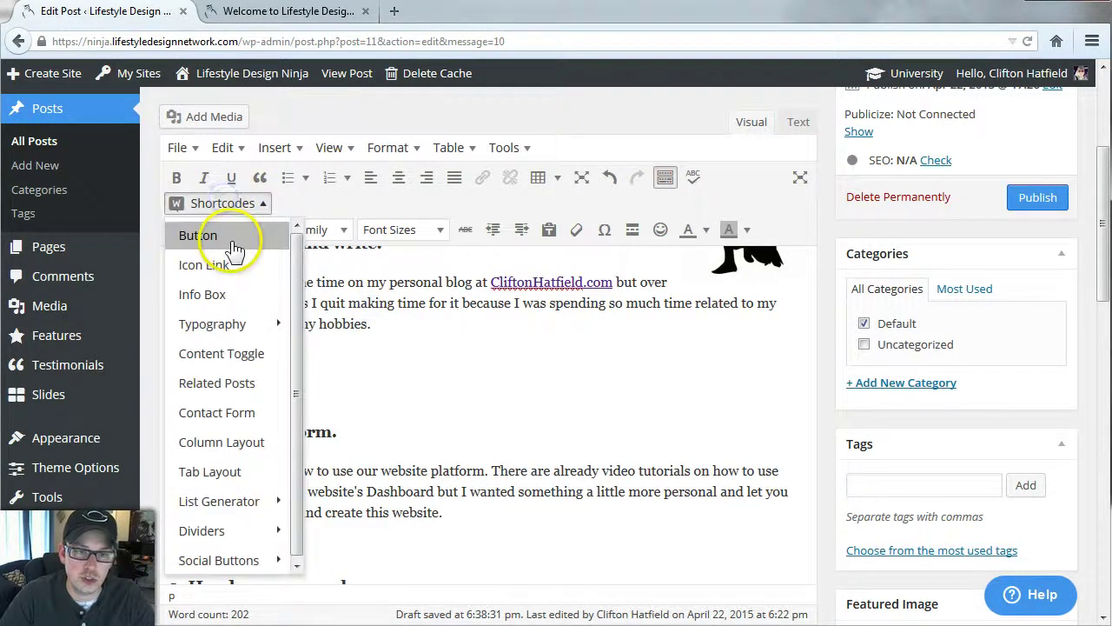
click(224, 235)
click(389, 233)
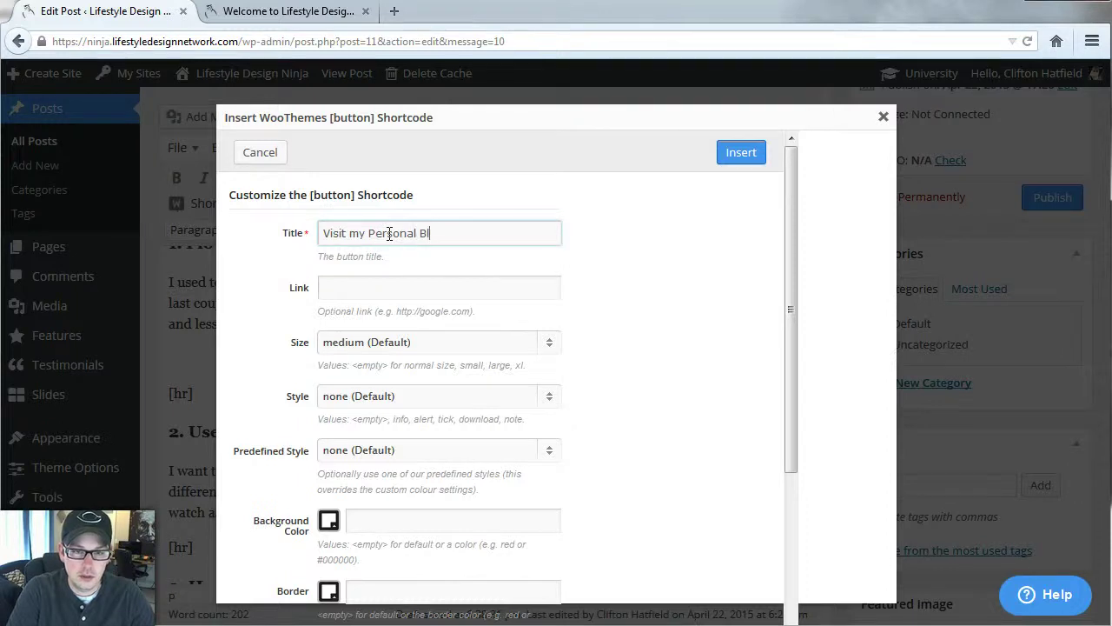
key(Tab)
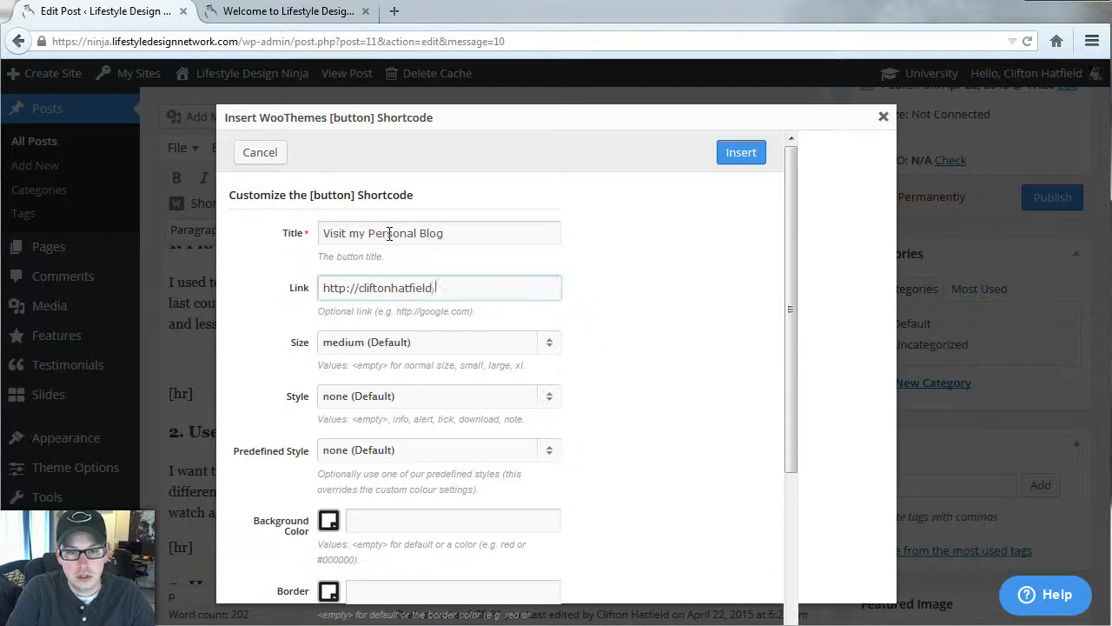
Step: Set the button's size to large and its style to tick
click(509, 343)
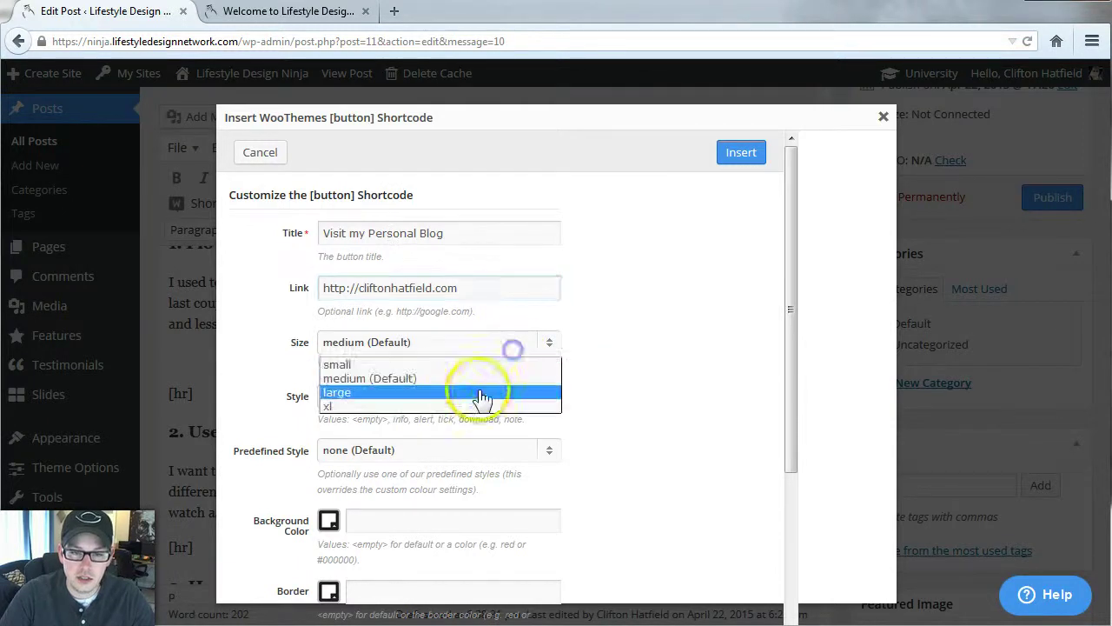
click(467, 397)
scroll(625, 382, down, 2)
click(534, 335)
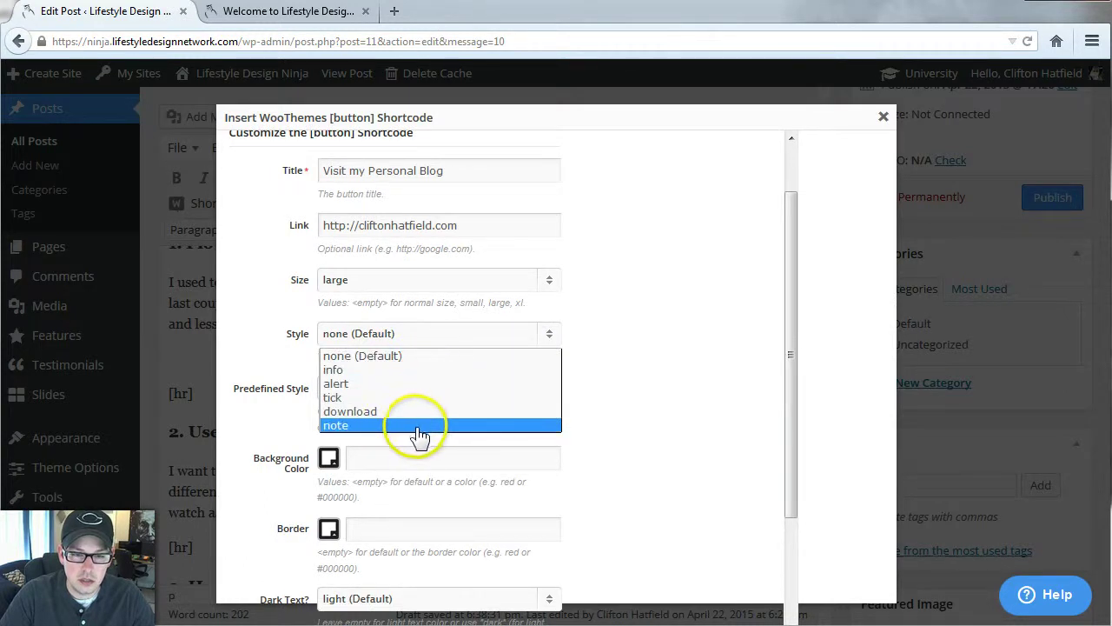
click(402, 388)
click(496, 335)
click(403, 397)
click(724, 328)
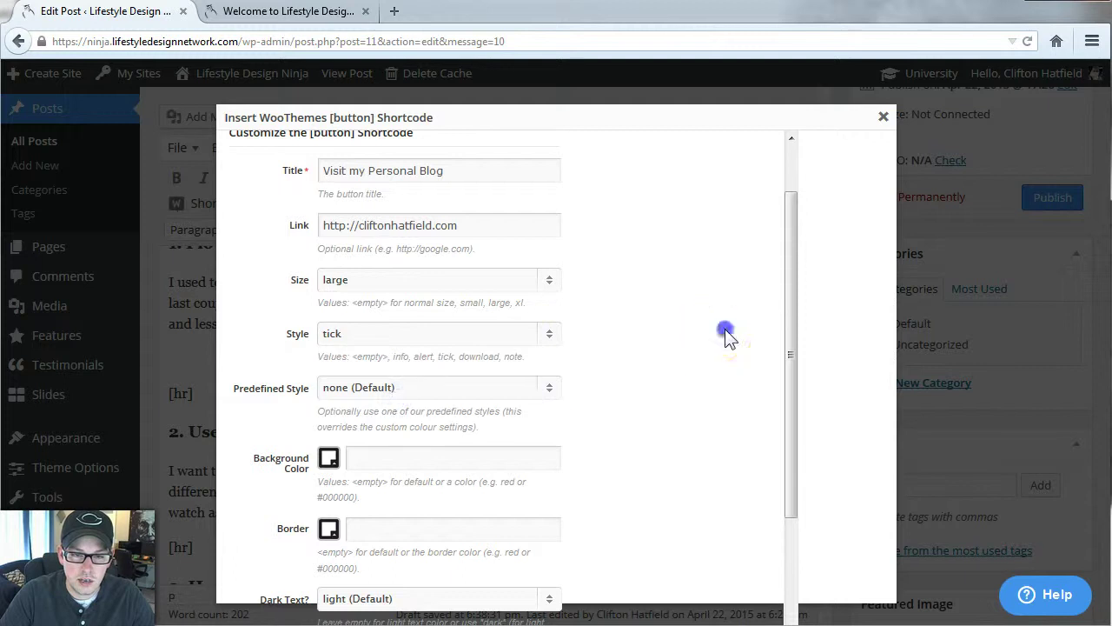
Step: Apply the green predefined style to the button shortcode
scroll(653, 355, down, 1)
click(509, 324)
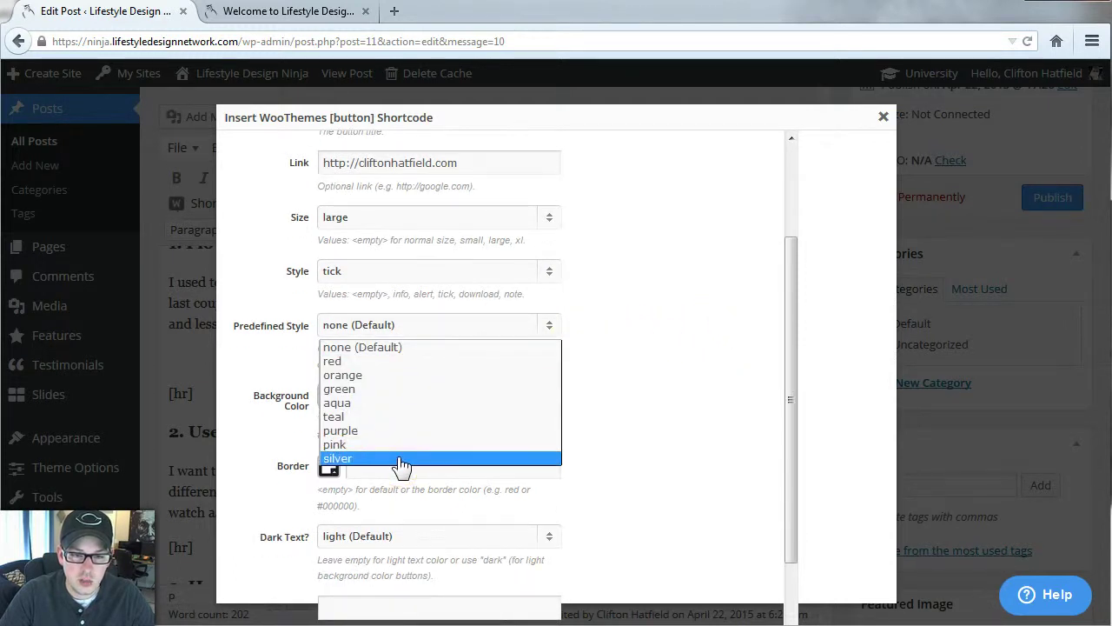
click(410, 389)
click(695, 346)
Step: Set the button shortcode's link to open in a new window, leaving the CSS class empty
scroll(538, 334, down, 1)
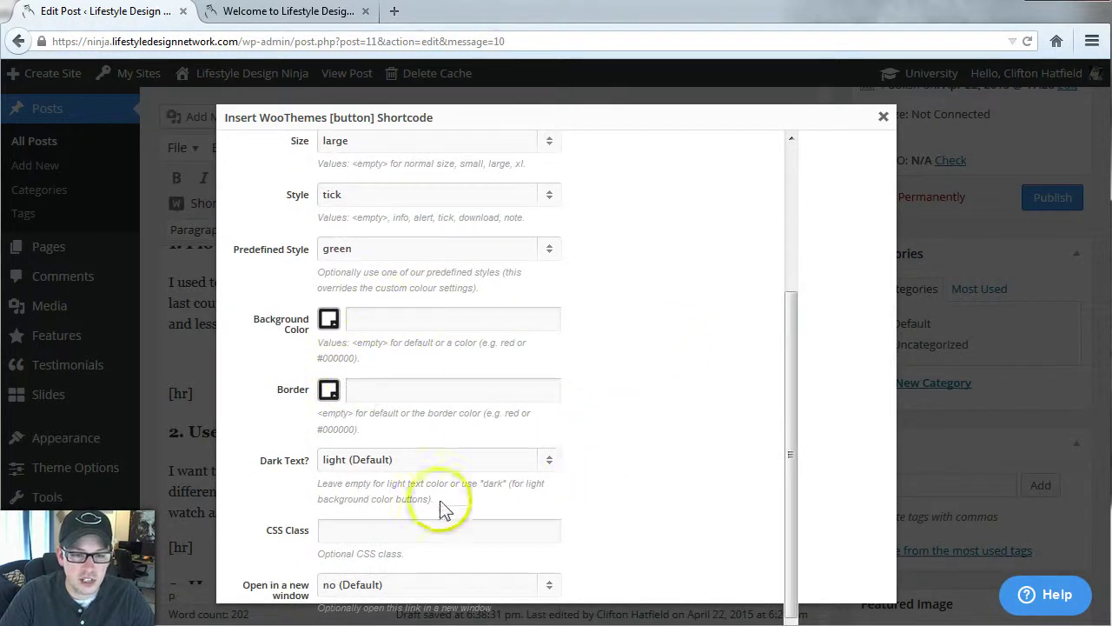
click(491, 524)
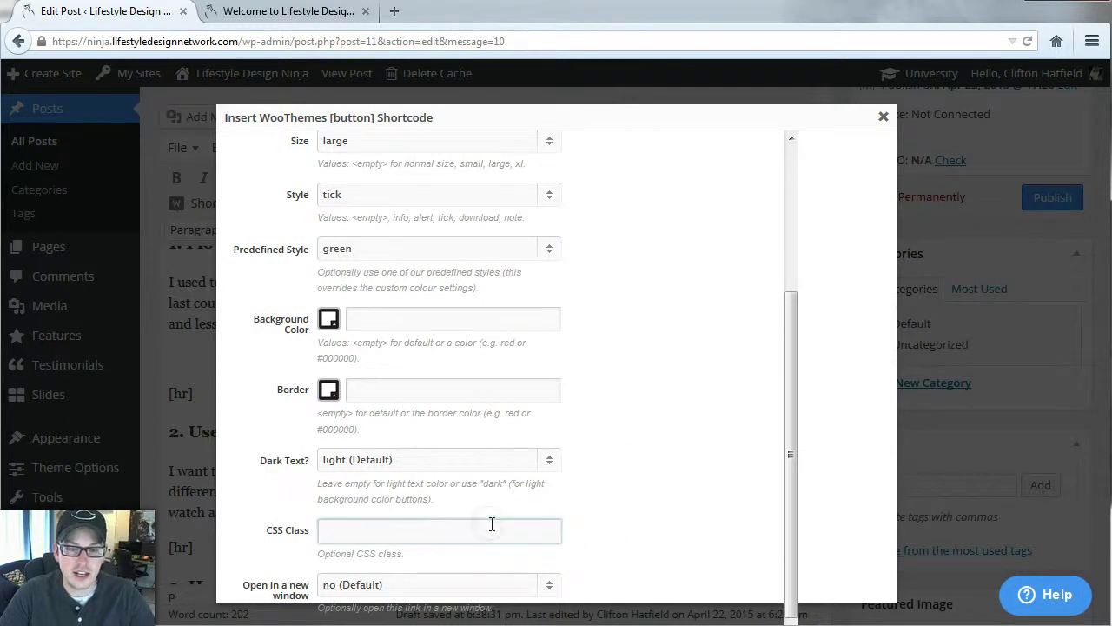
click(495, 522)
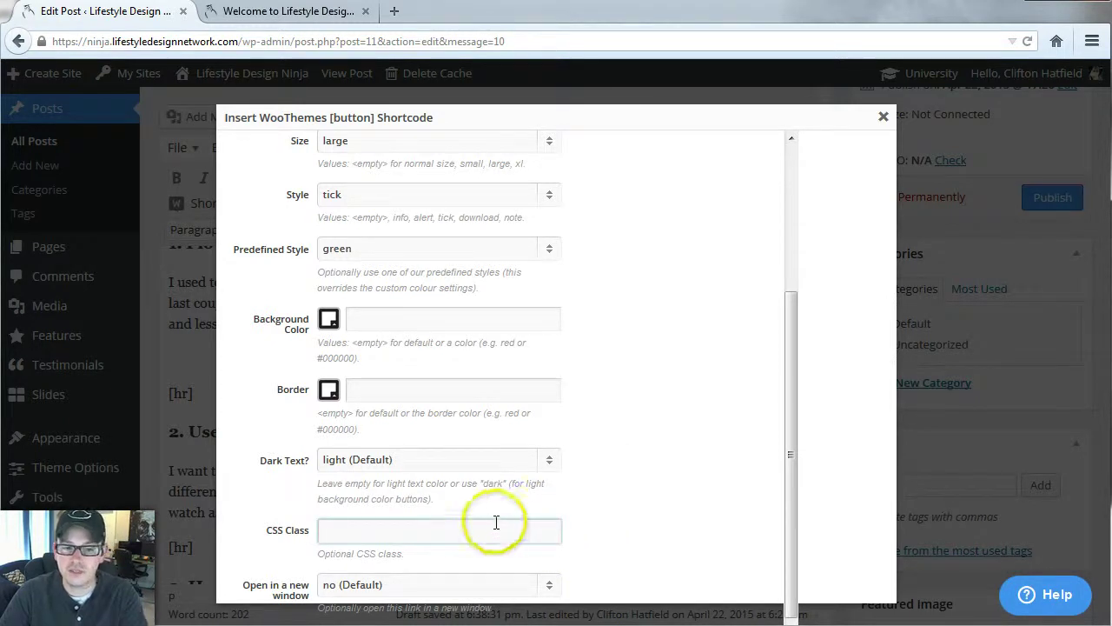
click(501, 521)
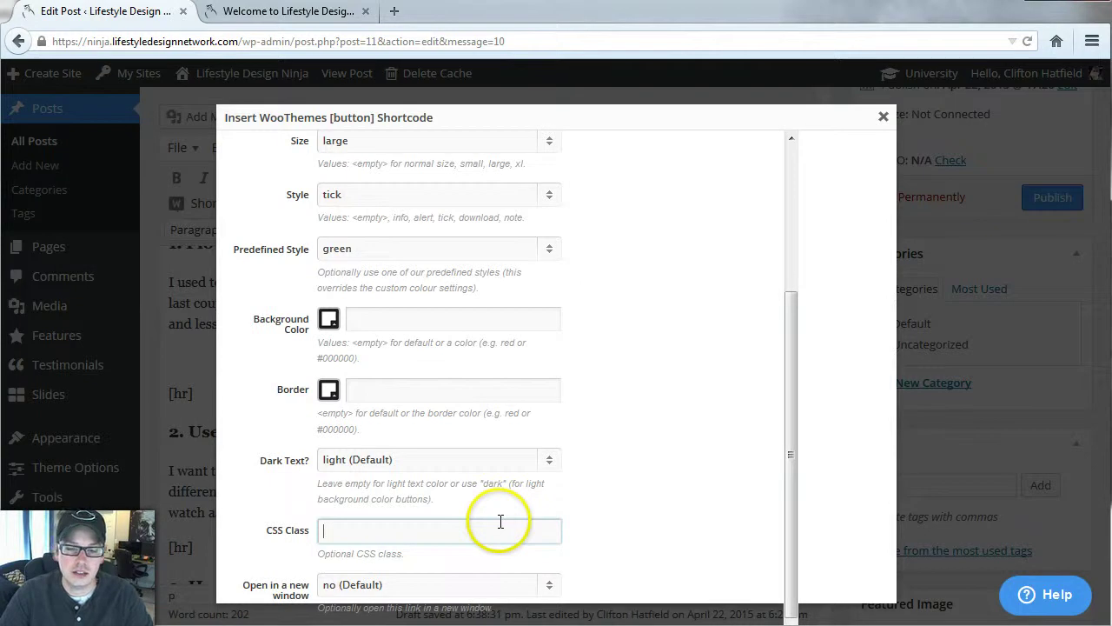
click(640, 482)
click(484, 587)
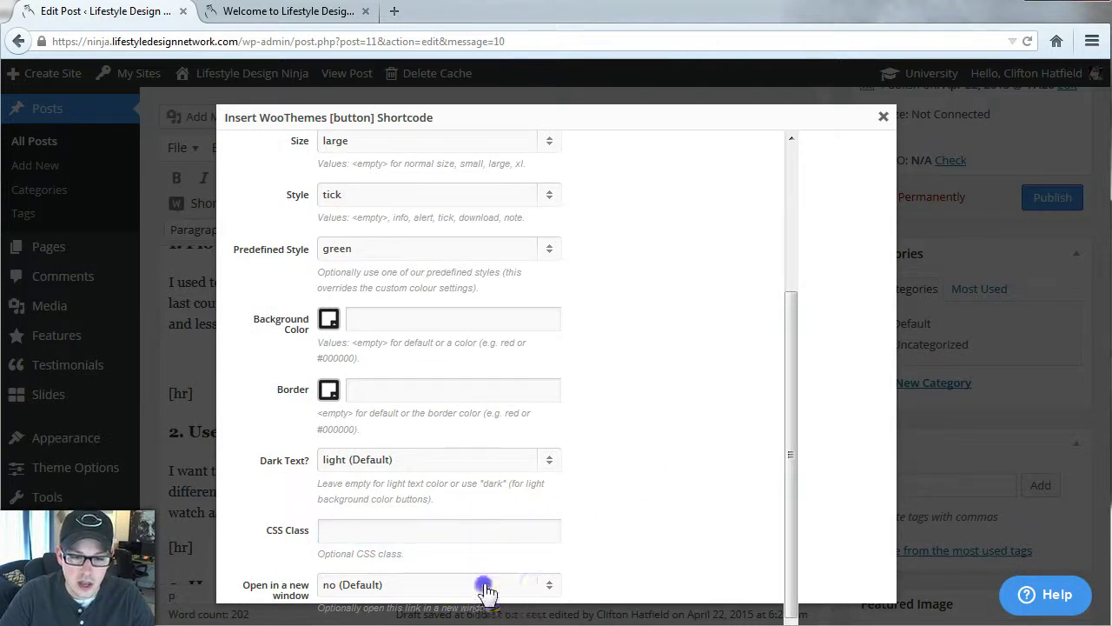
click(435, 615)
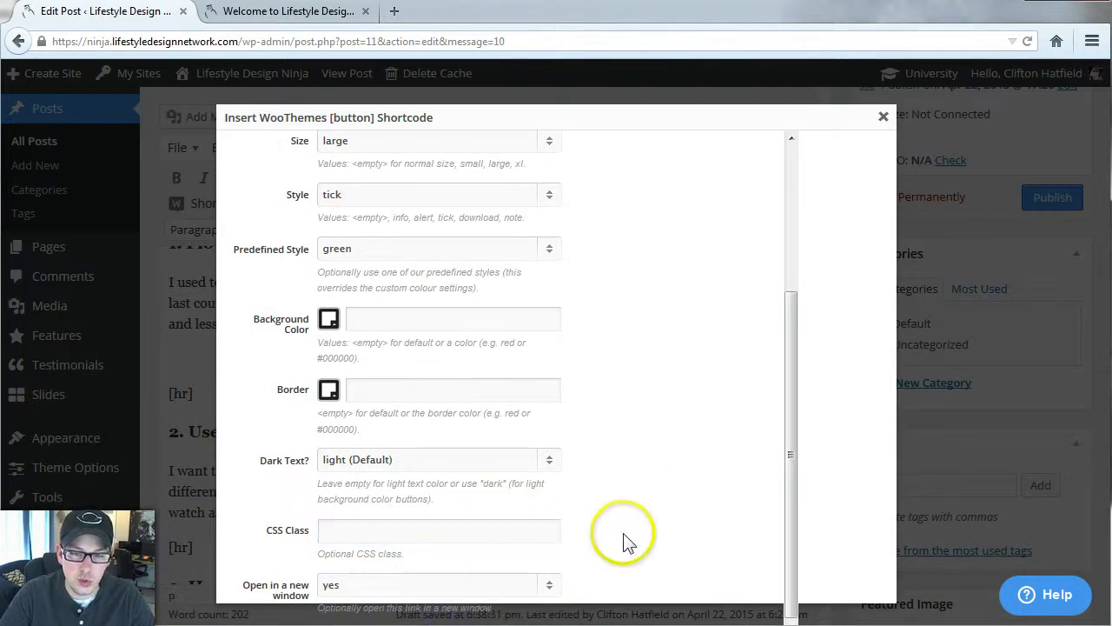
Step: Insert the configured button shortcode into the post above the first horizontal rule
scroll(738, 345, up, 1)
scroll(728, 339, up, 5)
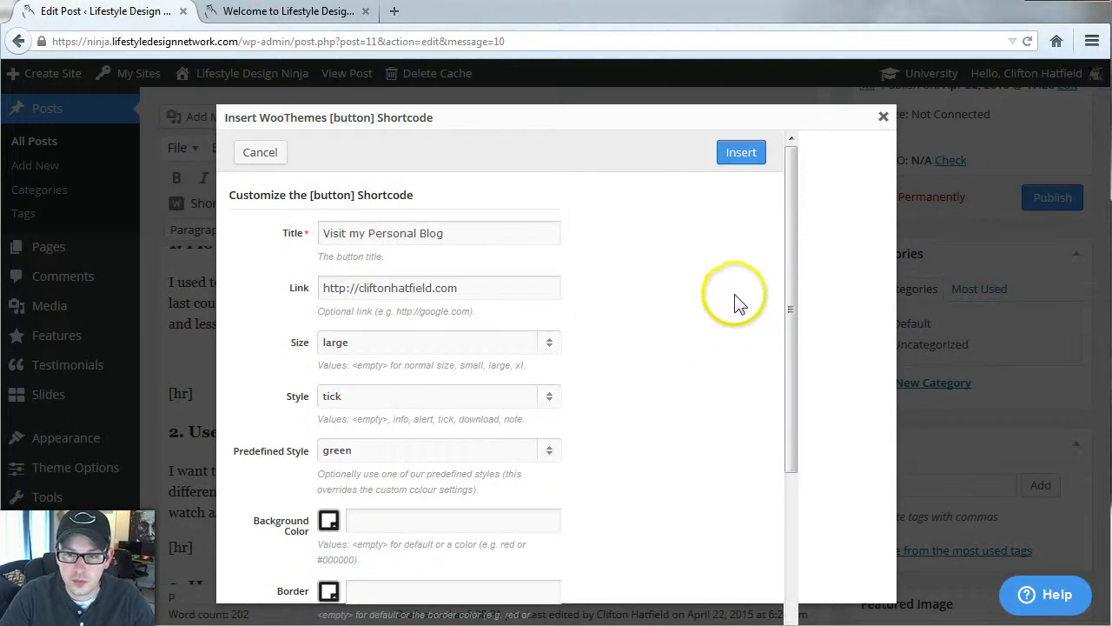
click(744, 155)
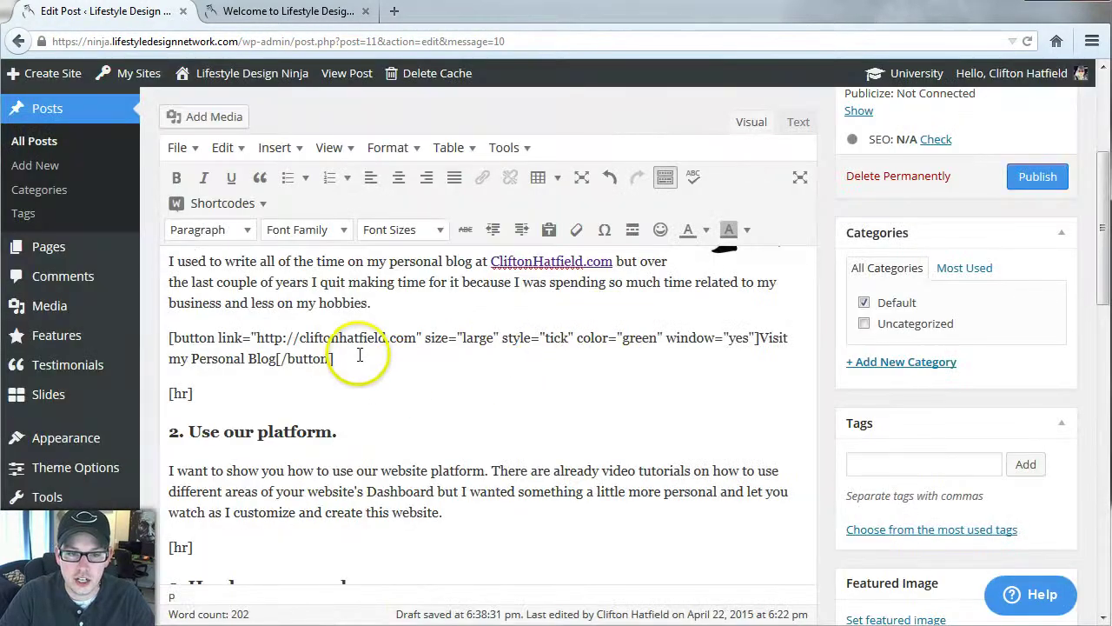
drag(356, 356, 173, 334)
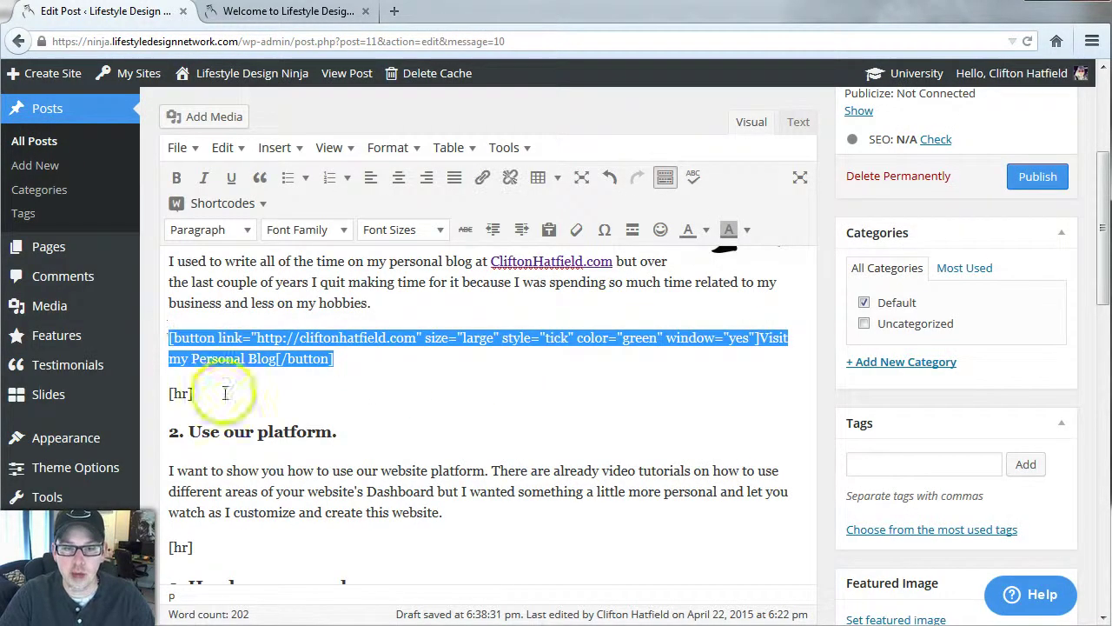
click(348, 338)
Step: Preview the post and check how the "Visit my Personal Blog" button looks on the page
scroll(1026, 187, up, 5)
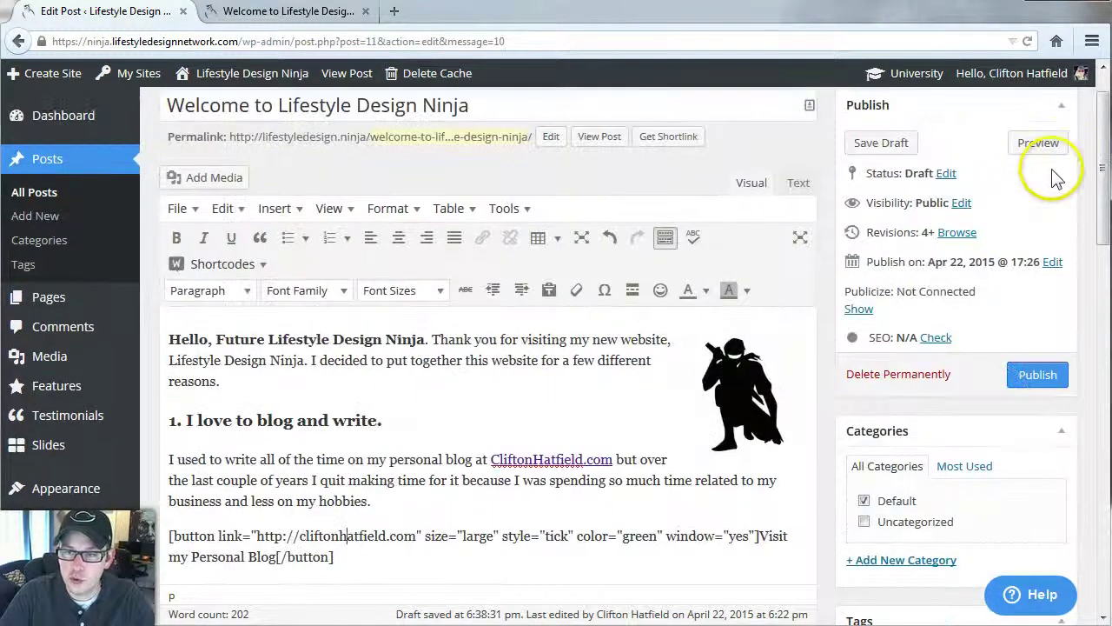
click(1038, 143)
click(300, 12)
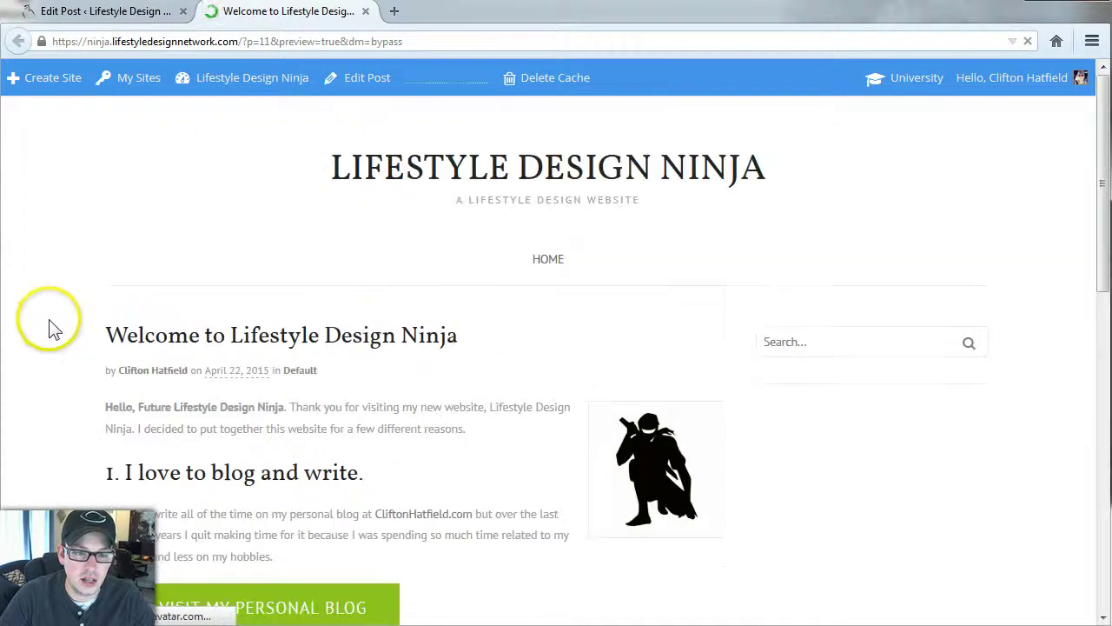
scroll(40, 313, down, 2)
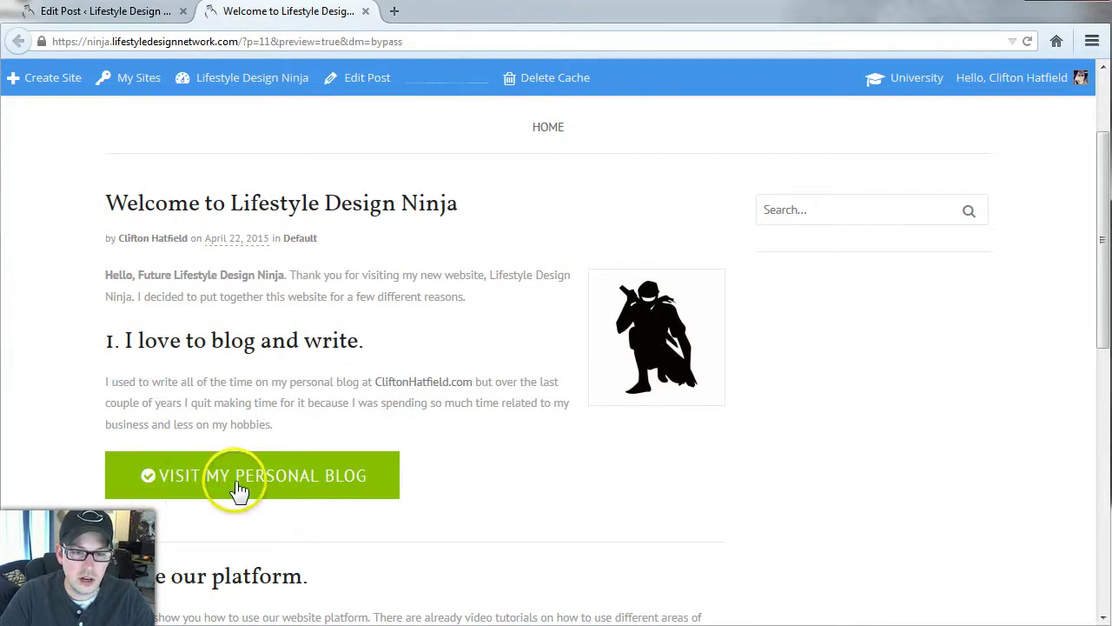
scroll(474, 482, down, 1)
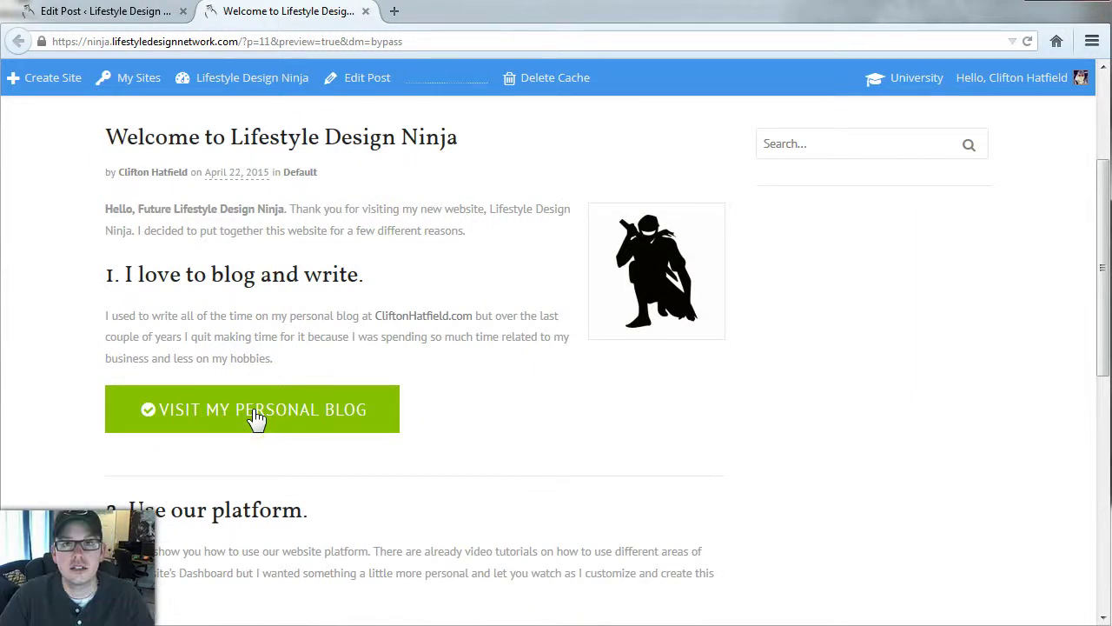
Step: Return to the post editor and remove the style="tick" attribute from the button shortcode
click(96, 12)
scroll(530, 435, down, 2)
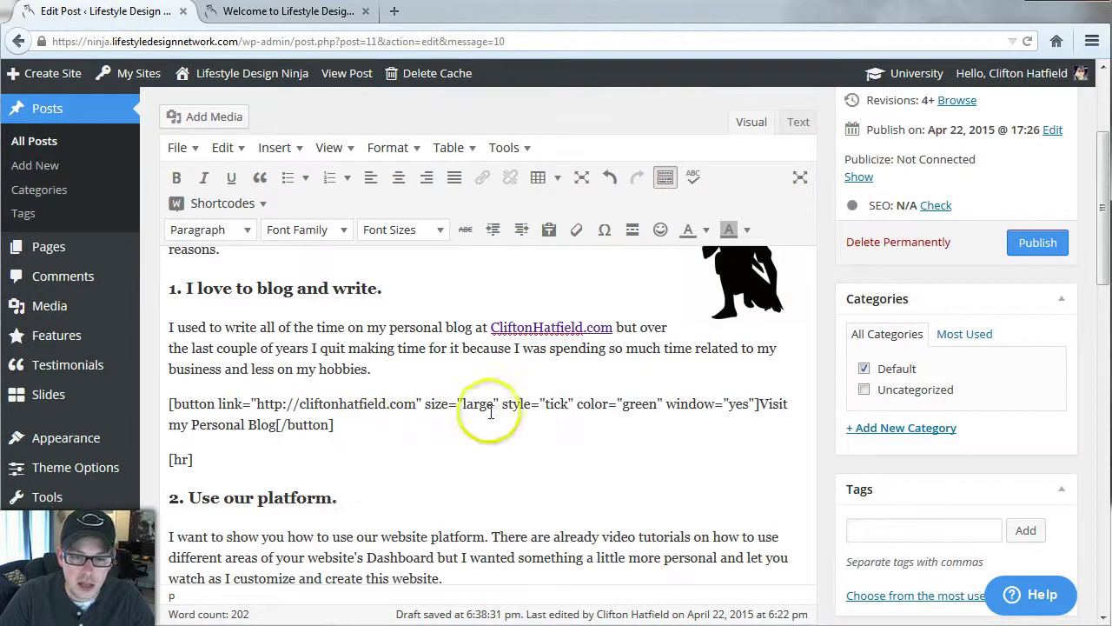
click(566, 405)
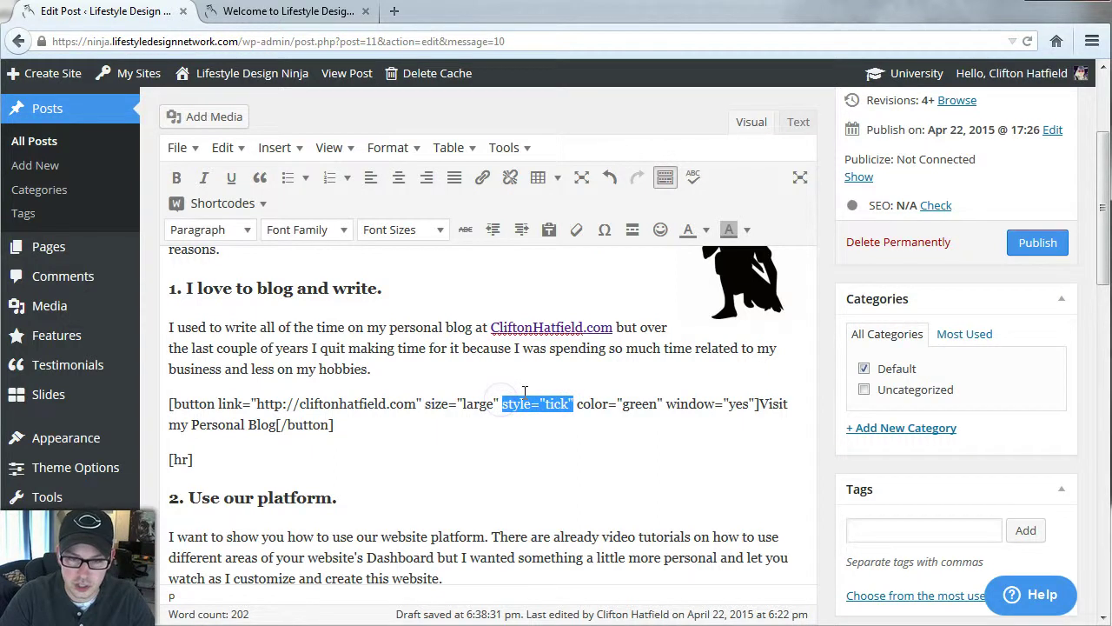
key(BackSpace)
Step: Preview the post again and review the button without its tick icon and the sections below it
scroll(956, 209, up, 3)
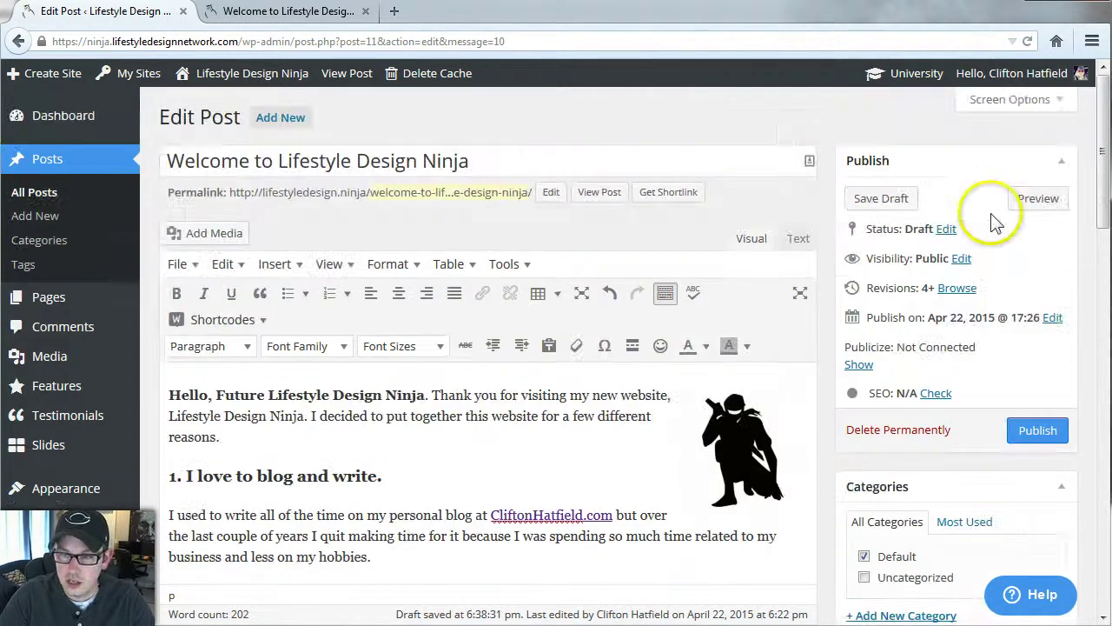
click(1039, 200)
click(248, 12)
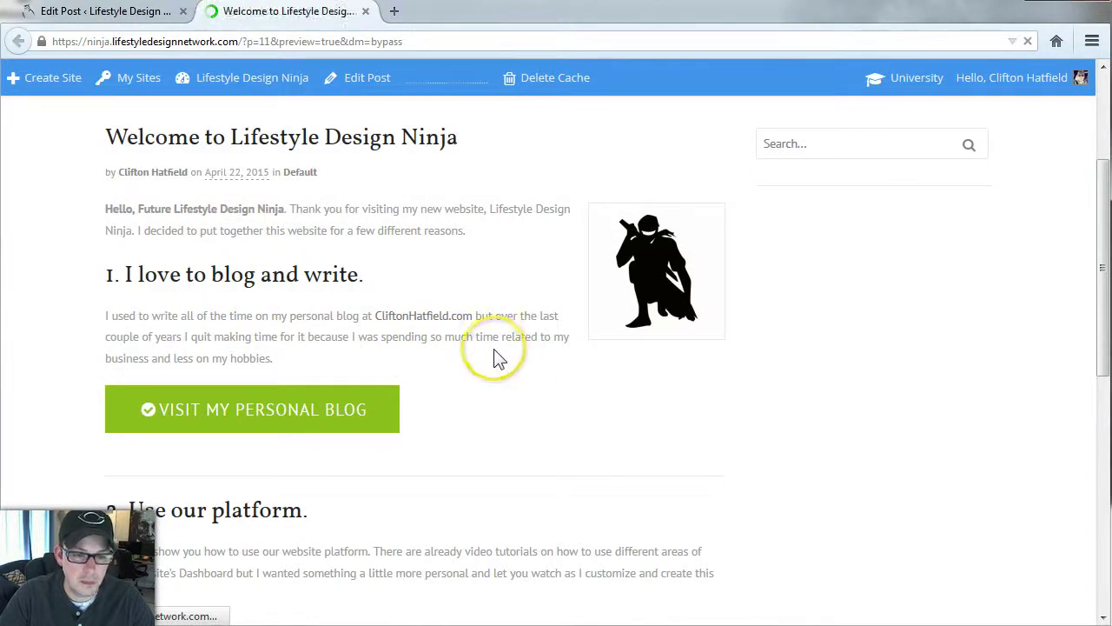
scroll(489, 350, down, 3)
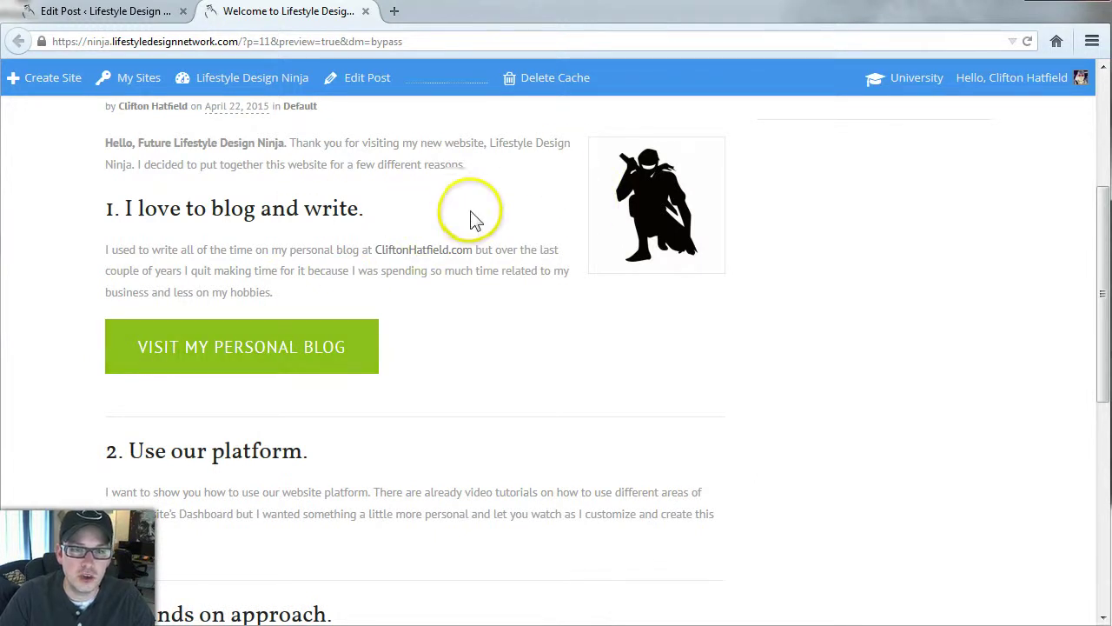
scroll(708, 382, down, 4)
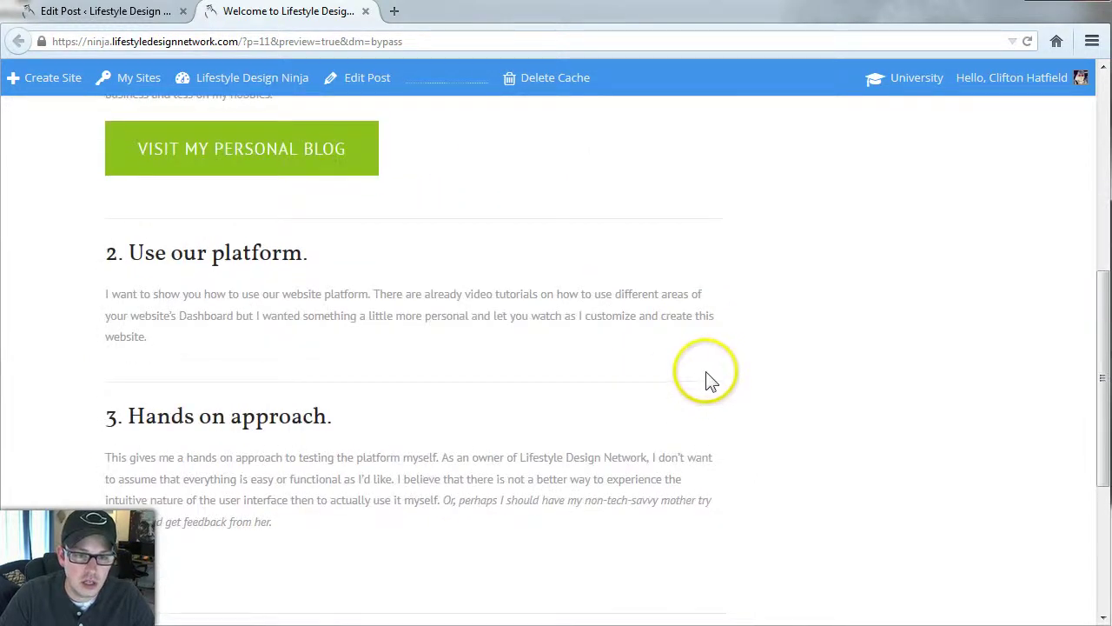
scroll(708, 382, up, 5)
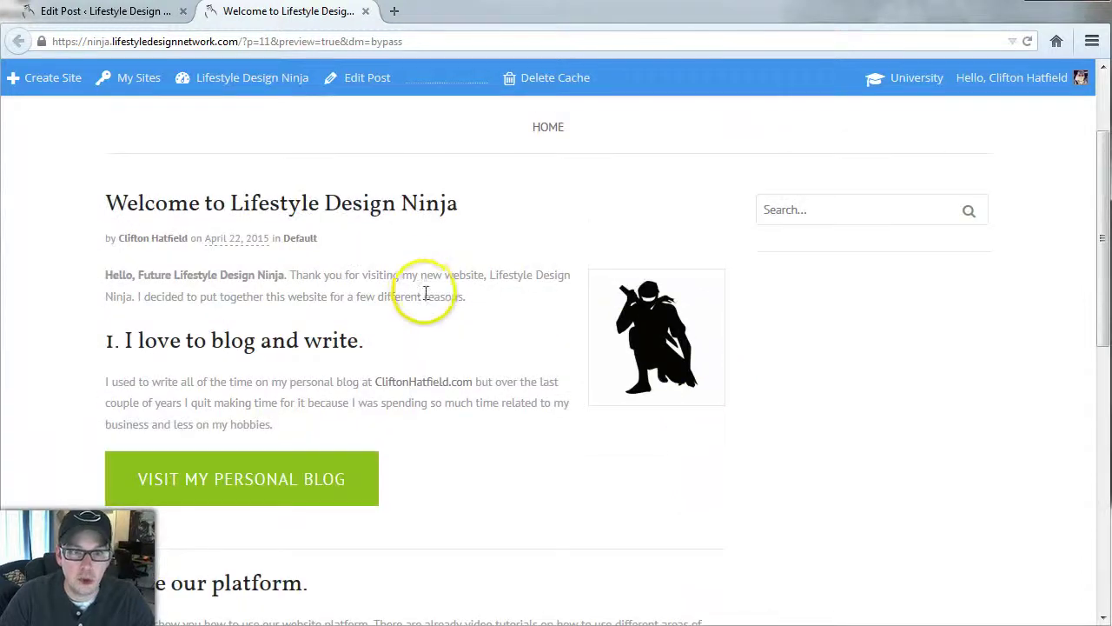
Step: Return to the post editor and look through the available shortcodes, including the Typography and Dividers options, without inserting any
click(94, 13)
scroll(687, 417, down, 3)
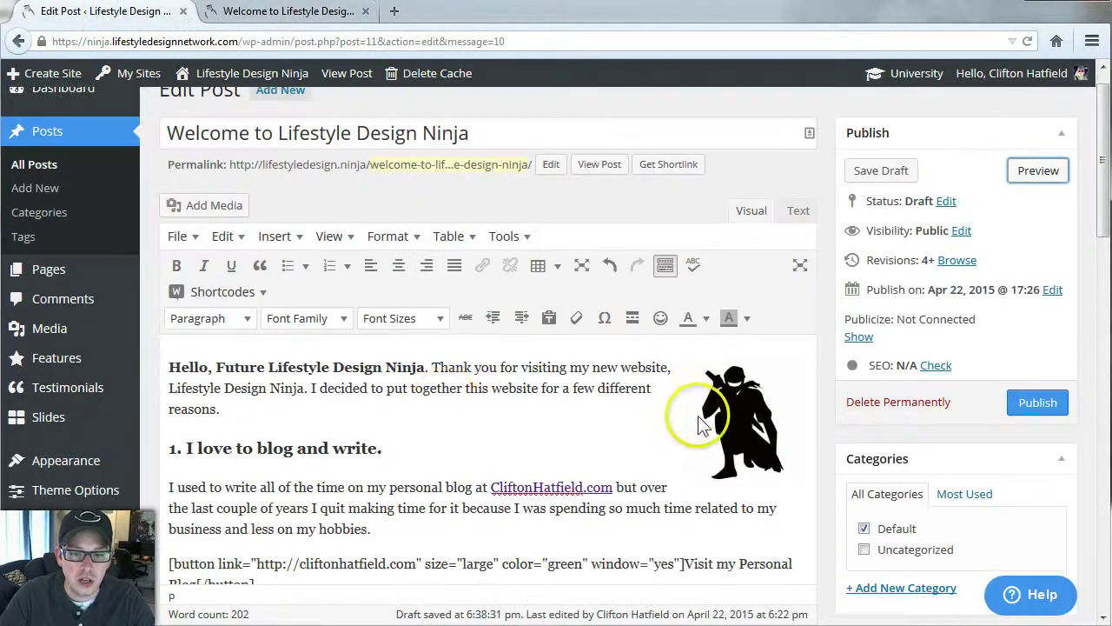
scroll(745, 407, down, 3)
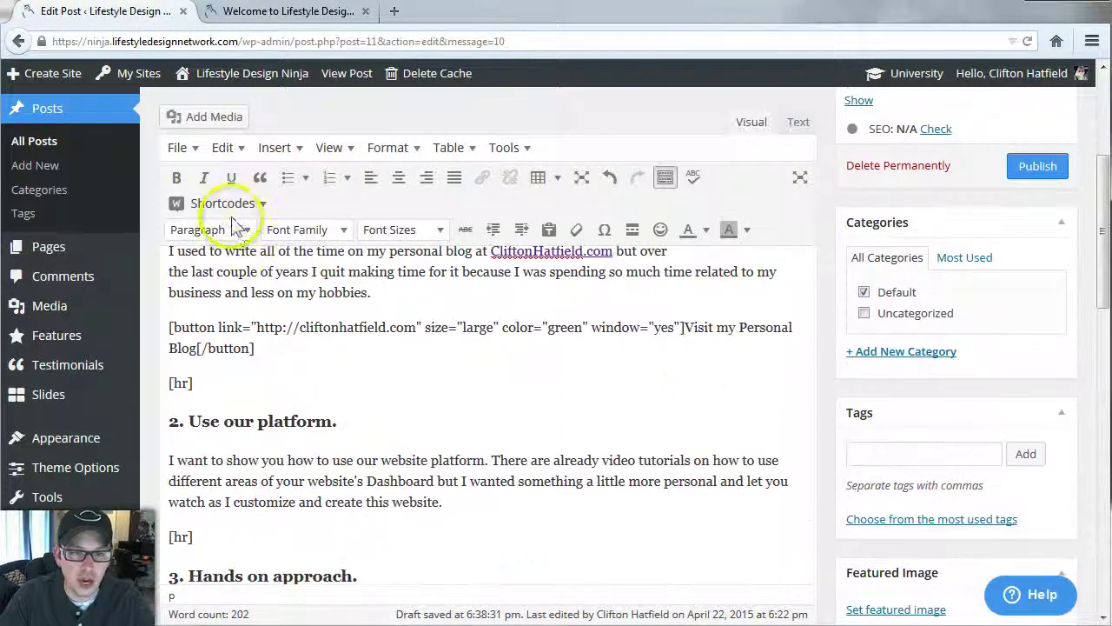
click(227, 203)
mouse_move(234, 330)
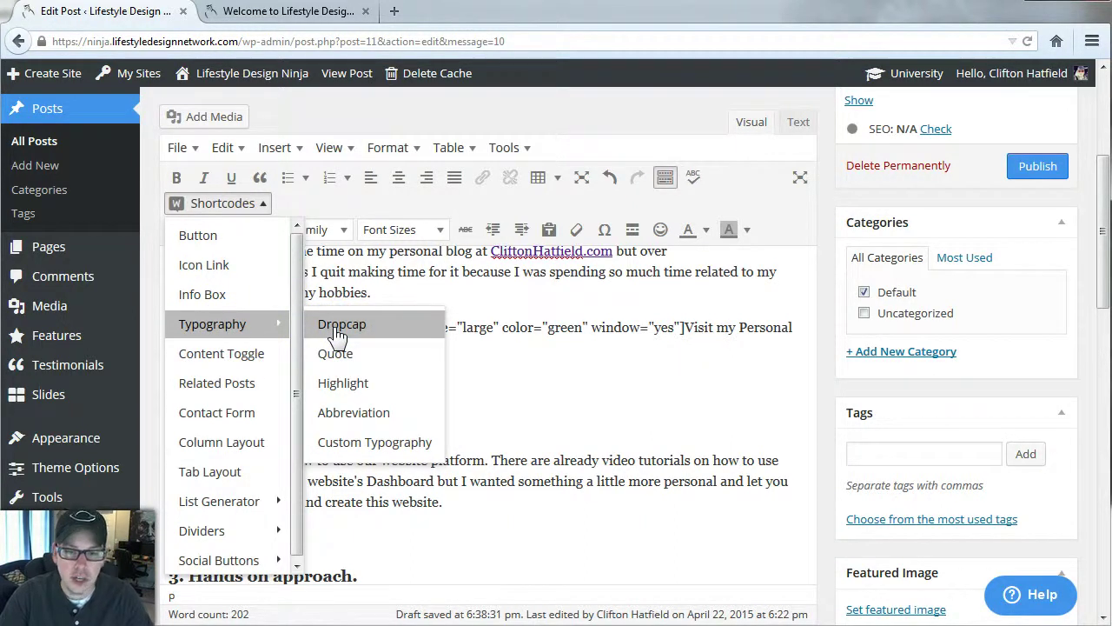
click(421, 424)
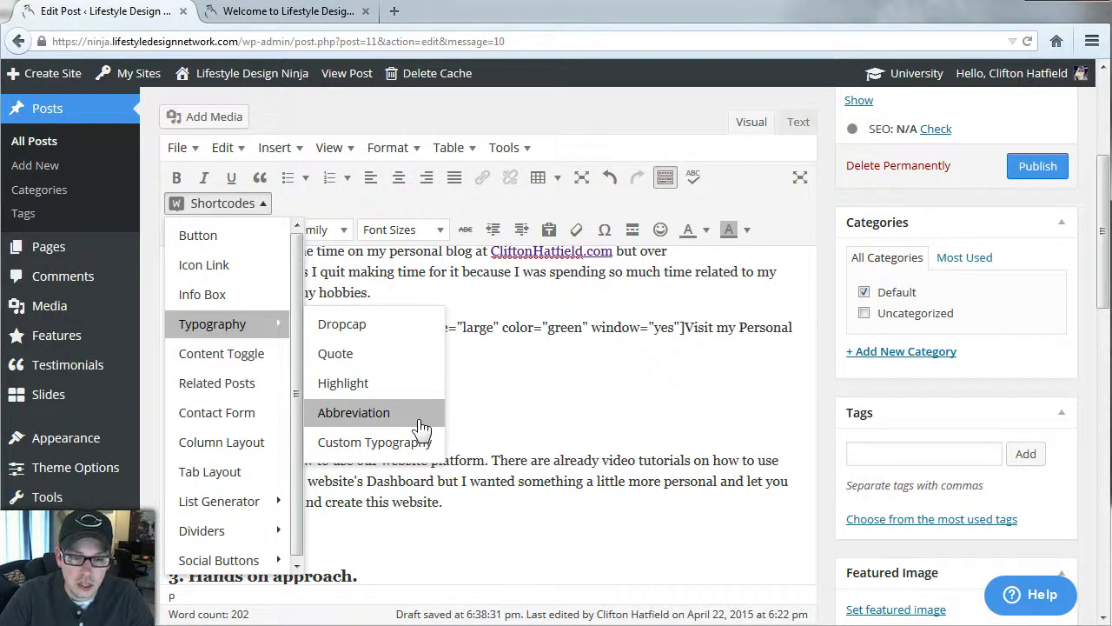
click(419, 443)
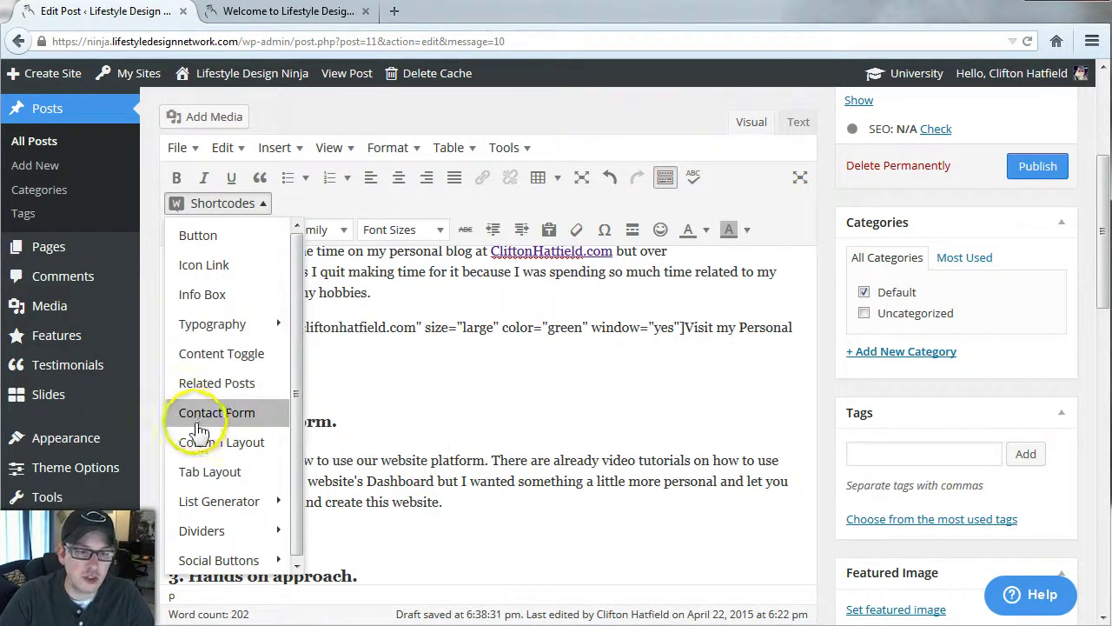
scroll(261, 474, down, 1)
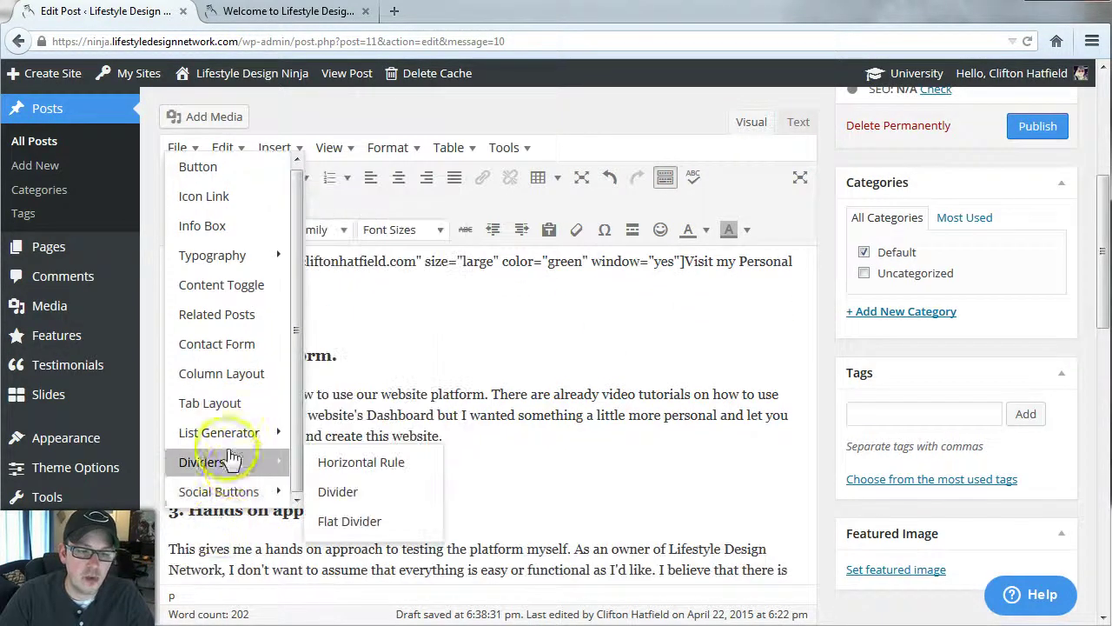
mouse_move(239, 491)
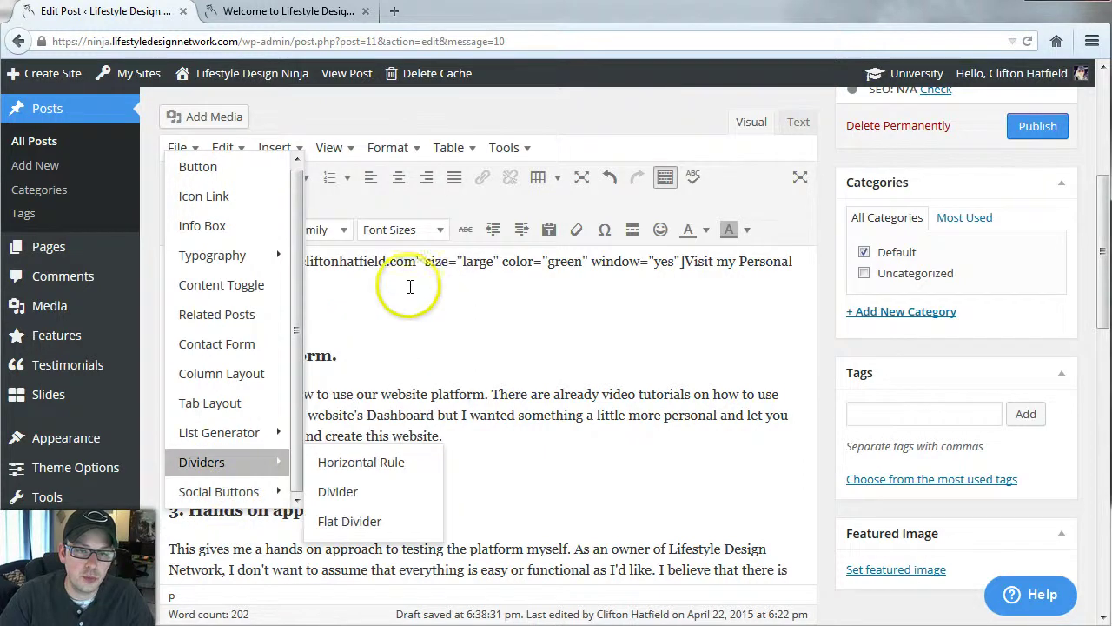
scroll(235, 217, up, 1)
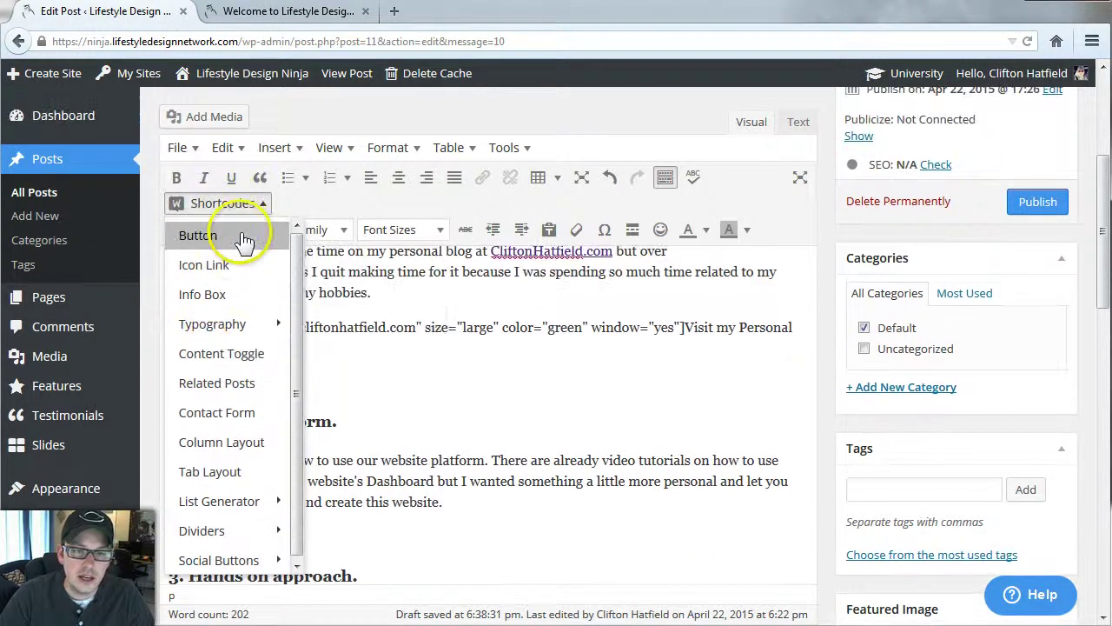
click(591, 382)
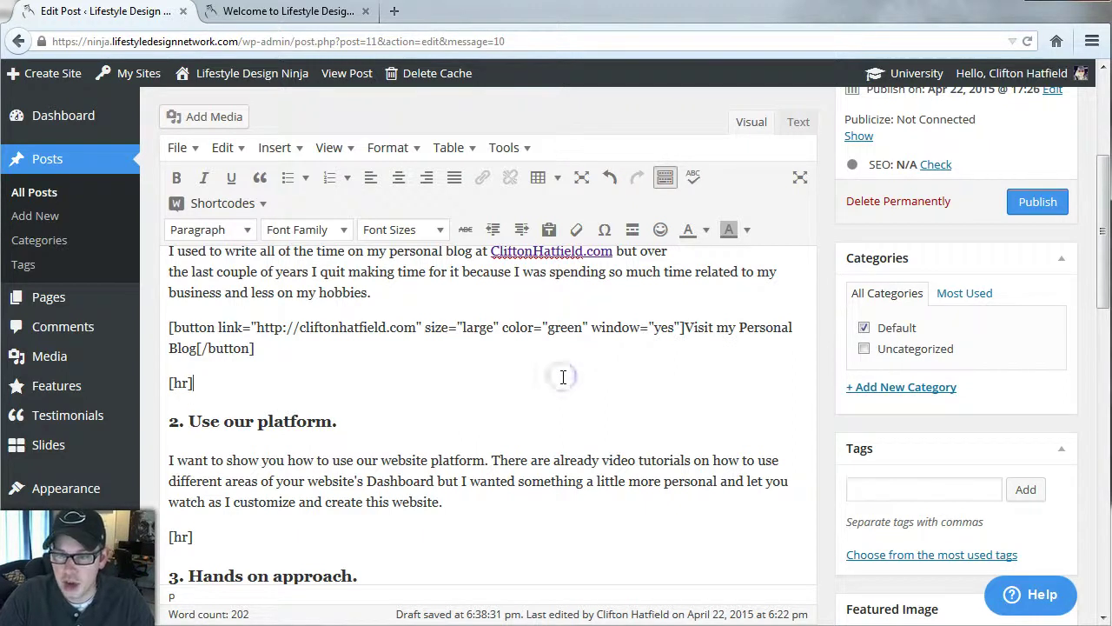
Step: Set the post's SEO focus keyword to the suggested term "ninja"
scroll(561, 374, down, 5)
scroll(565, 370, down, 5)
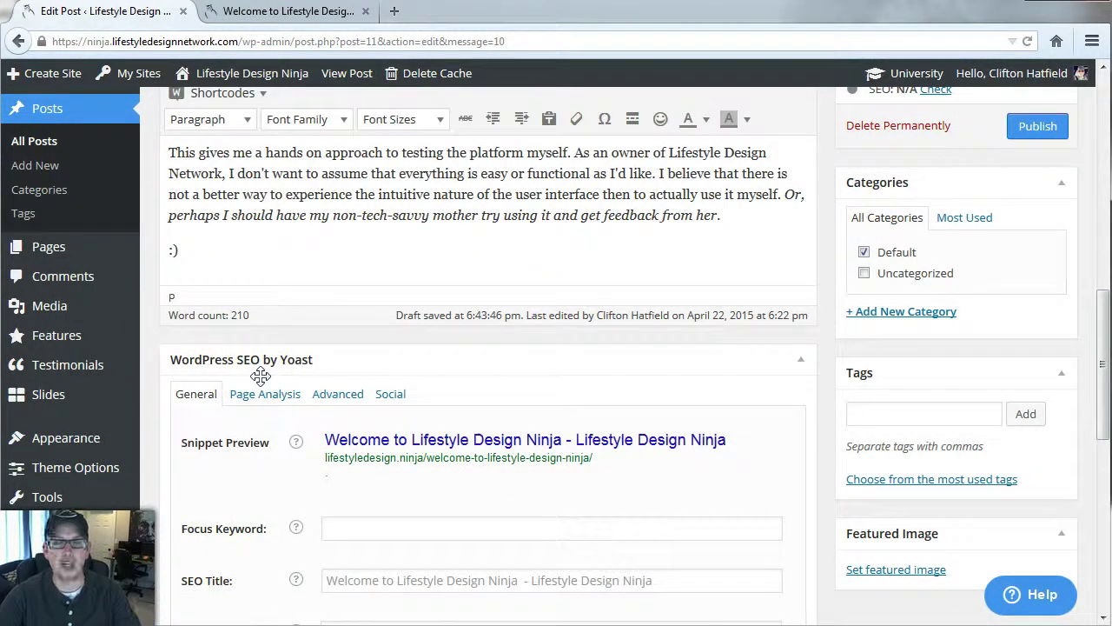
scroll(261, 375, down, 3)
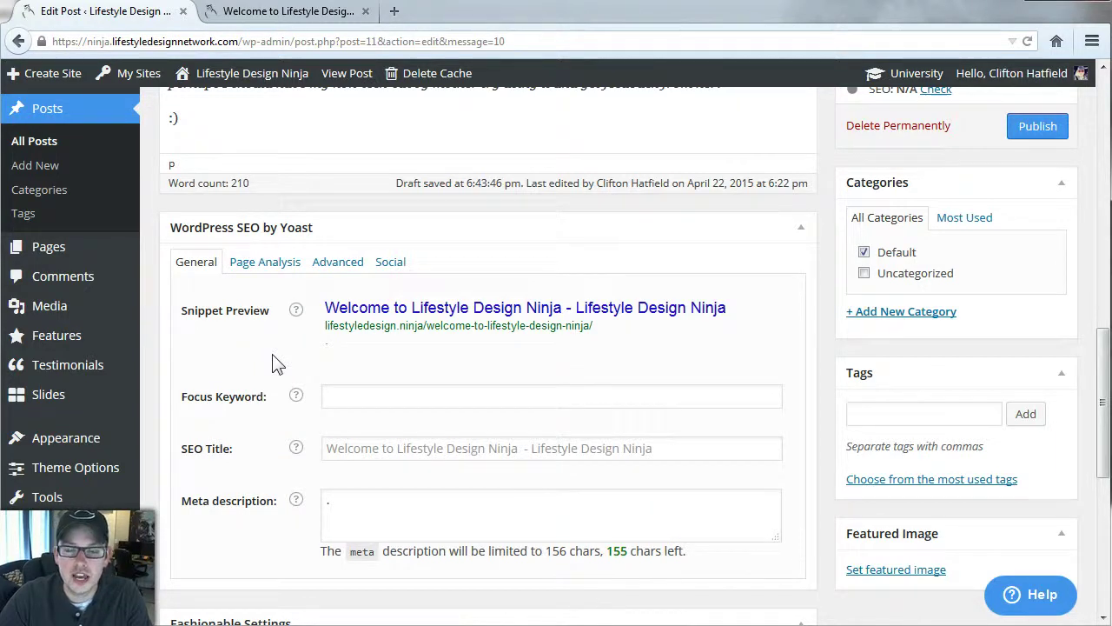
click(277, 355)
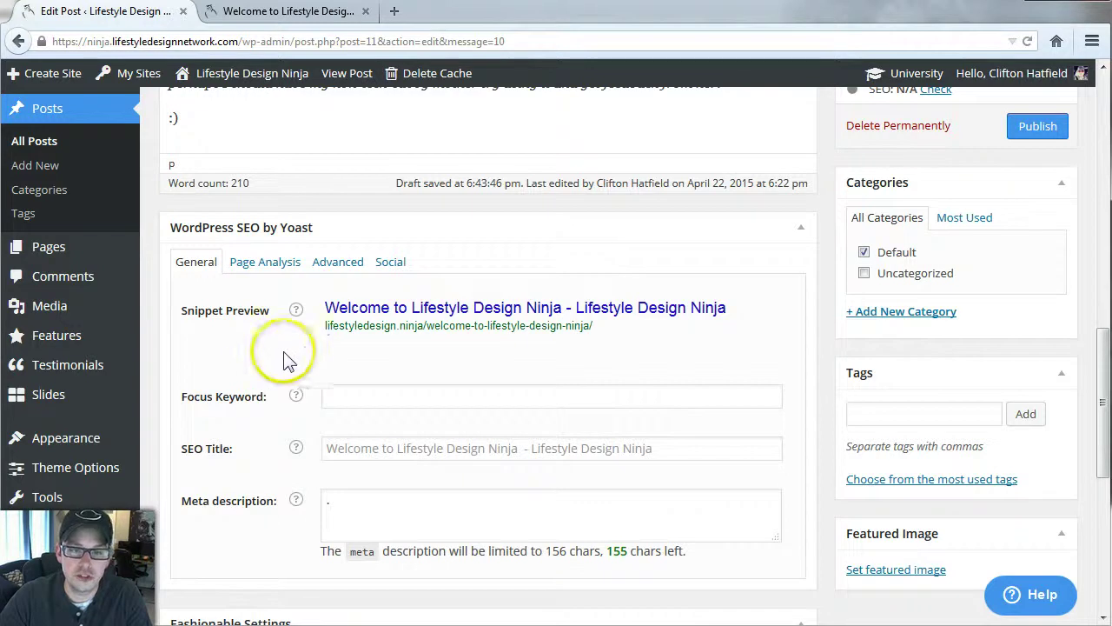
scroll(306, 356, down, 1)
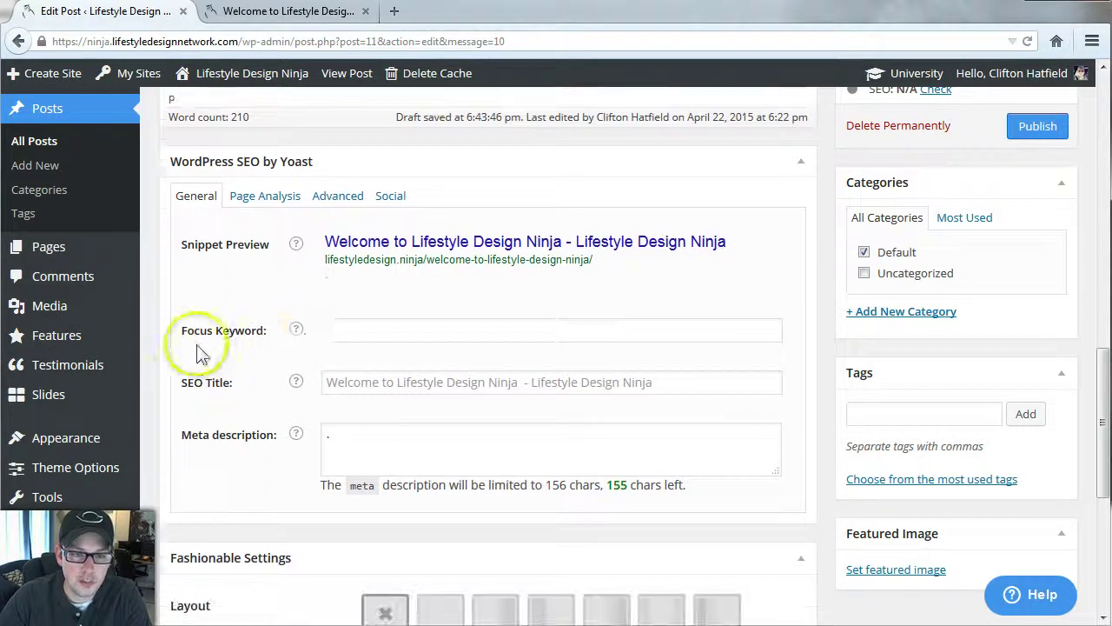
click(352, 328)
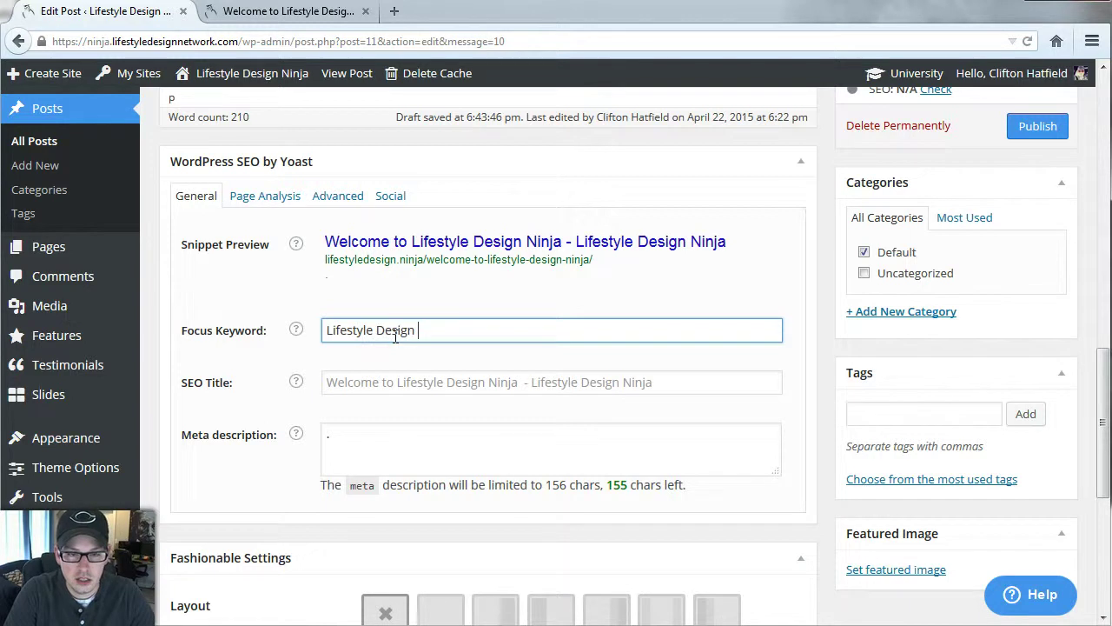
text(Lifestyle Design)
key(ctrl+a)
text(Nin)
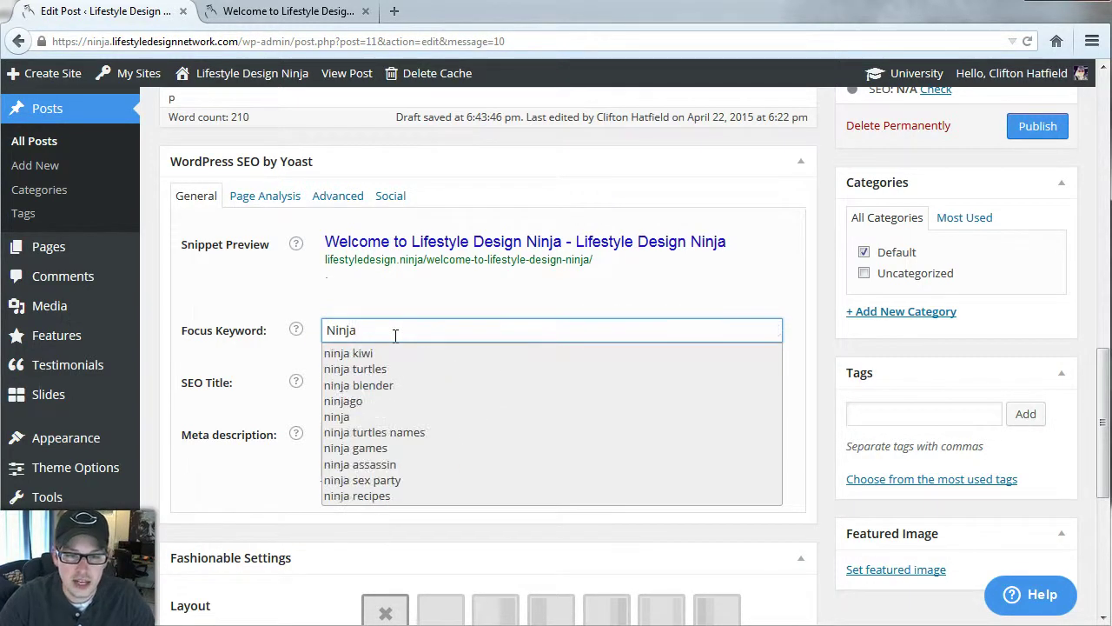
text(ja)
click(337, 416)
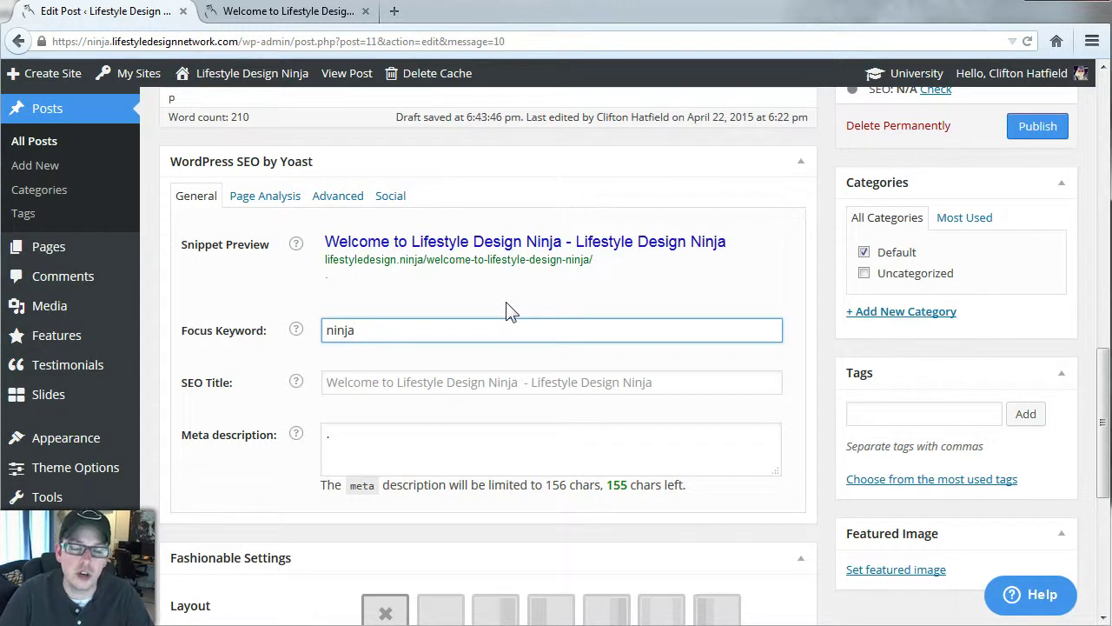
Step: Set the SEO title to "Welcome to Lifestyle Design Ninja - A Lifestyle Design Website"
click(373, 382)
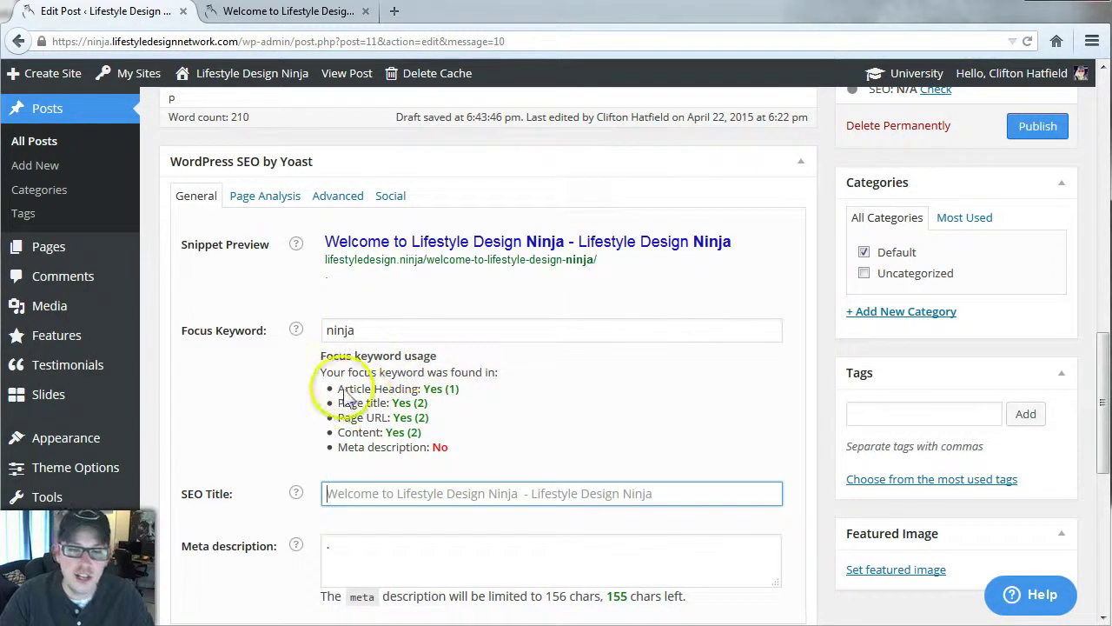
double_click(334, 330)
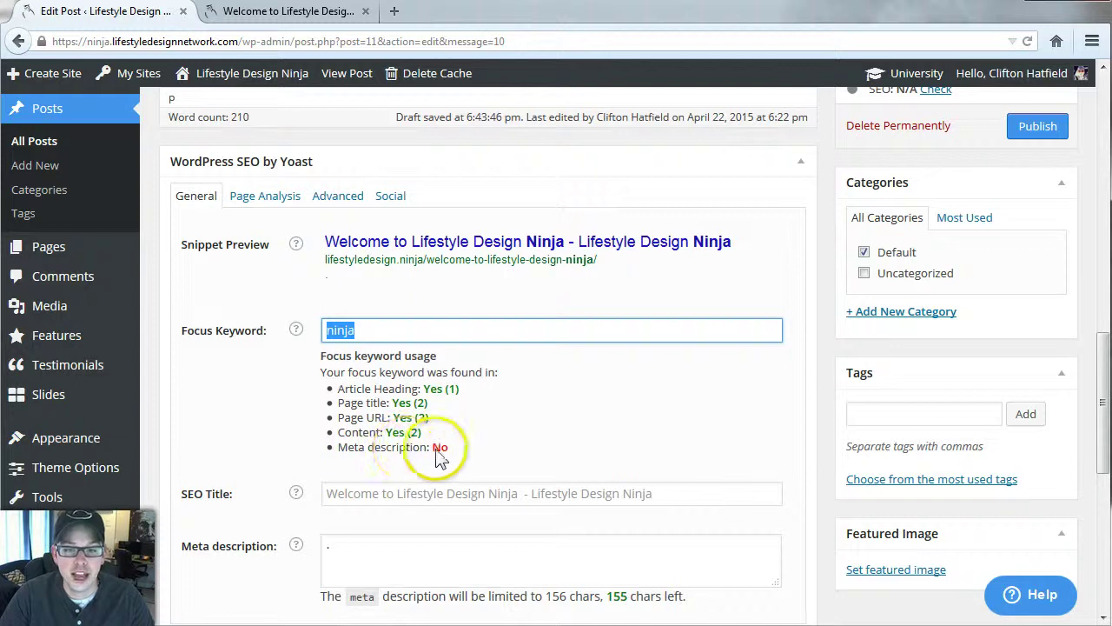
click(509, 410)
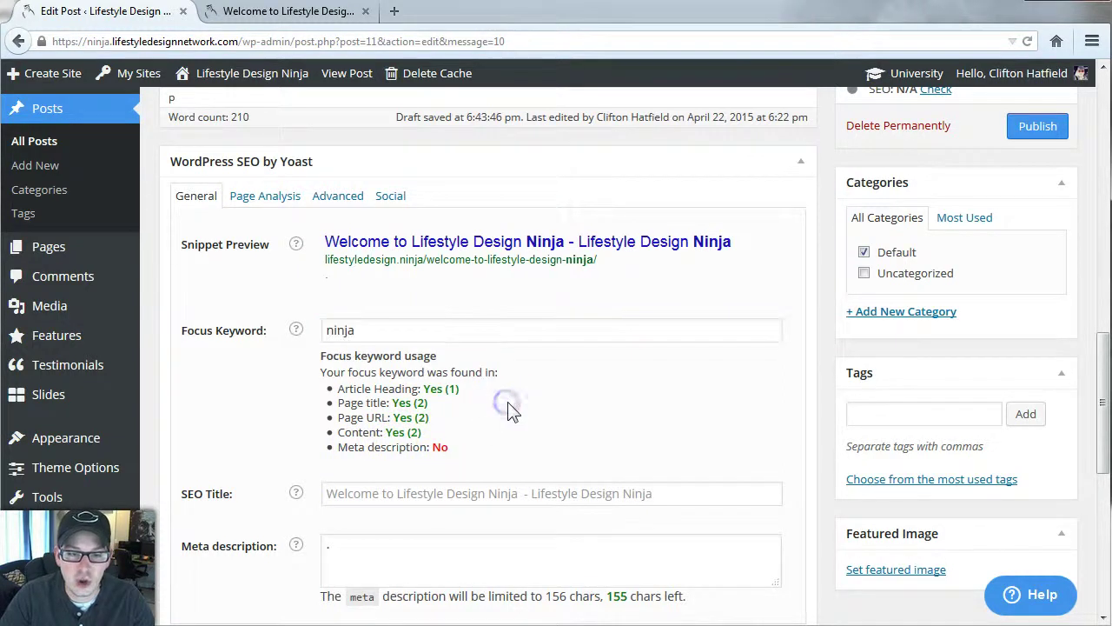
scroll(510, 409, down, 2)
click(461, 493)
click(394, 427)
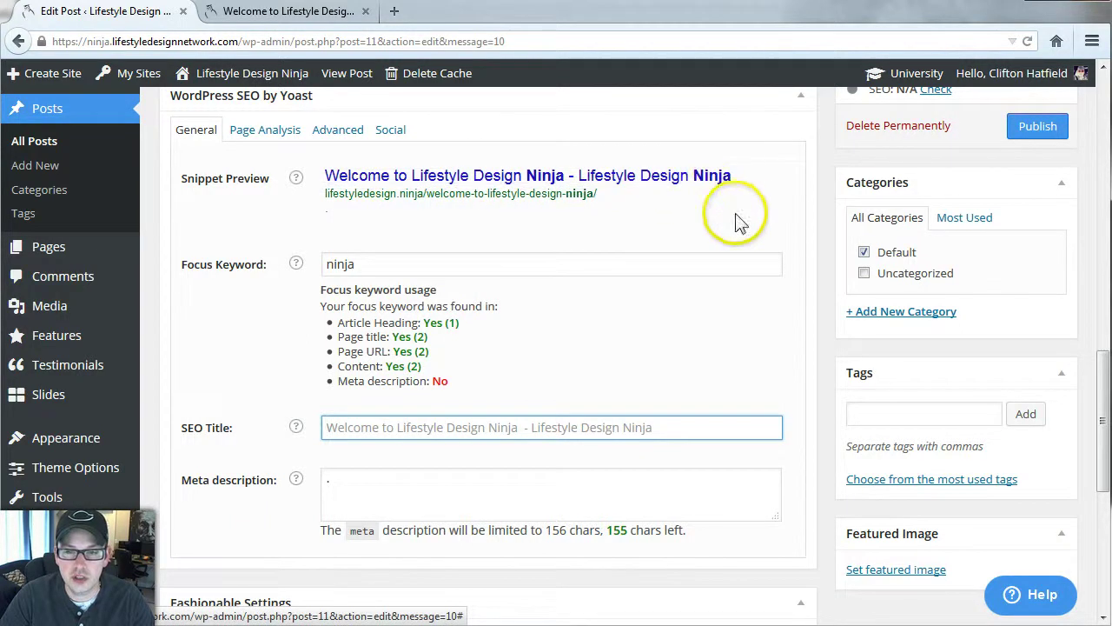
click(384, 426)
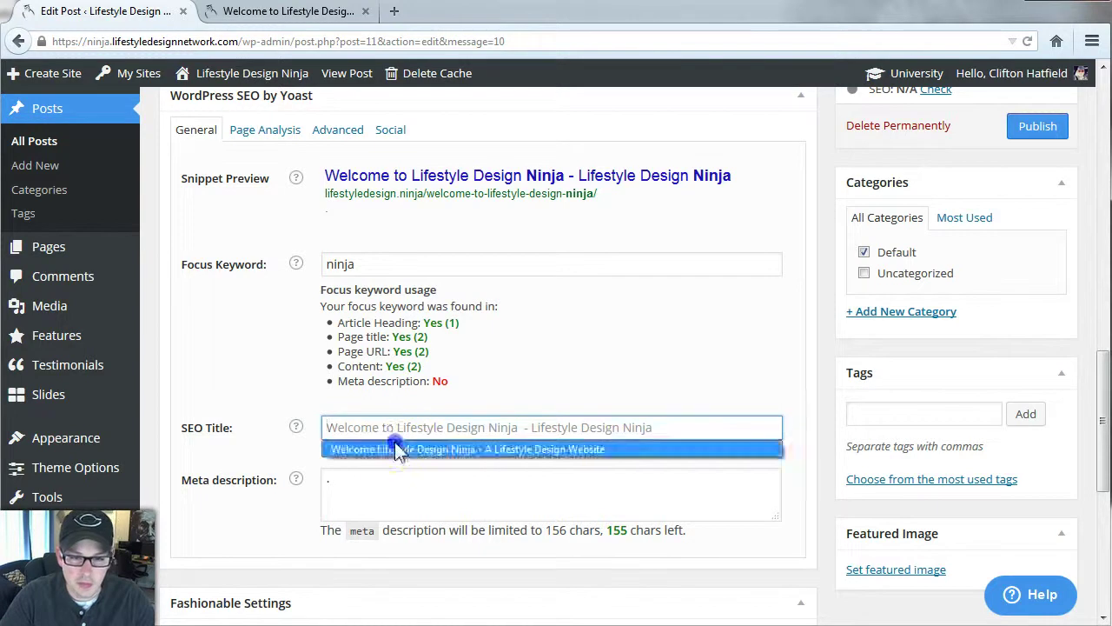
click(460, 448)
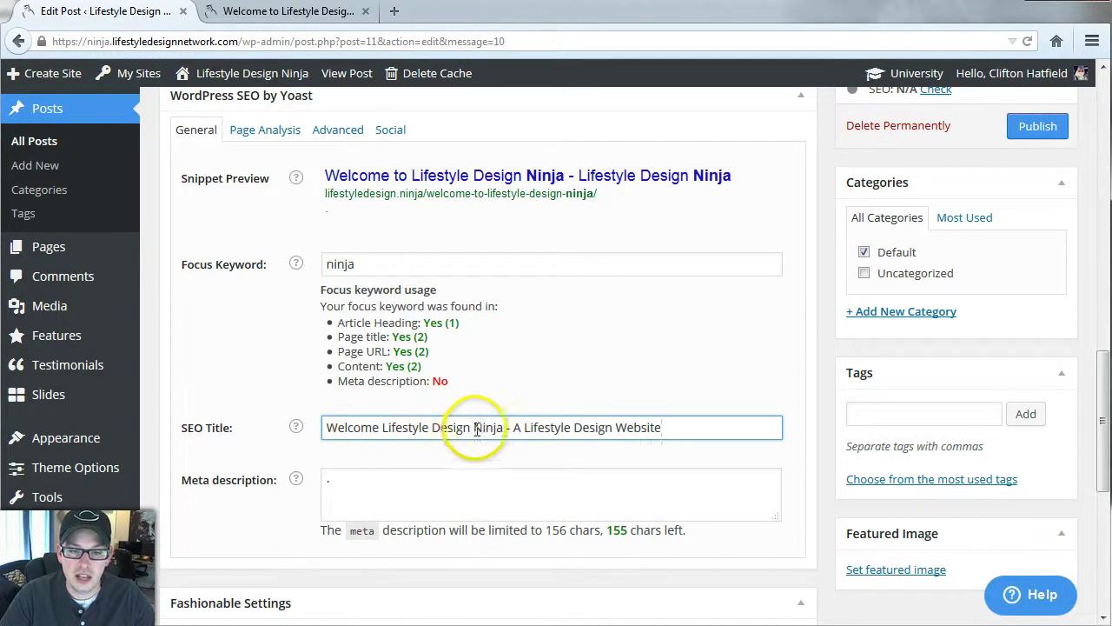
click(383, 428)
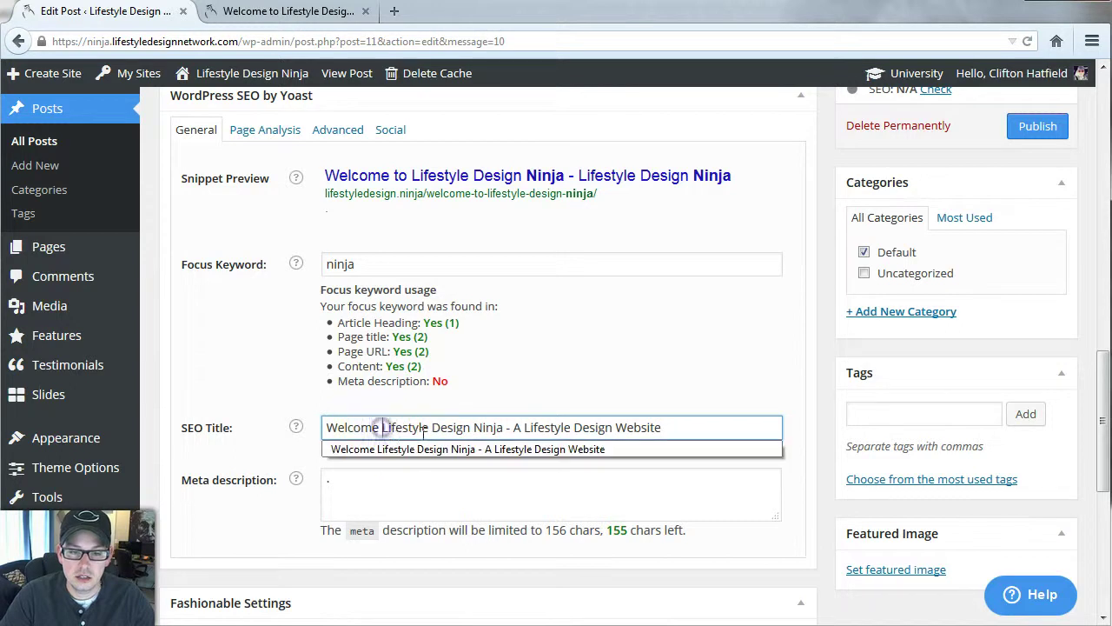
text(to)
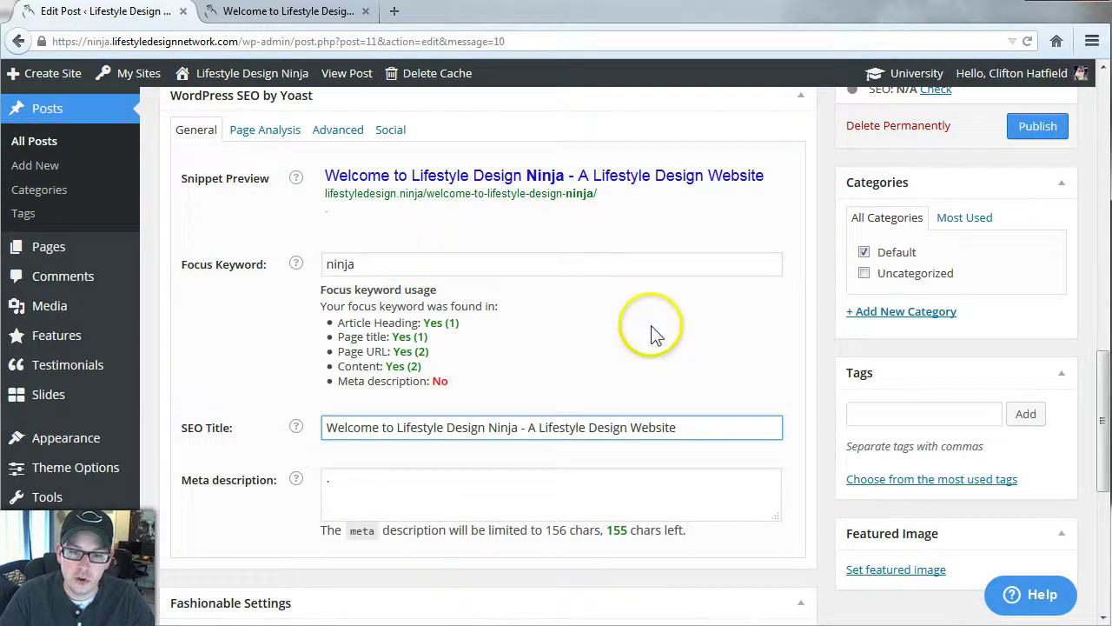
Step: Clear the period from the meta description and look over the post for text to reuse
scroll(652, 335, down, 3)
click(367, 357)
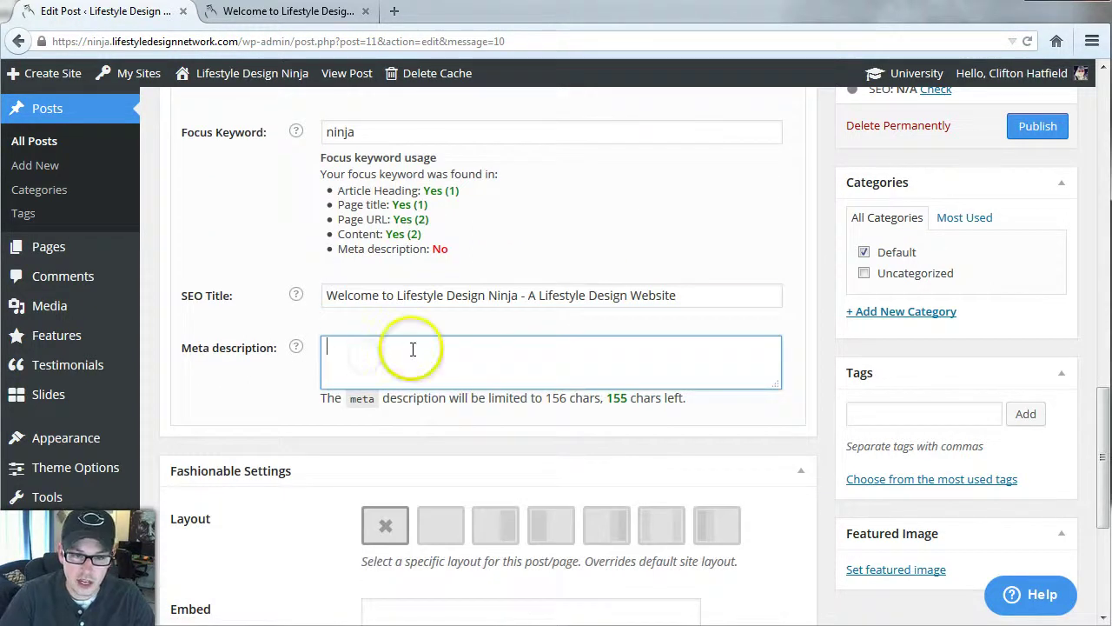
scroll(413, 349, up, 3)
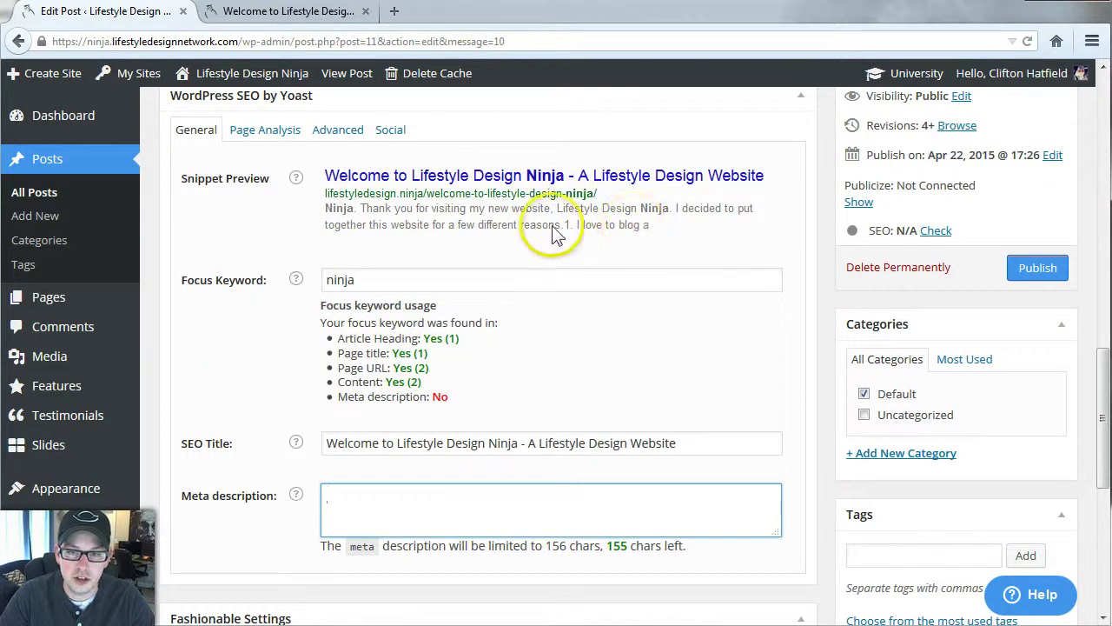
scroll(569, 224, up, 5)
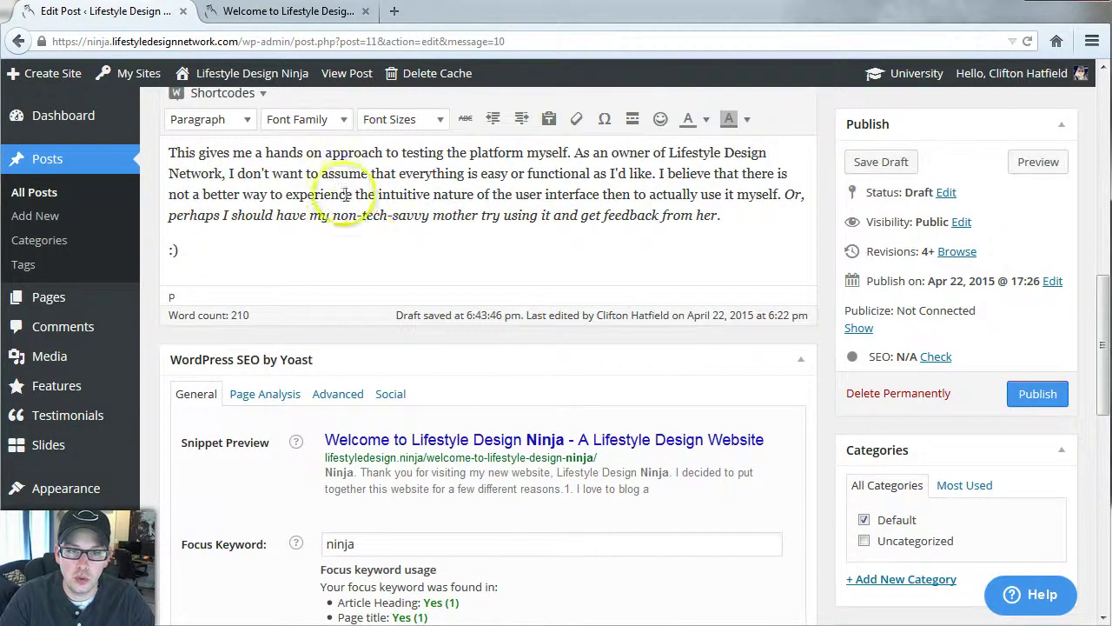
scroll(326, 199, up, 8)
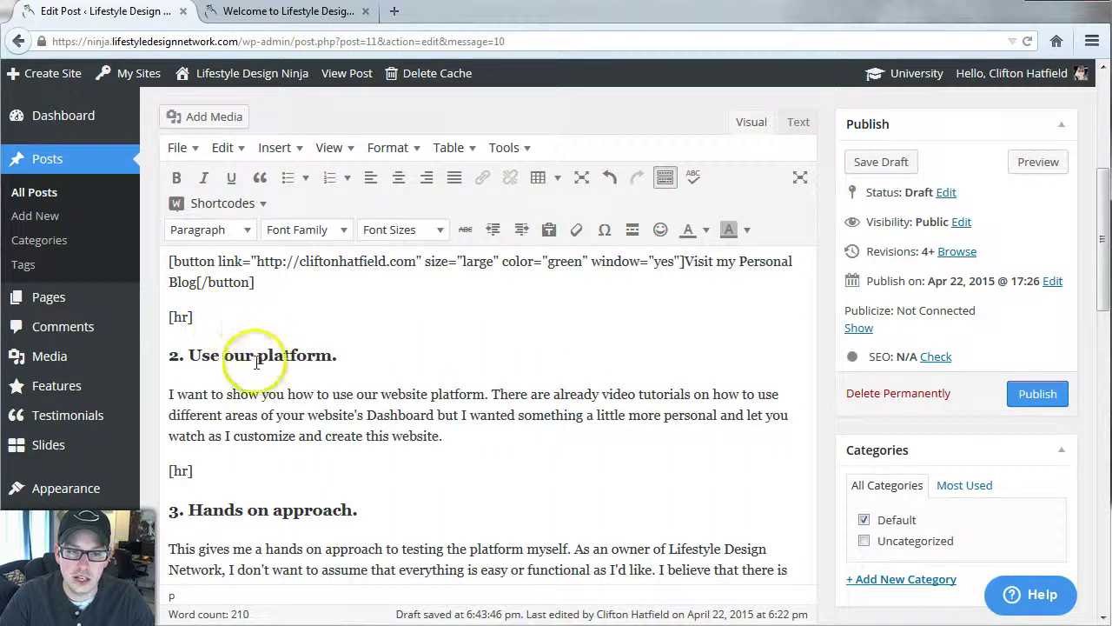
scroll(226, 374, down, 15)
click(230, 404)
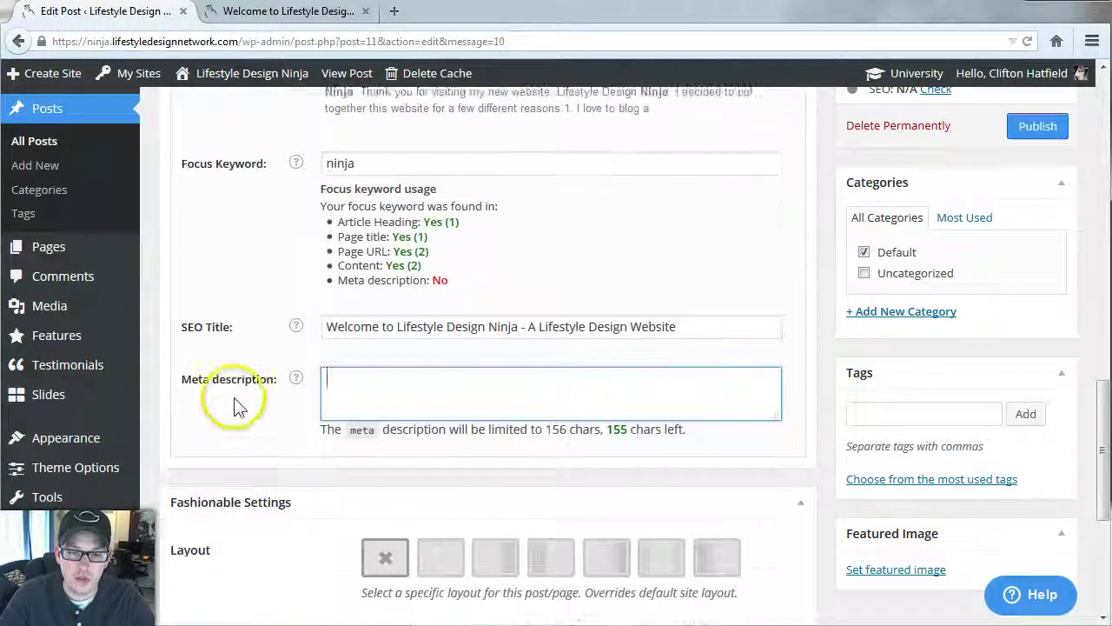
Step: Copy the intro text from "Thank you for visiting my new website" to "a few different reasons." into the meta description
scroll(390, 373, up, 3)
scroll(390, 373, up, 15)
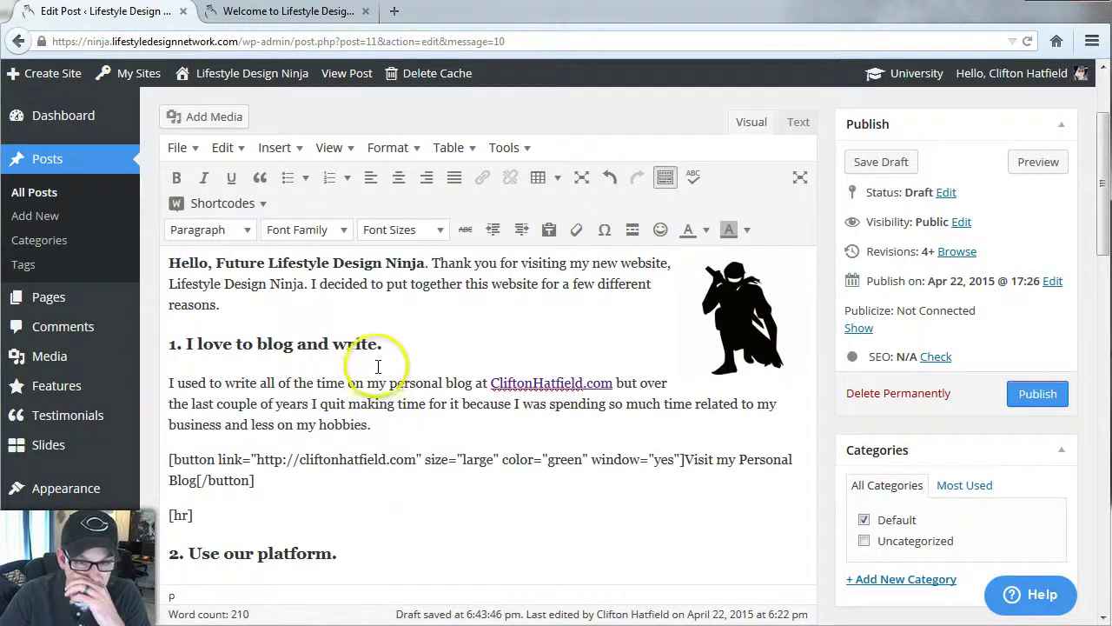
drag(432, 262, 458, 304)
key(ctrl+c)
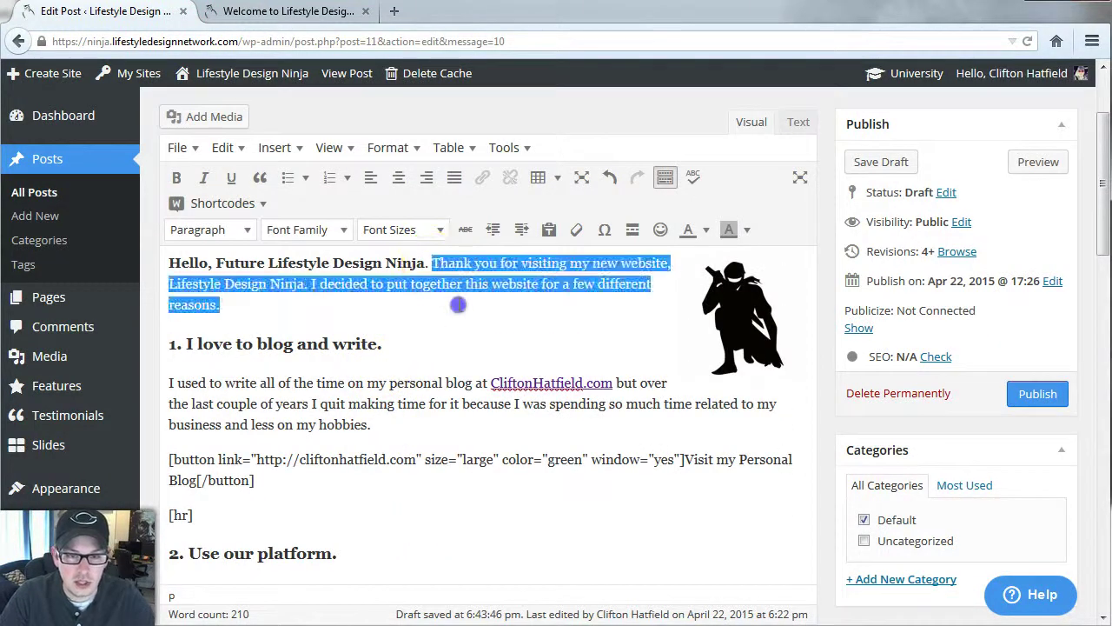
scroll(235, 417, down, 12)
click(417, 437)
key(ctrl+v)
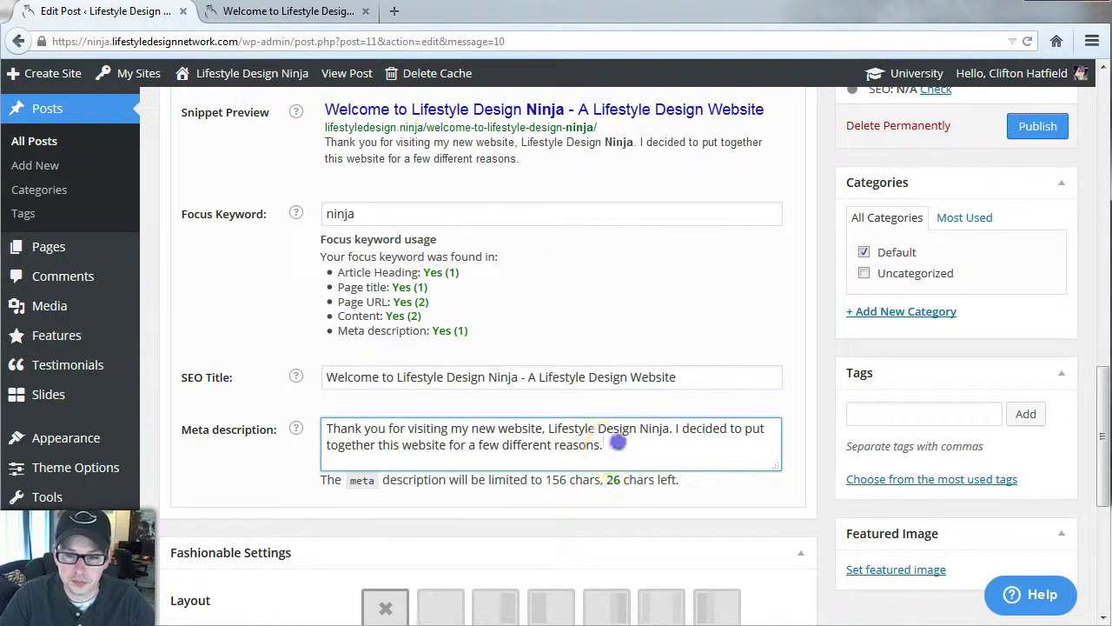
Step: Check the SEO page analysis and save the post as a draft
scroll(543, 491, down, 2)
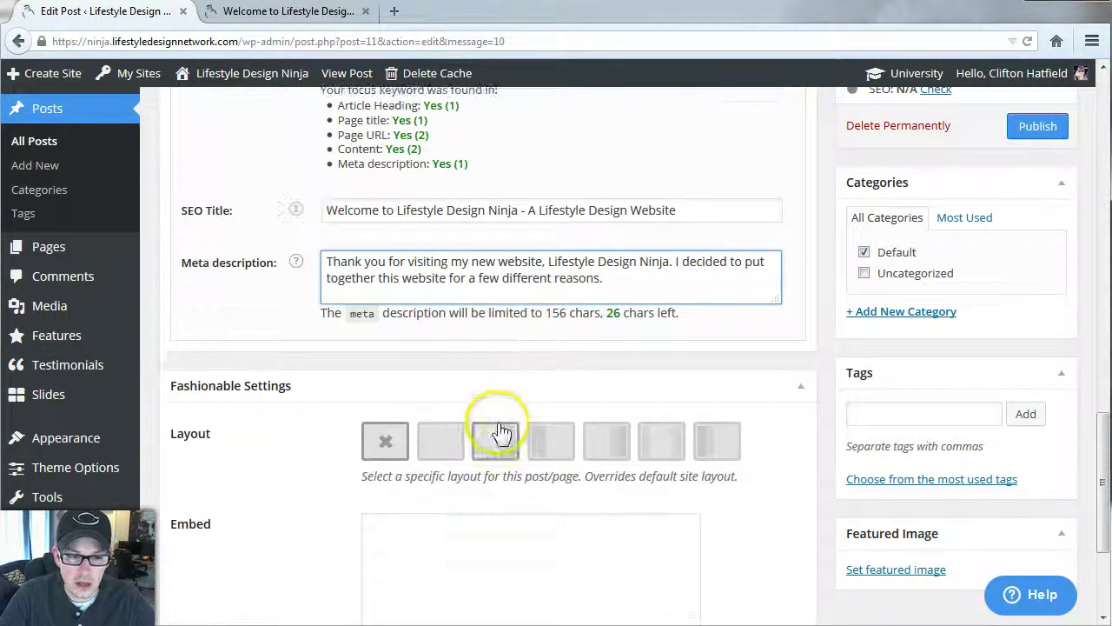
scroll(496, 434, down, 1)
scroll(261, 341, up, 5)
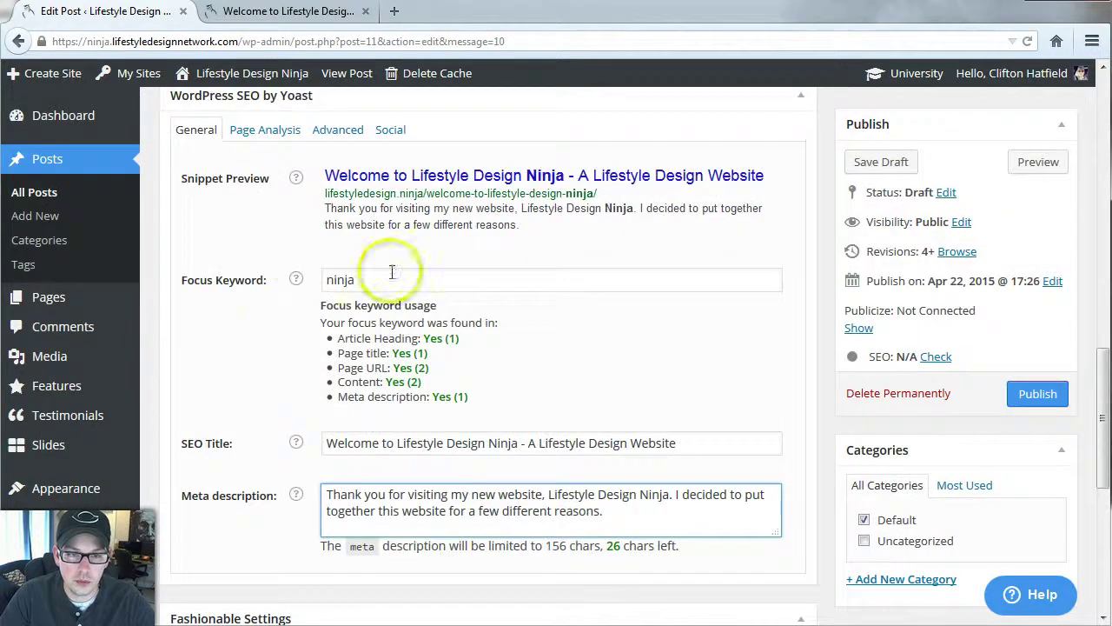
click(263, 196)
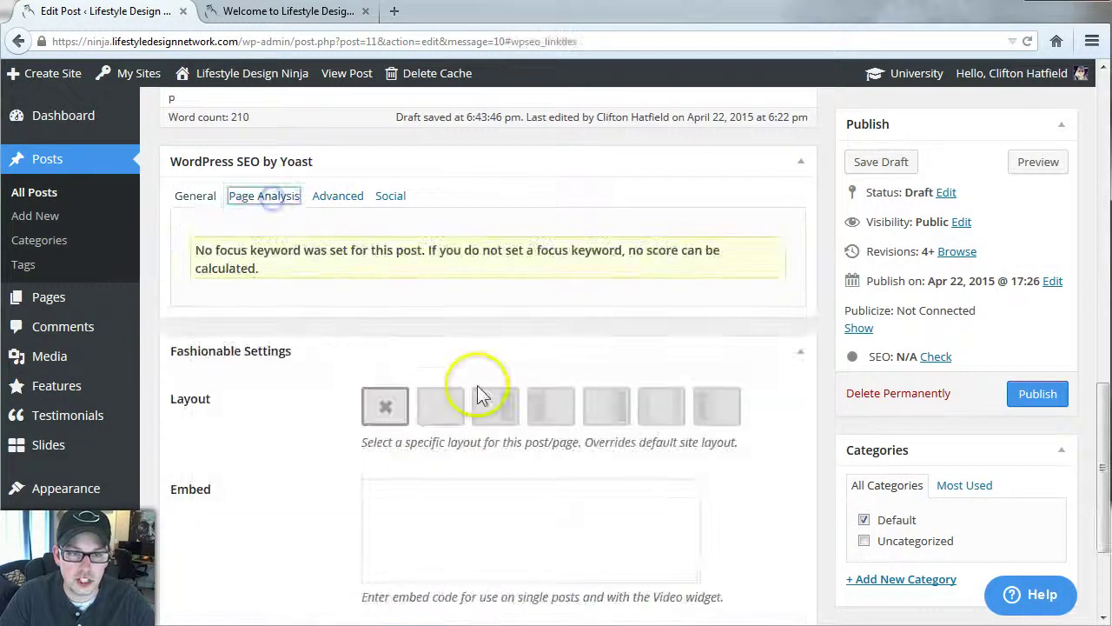
click(217, 200)
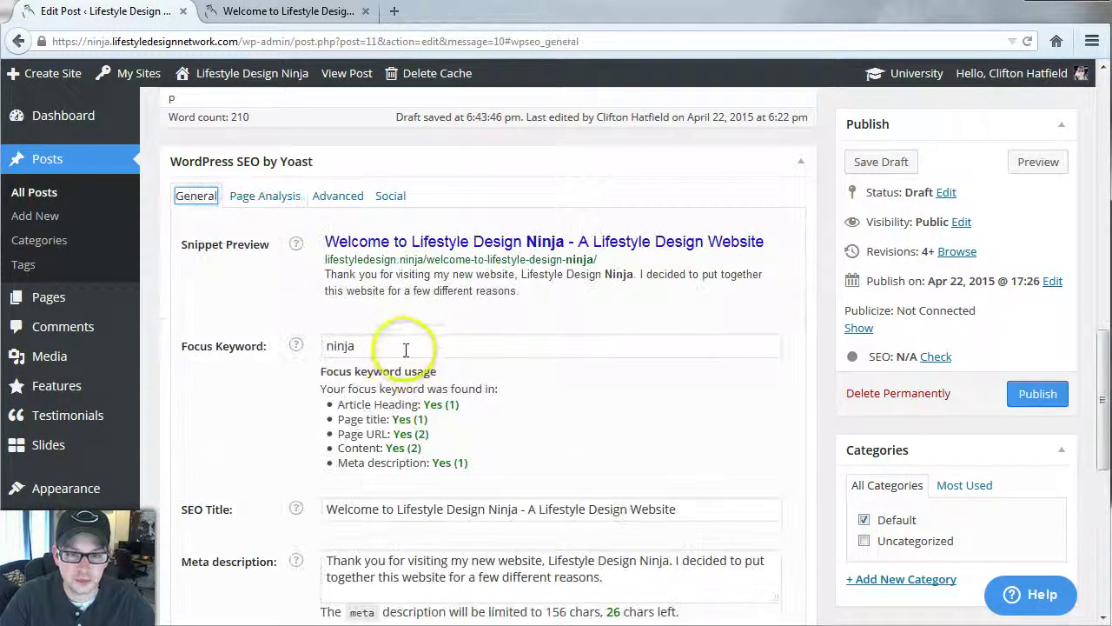
scroll(884, 378, down, 1)
click(1034, 331)
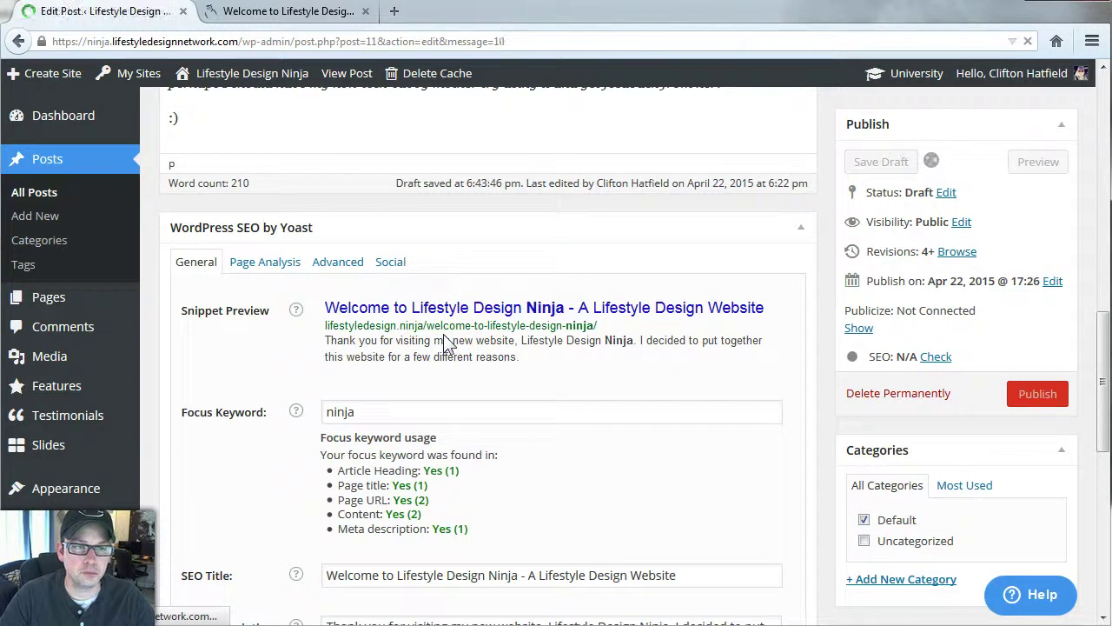
click(442, 253)
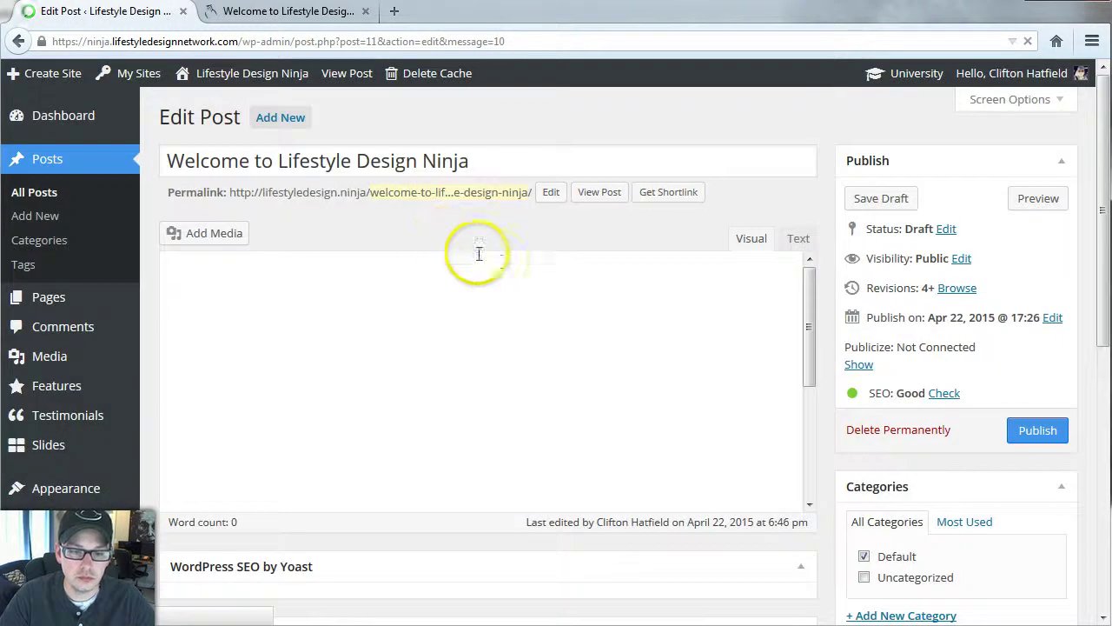
Step: Open the SEO page analysis of the saved draft and review its recommendations
scroll(837, 335, down, 5)
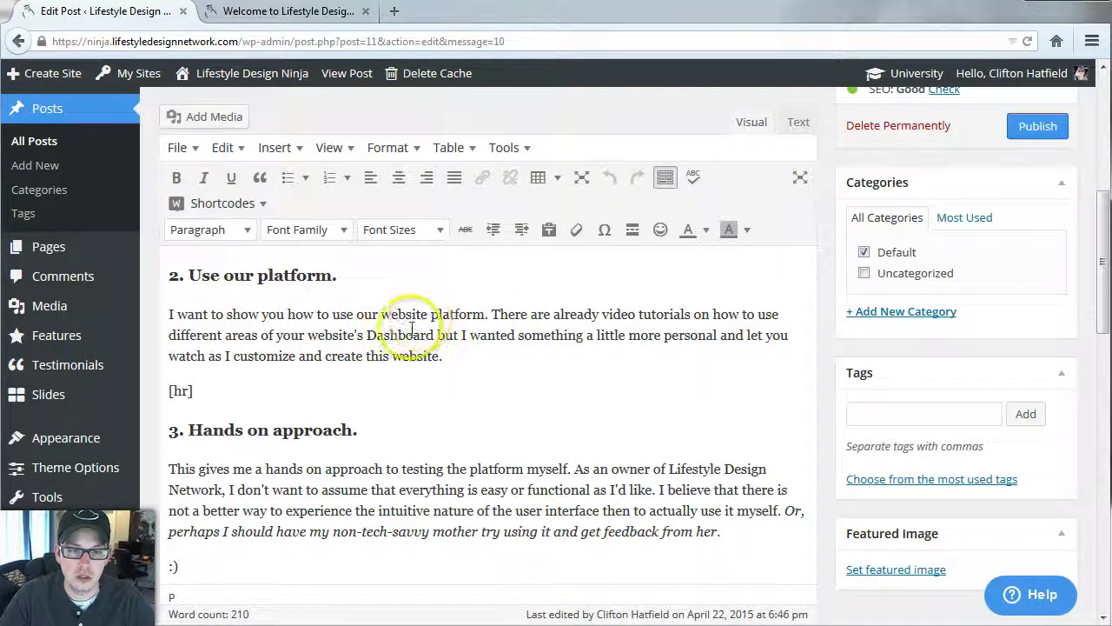
scroll(832, 328, down, 5)
scroll(826, 315, down, 2)
scroll(826, 316, up, 2)
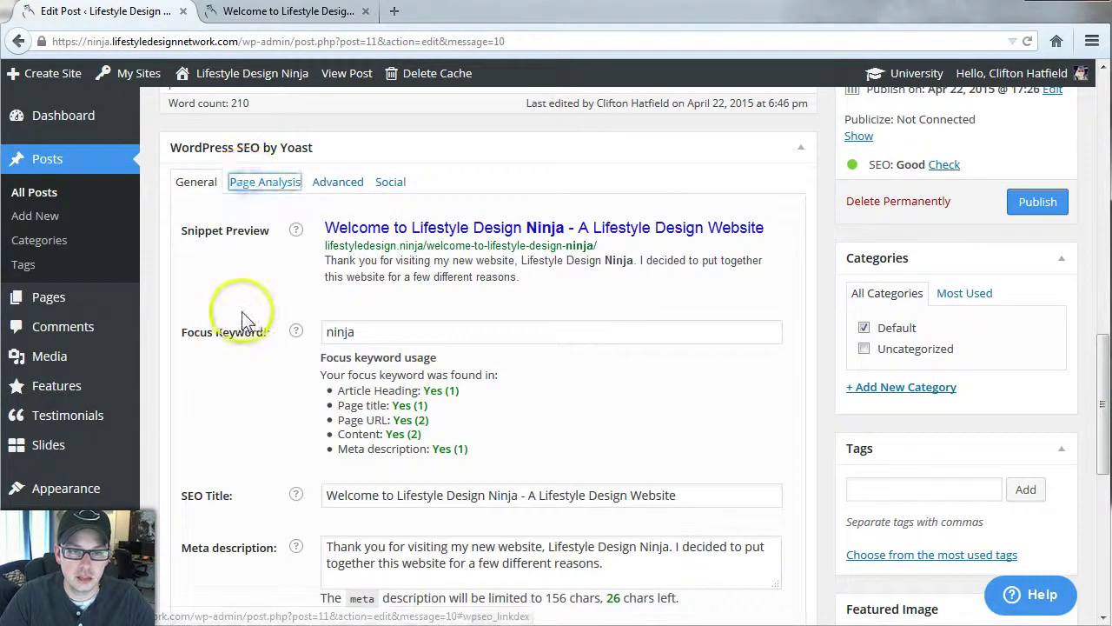
click(260, 183)
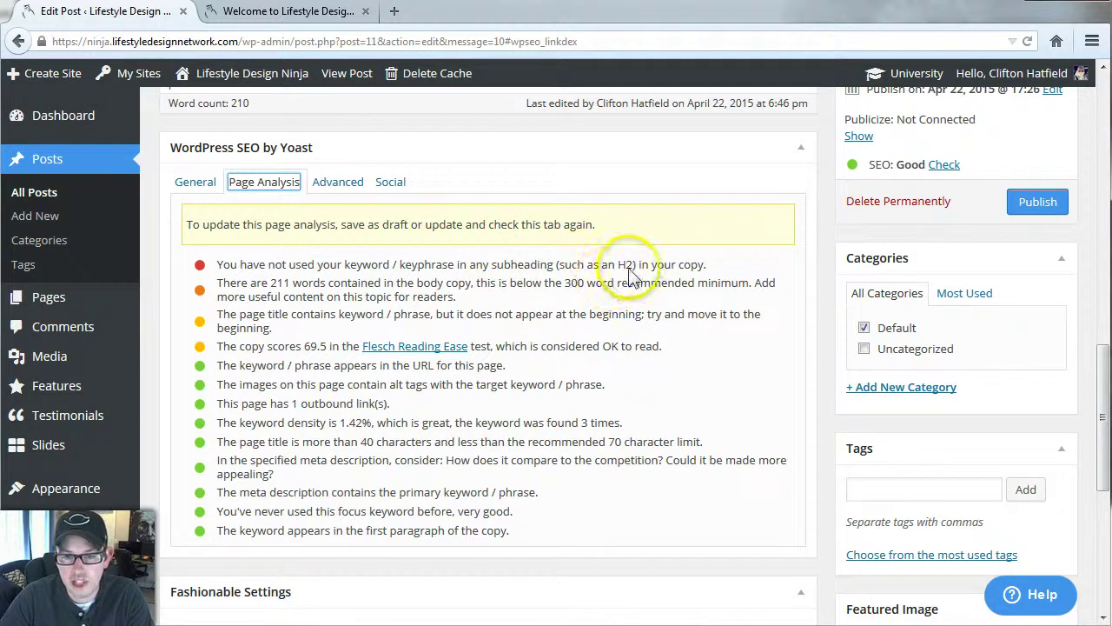
Step: Check the heading style and wording of the three numbered subheadings in the post for use of the focus keyword
scroll(643, 286, up, 5)
scroll(522, 348, up, 2)
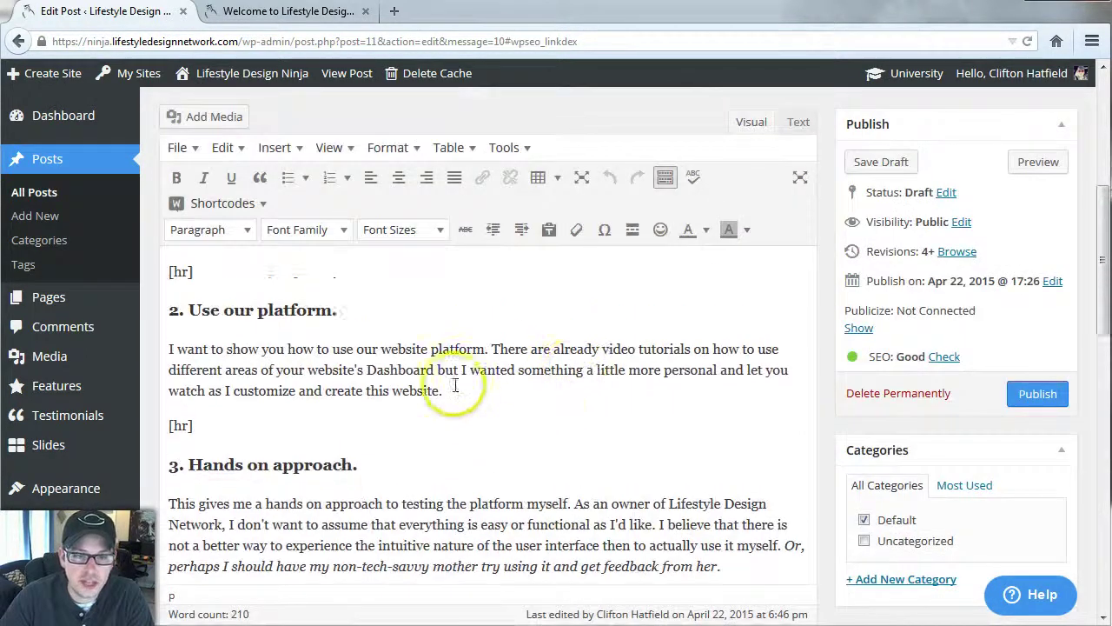
drag(360, 495, 167, 495)
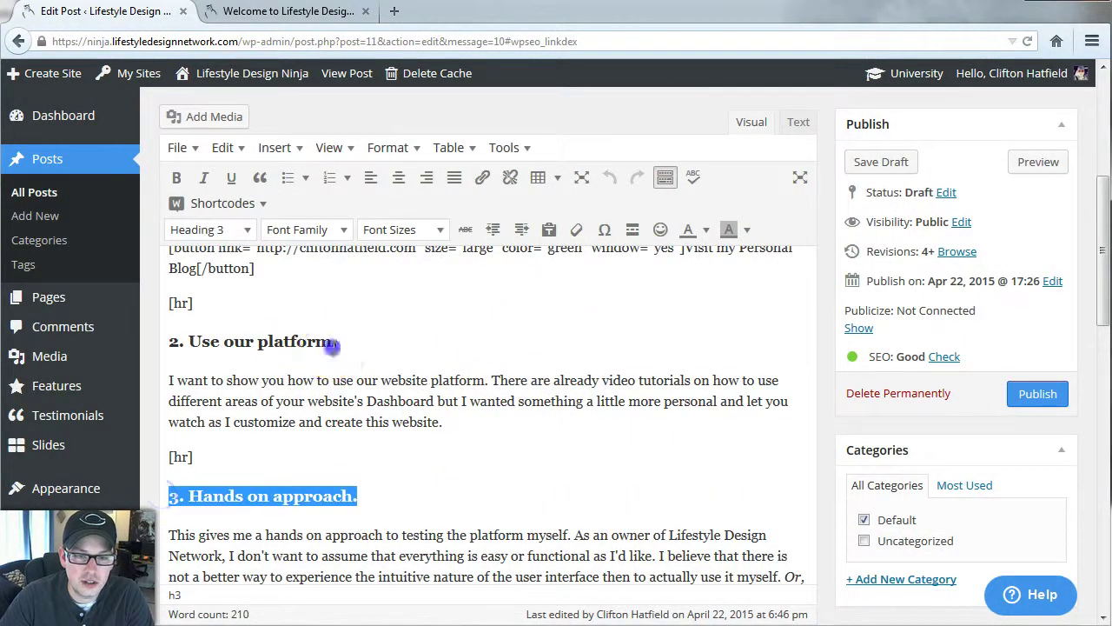
drag(333, 340, 166, 341)
scroll(260, 399, up, 3)
drag(392, 391, 191, 391)
scroll(212, 389, down, 3)
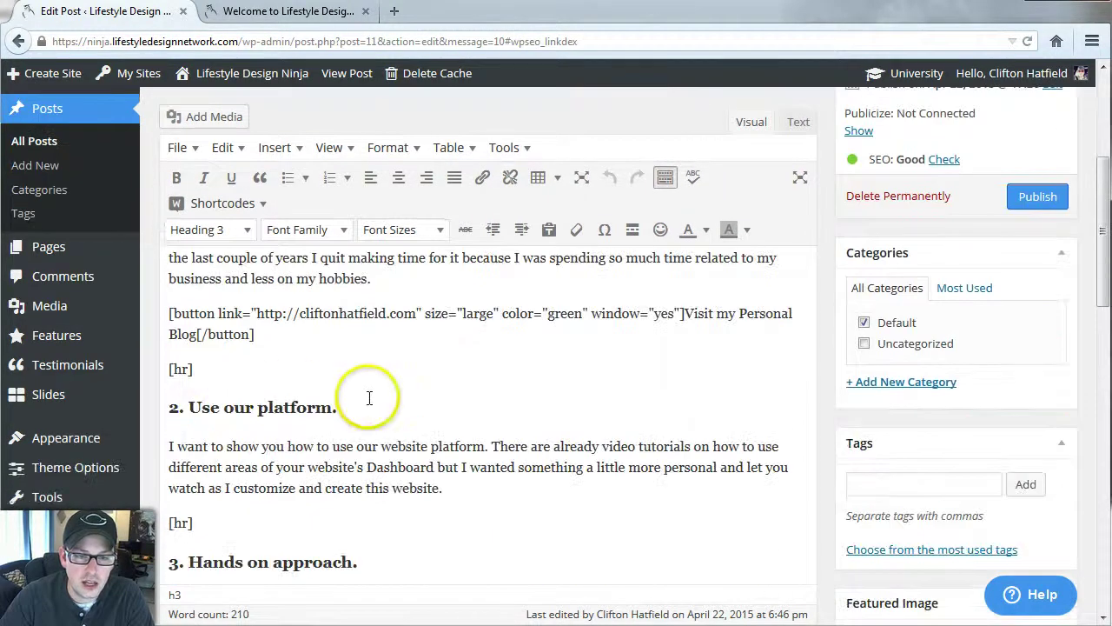
Step: Insert the word "ninja" before "platform" in the second numbered subheading, "2. Use our platform."
scroll(365, 396, down, 1)
click(256, 341)
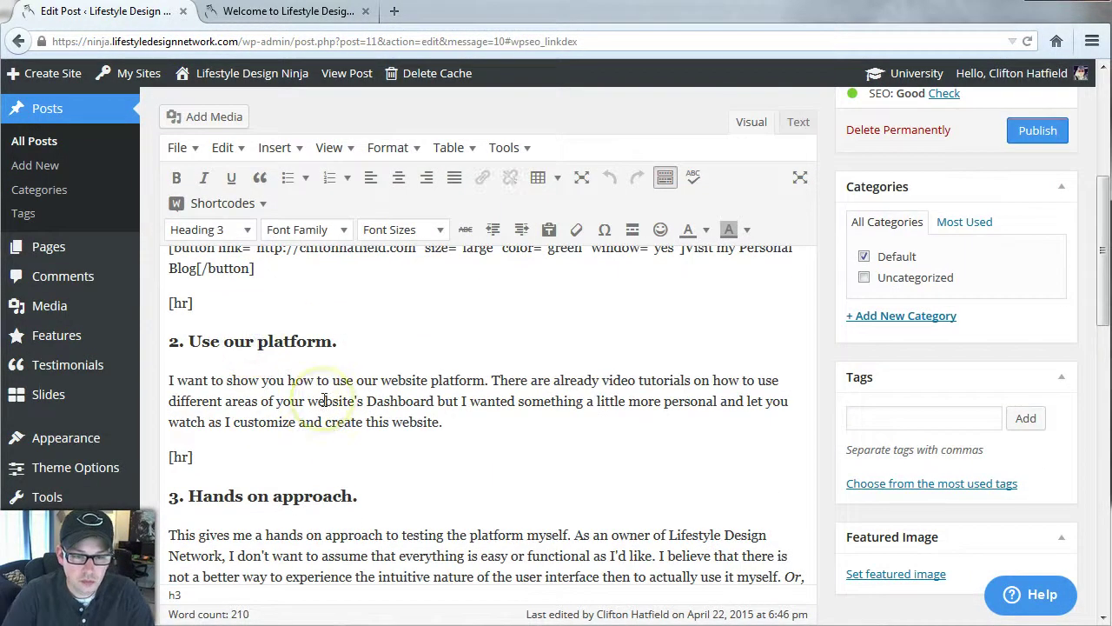
text(ninja)
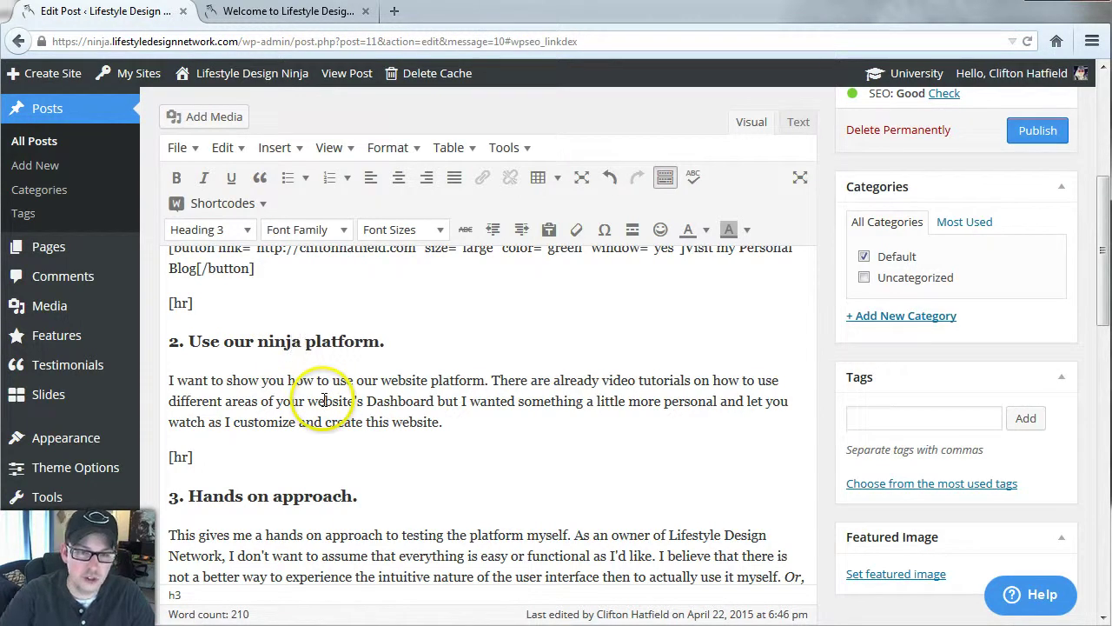
Step: Review the SEO page analysis and the advanced SEO settings, from meta robots to the 301 redirect
scroll(605, 350, down, 7)
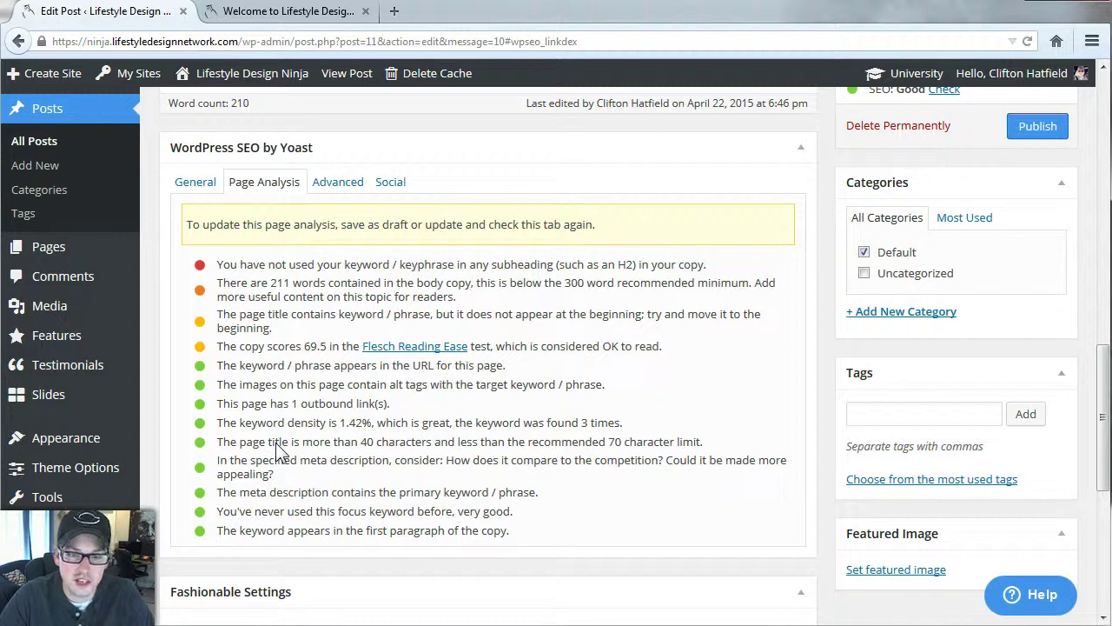
click(337, 182)
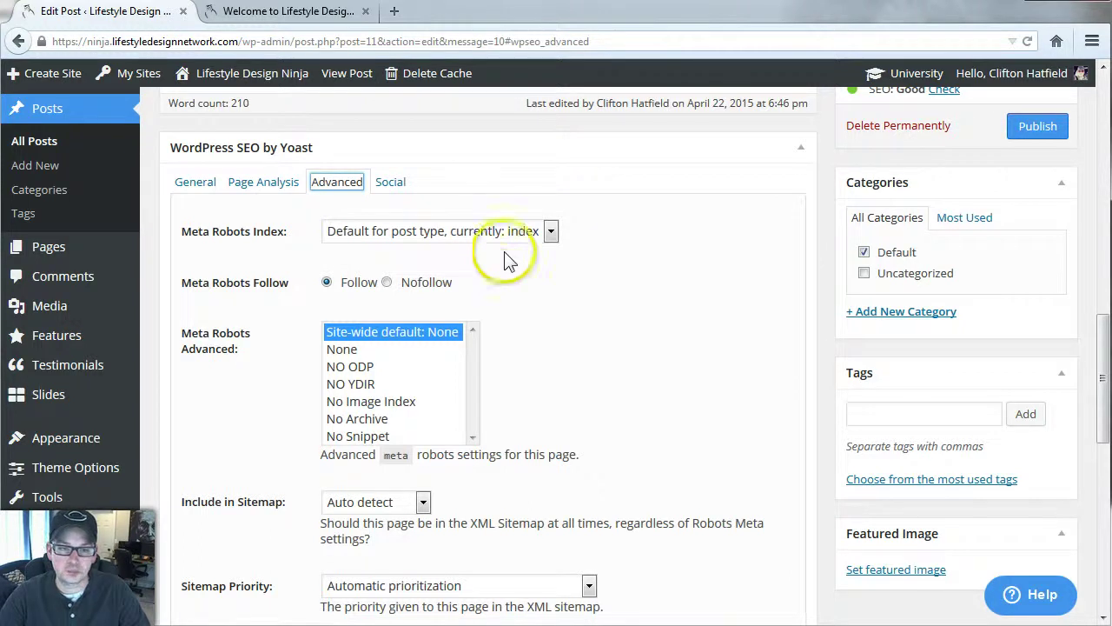
scroll(530, 309, down, 3)
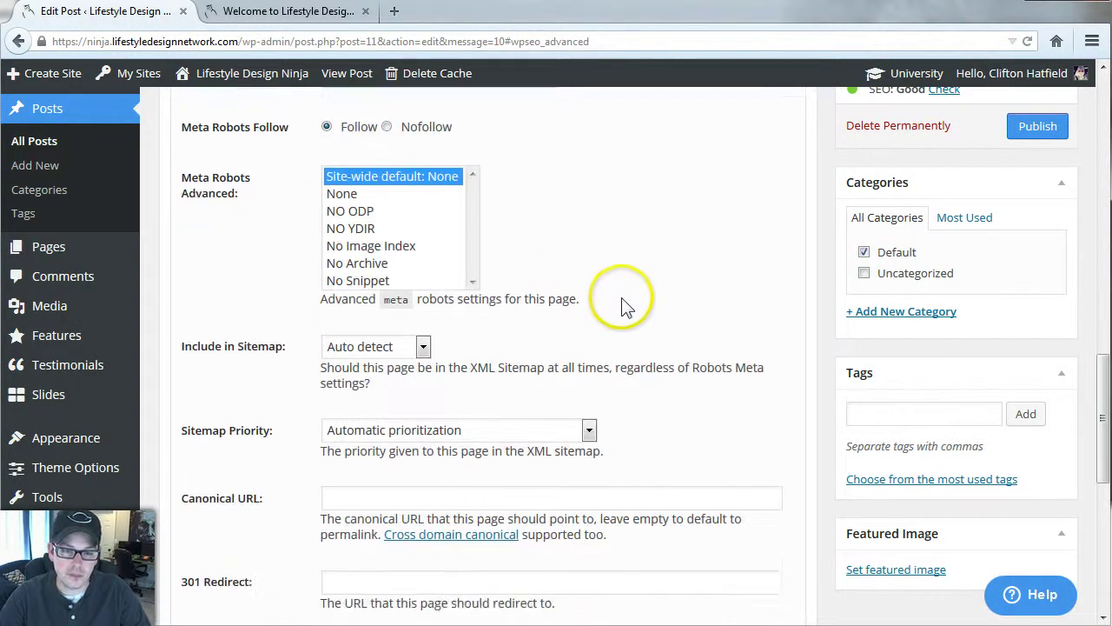
scroll(623, 304, down, 5)
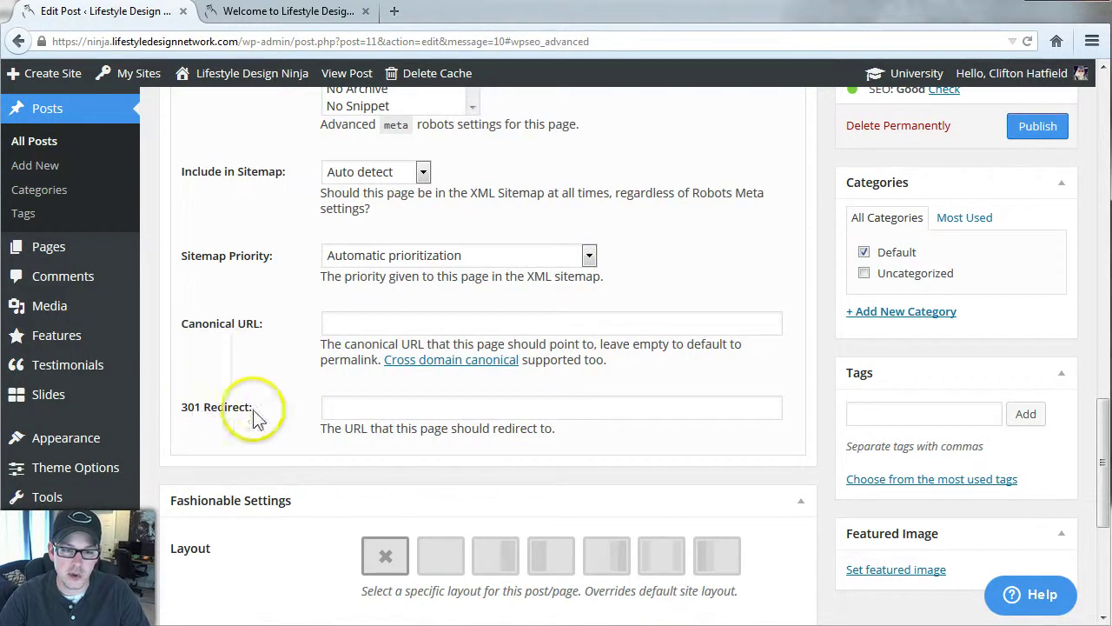
click(345, 406)
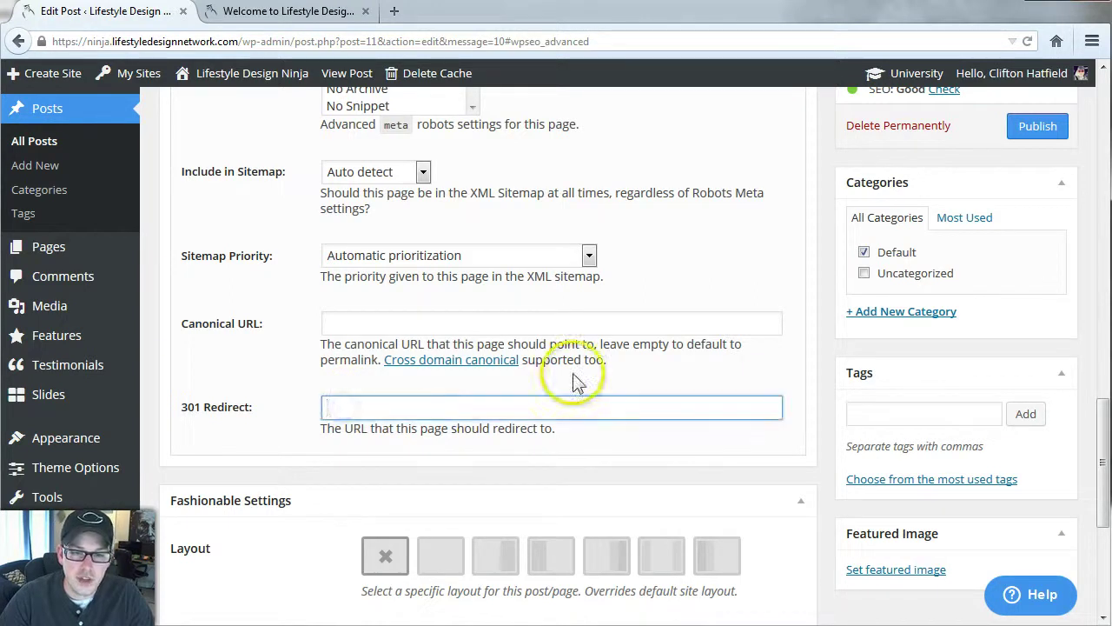
Step: Open the social SEO settings and examine the Facebook title, description and image fields
scroll(571, 359, up, 7)
click(391, 446)
scroll(529, 360, down, 3)
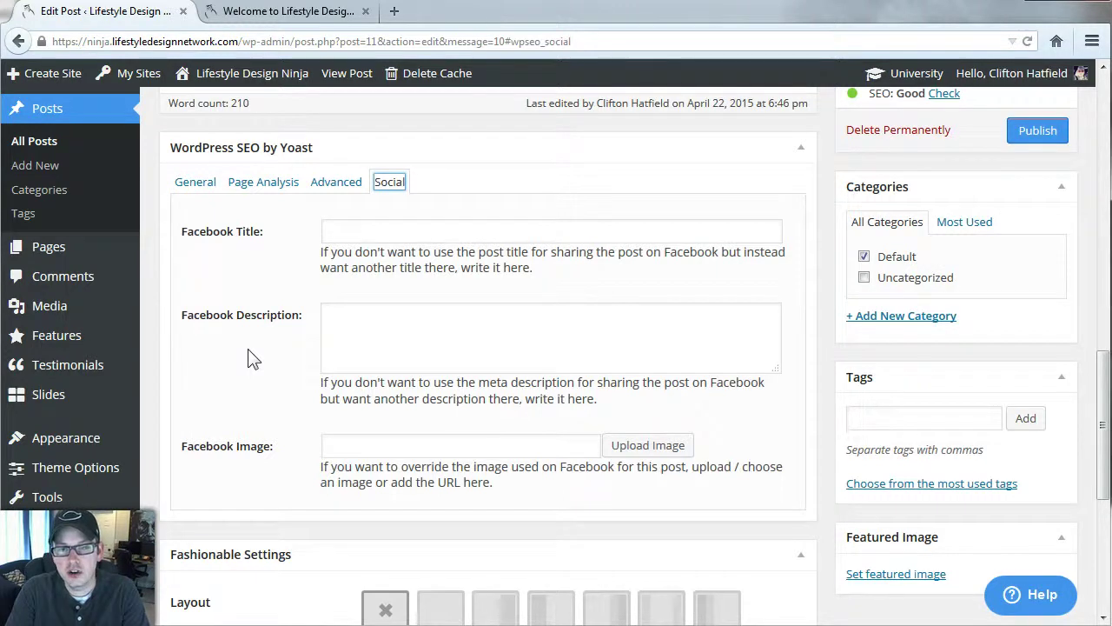
click(347, 323)
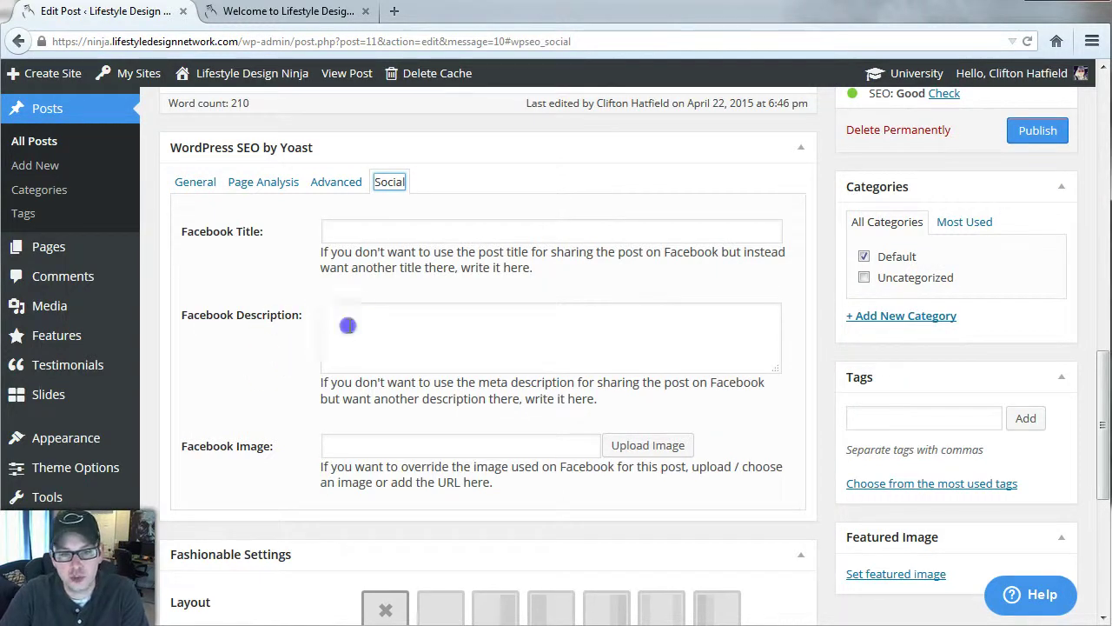
click(368, 229)
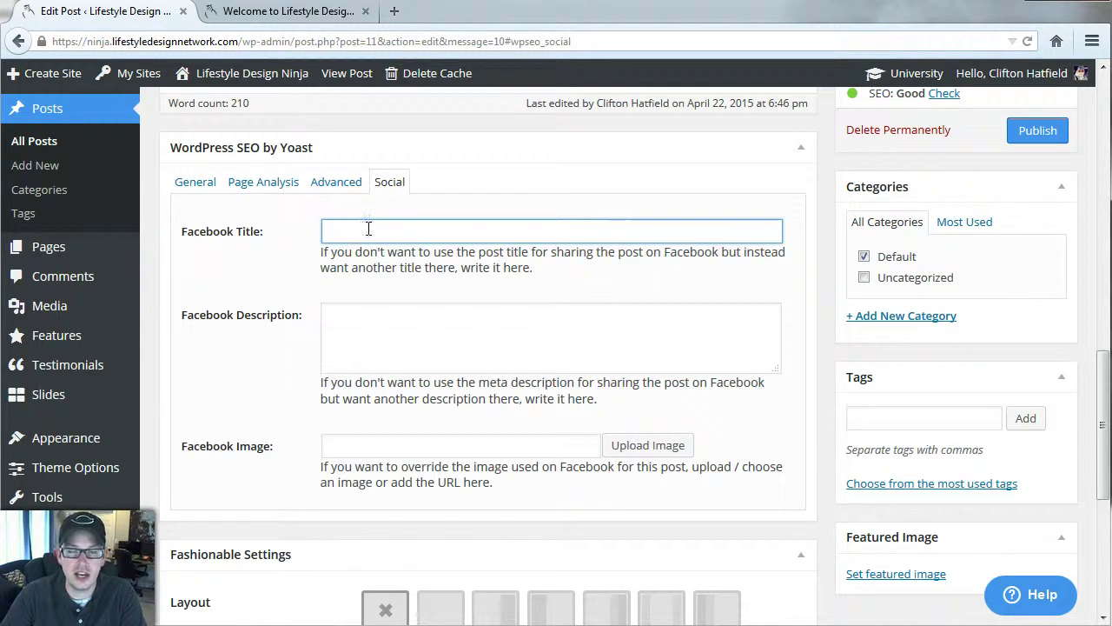
click(291, 244)
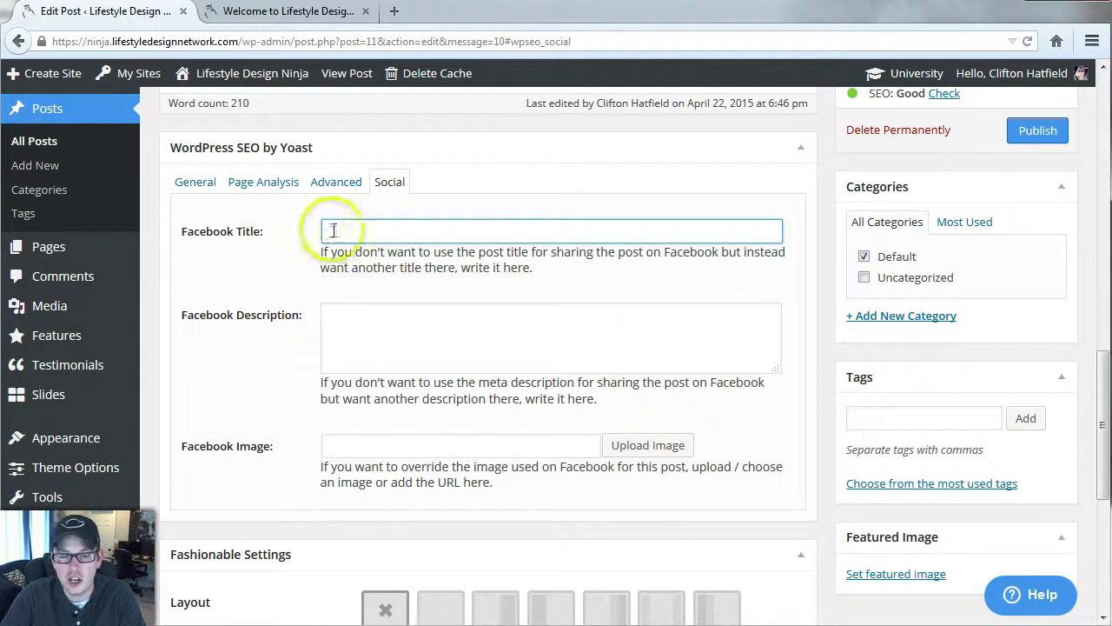
click(345, 315)
click(406, 443)
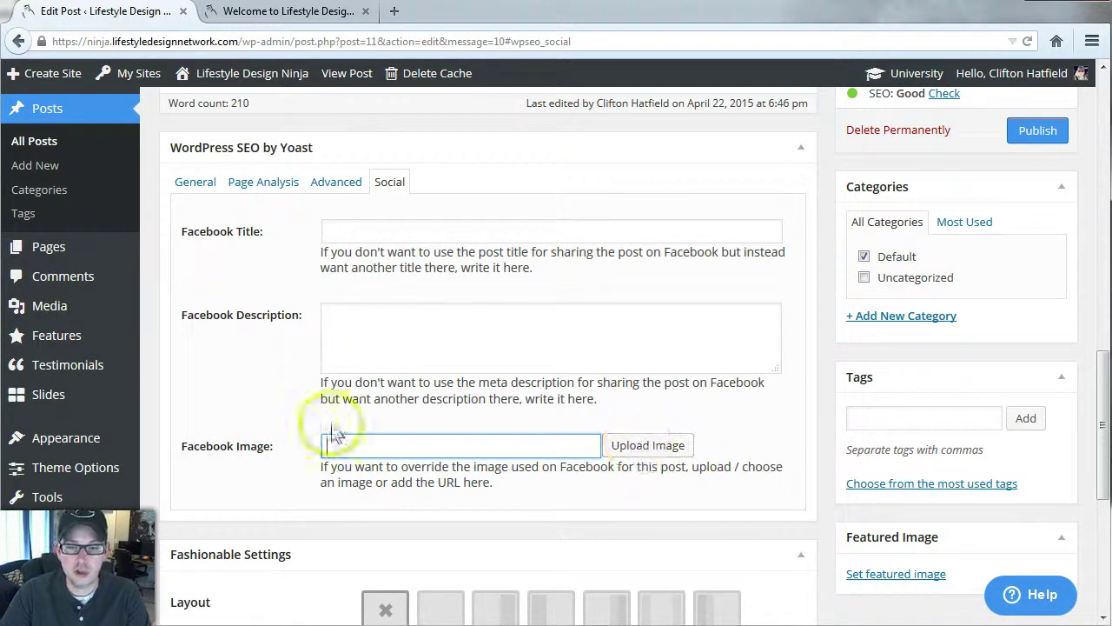
Step: Set the Facebook image to ninja.jpg from the media library
click(633, 446)
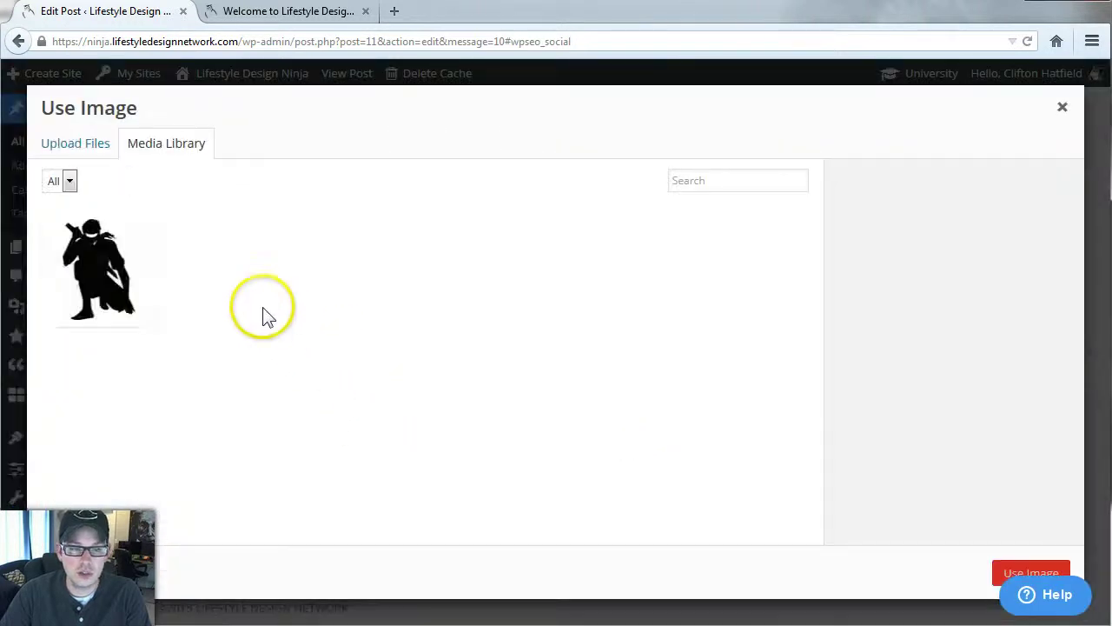
click(104, 271)
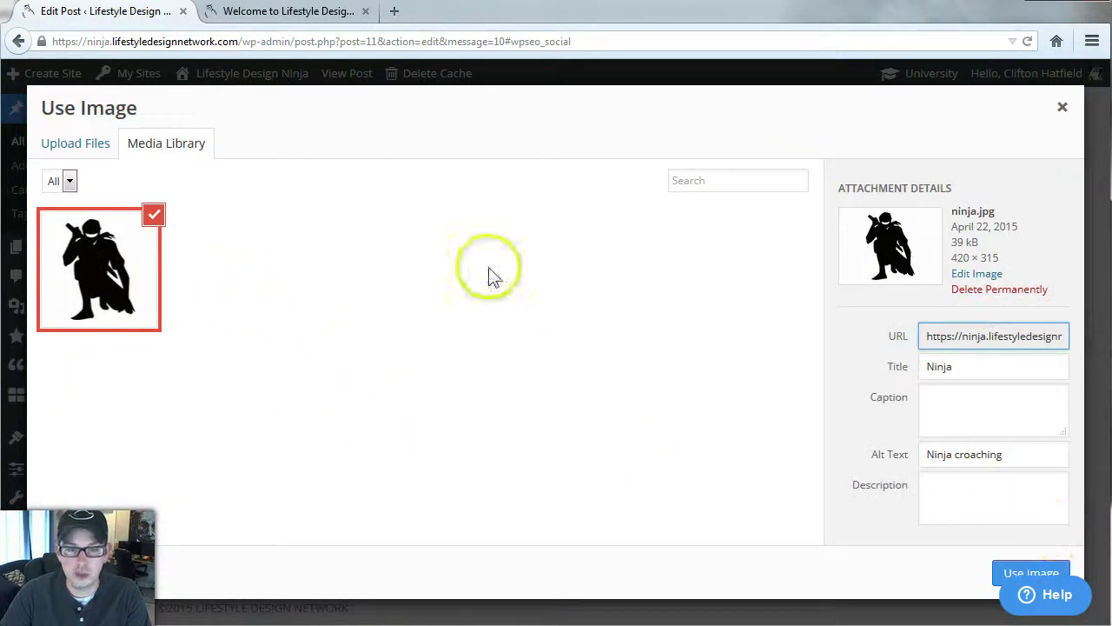
click(96, 263)
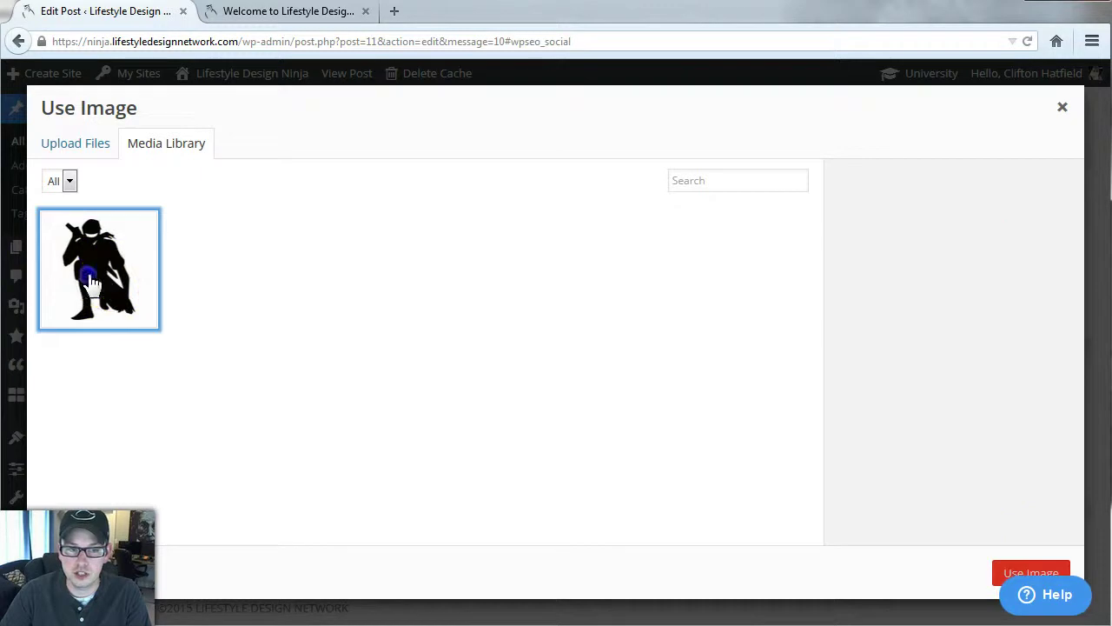
click(113, 289)
click(1027, 575)
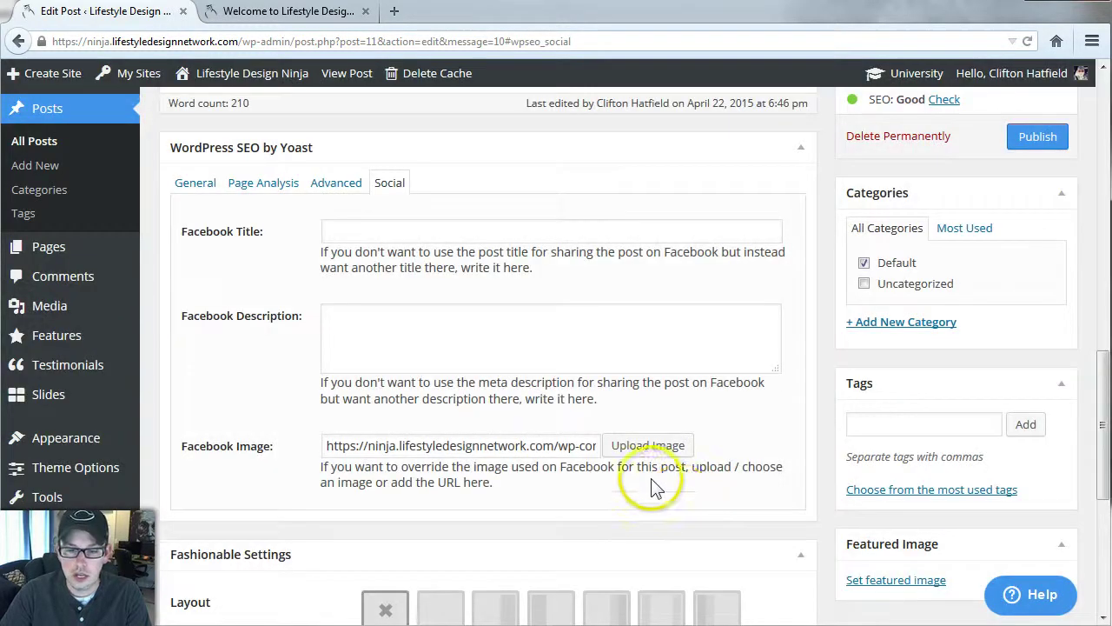
Step: Examine the post's layout choices and embed code field in the Fashionable Settings
scroll(621, 484, down, 4)
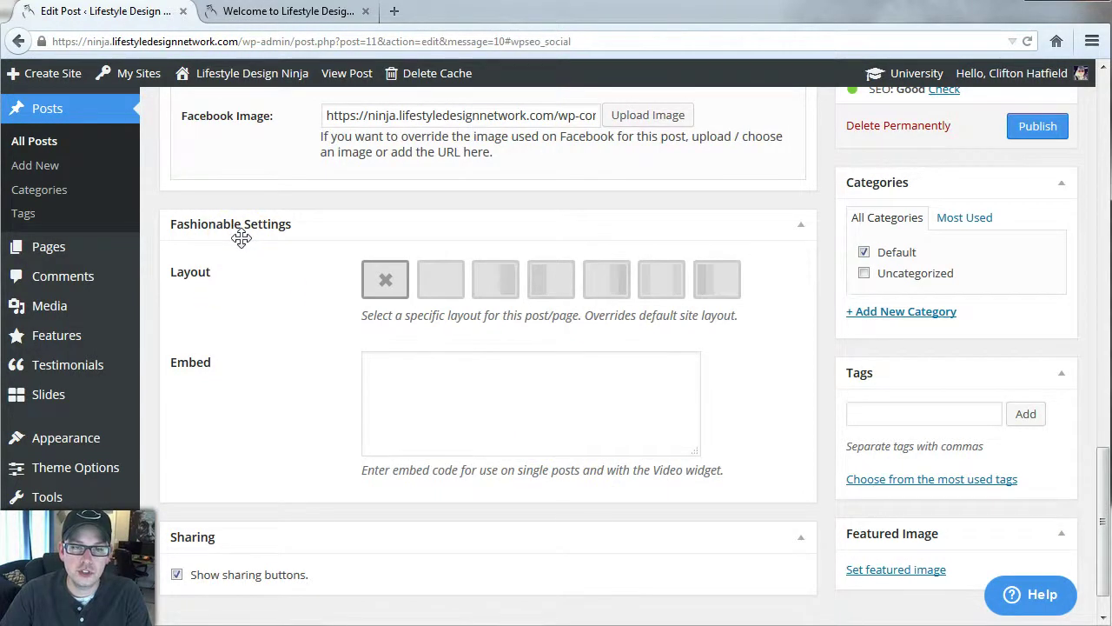
click(260, 256)
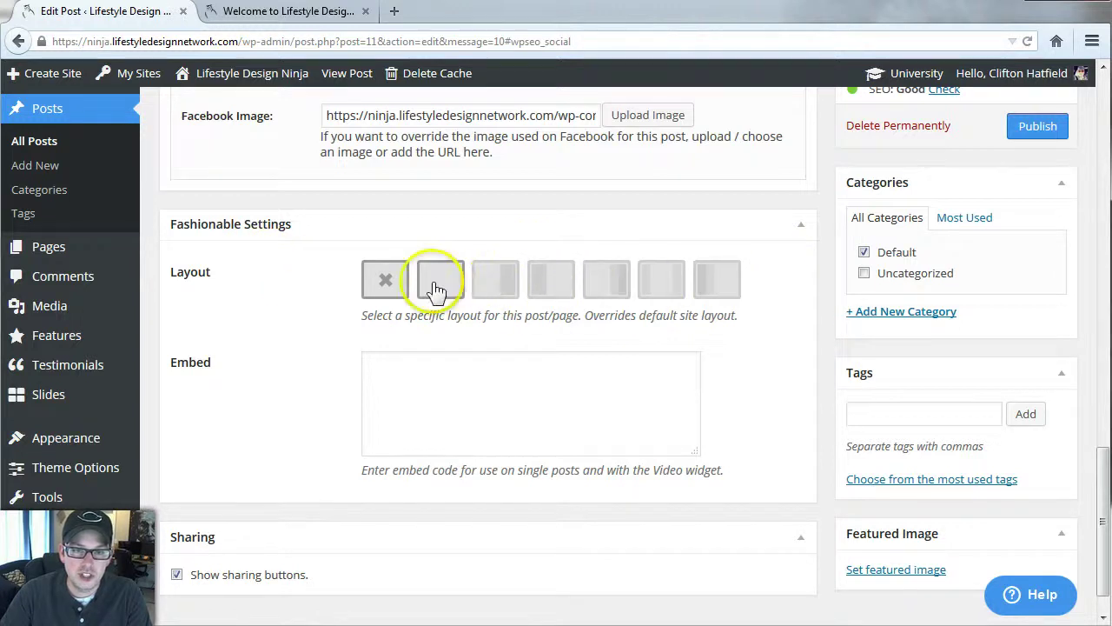
click(384, 285)
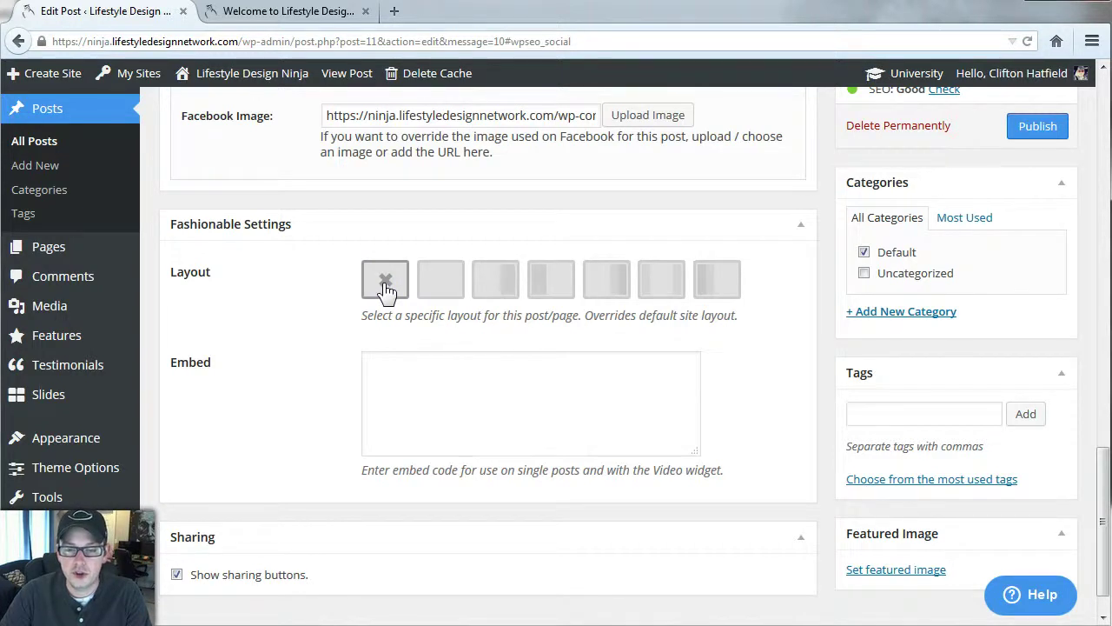
click(402, 379)
click(403, 385)
right_click(401, 386)
Step: View the post's HTML source and return to the visual editor
scroll(402, 386, up, 15)
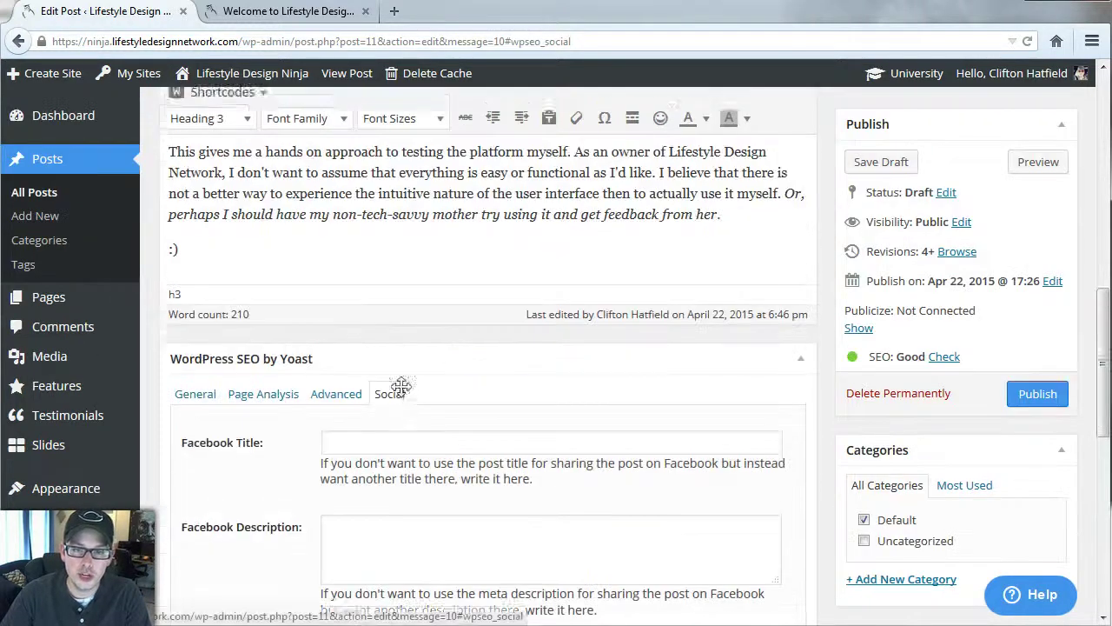
click(796, 126)
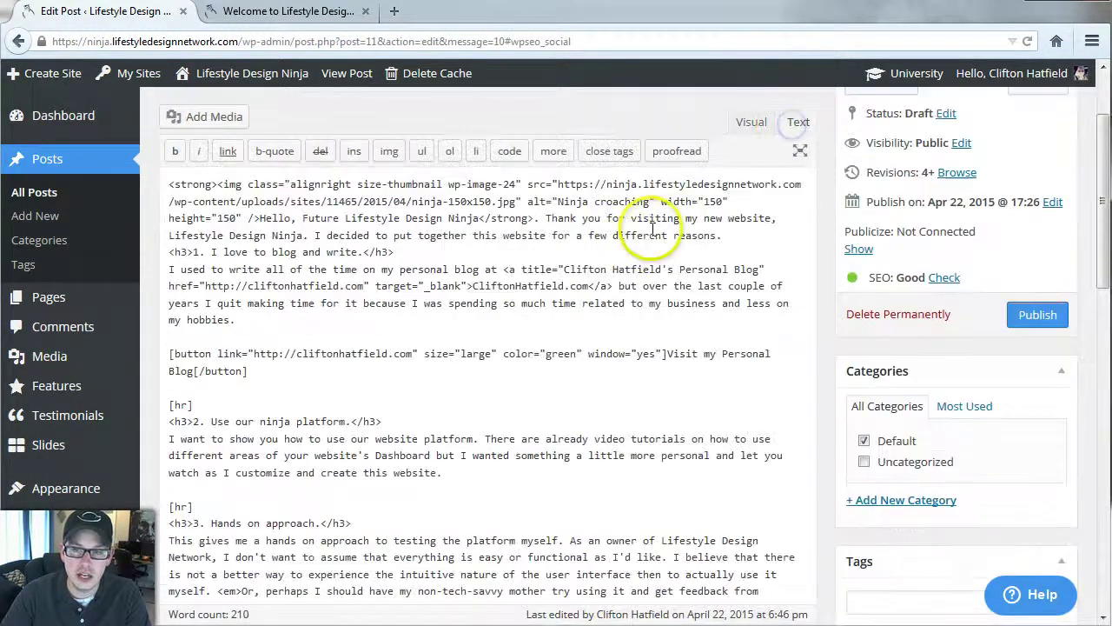
click(255, 382)
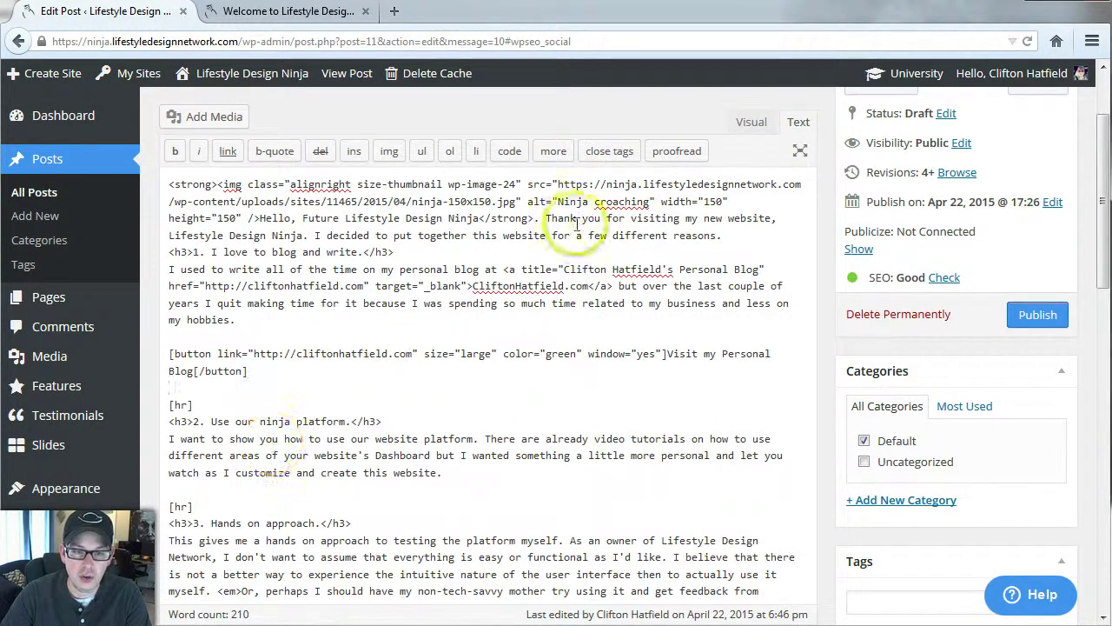
click(751, 122)
Step: Check the post's sharing buttons option and locate the site-wide sharing settings
scroll(801, 360, down, 5)
scroll(801, 359, down, 10)
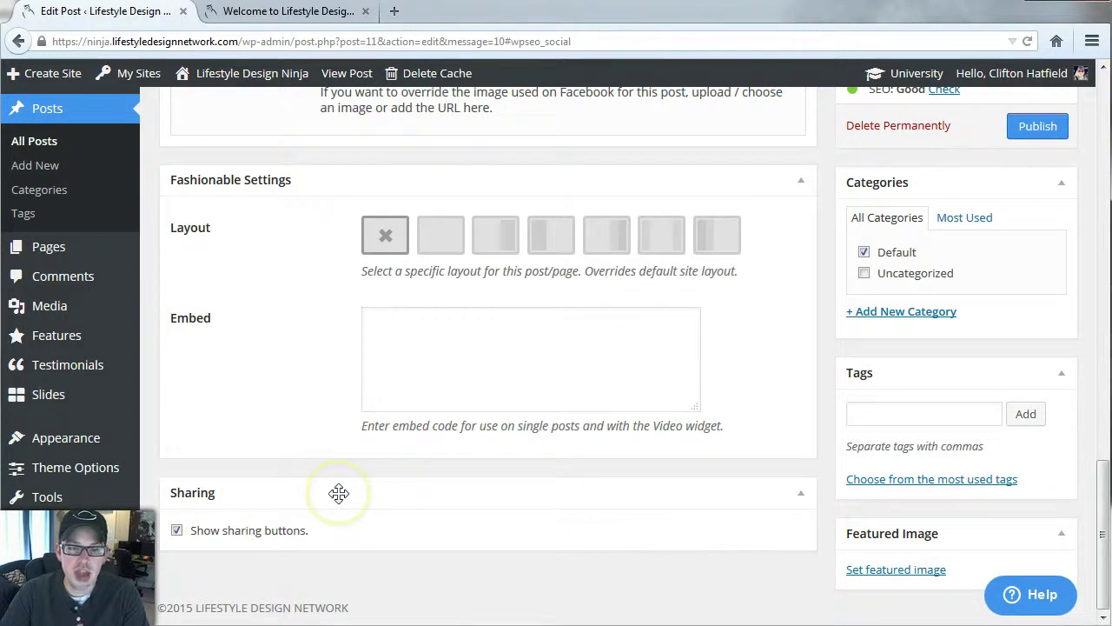
mouse_move(82, 528)
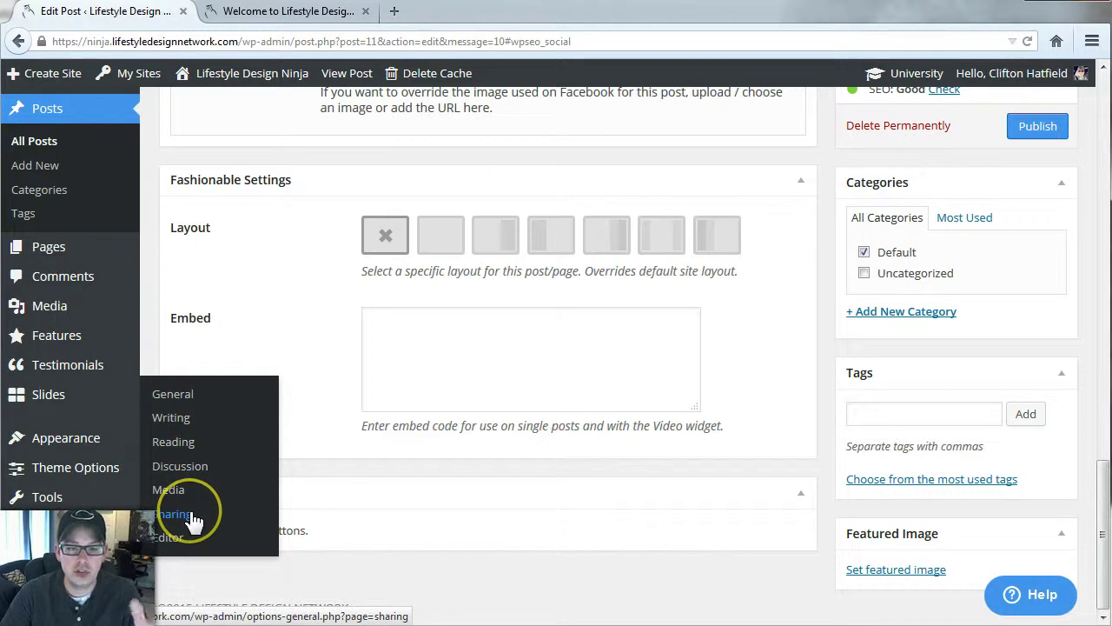
scroll(866, 456, up, 3)
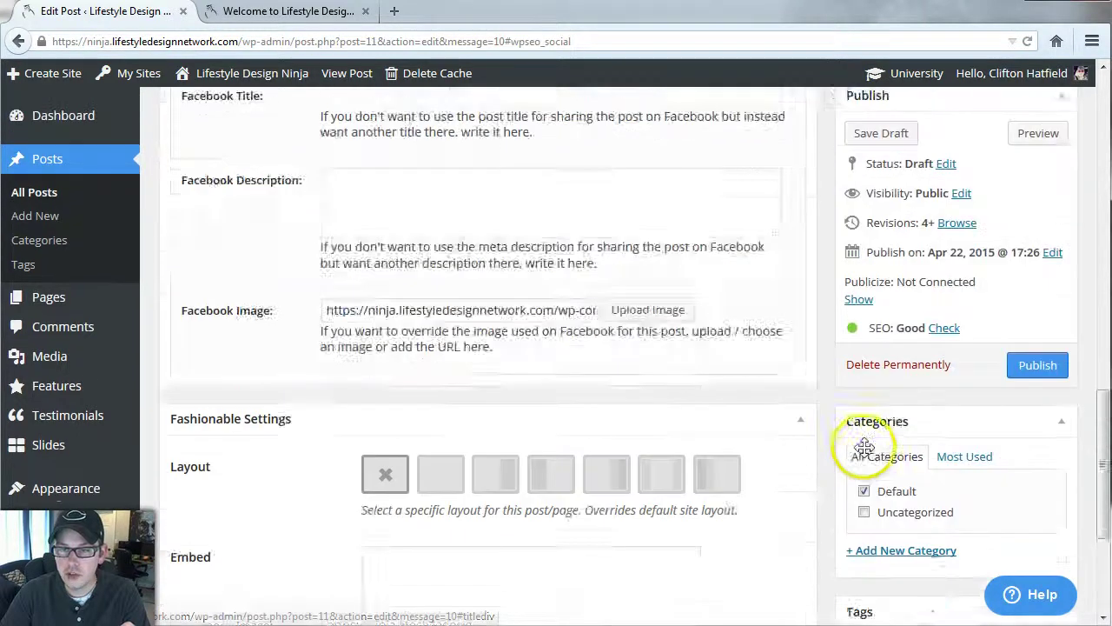
scroll(865, 456, up, 4)
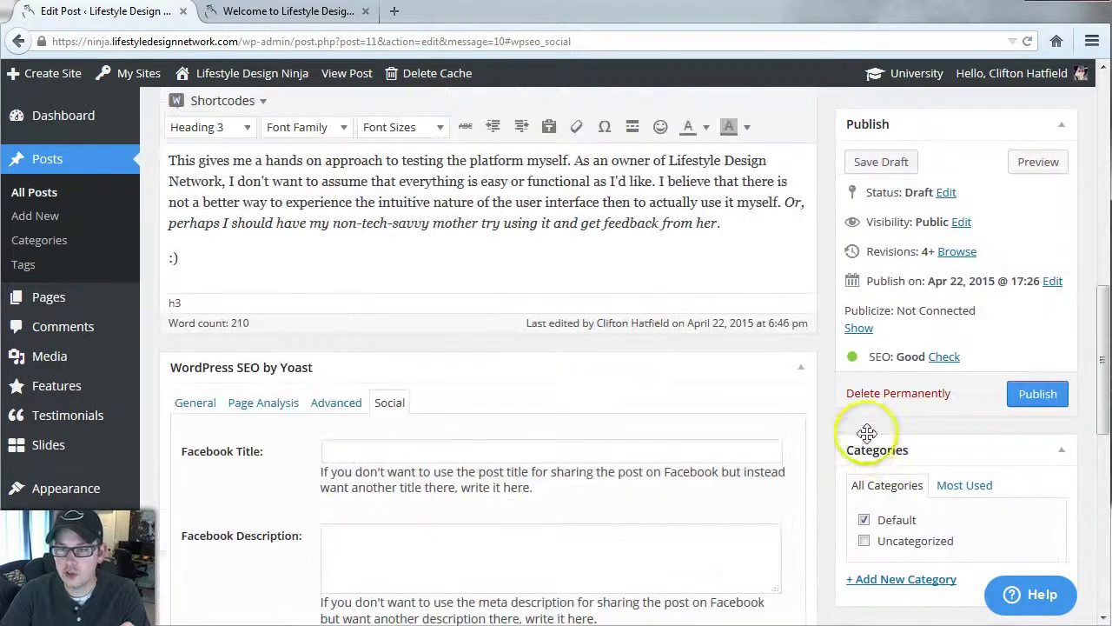
Step: Examine the Password protected and Private options in the post's visibility settings
click(892, 167)
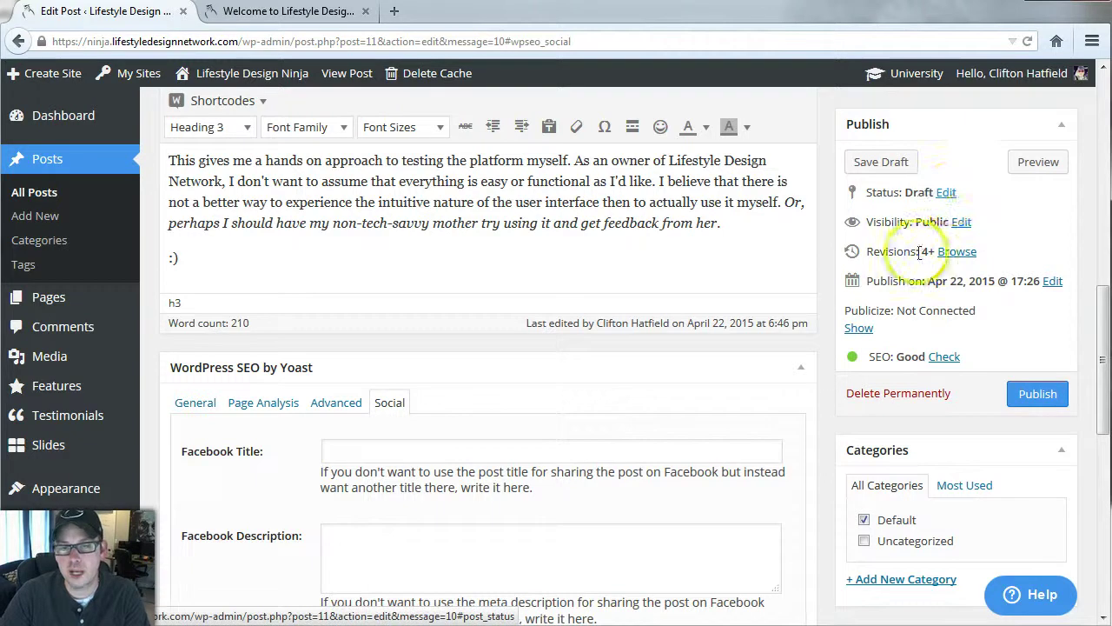
click(961, 226)
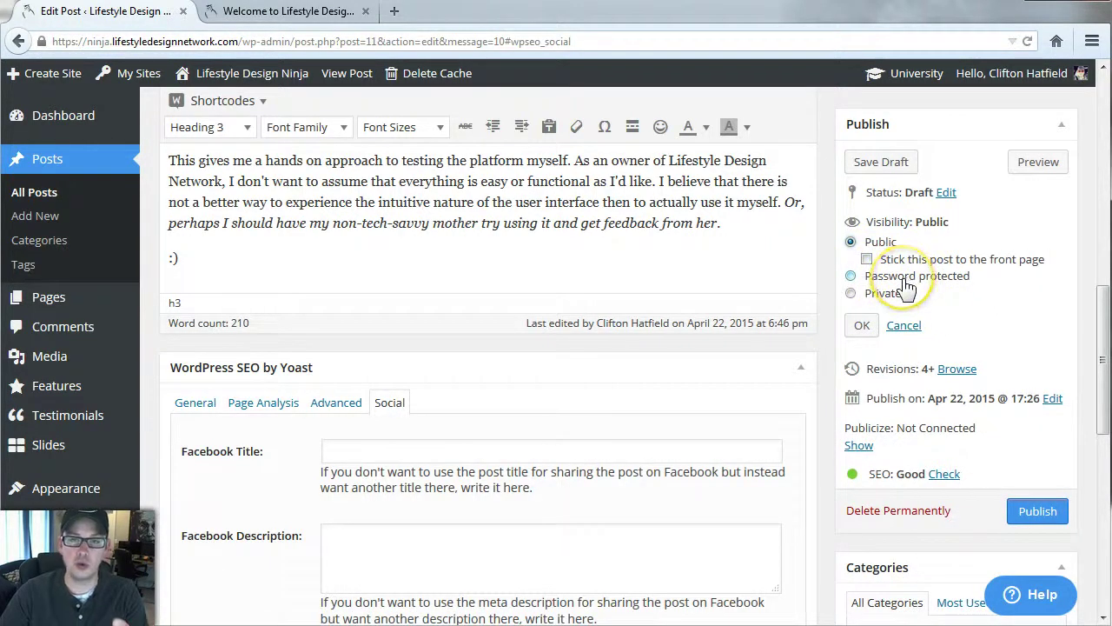
click(904, 282)
click(938, 300)
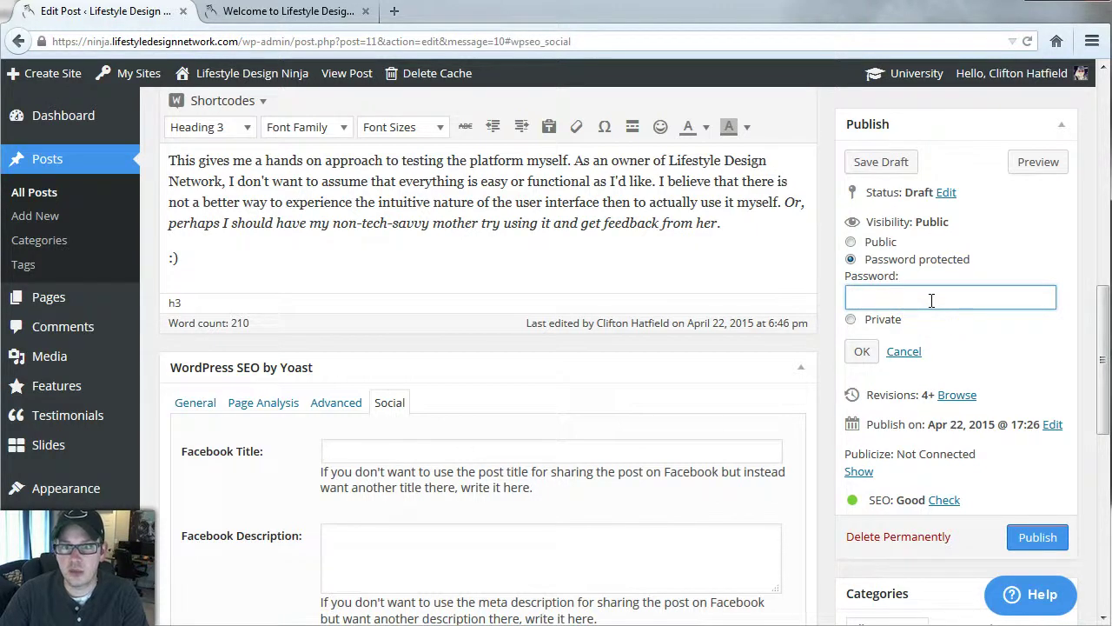
click(854, 319)
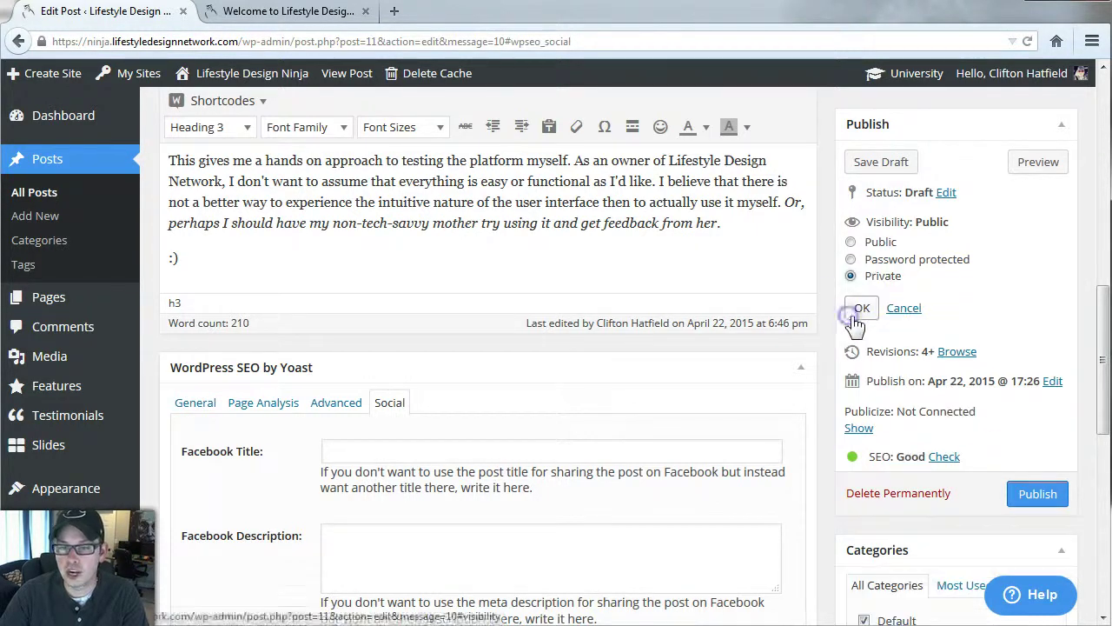
click(894, 276)
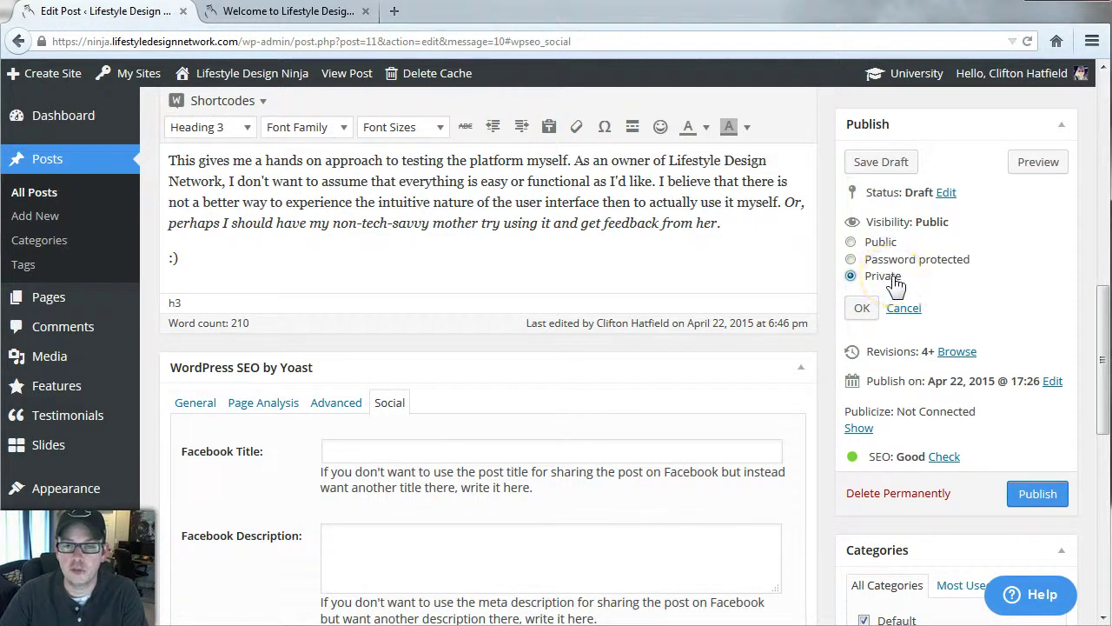
Step: Set the post's visibility to Public and stick the post to the front page
click(879, 244)
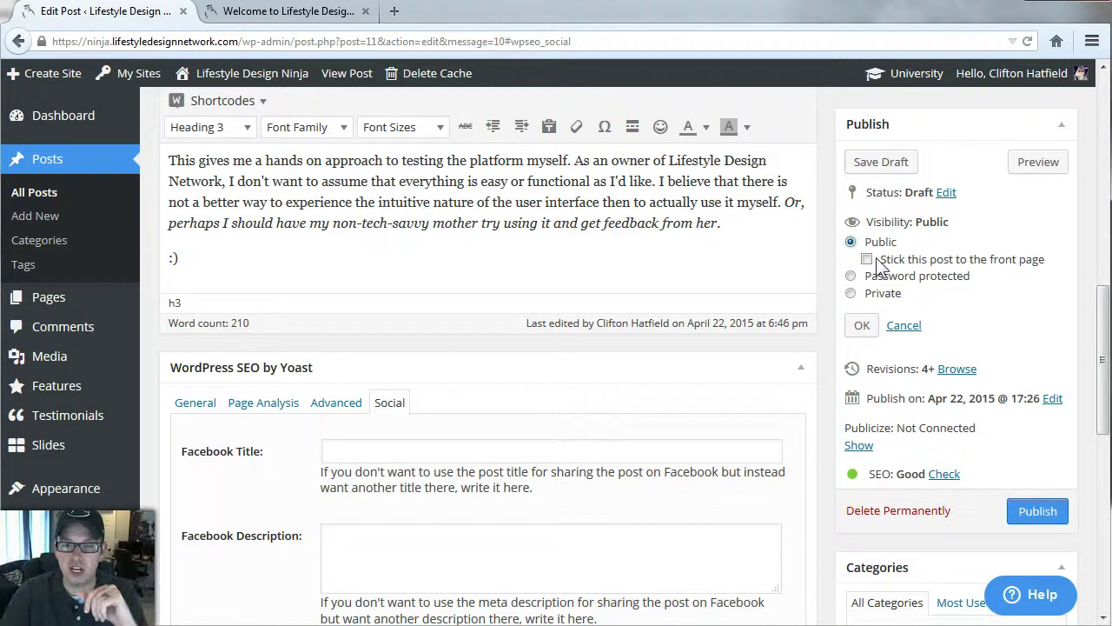
click(867, 260)
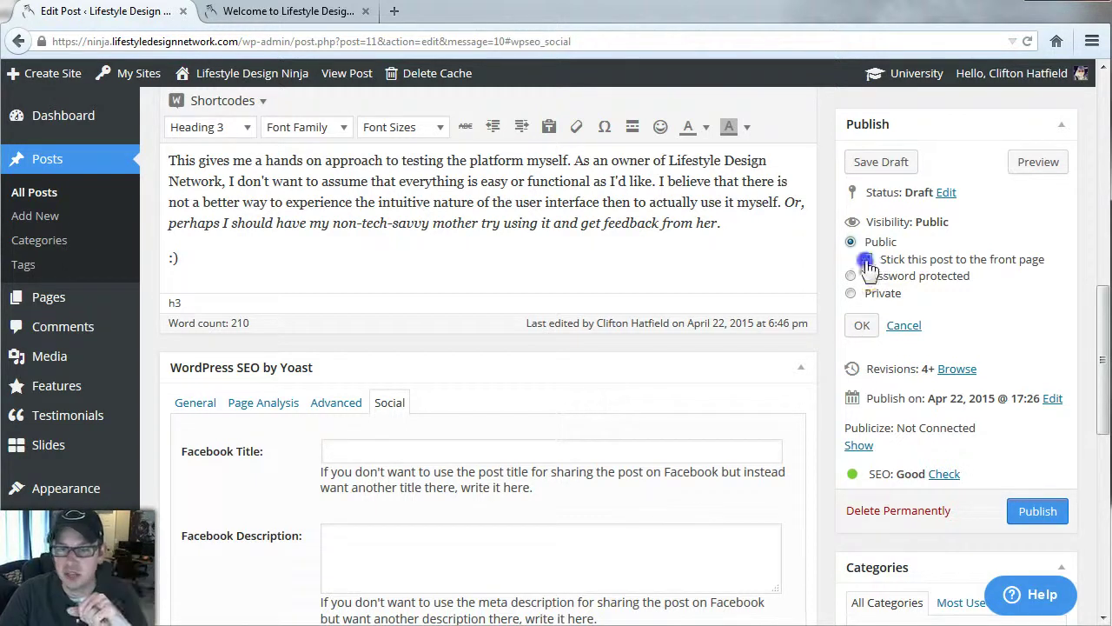
click(861, 326)
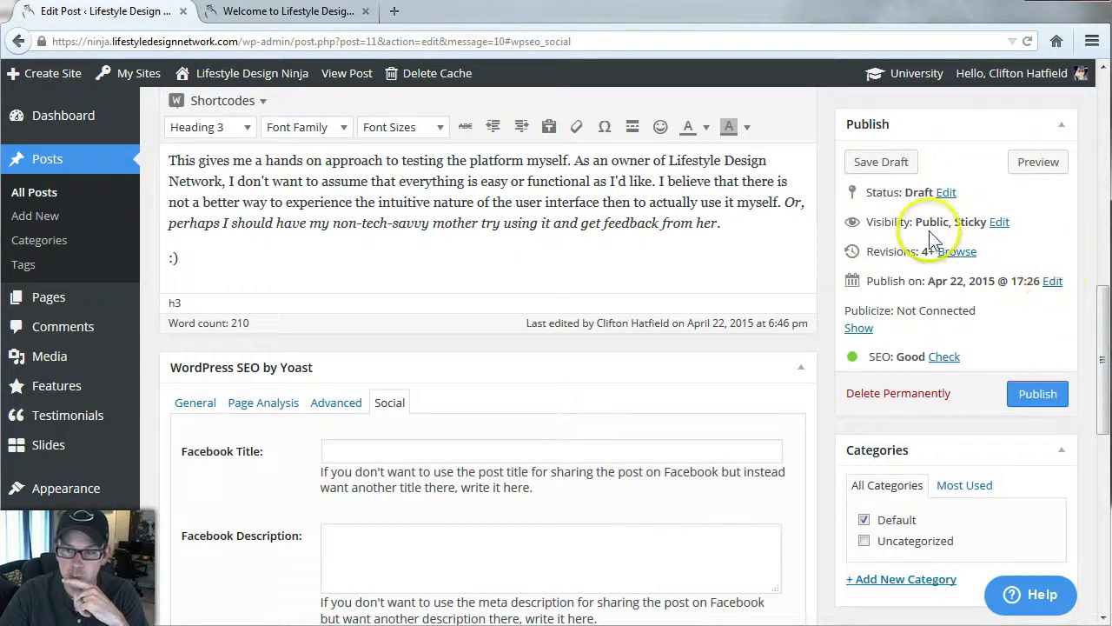
Step: Remove the post's front-page sticky option and keep its visibility Public
click(998, 222)
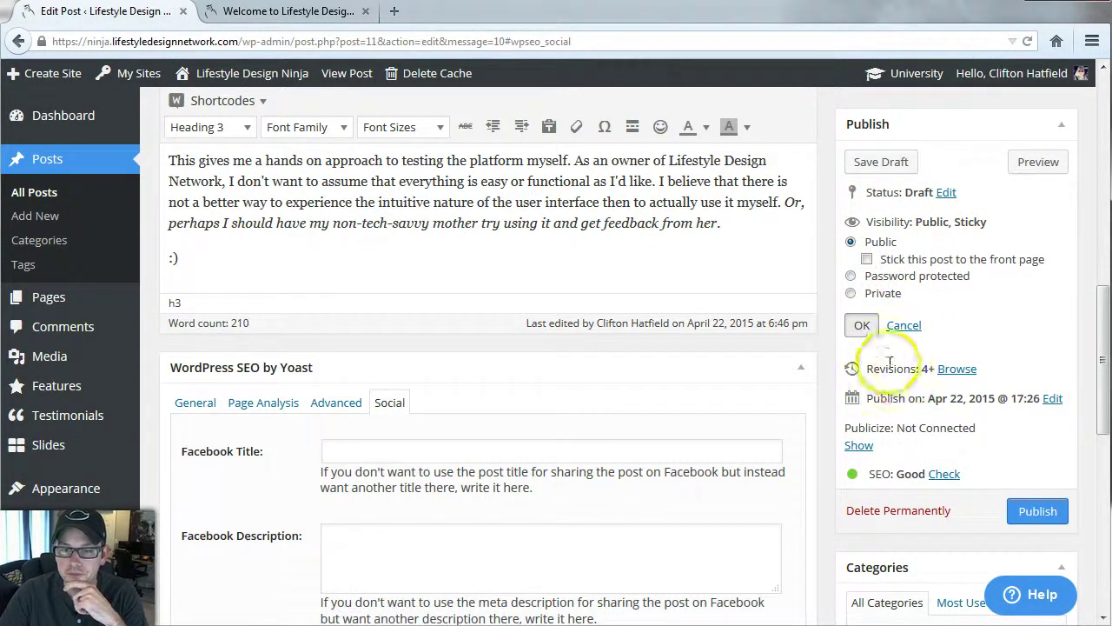
click(861, 327)
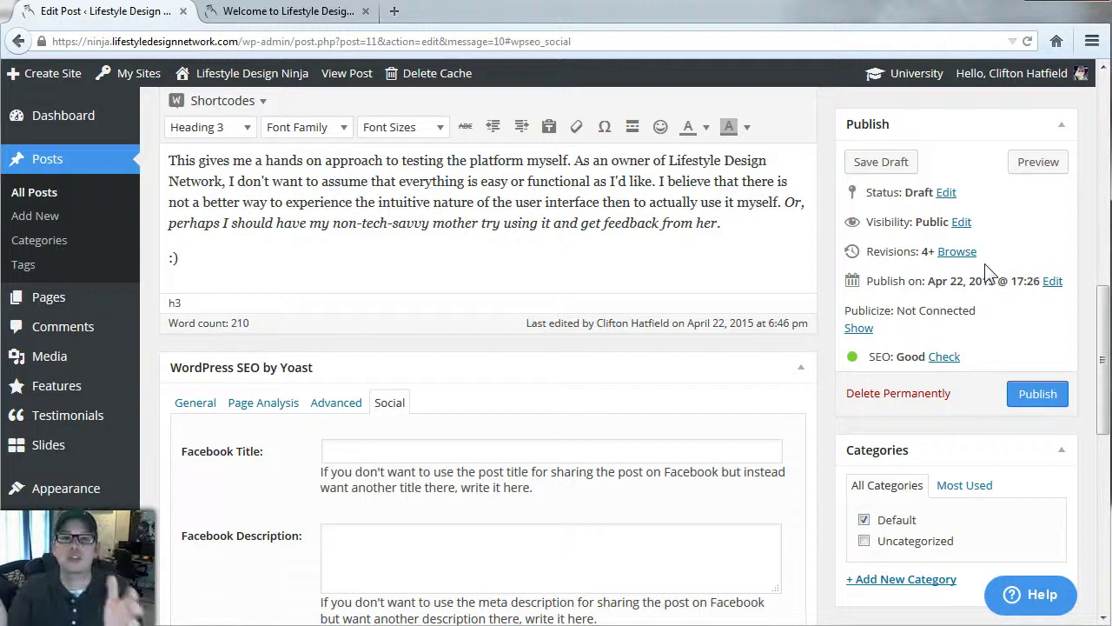
click(957, 253)
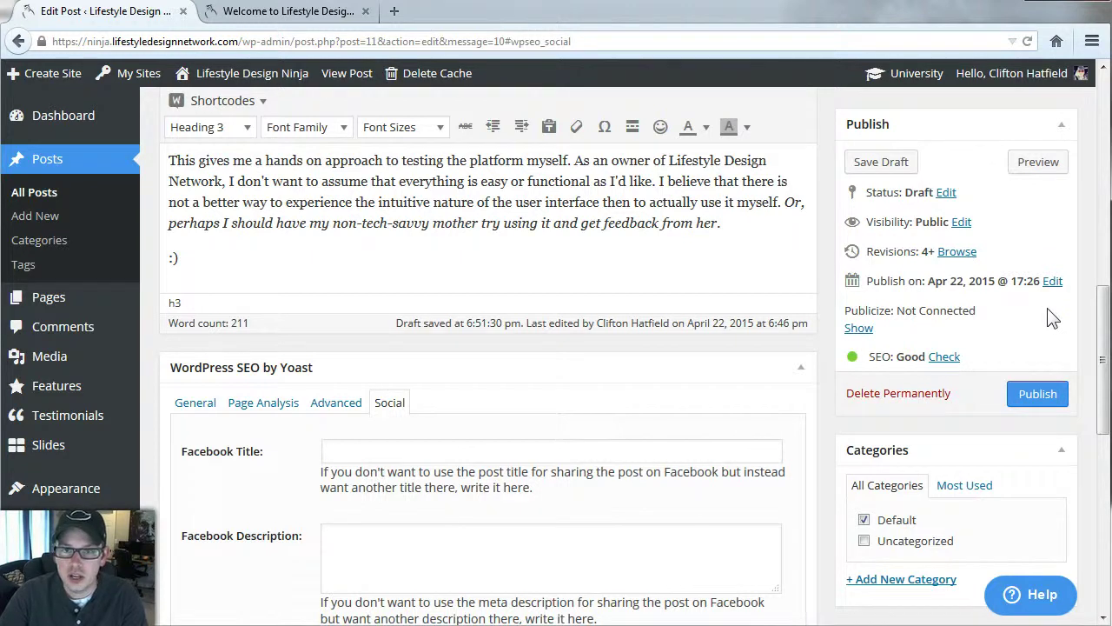
Step: Change the post's publish date to April 24, 2015 so that it is scheduled
click(1052, 280)
double_click(917, 304)
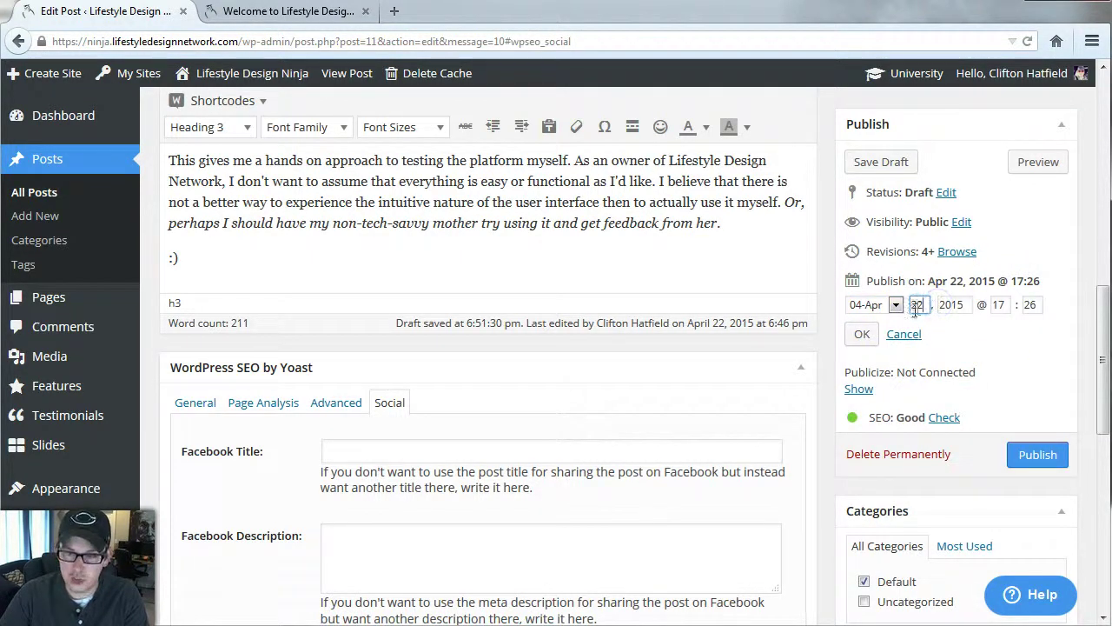
text(24)
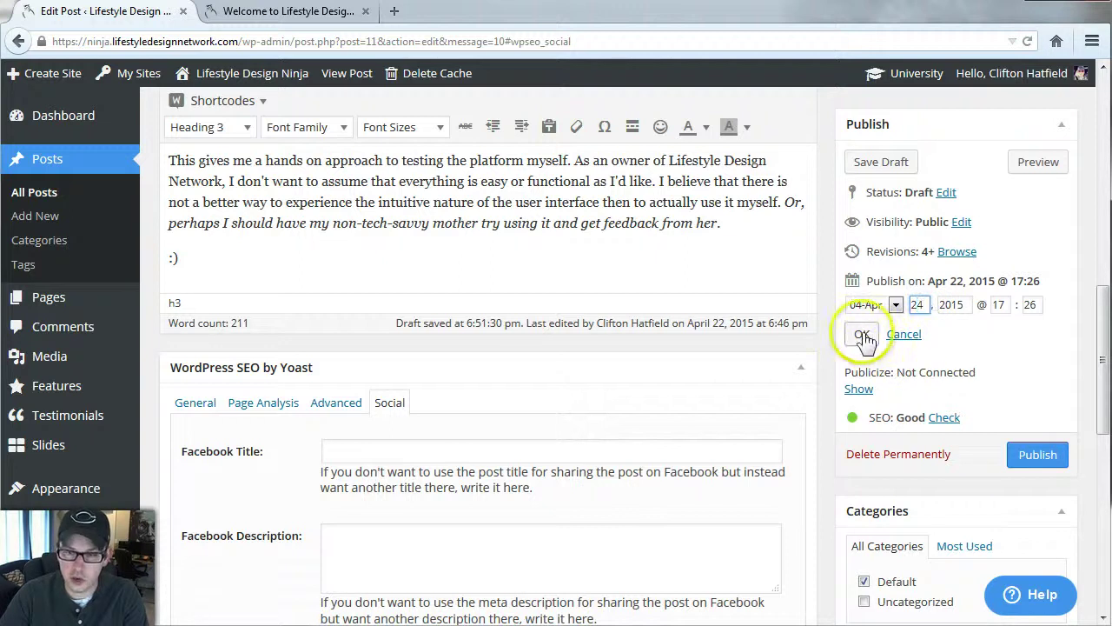
click(863, 335)
click(1035, 413)
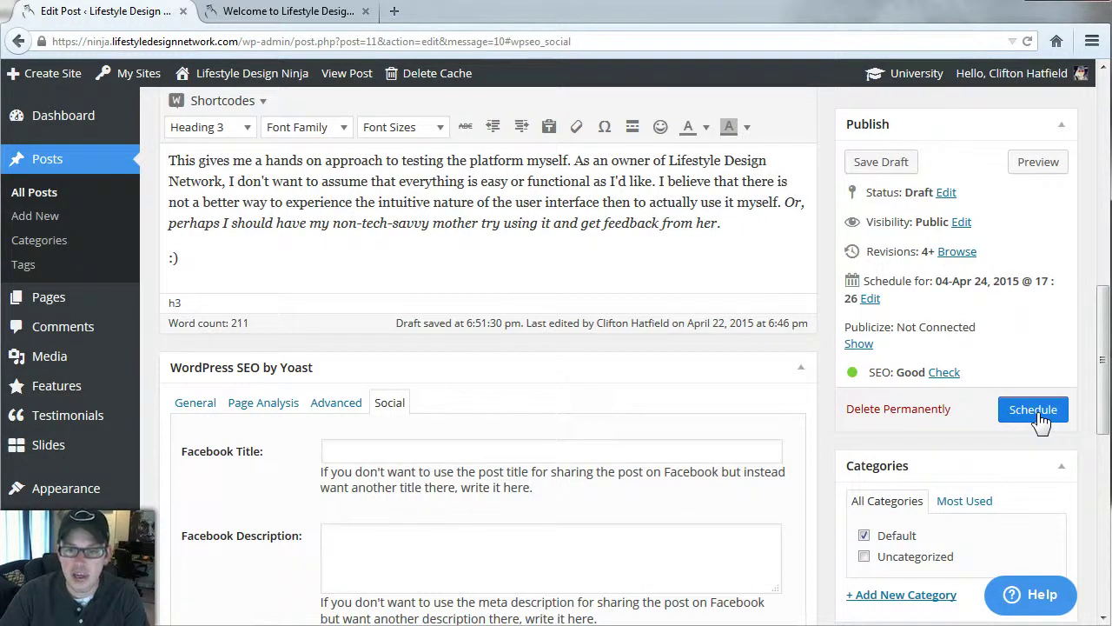
click(1001, 376)
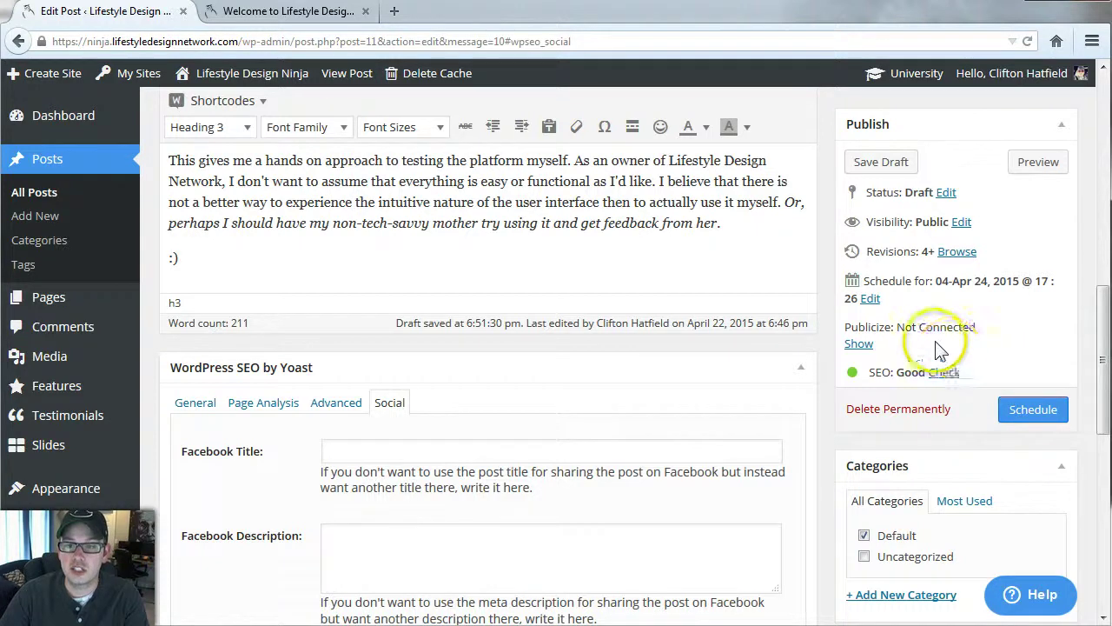
Step: Set the post's publish date back to April 22, 2015 for immediate publishing
click(870, 298)
double_click(918, 321)
text(22)
click(860, 349)
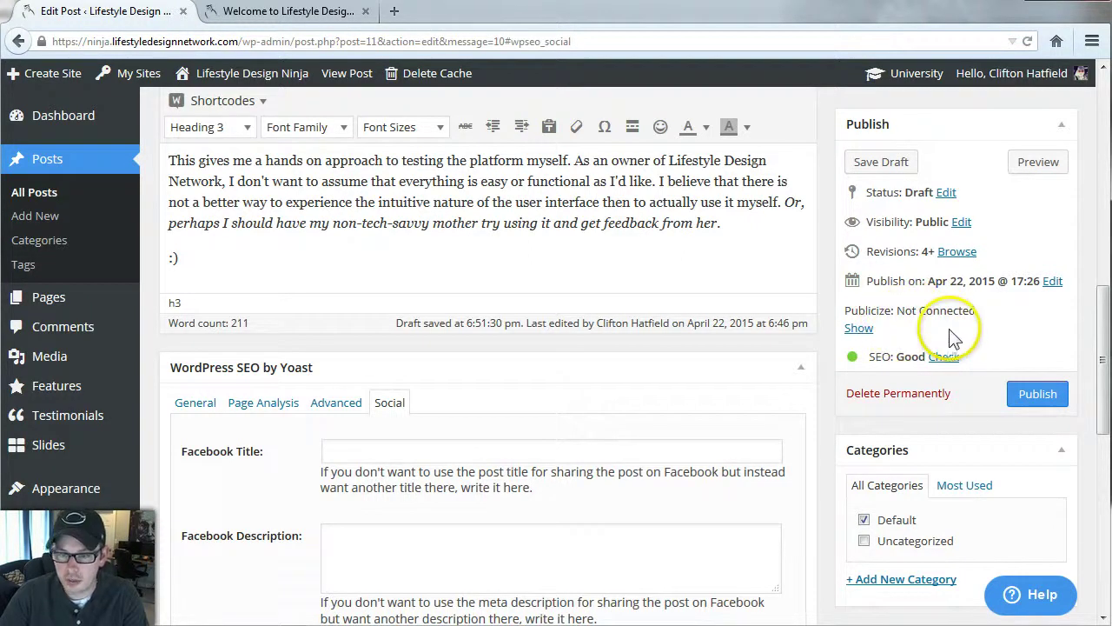
Step: Review the post's SEO page analysis
scroll(1017, 348, down, 1)
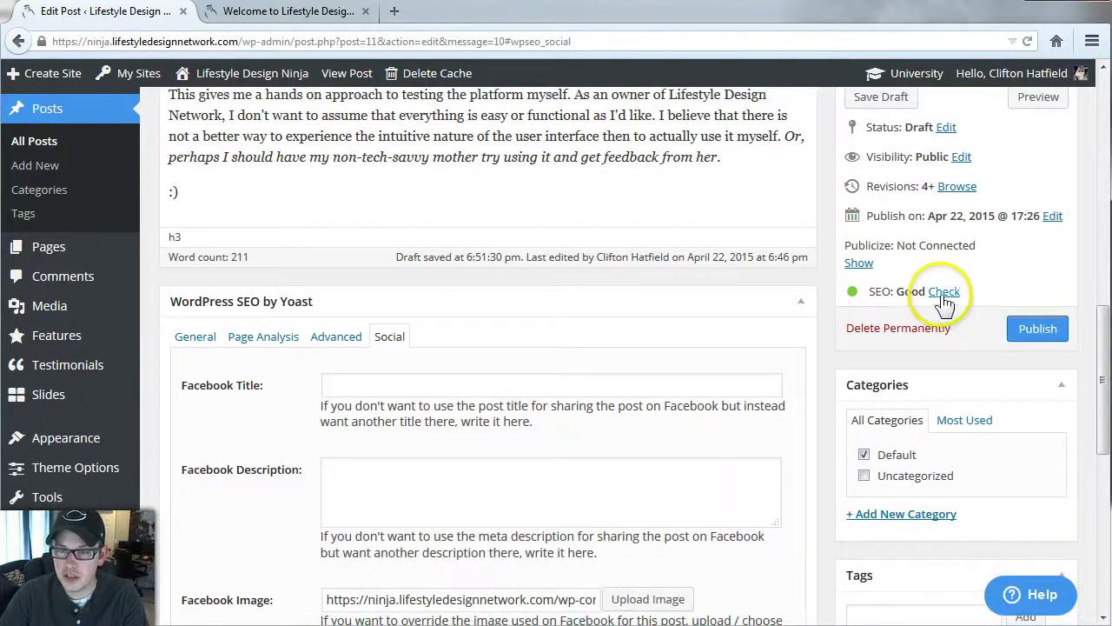
click(944, 293)
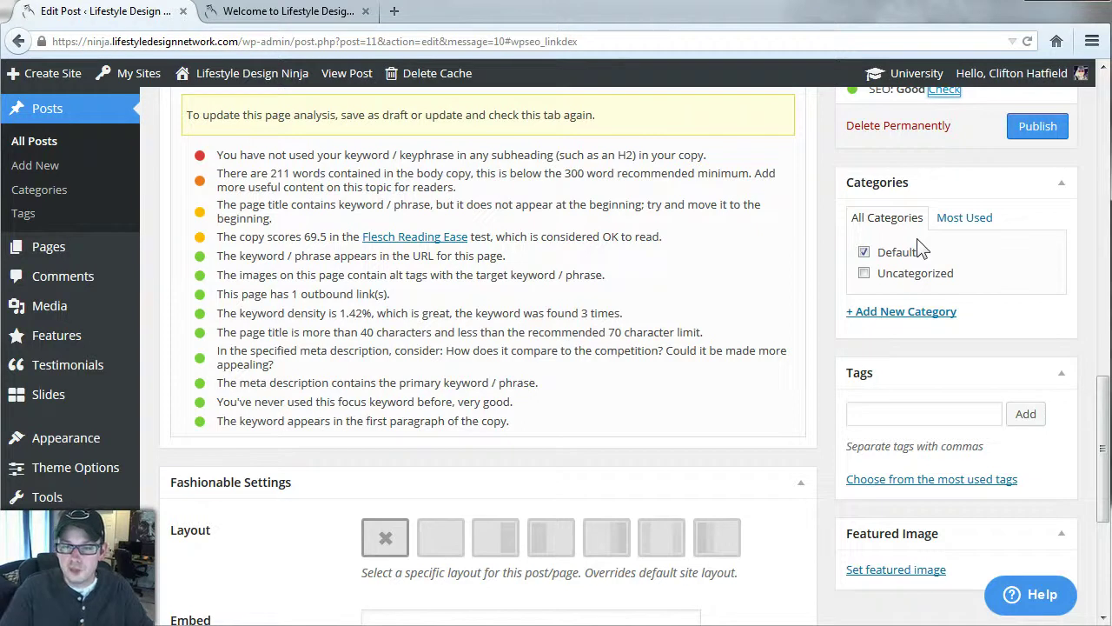
Step: Add a new top-level category named Blogging to the post
click(918, 312)
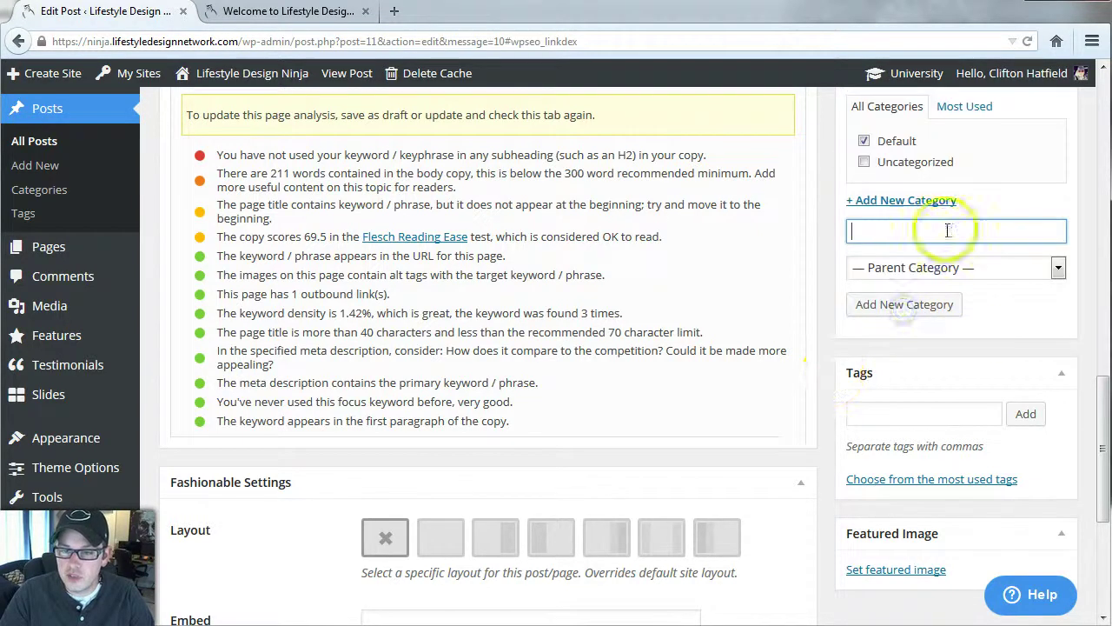
text(Blog)
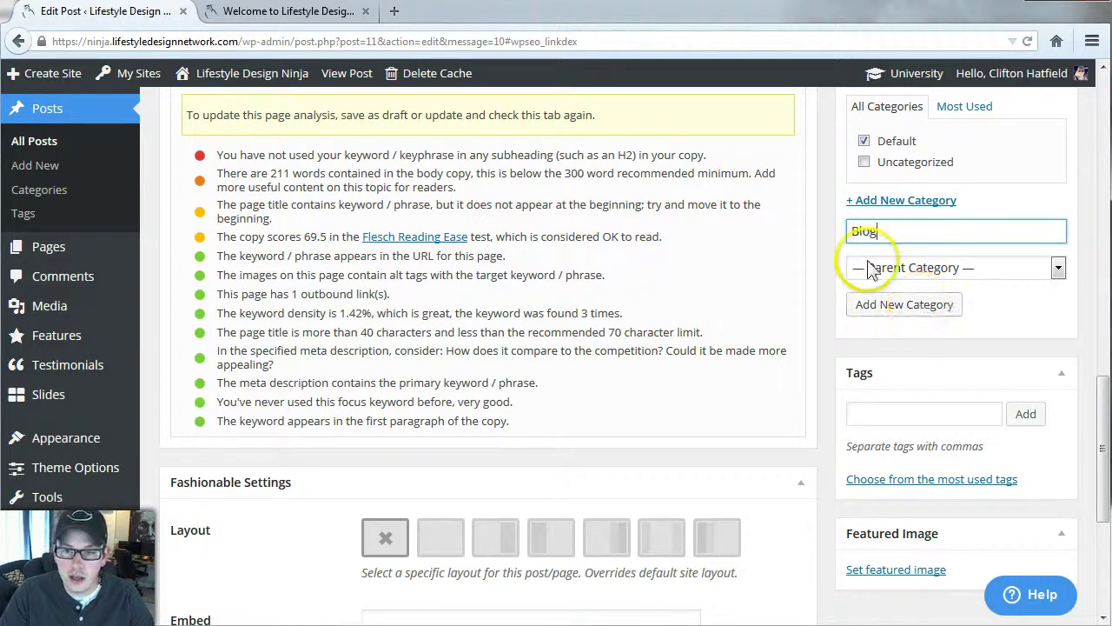
text(ging)
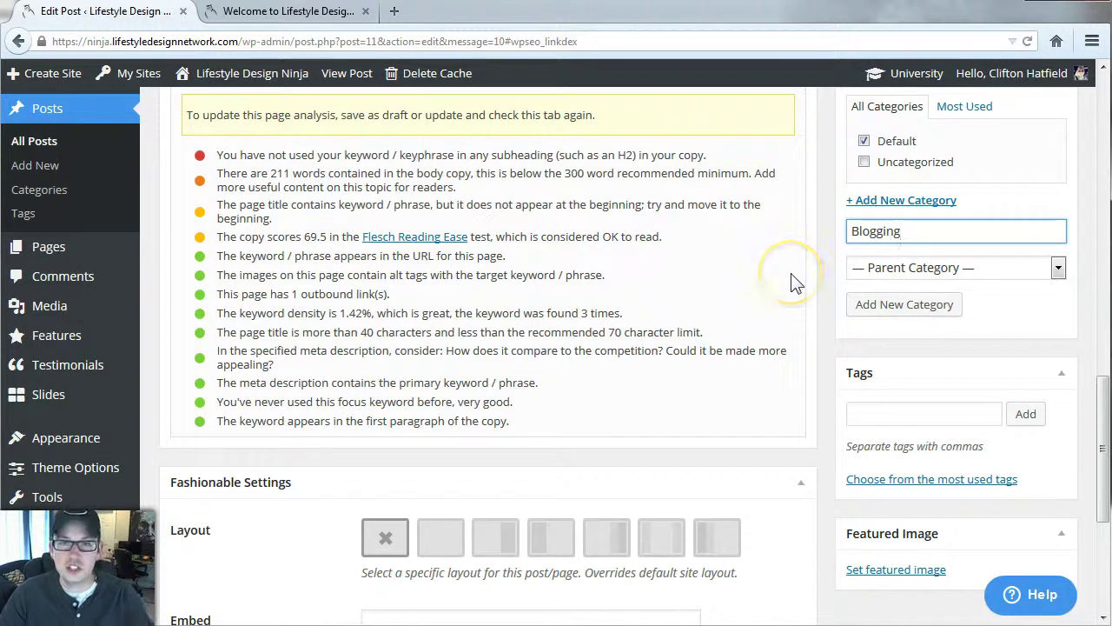
click(901, 309)
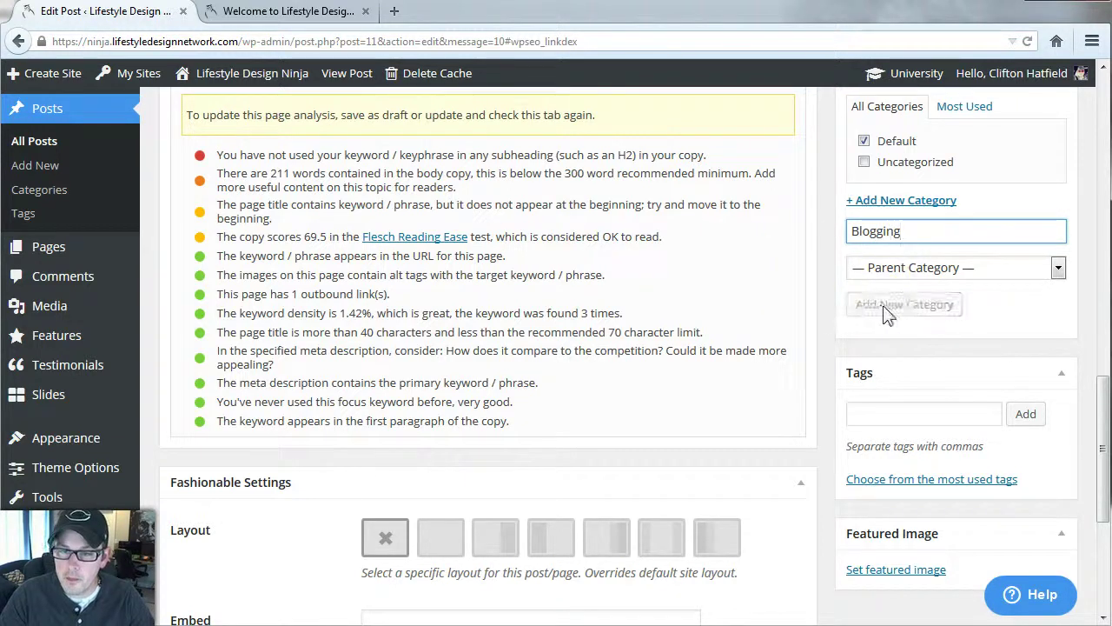
Step: Add a new category named Tutorial with Blogging as its parent category
click(906, 230)
text(Tutorial)
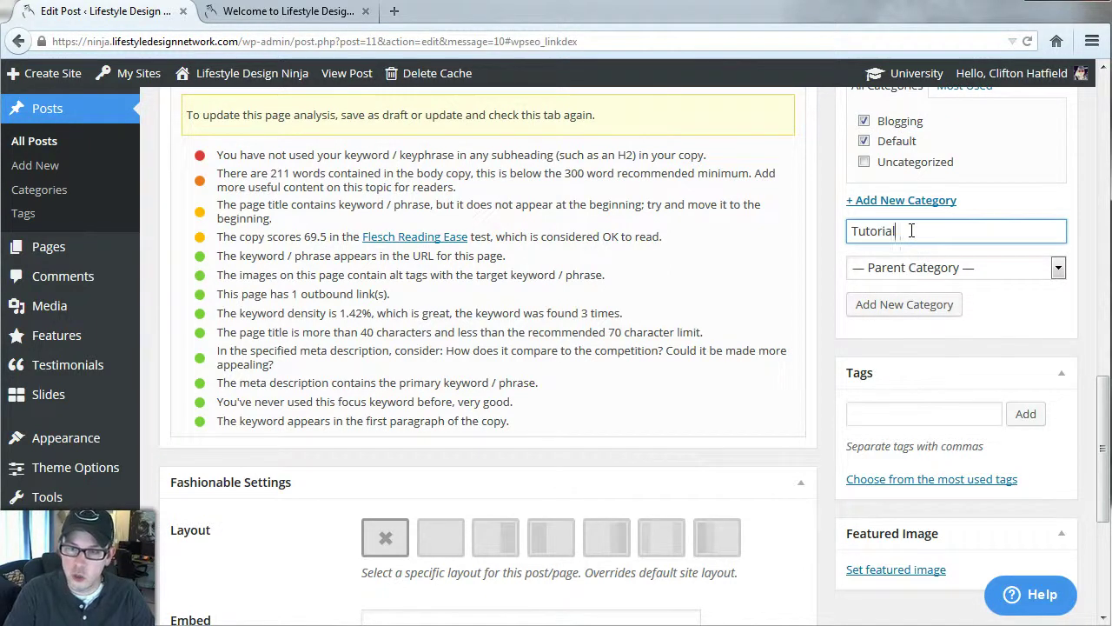
click(917, 230)
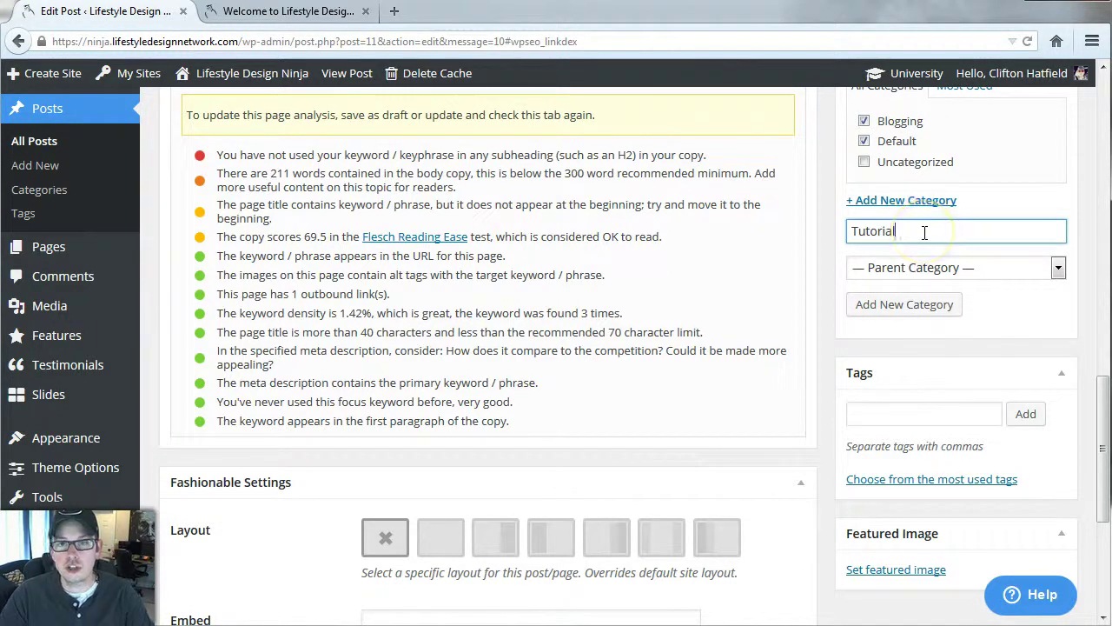
click(914, 269)
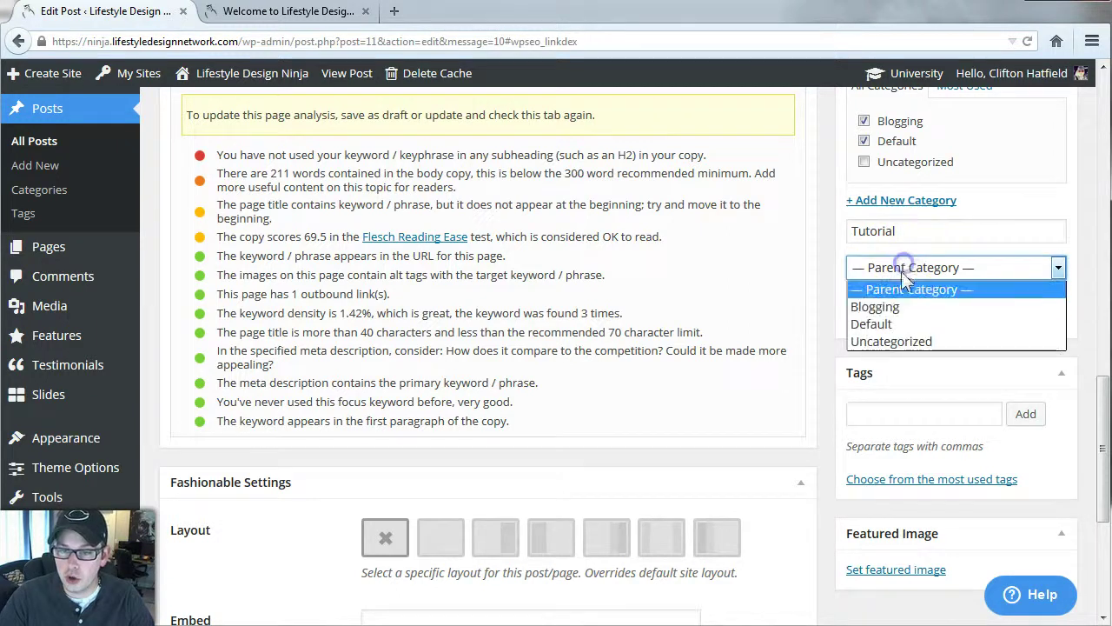
click(895, 308)
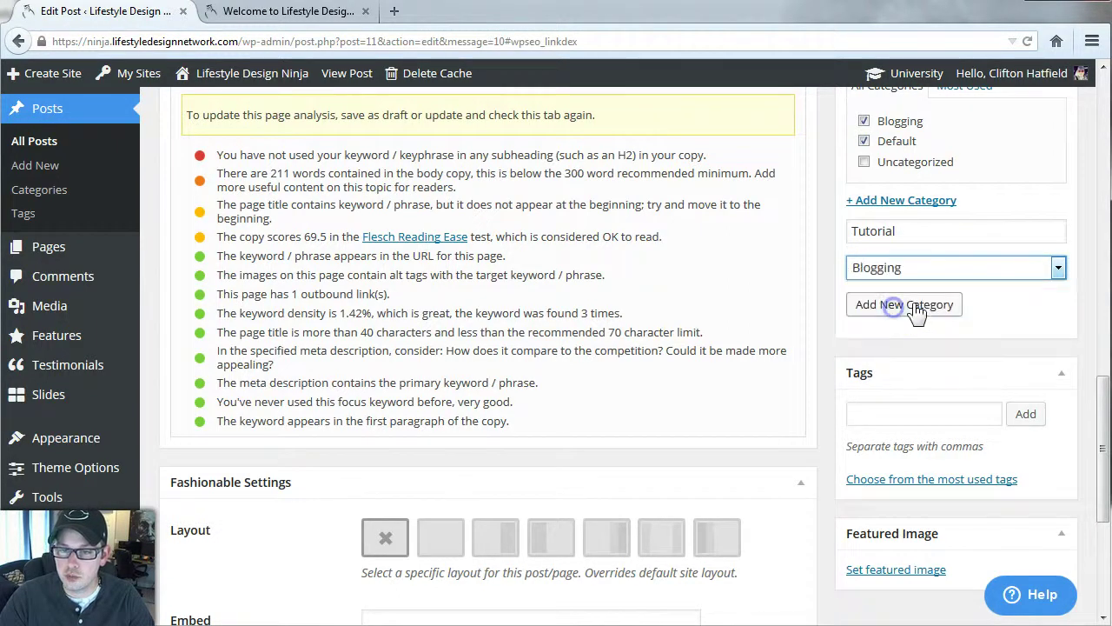
click(907, 306)
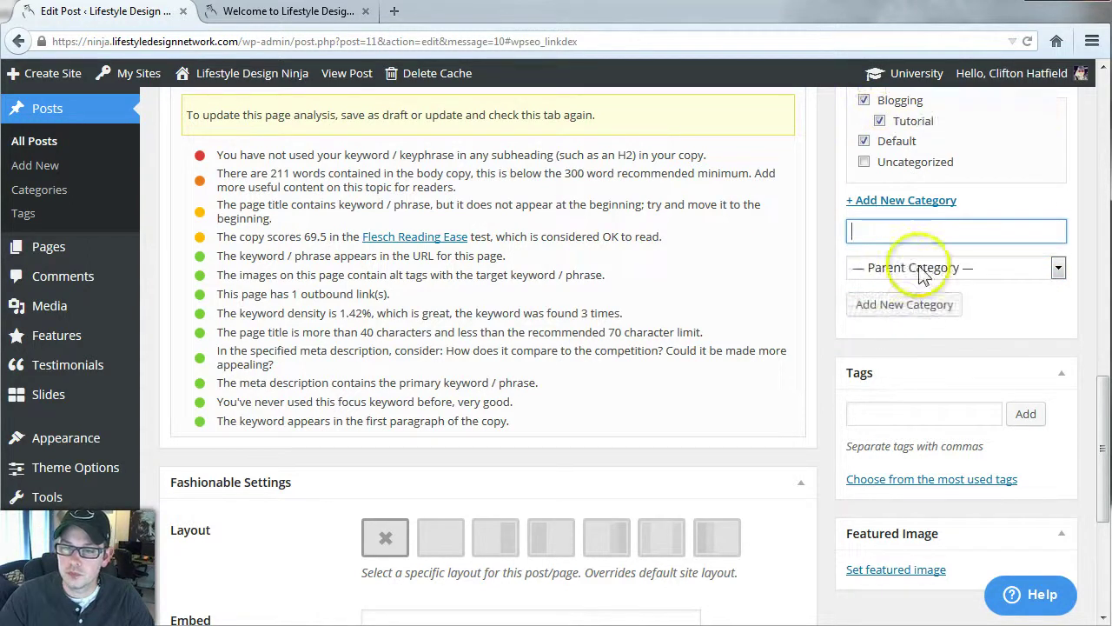
scroll(886, 230, up, 1)
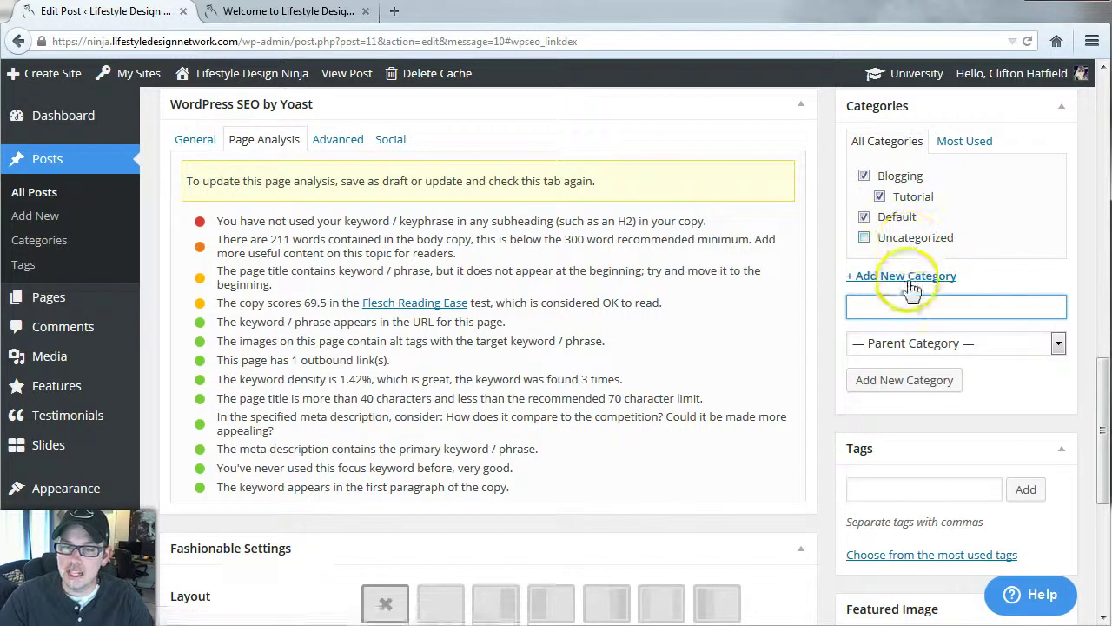
text(Bl;og)
key(BackSpace)
key(BackSpace)
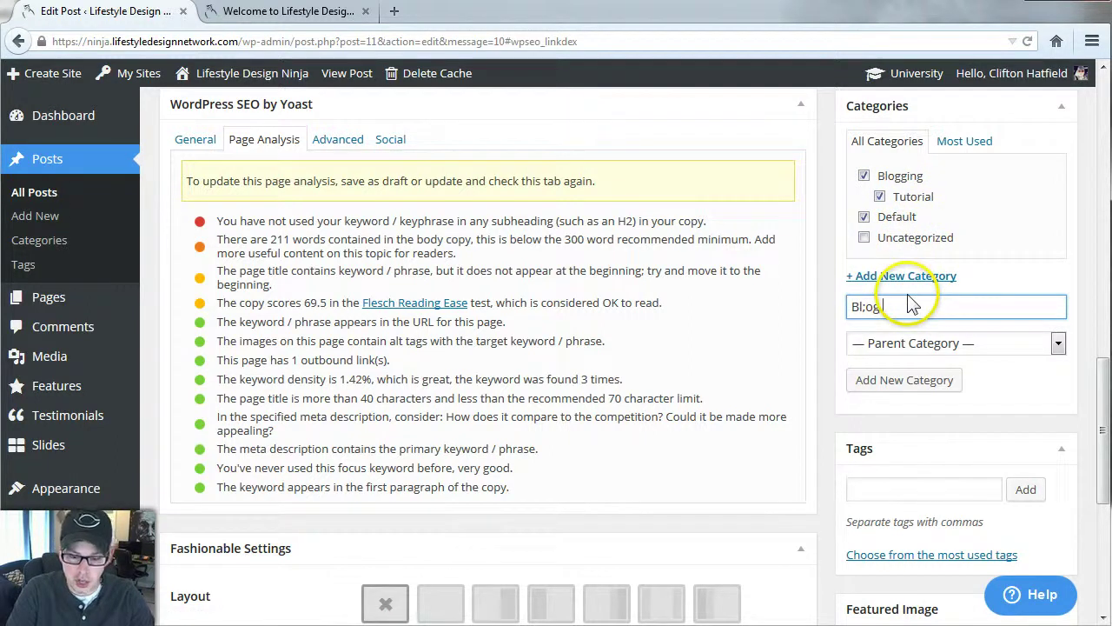
text(ogging Tutoria)
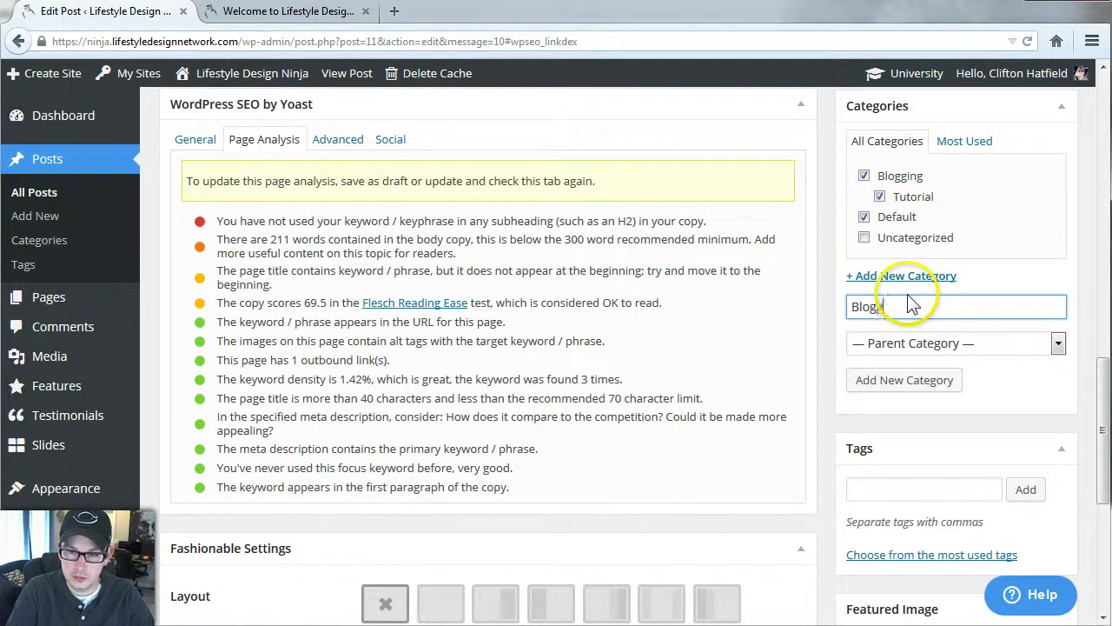
text(l)
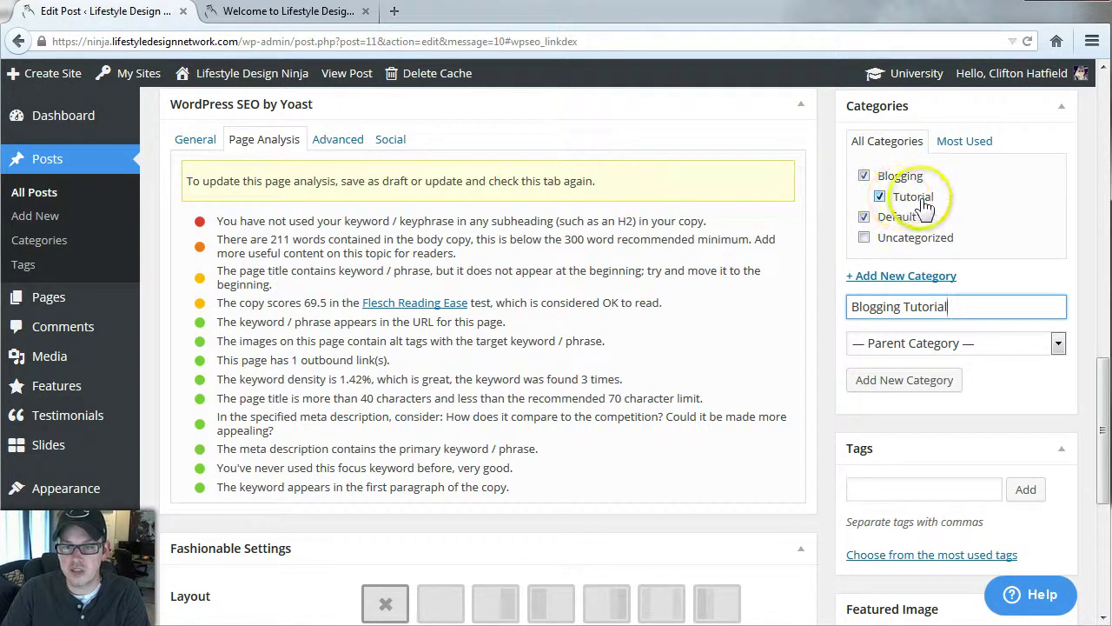
click(951, 308)
drag(952, 307, 844, 307)
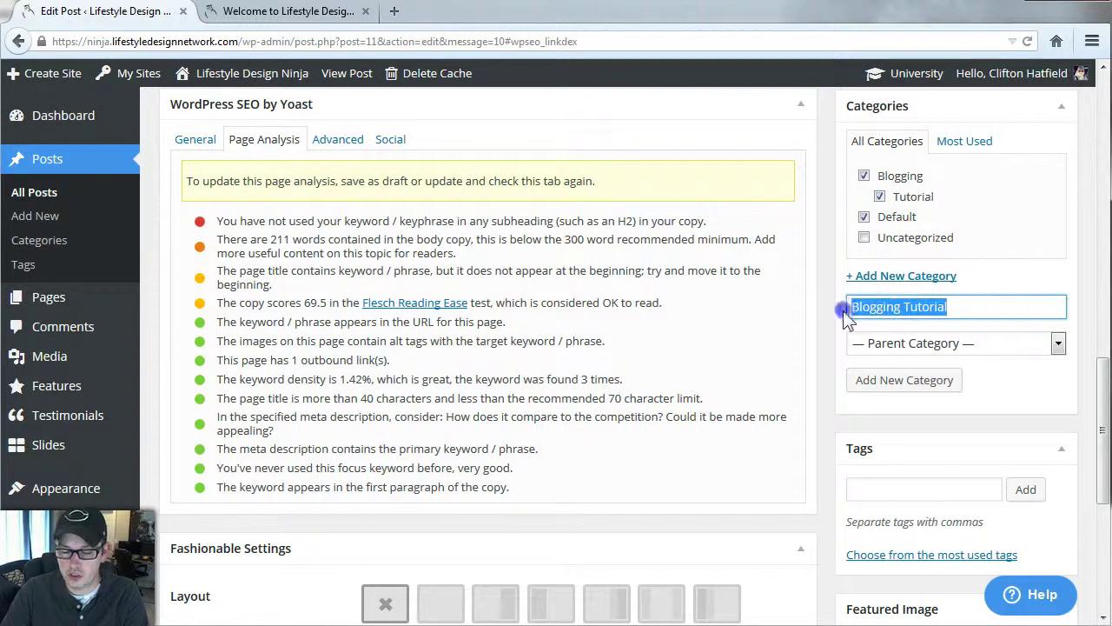
key(BackSpace)
Step: Add the tags "blogging" and "tutorial" to the post
scroll(860, 310, down, 1)
scroll(860, 310, down, 2)
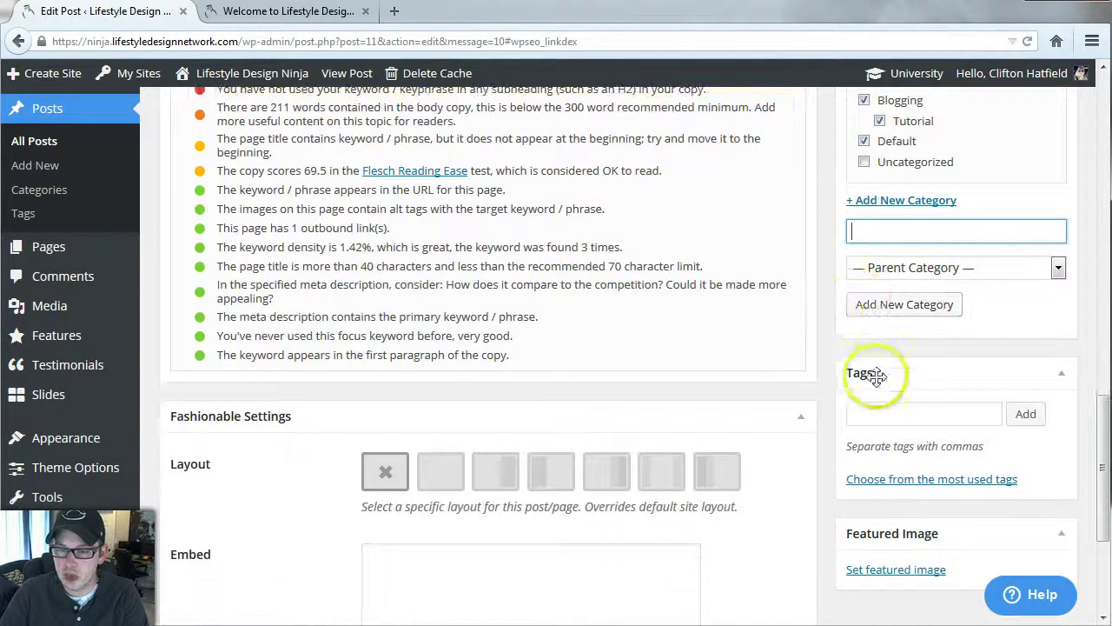
click(904, 413)
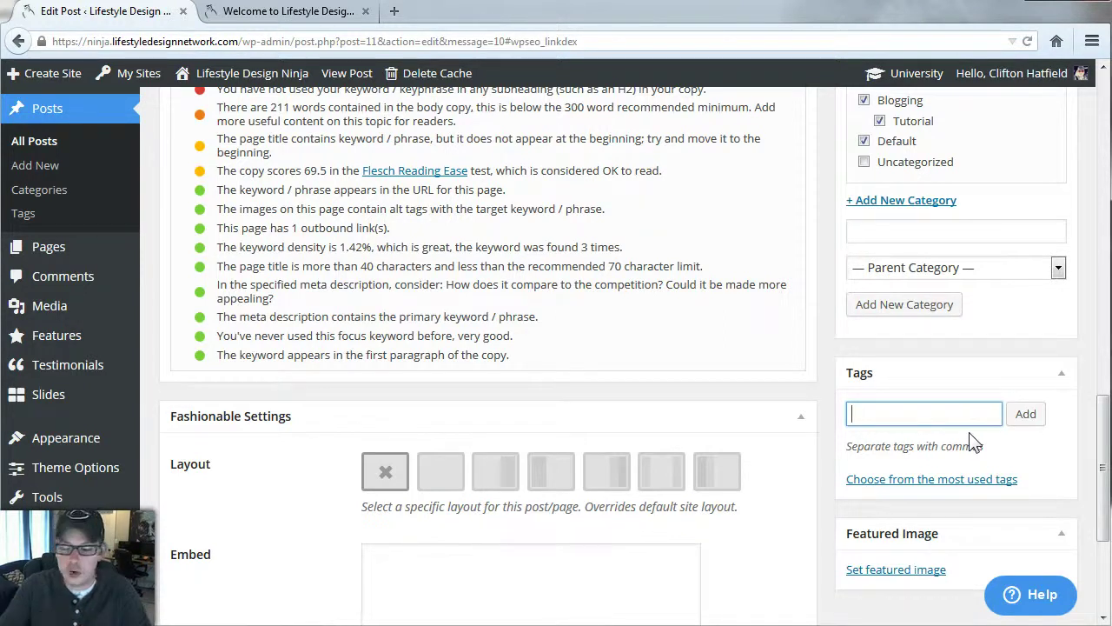
click(963, 409)
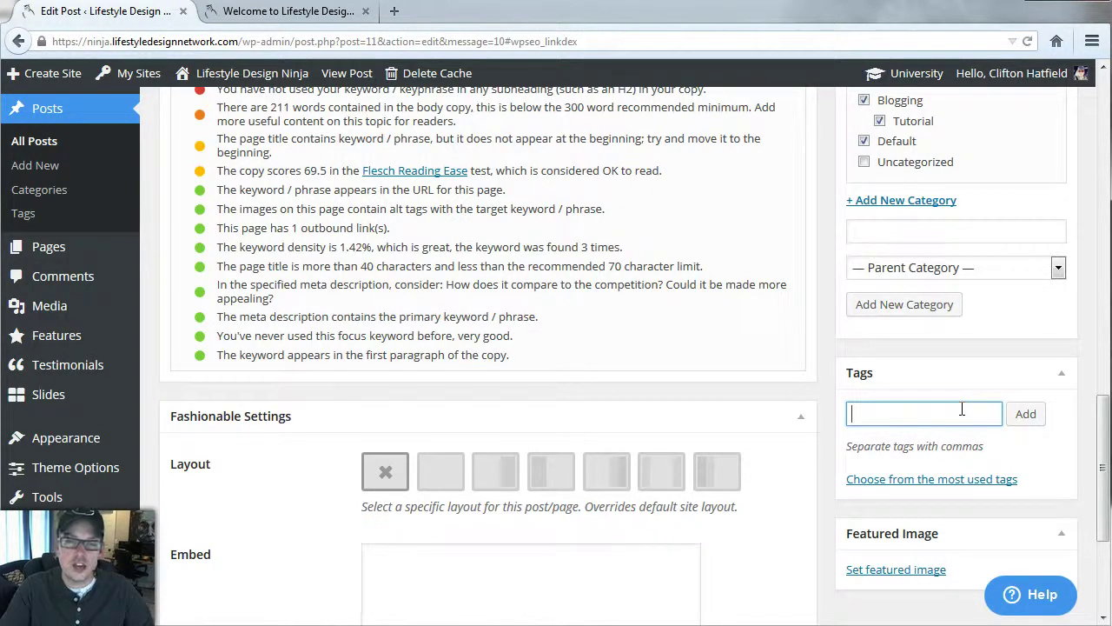
text(blogging)
key(Return)
text(tutorial)
key(Return)
Step: Add the author's full name as a post tag
text(bl)
key(BackSpace)
text(C)
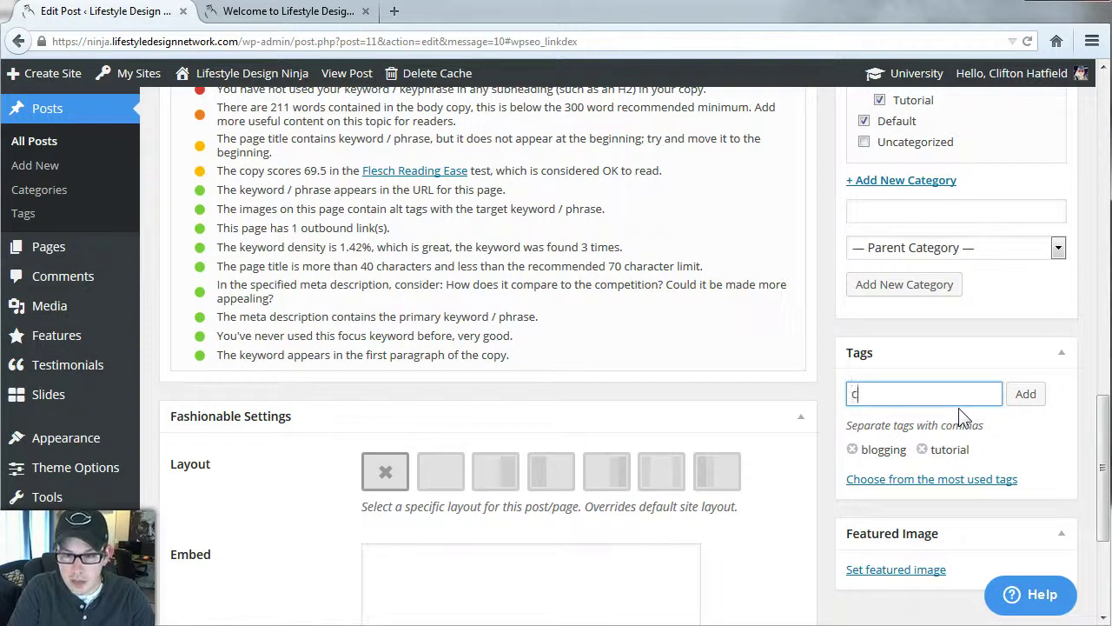
text(lifton Hatfield)
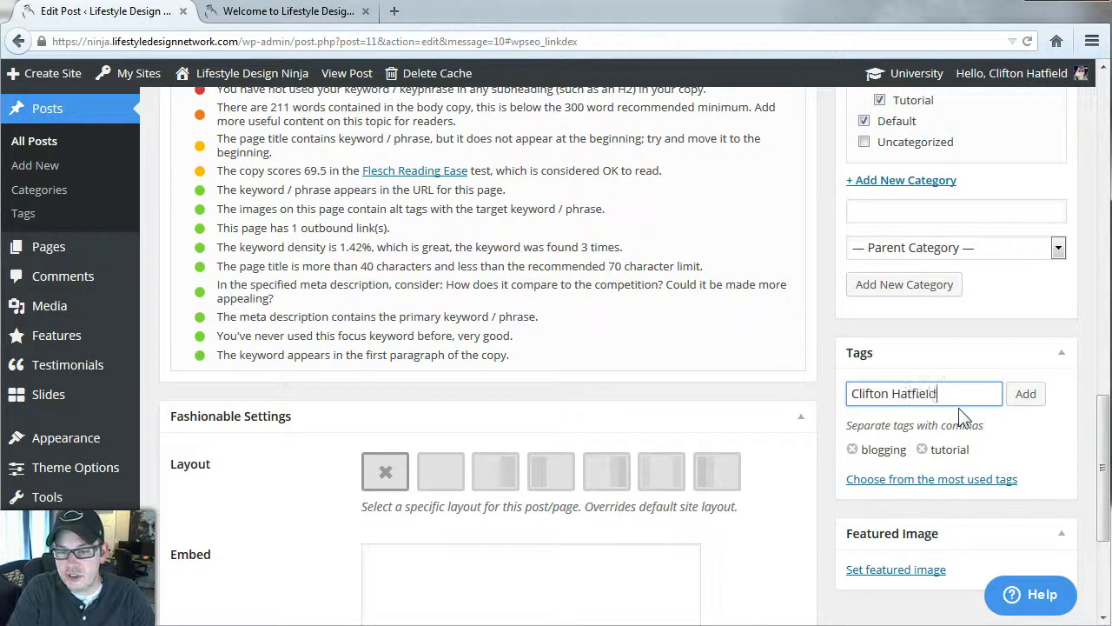
key(Return)
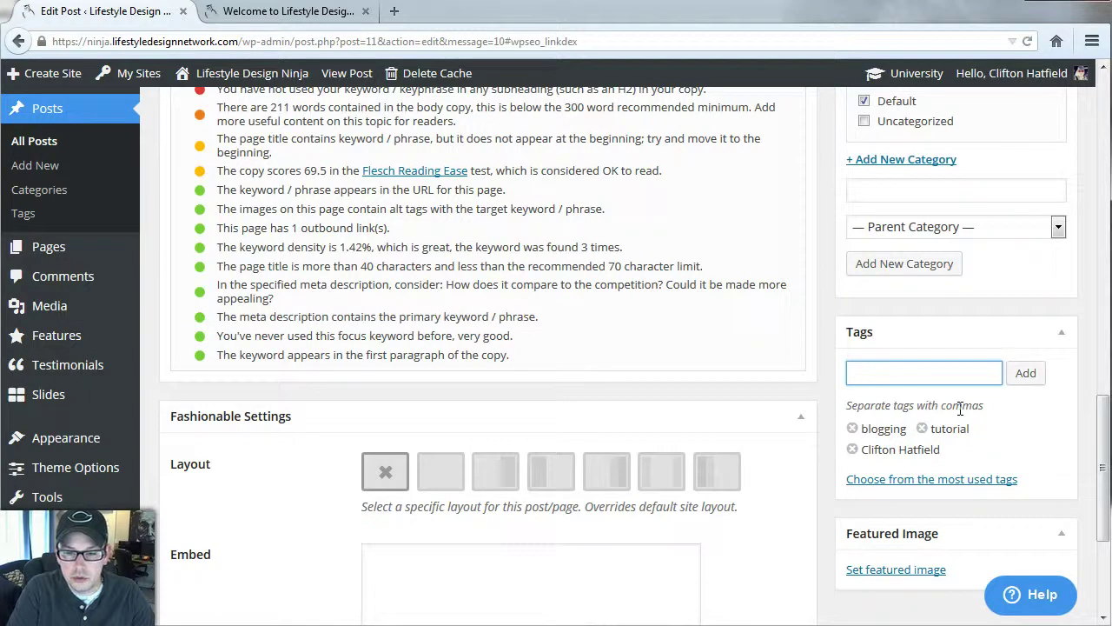
Step: Add the tag "LIfestyle Design Websites" to the post
text(LIfestyle D)
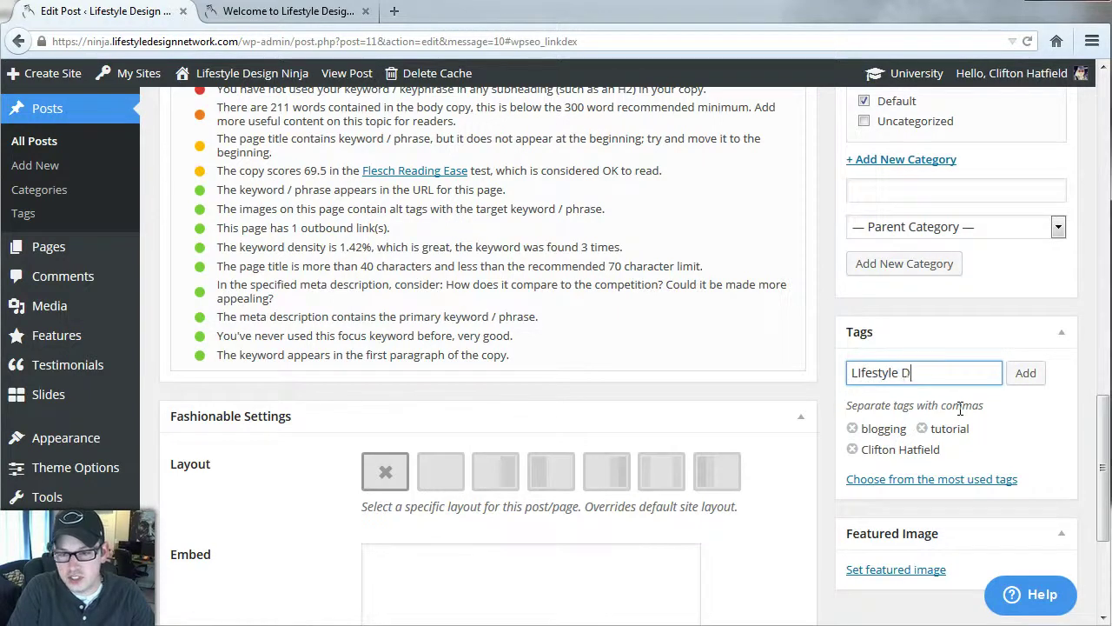
text(esign Blogs)
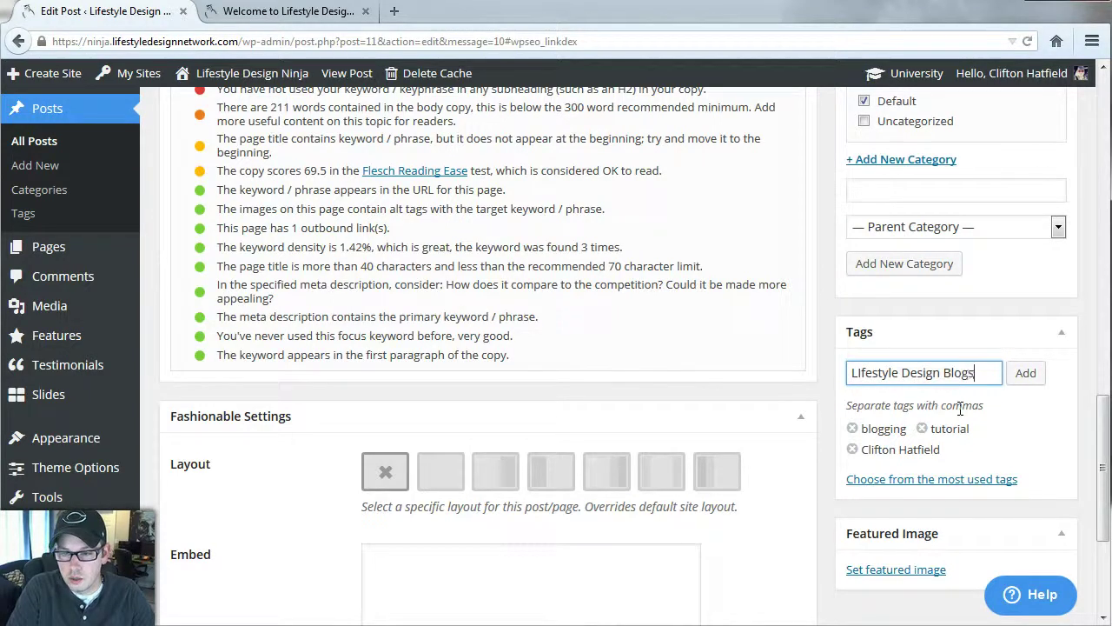
key(BackSpace)
key(BackSpace)
key(BackSpace)
key(BackSpace)
key(BackSpace)
text(Websites)
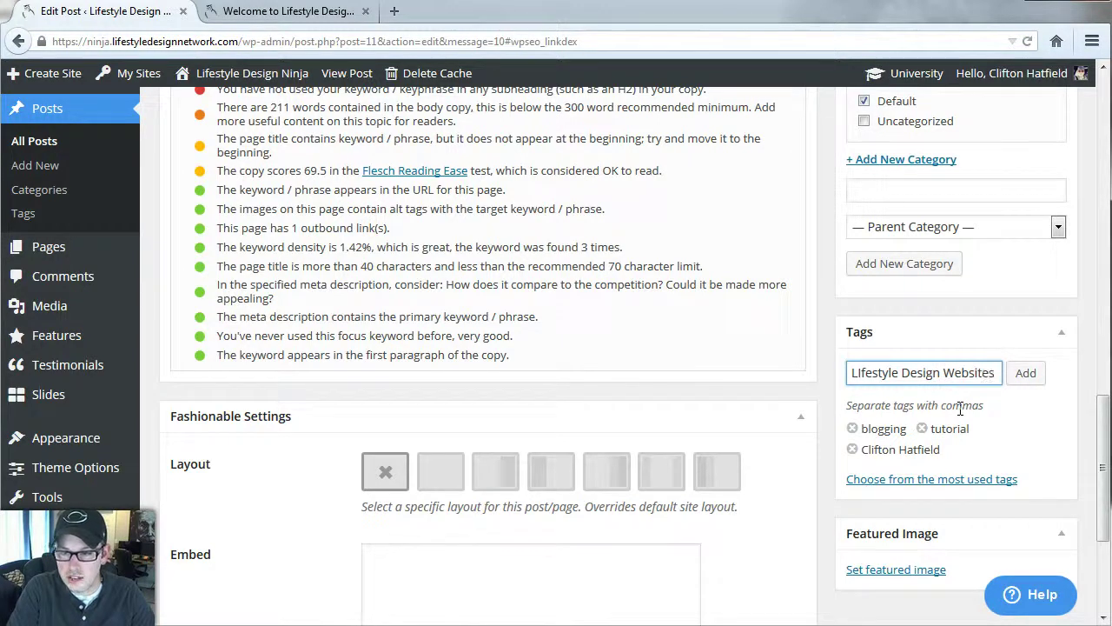
key(Return)
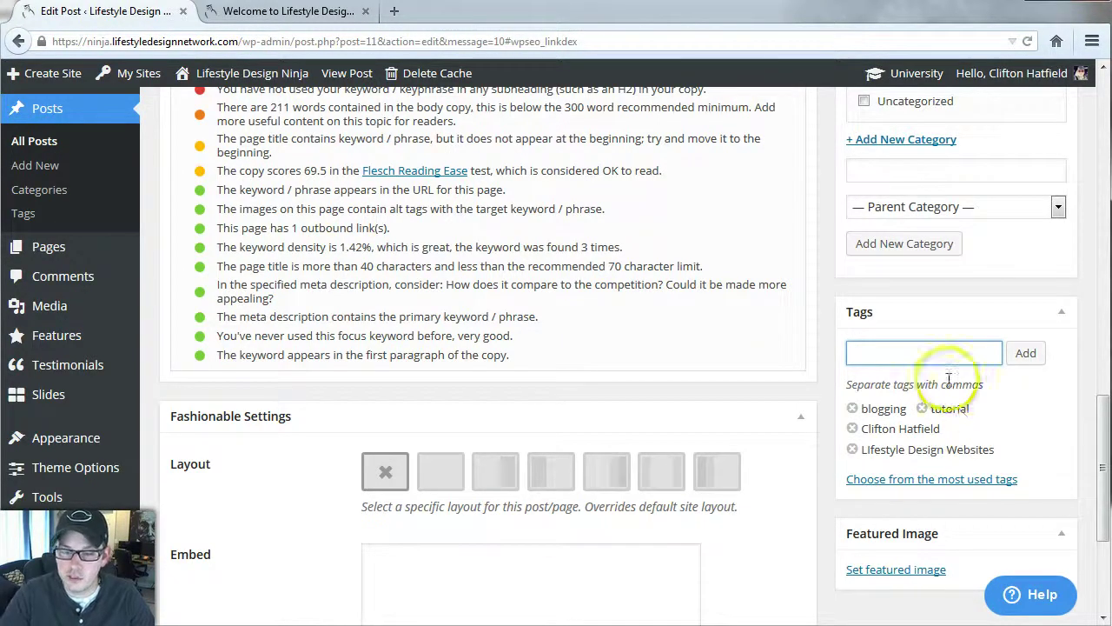
Step: Set the ninja.jpg picture from the media library as the post's featured image
scroll(1043, 450, down, 1)
scroll(1042, 448, down, 3)
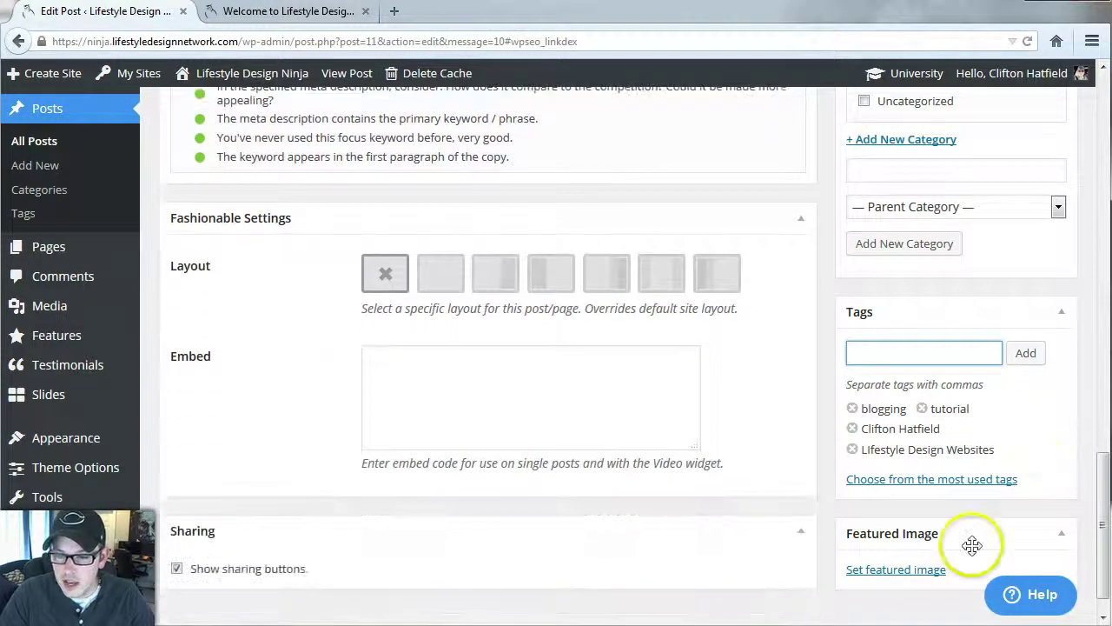
click(903, 573)
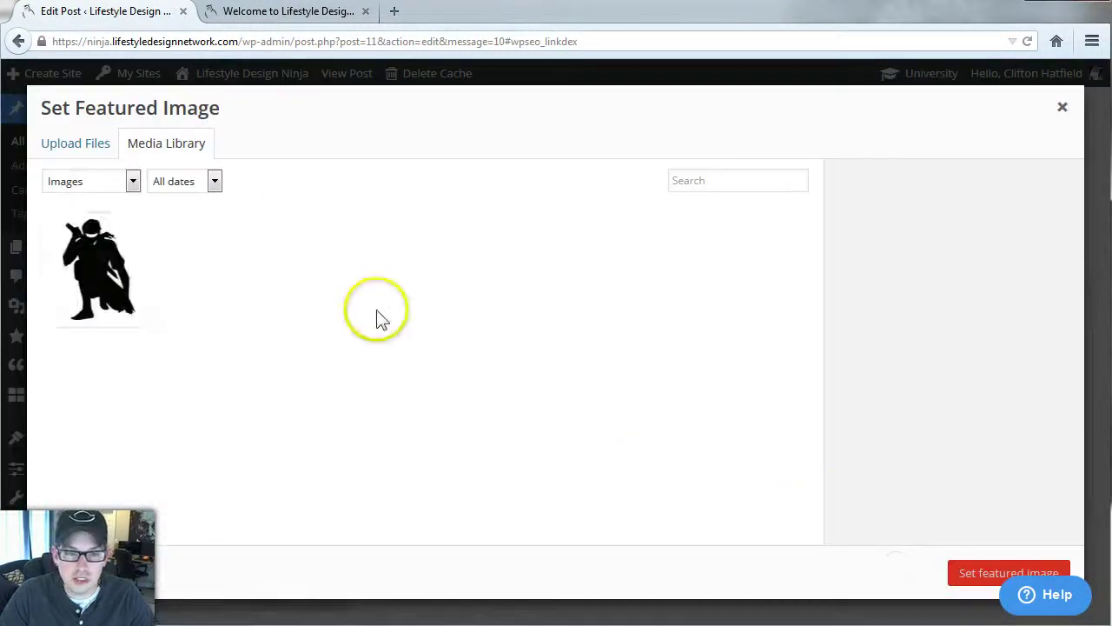
click(113, 271)
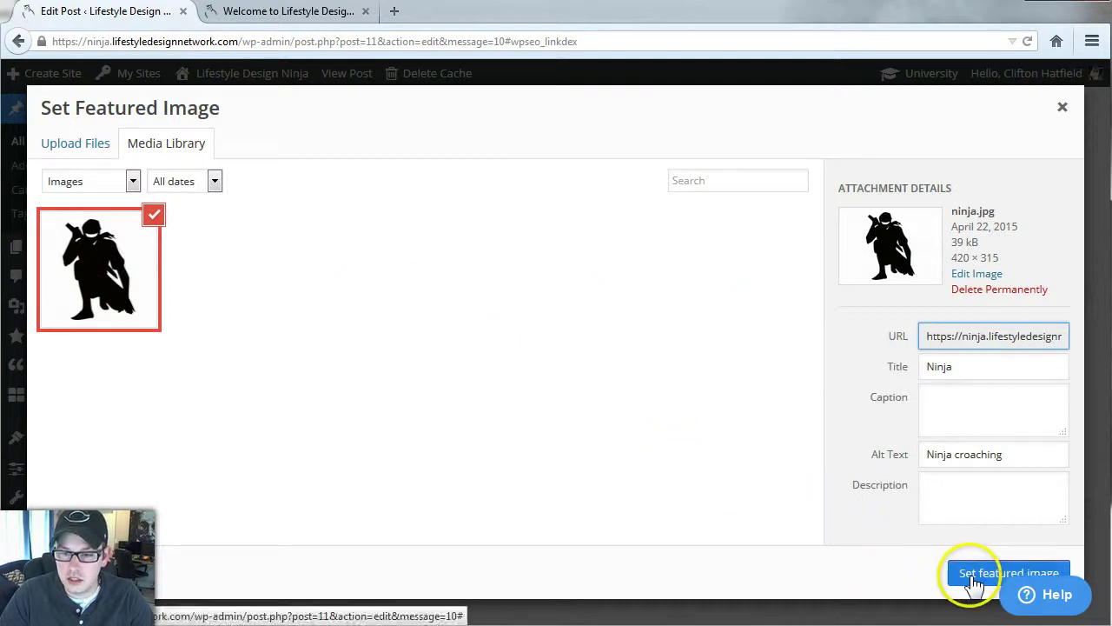
click(91, 148)
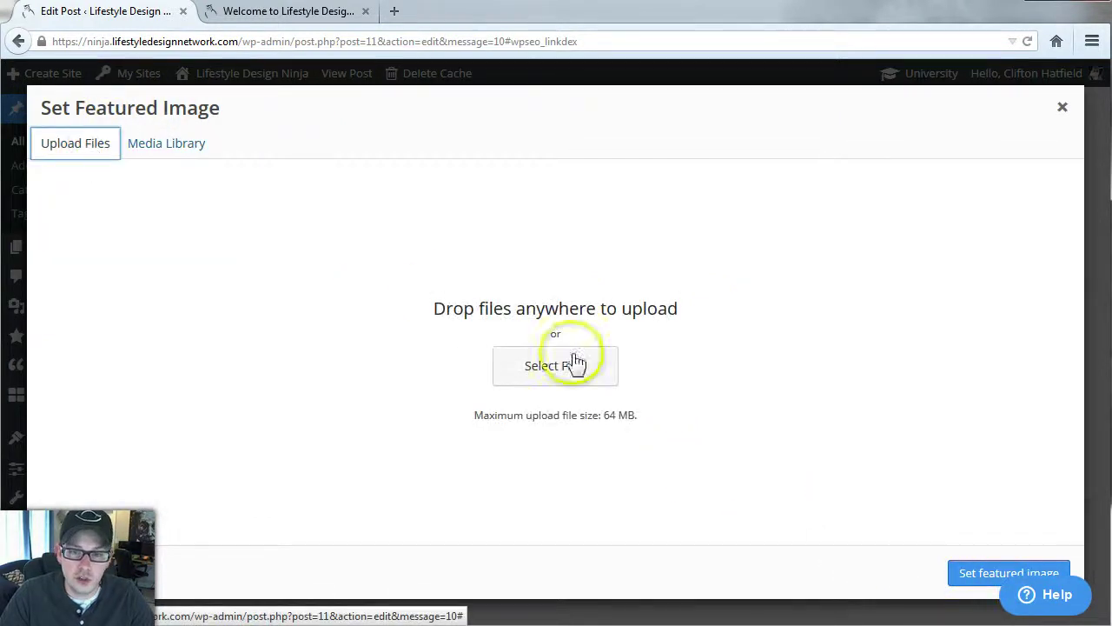
click(159, 144)
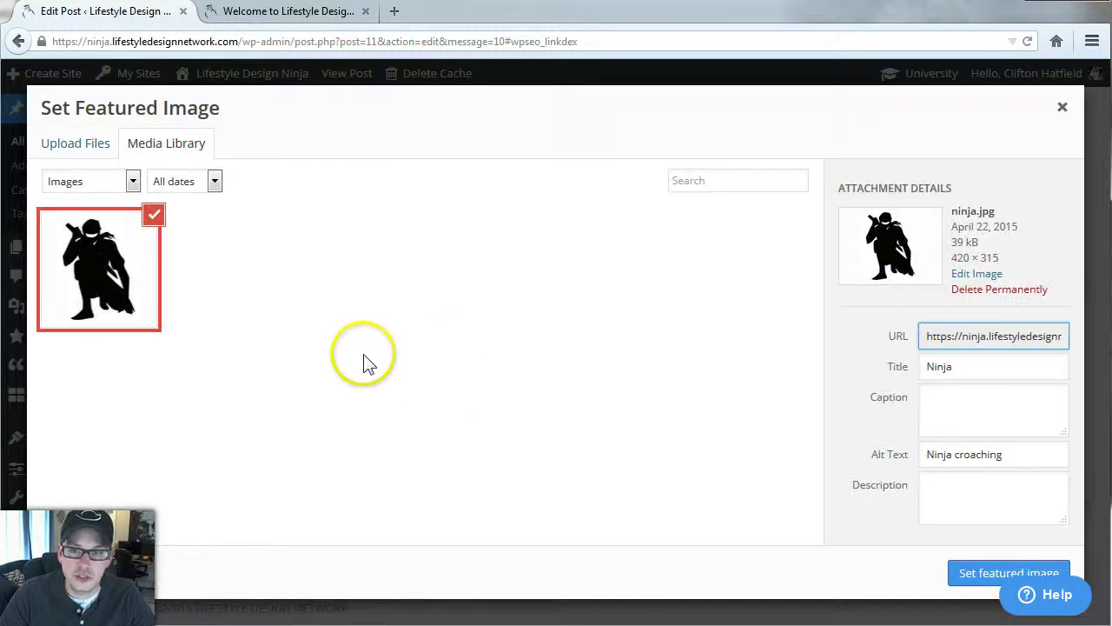
click(968, 576)
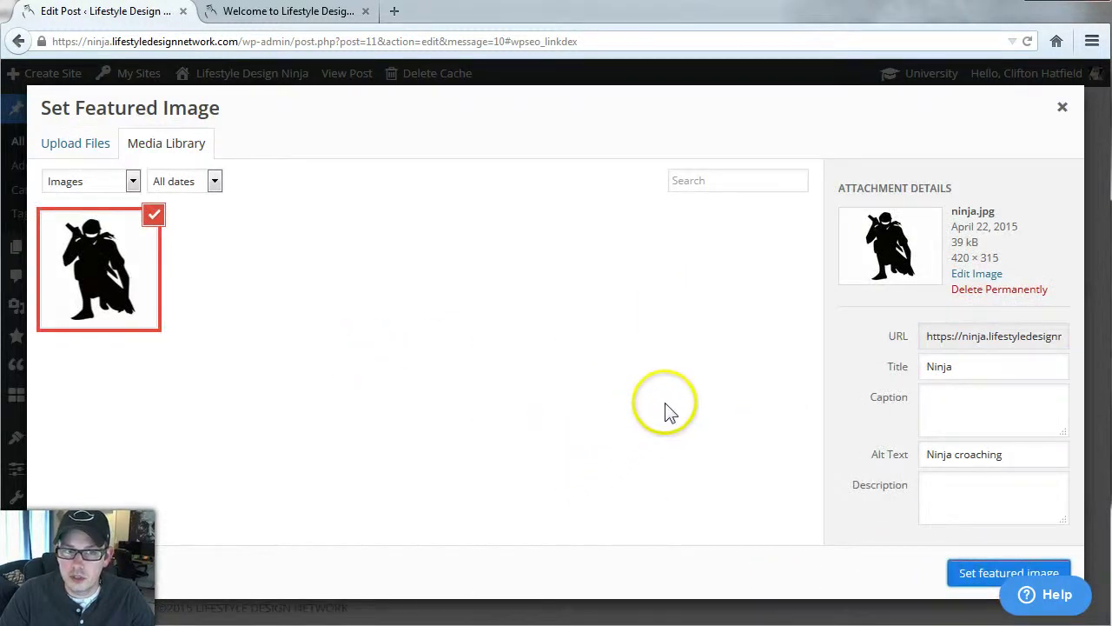
click(990, 582)
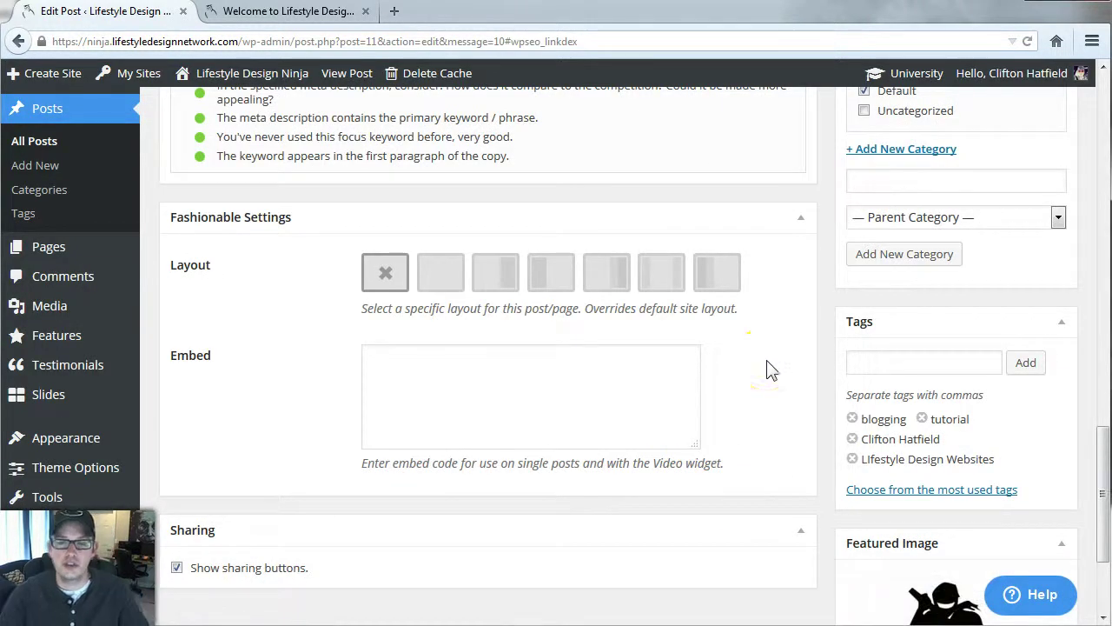
scroll(768, 356, down, 3)
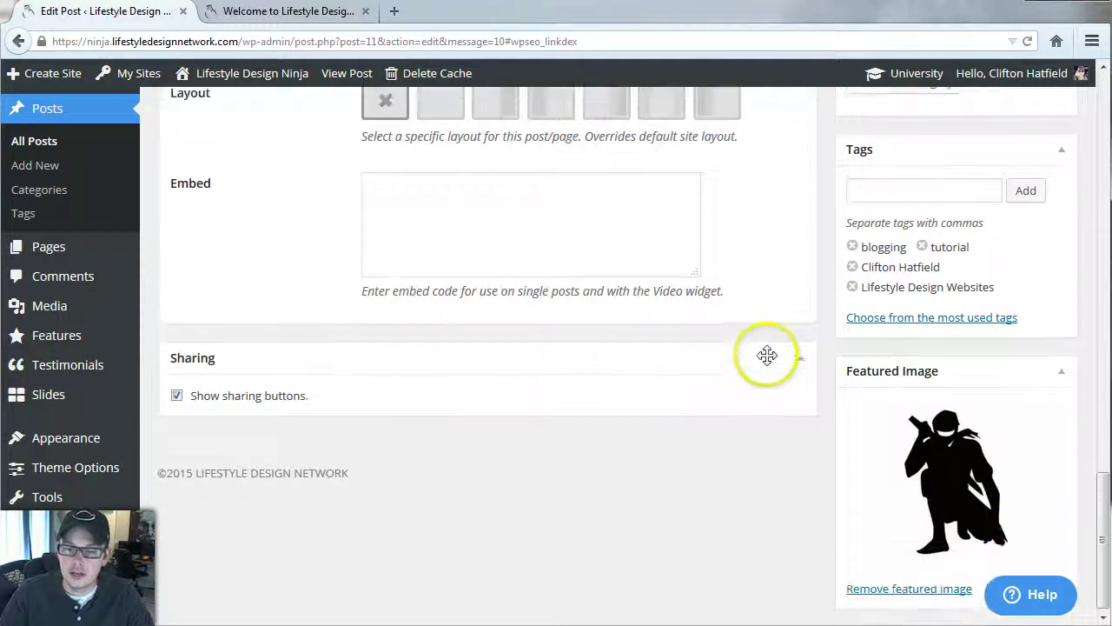
Step: Shorten the post's permalink slug to "welcome"
scroll(799, 460, up, 2)
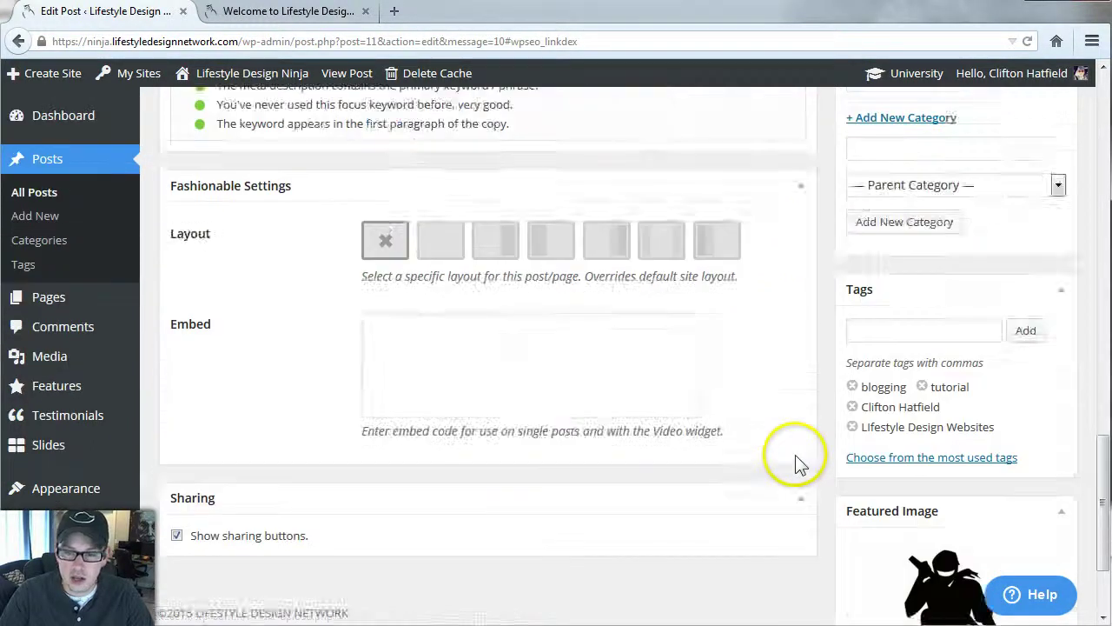
scroll(799, 460, up, 10)
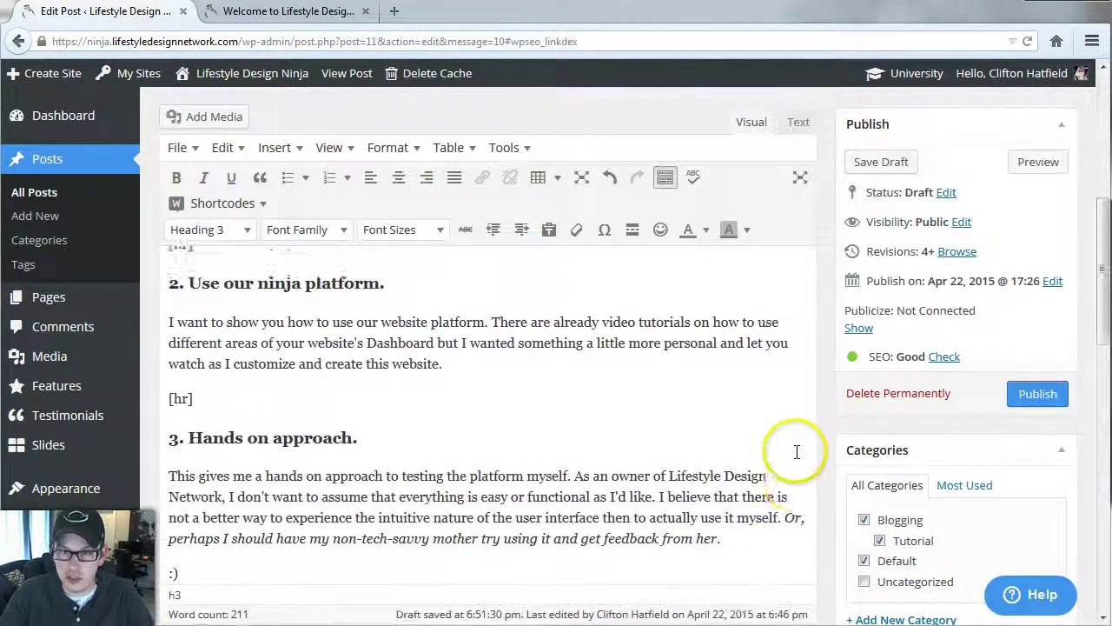
scroll(796, 453, up, 8)
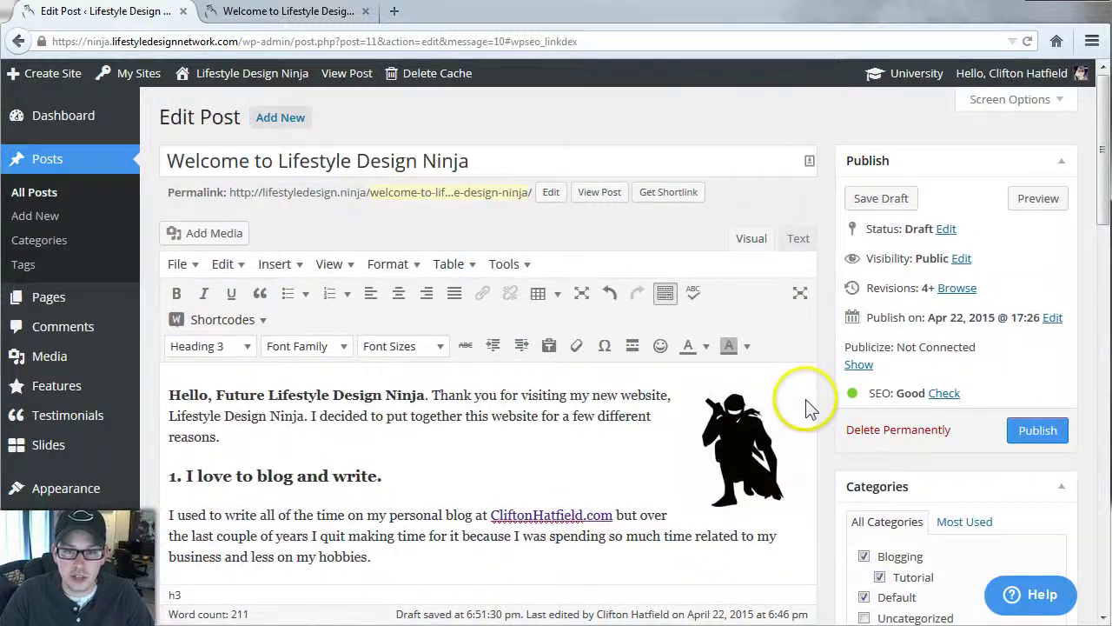
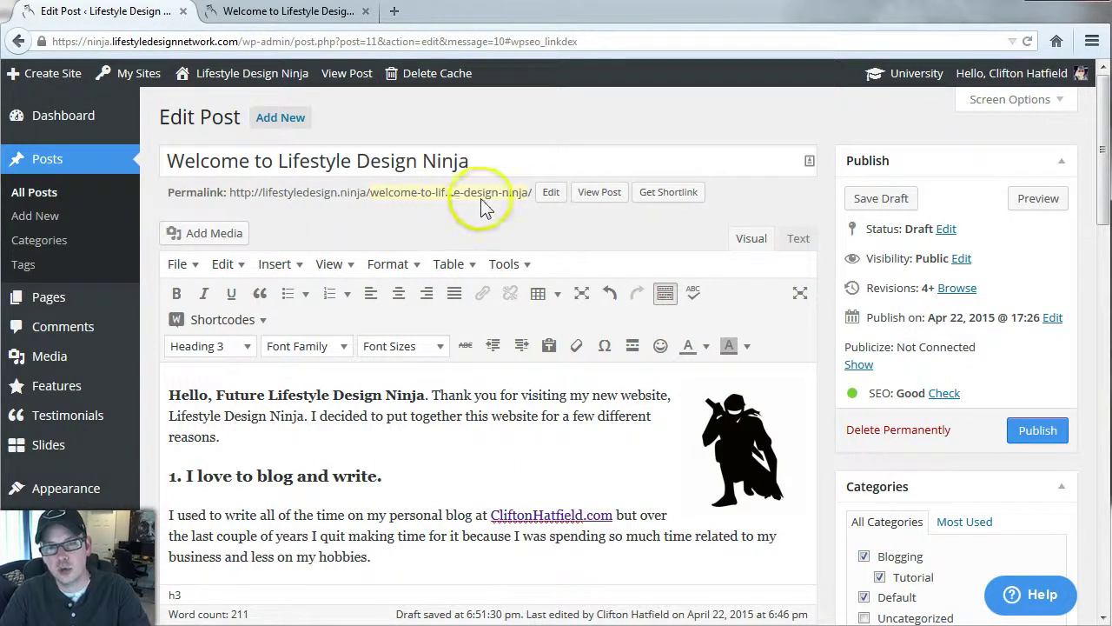
click(545, 193)
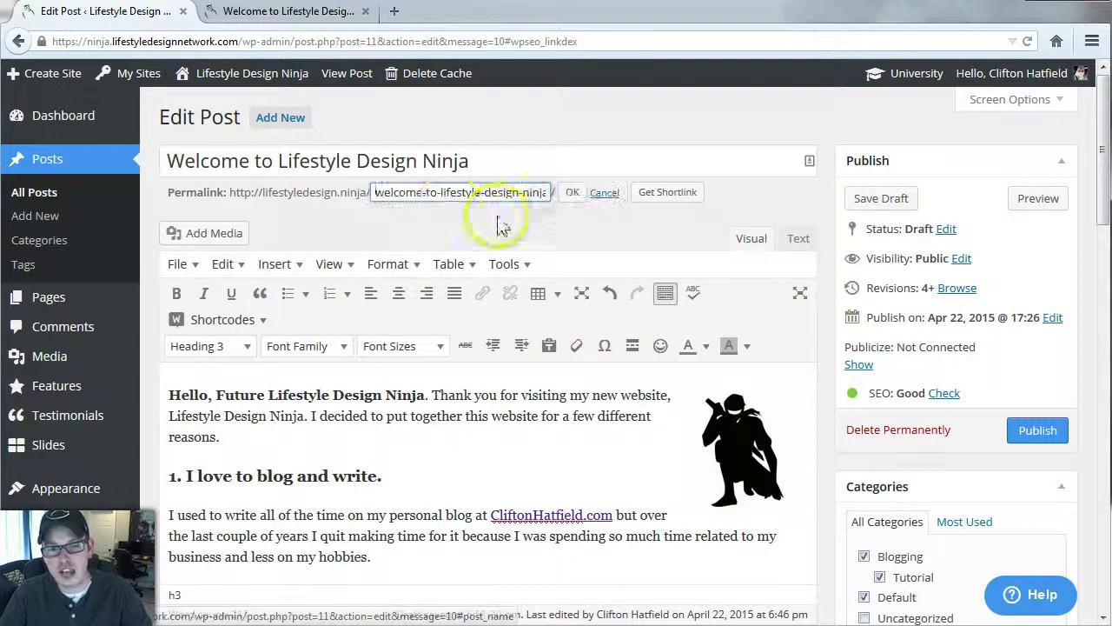
drag(440, 196, 579, 192)
key(BackSpace)
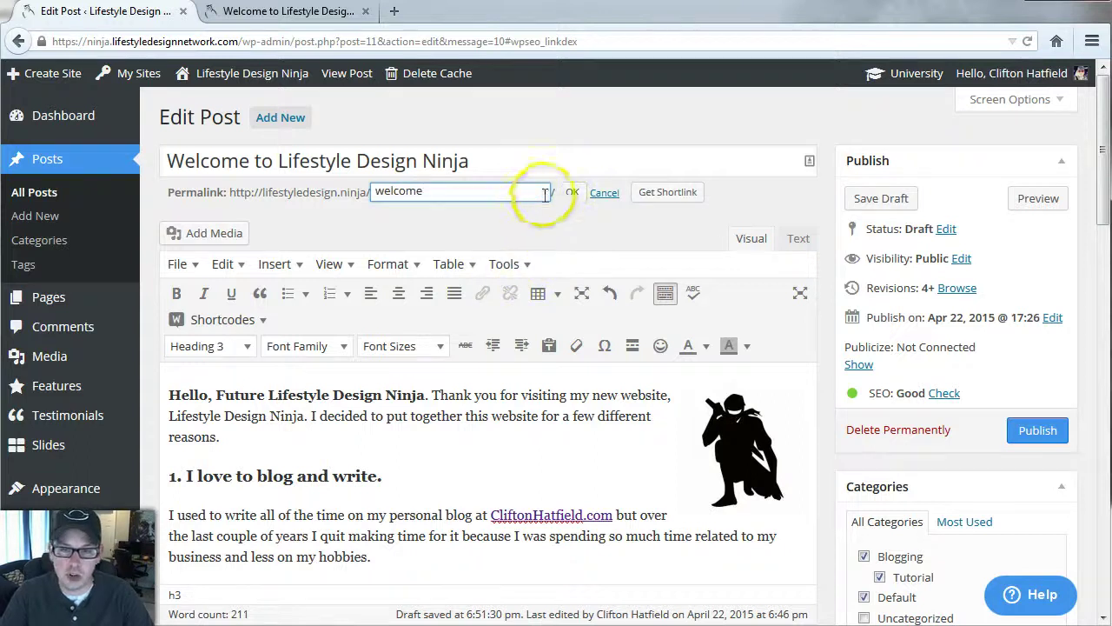
click(572, 192)
key(Return)
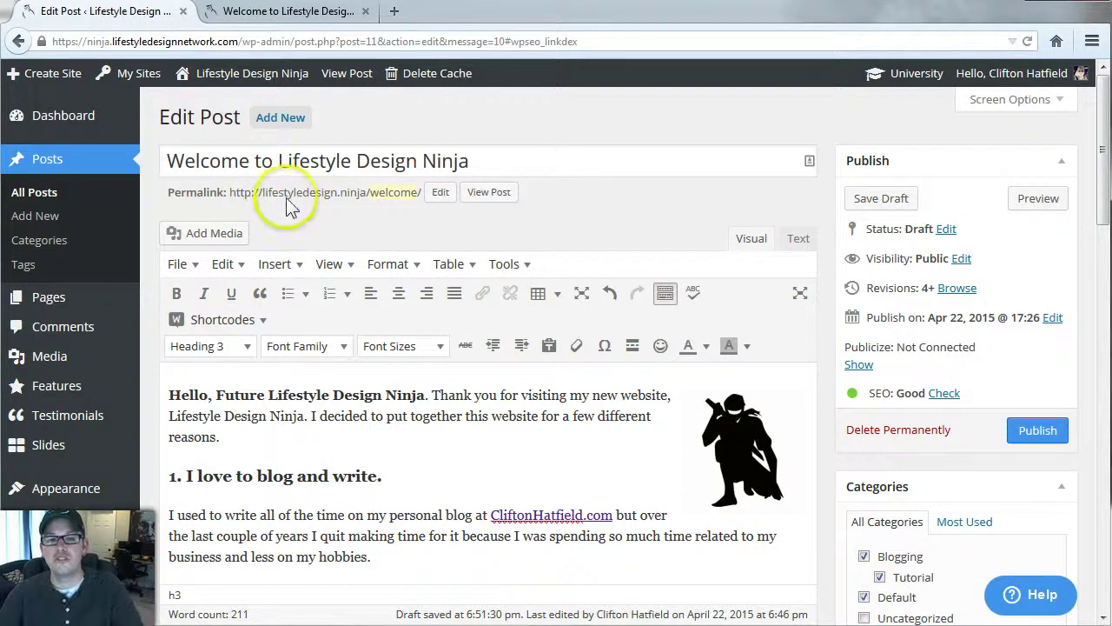
Step: Replace the permalink slug with the copied post title, "Welcome to Lifestyle Design Ninja"
drag(441, 161, 131, 158)
key(ctrl+c)
click(440, 192)
drag(427, 192, 336, 191)
key(ctrl+v)
click(572, 192)
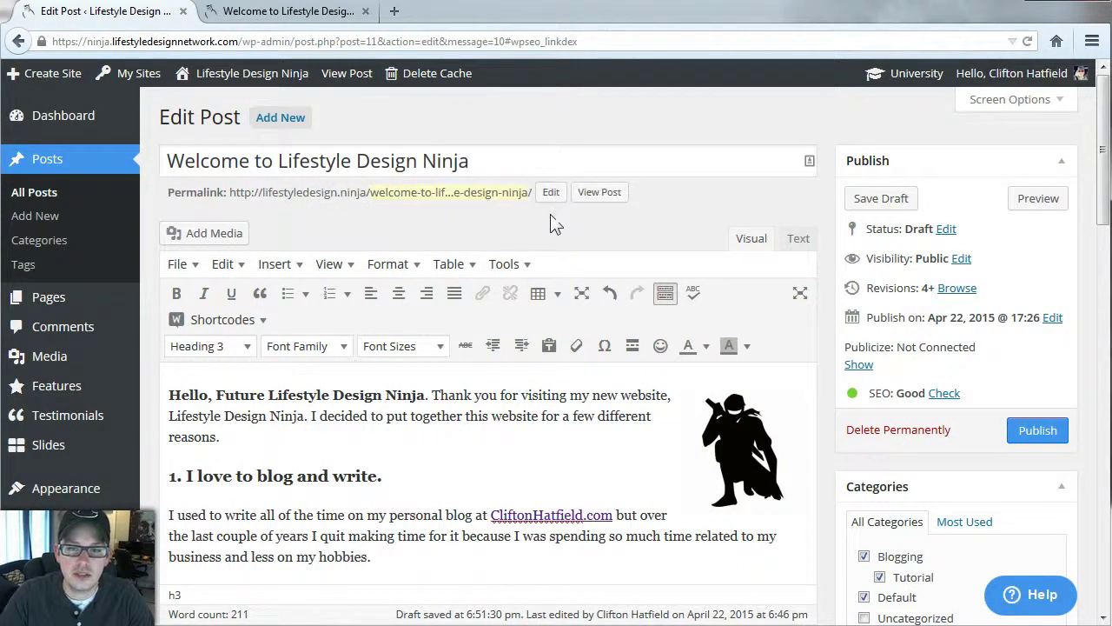
Step: Preview the draft post and examine its title, categories, body layout, author box and tags
scroll(668, 204, down, 6)
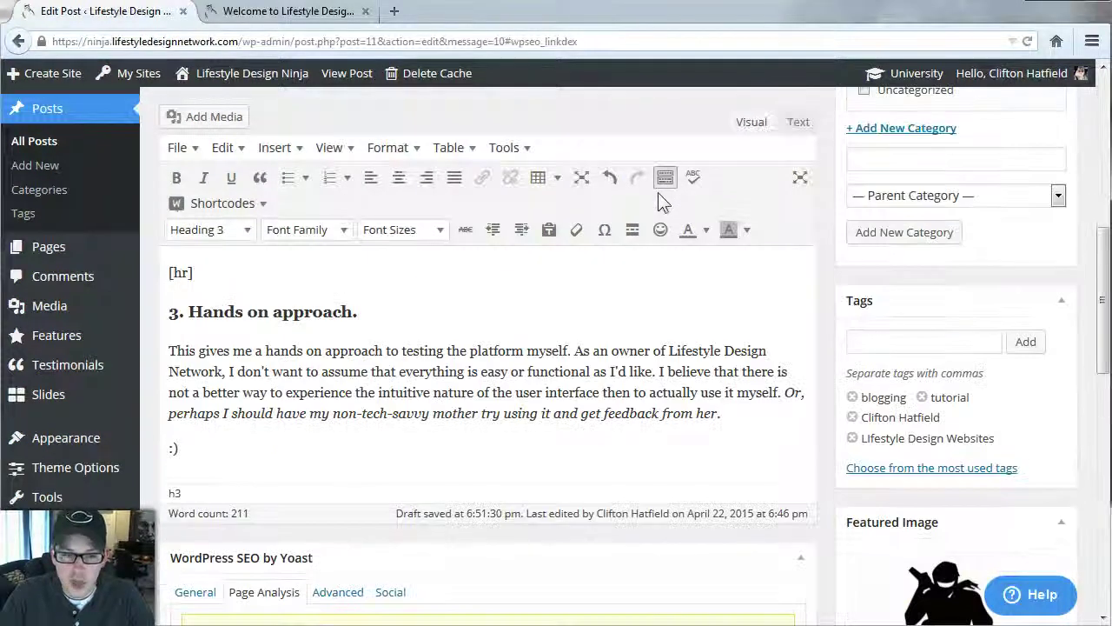
scroll(676, 256, down, 4)
scroll(676, 257, down, 6)
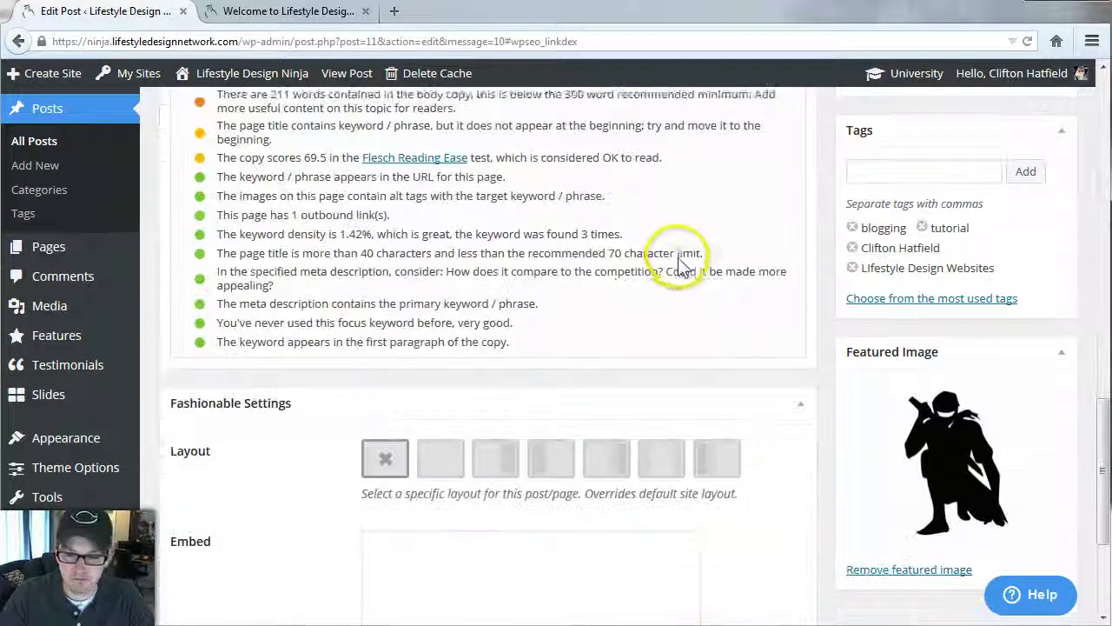
scroll(773, 269, up, 10)
scroll(773, 260, up, 4)
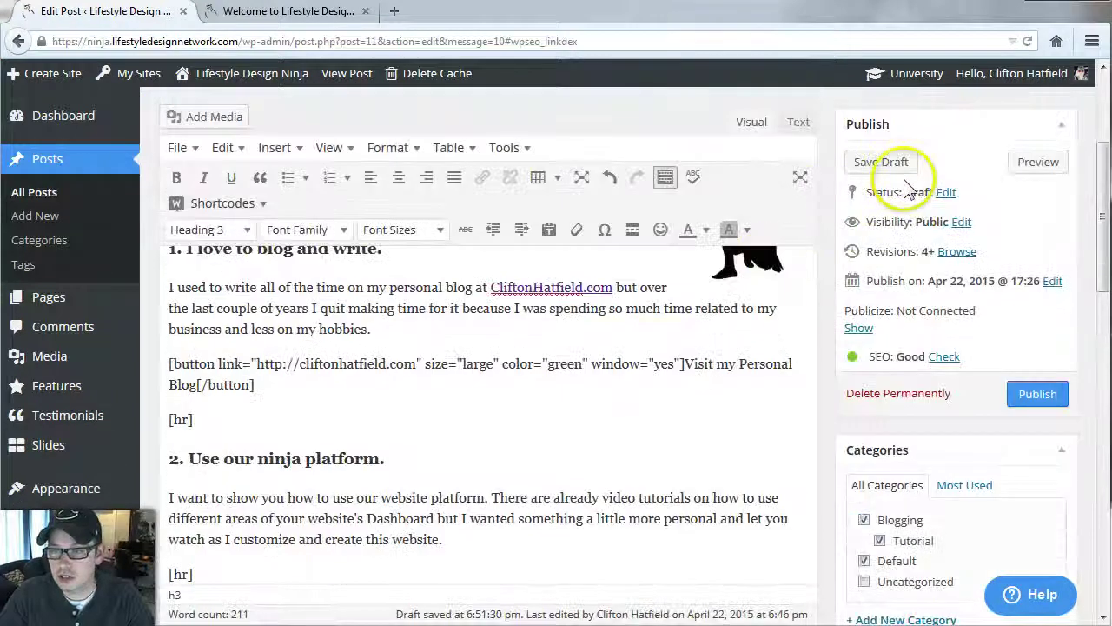
click(1025, 164)
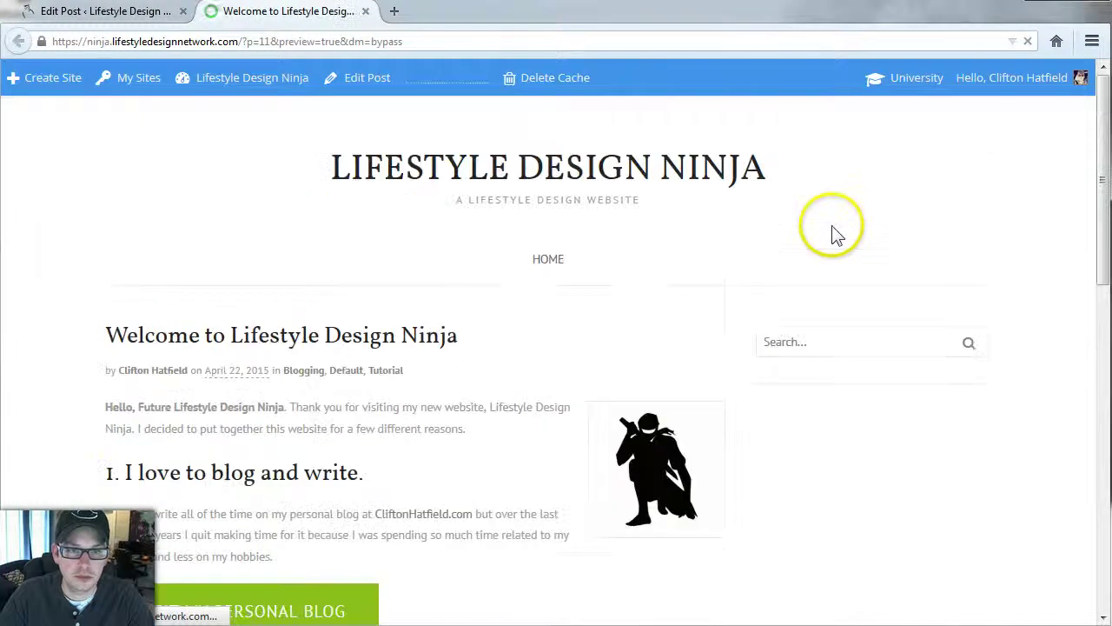
scroll(330, 297, down, 1)
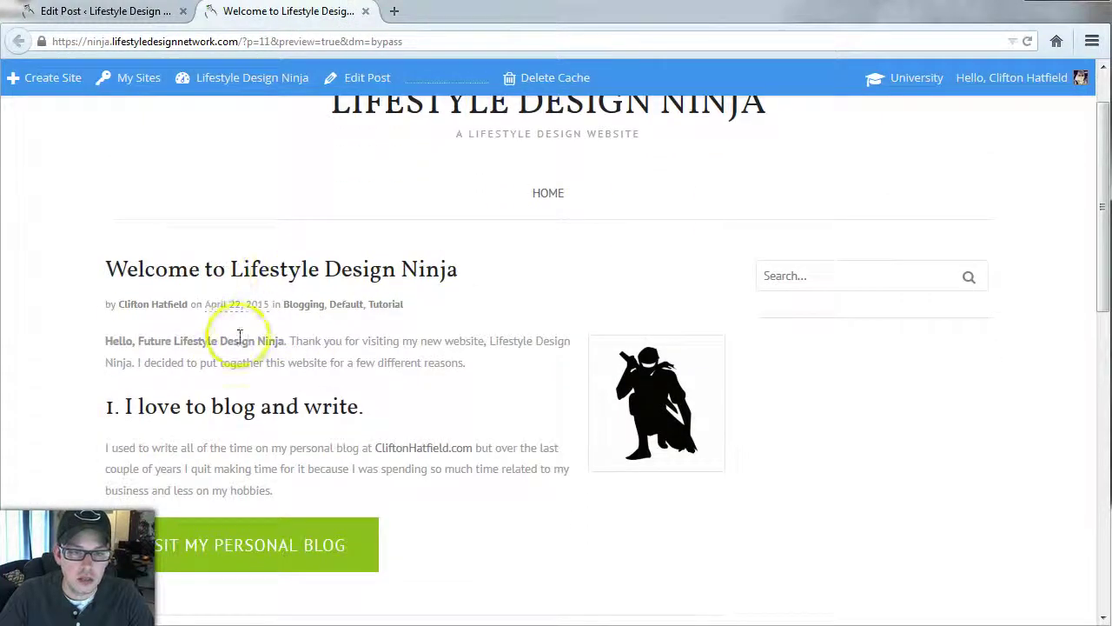
scroll(249, 330, down, 4)
scroll(305, 360, down, 4)
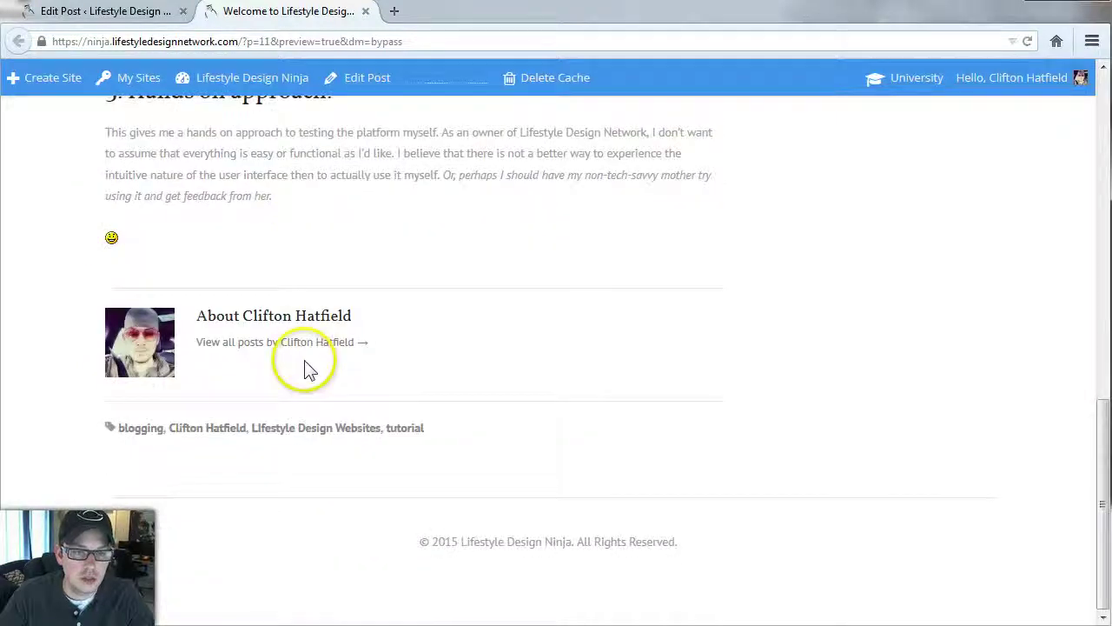
scroll(310, 369, up, 6)
scroll(310, 371, up, 3)
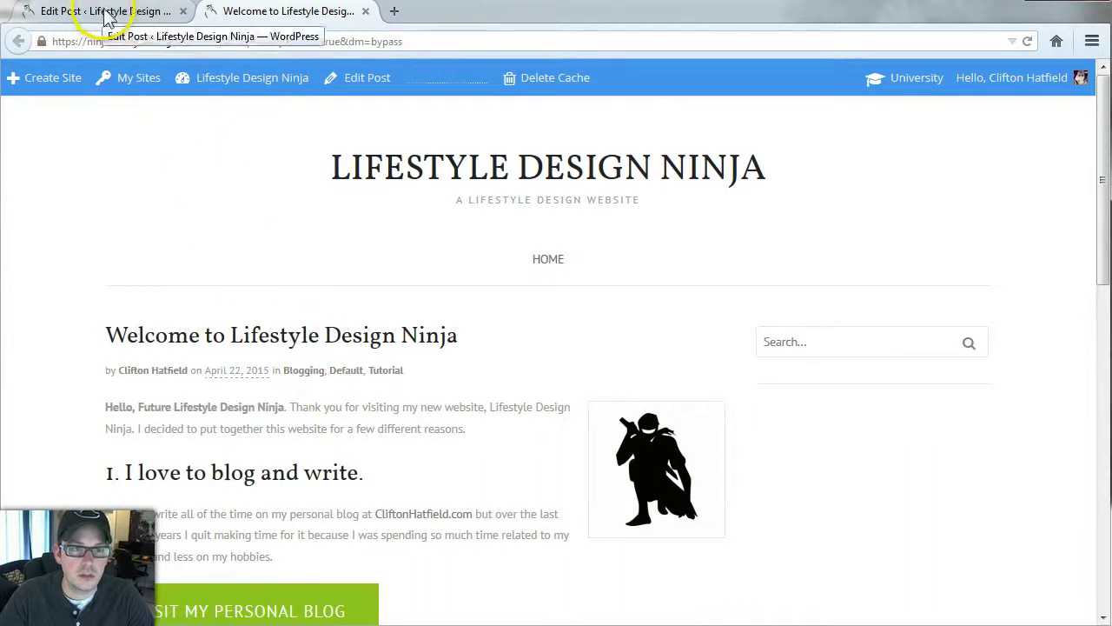
Step: Return to the post editor and review the category and tag settings and the available shortcodes
click(134, 12)
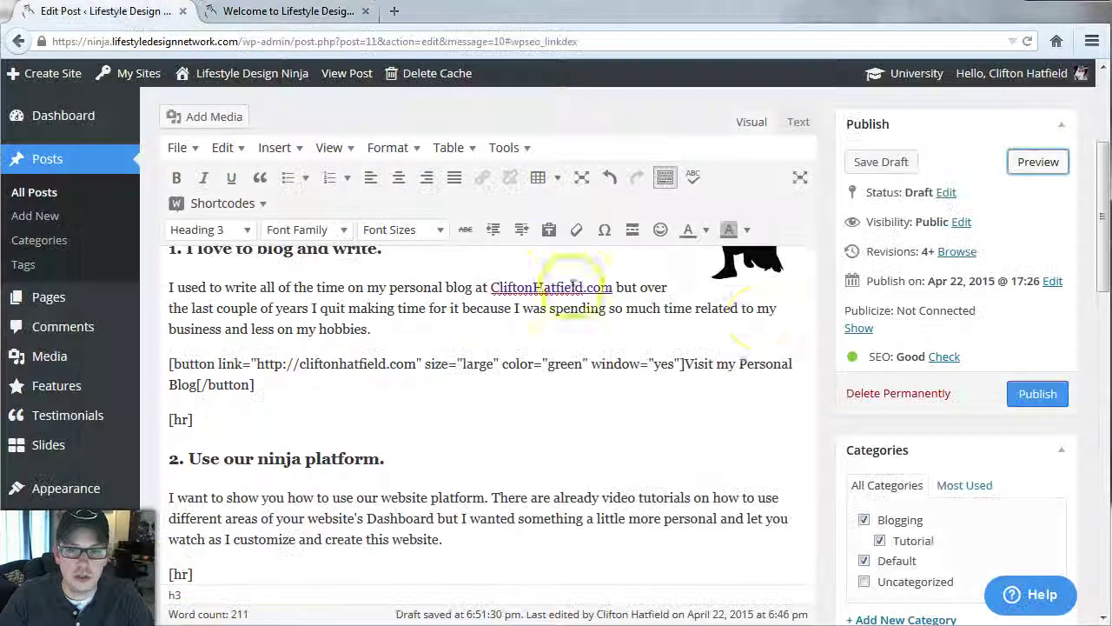
scroll(834, 354, down, 5)
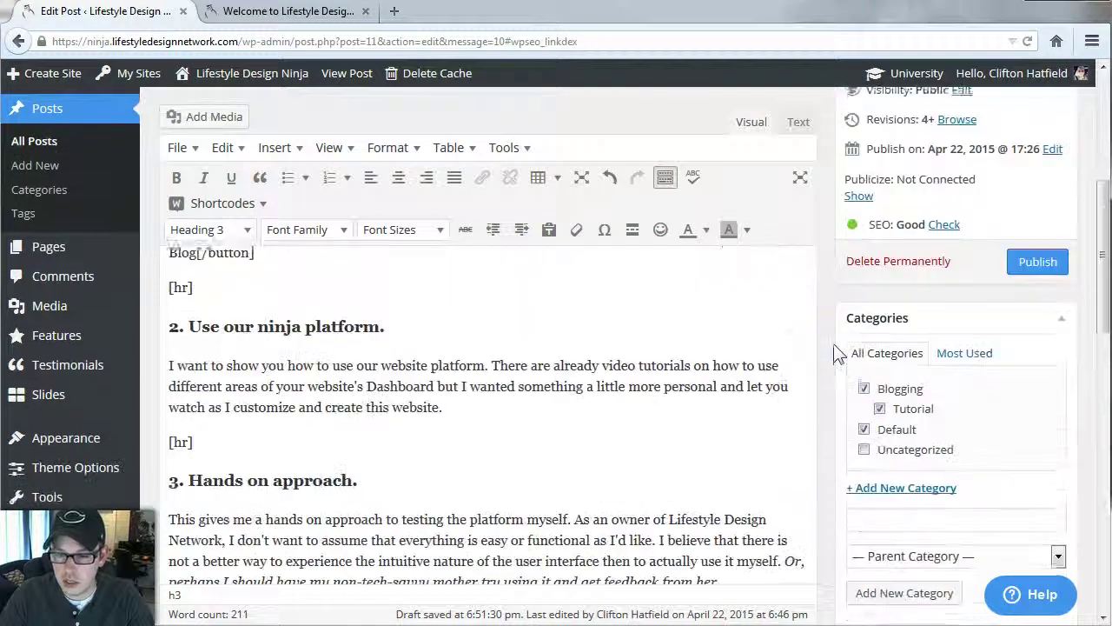
scroll(834, 348, down, 3)
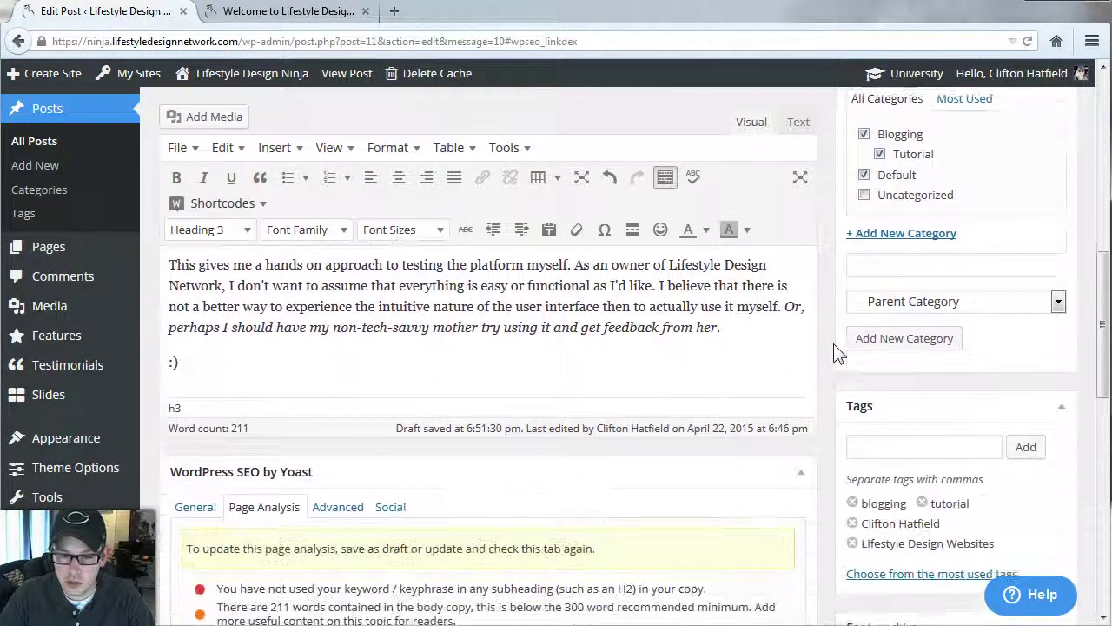
scroll(834, 343, up, 10)
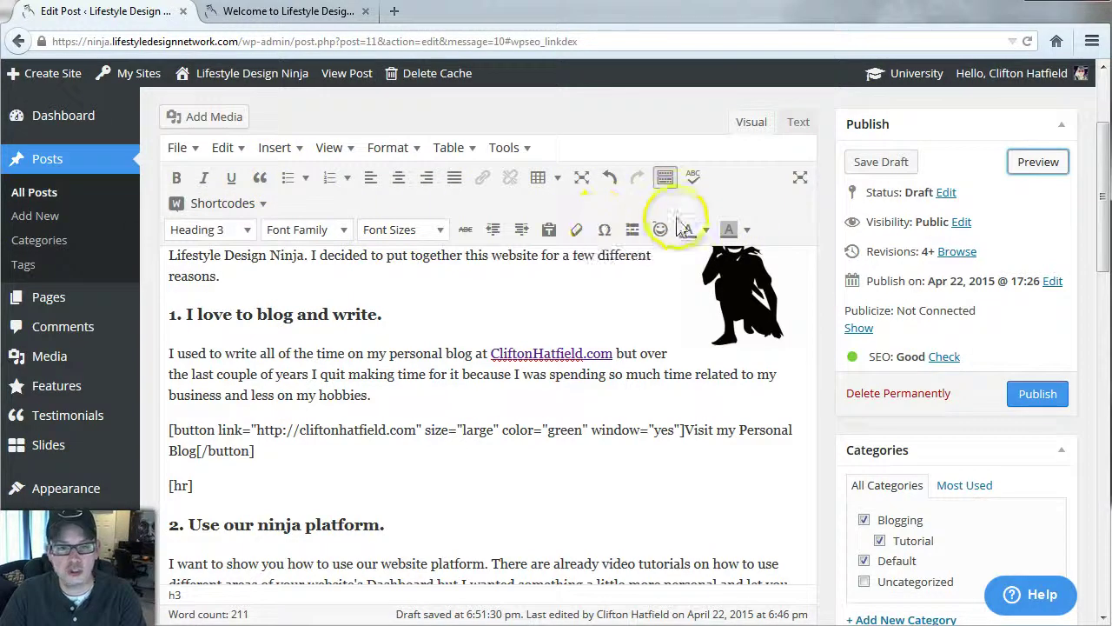
click(228, 203)
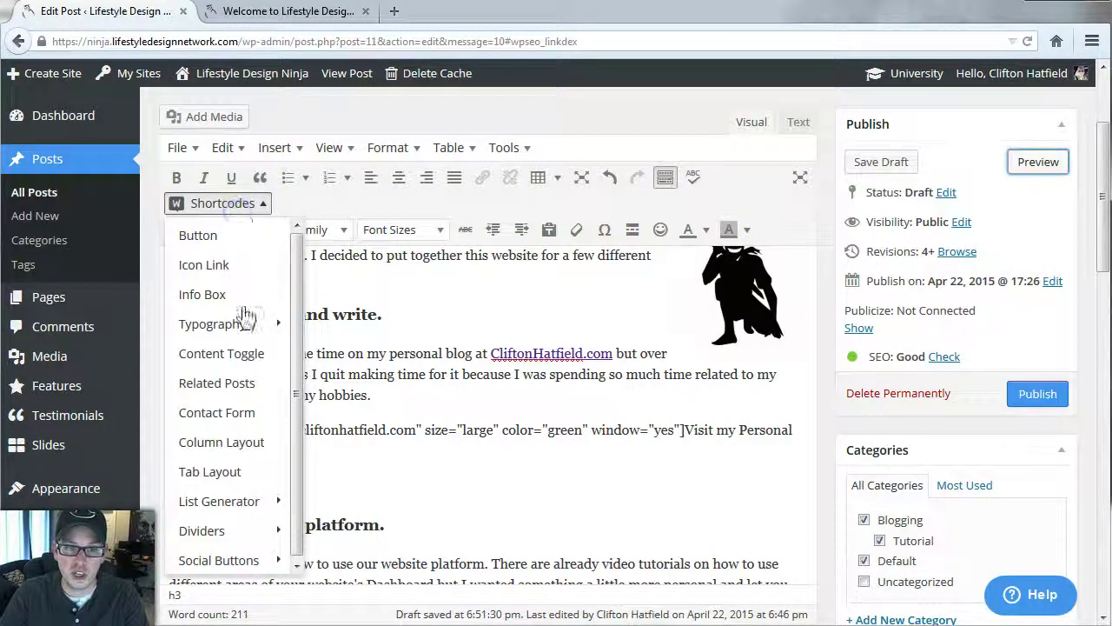
click(418, 277)
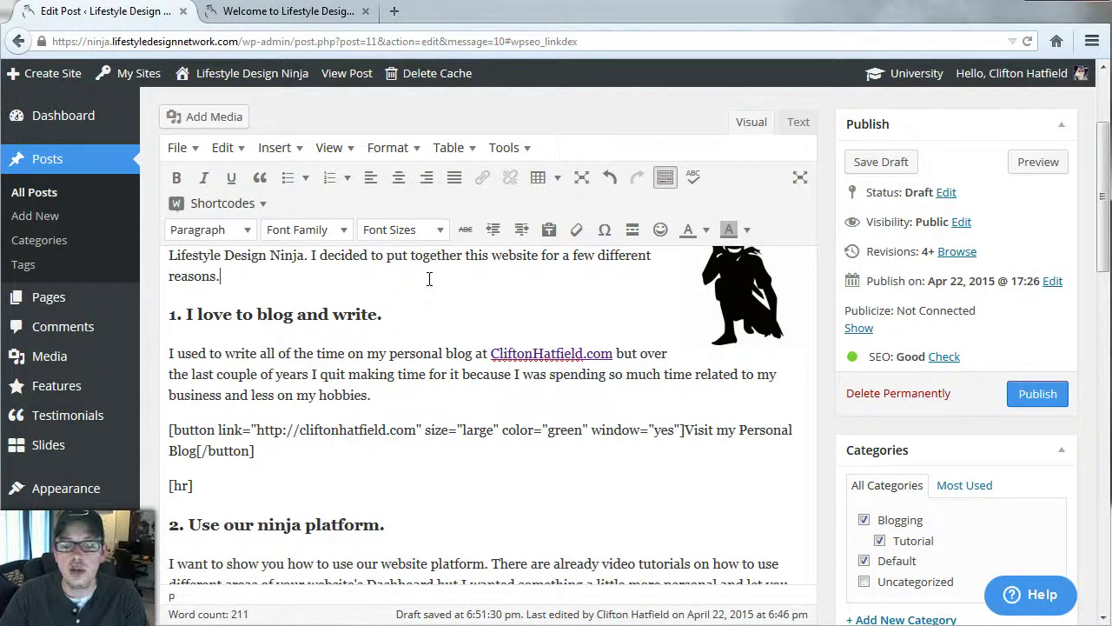
click(441, 314)
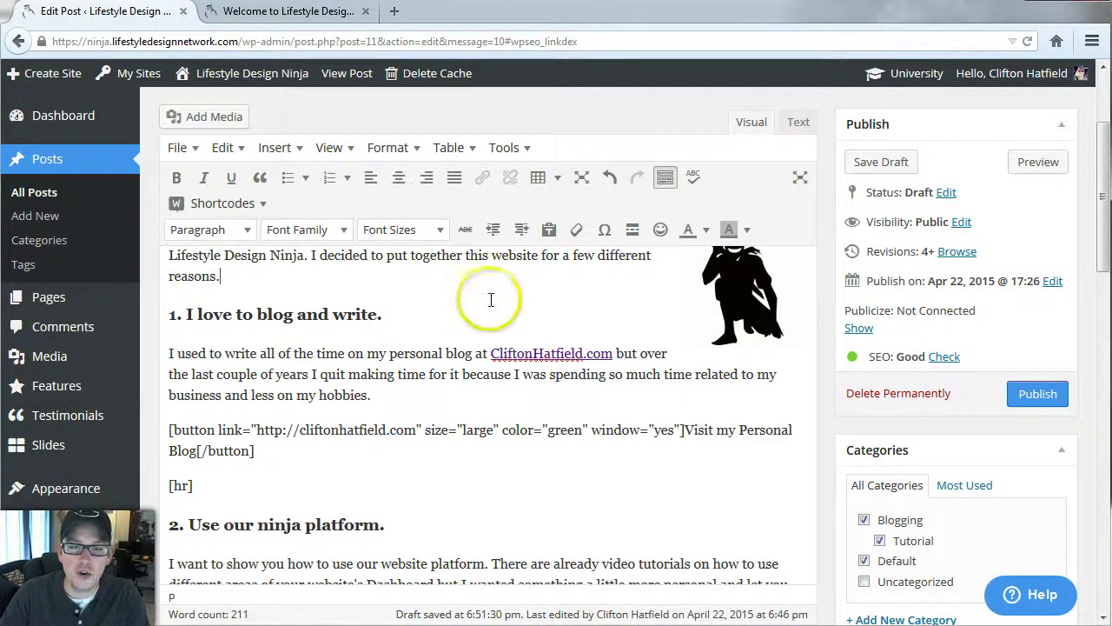